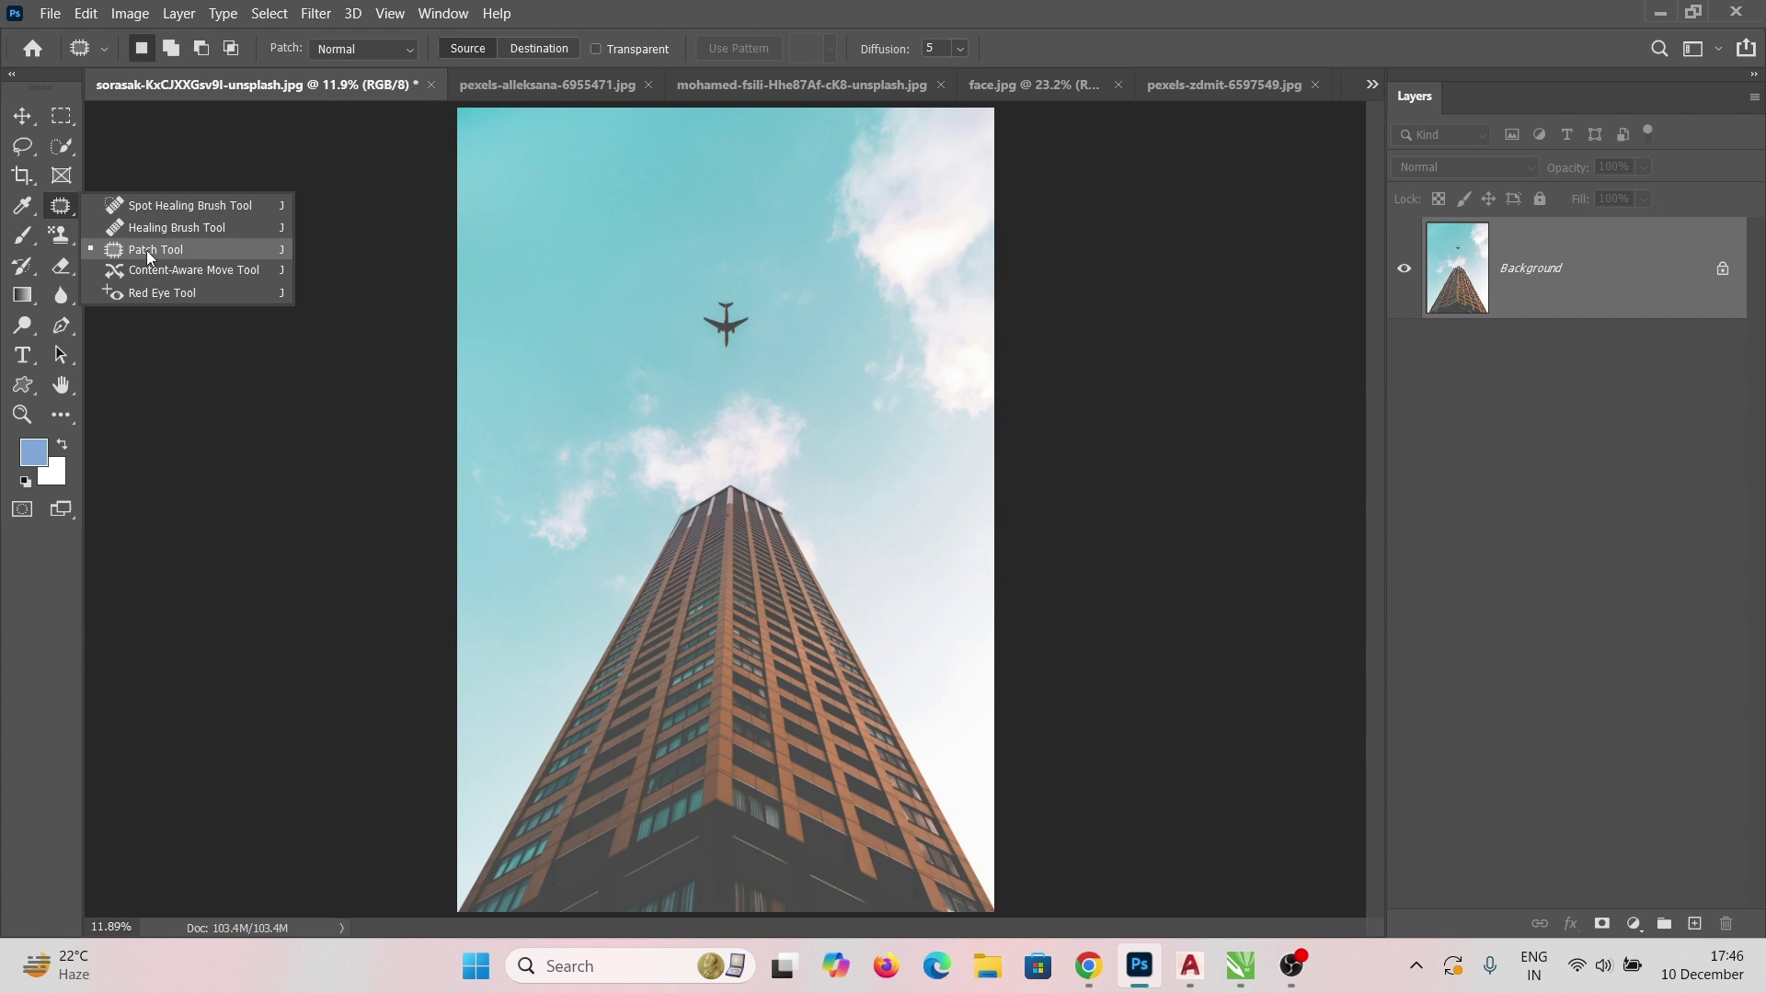
Activate the Patch tool and duplicate the Background layer of the skyscraper photo
left_click(152, 250)
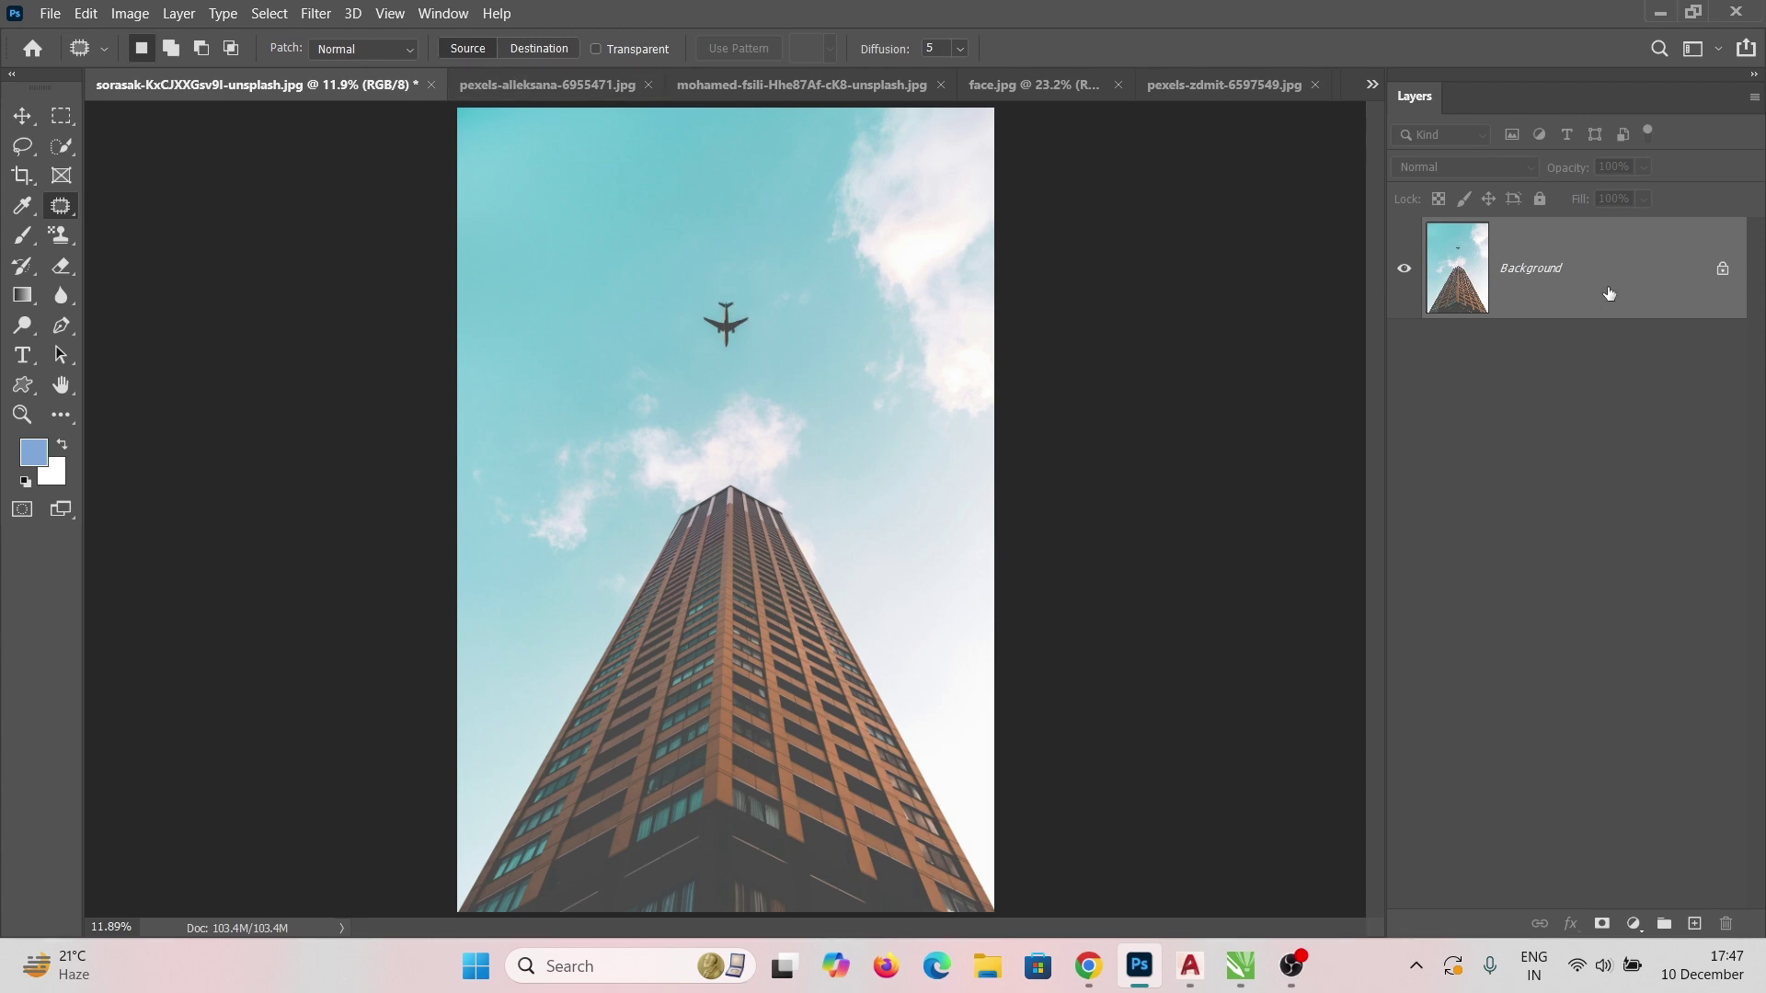
key("ctrl+j")
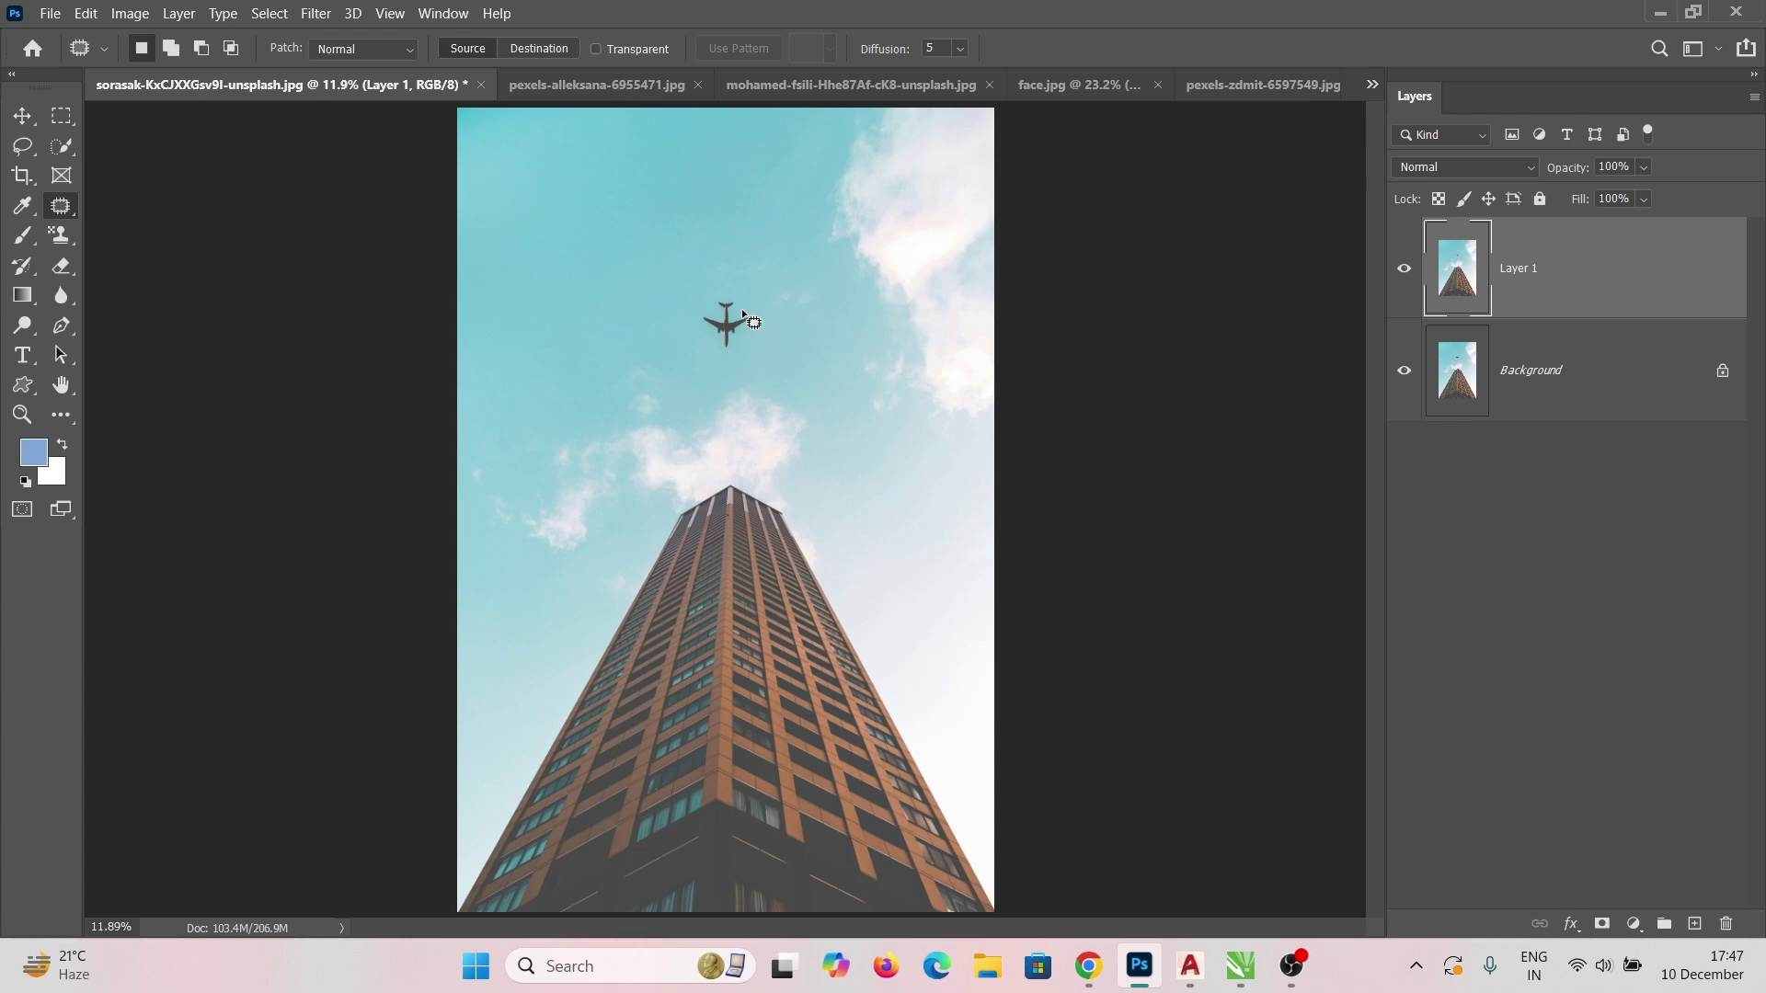
Patch the airplane and the cloud's edge with neighbouring areas on the duplicate layer, and compare the result with the original
mouse_move(740, 296)
left_mouse_down()
mouse_move(694, 329)
mouse_move(752, 360)
mouse_move(762, 334)
mouse_move(738, 308)
mouse_move(770, 233)
mouse_move(752, 228)
mouse_move(797, 241)
mouse_move(755, 309)
mouse_move(732, 307)
mouse_move(775, 251)
left_mouse_up()
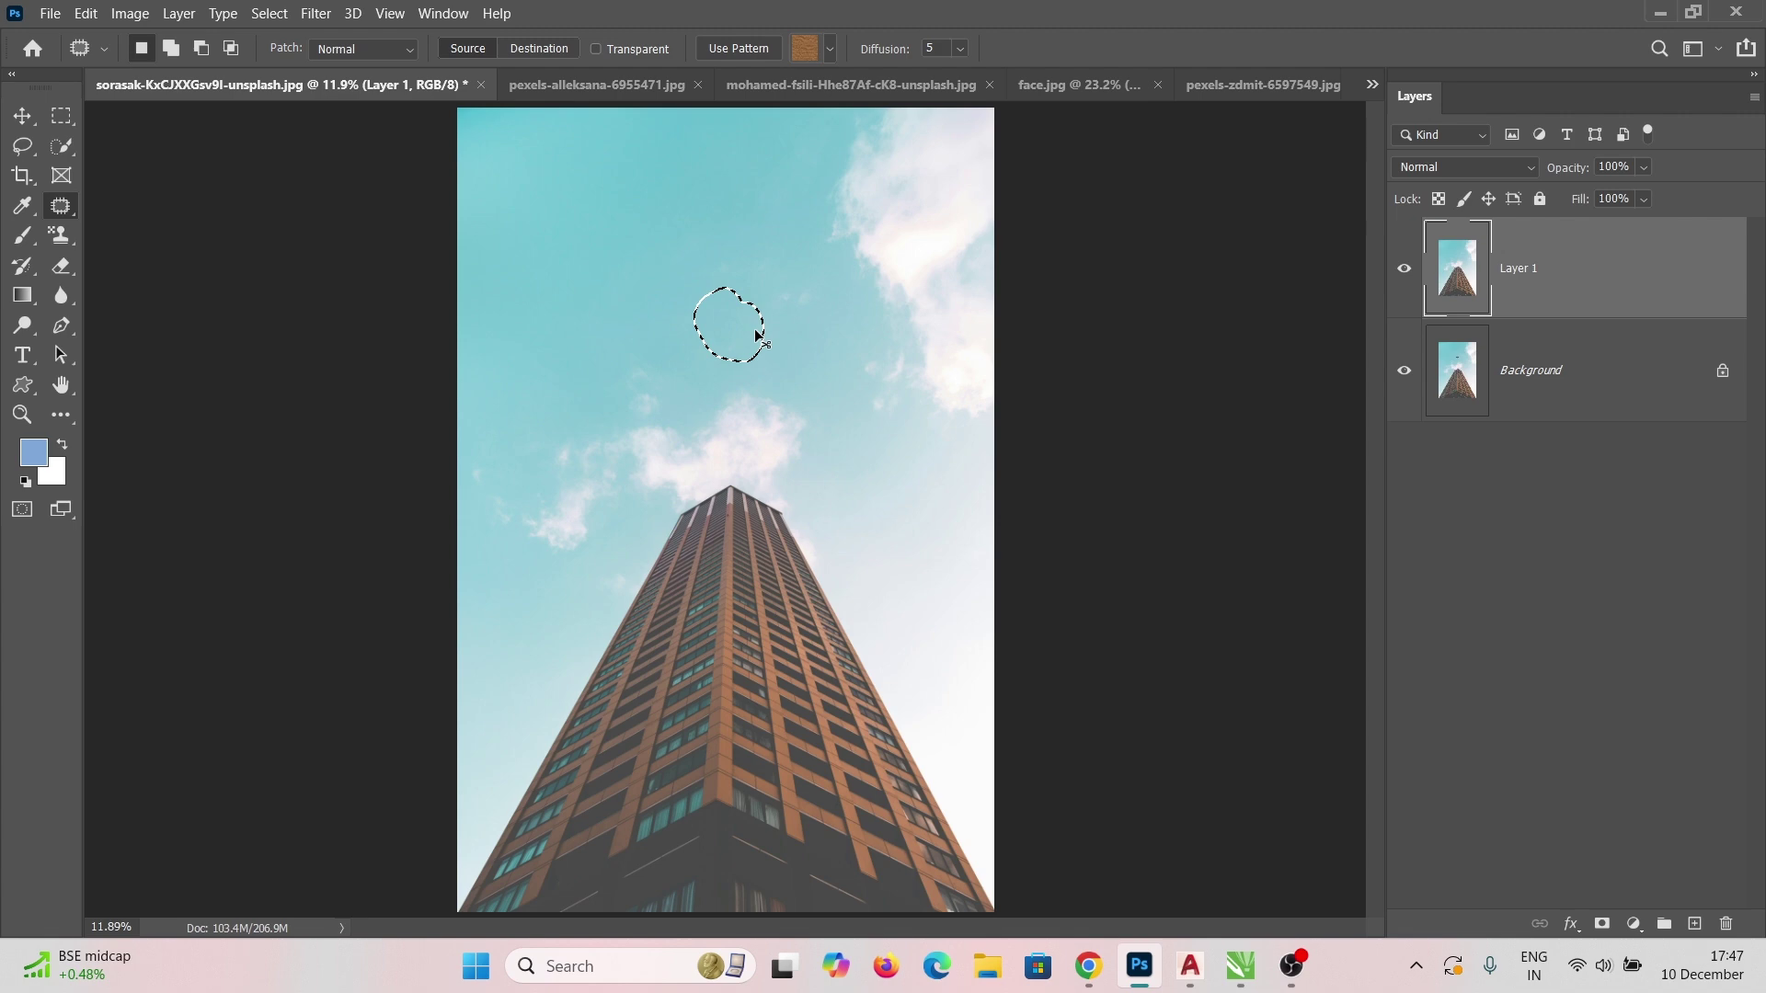
key("ctrl+d")
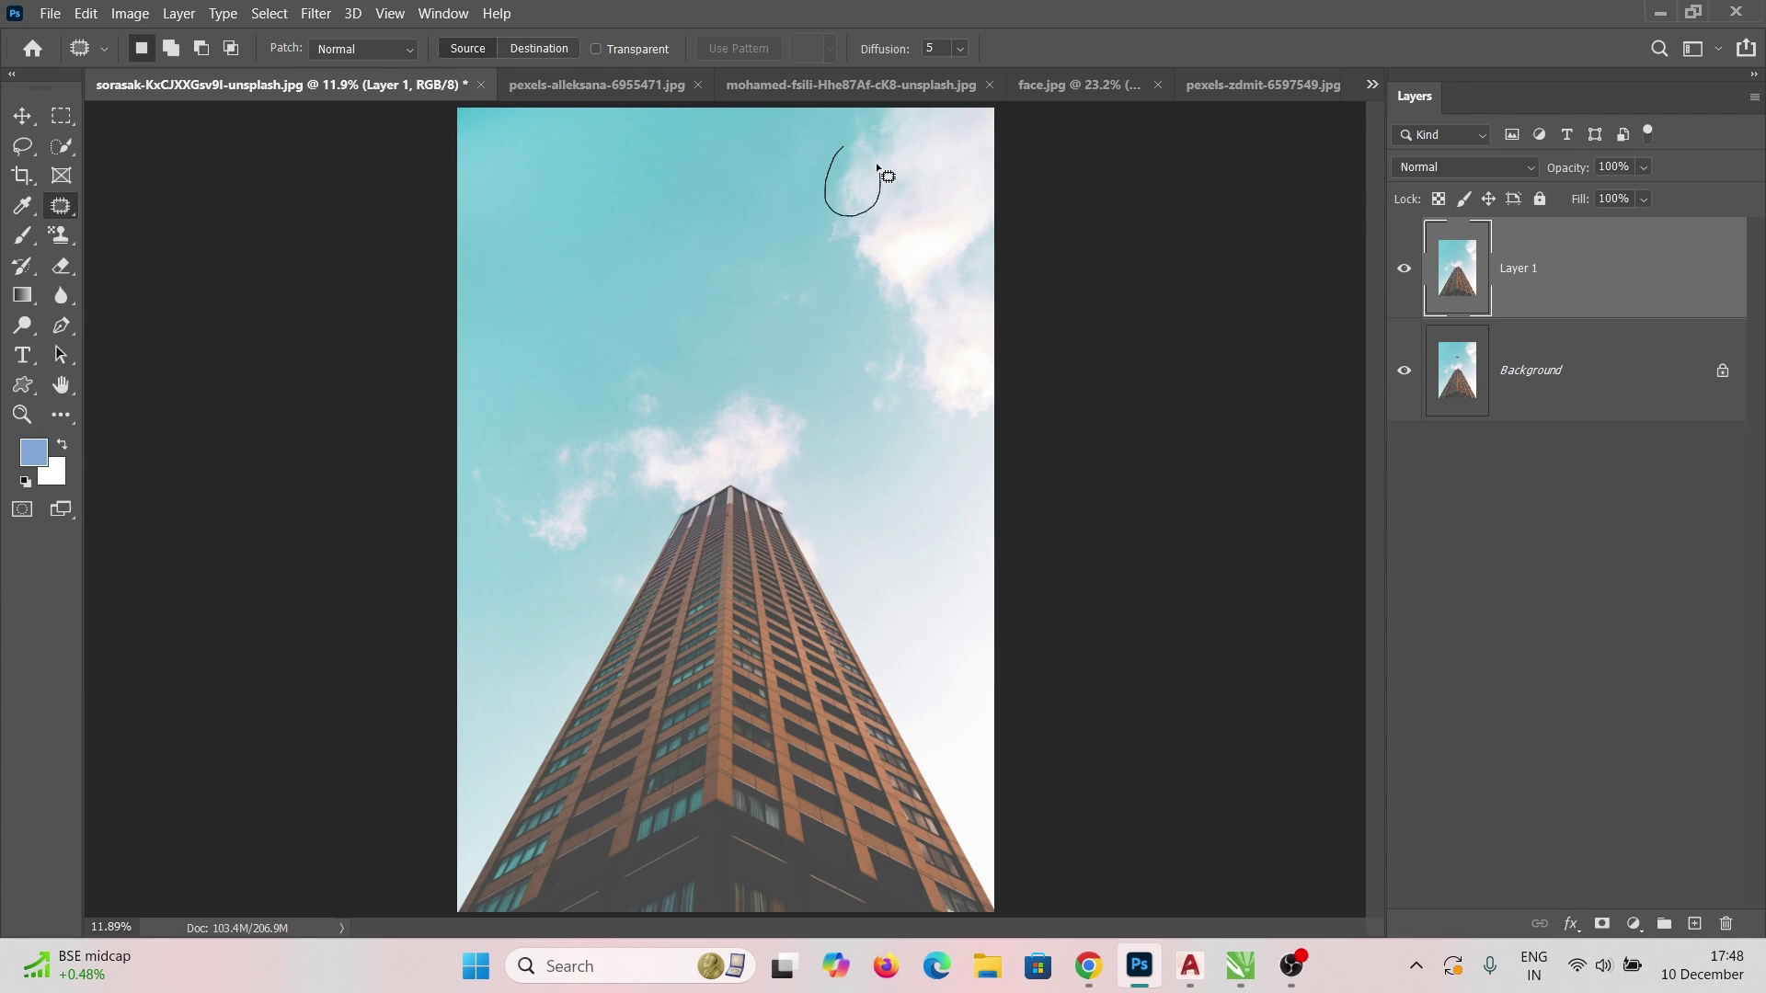
mouse_move(878, 169)
left_mouse_down()
mouse_move(843, 151)
mouse_move(855, 284)
mouse_move(899, 298)
mouse_move(907, 284)
mouse_move(820, 241)
mouse_move(833, 204)
mouse_move(833, 230)
mouse_move(909, 293)
mouse_move(894, 297)
left_mouse_up()
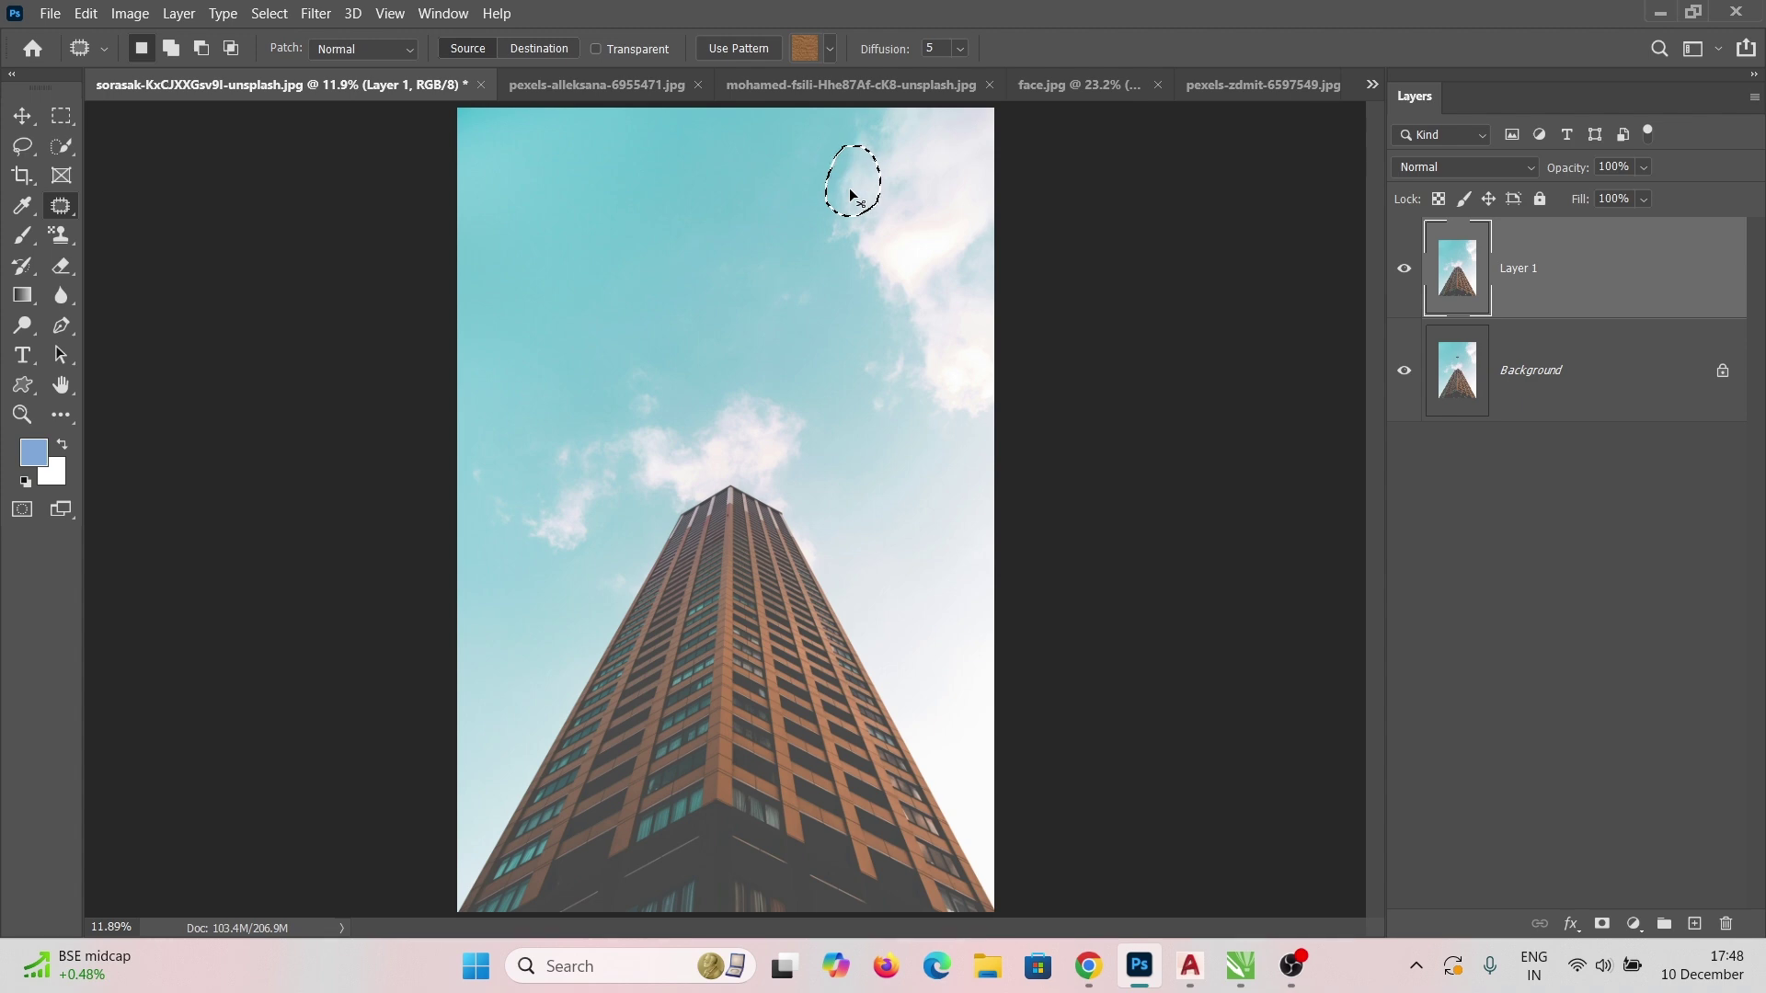
key("ctrl+d")
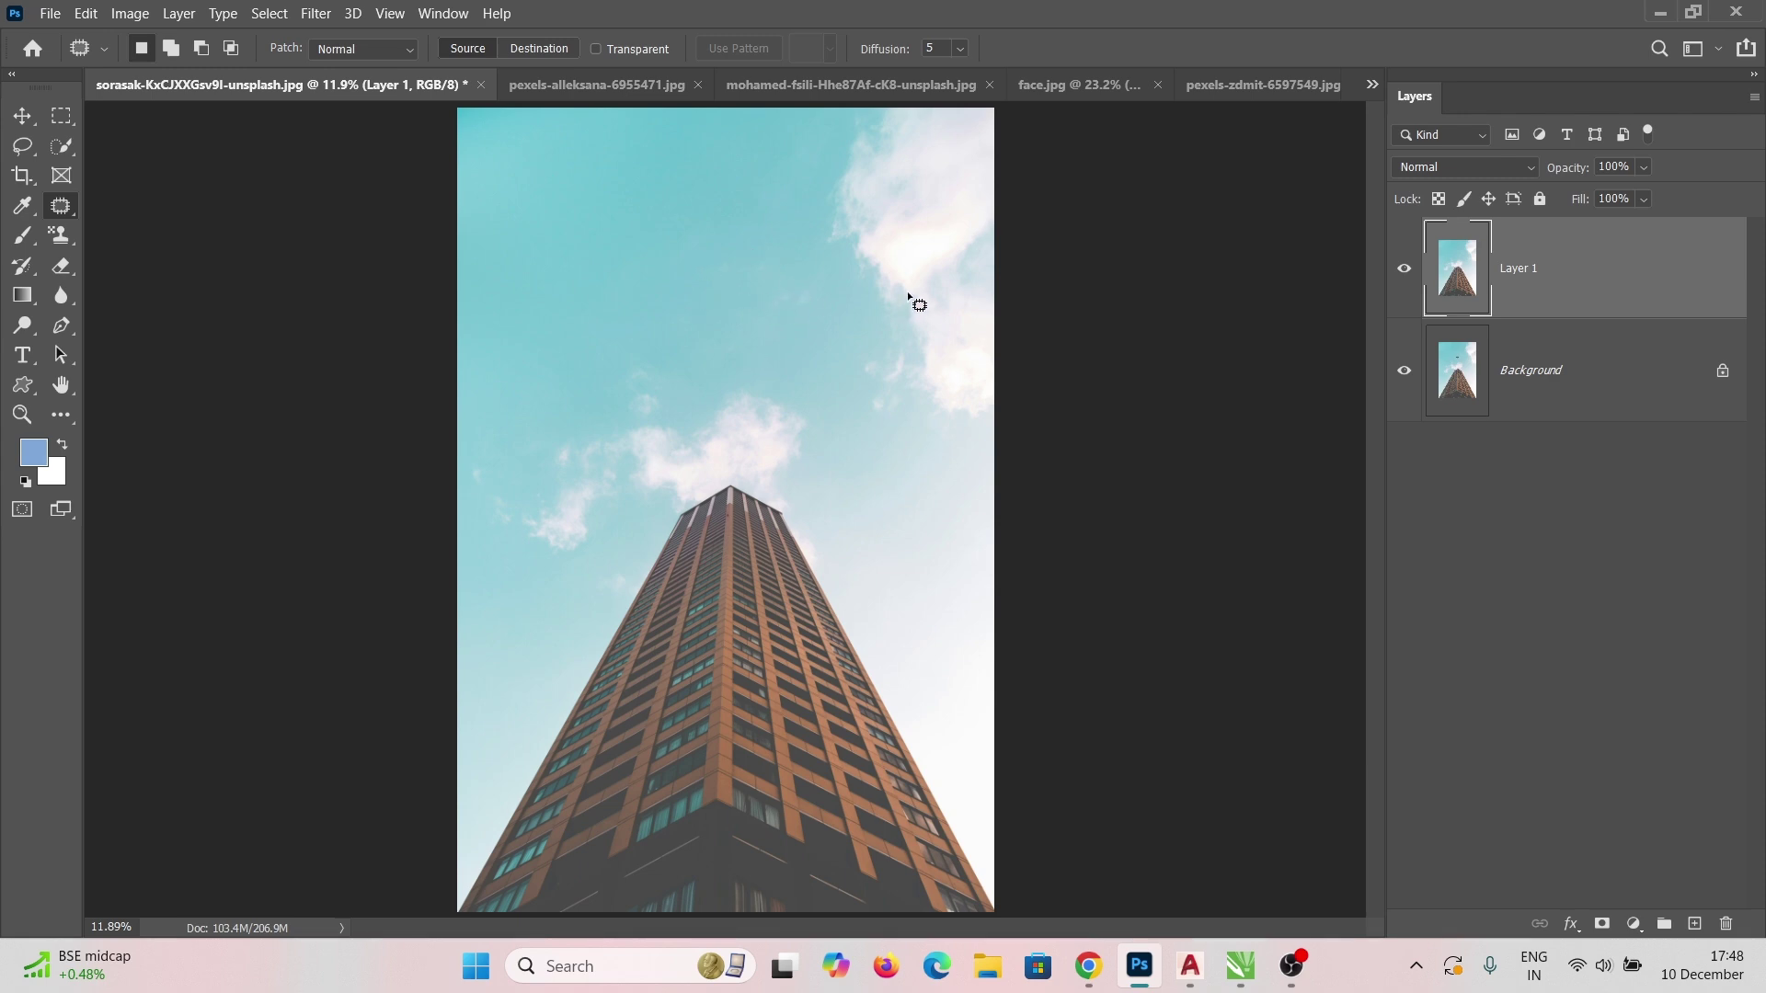
left_click(1403, 271)
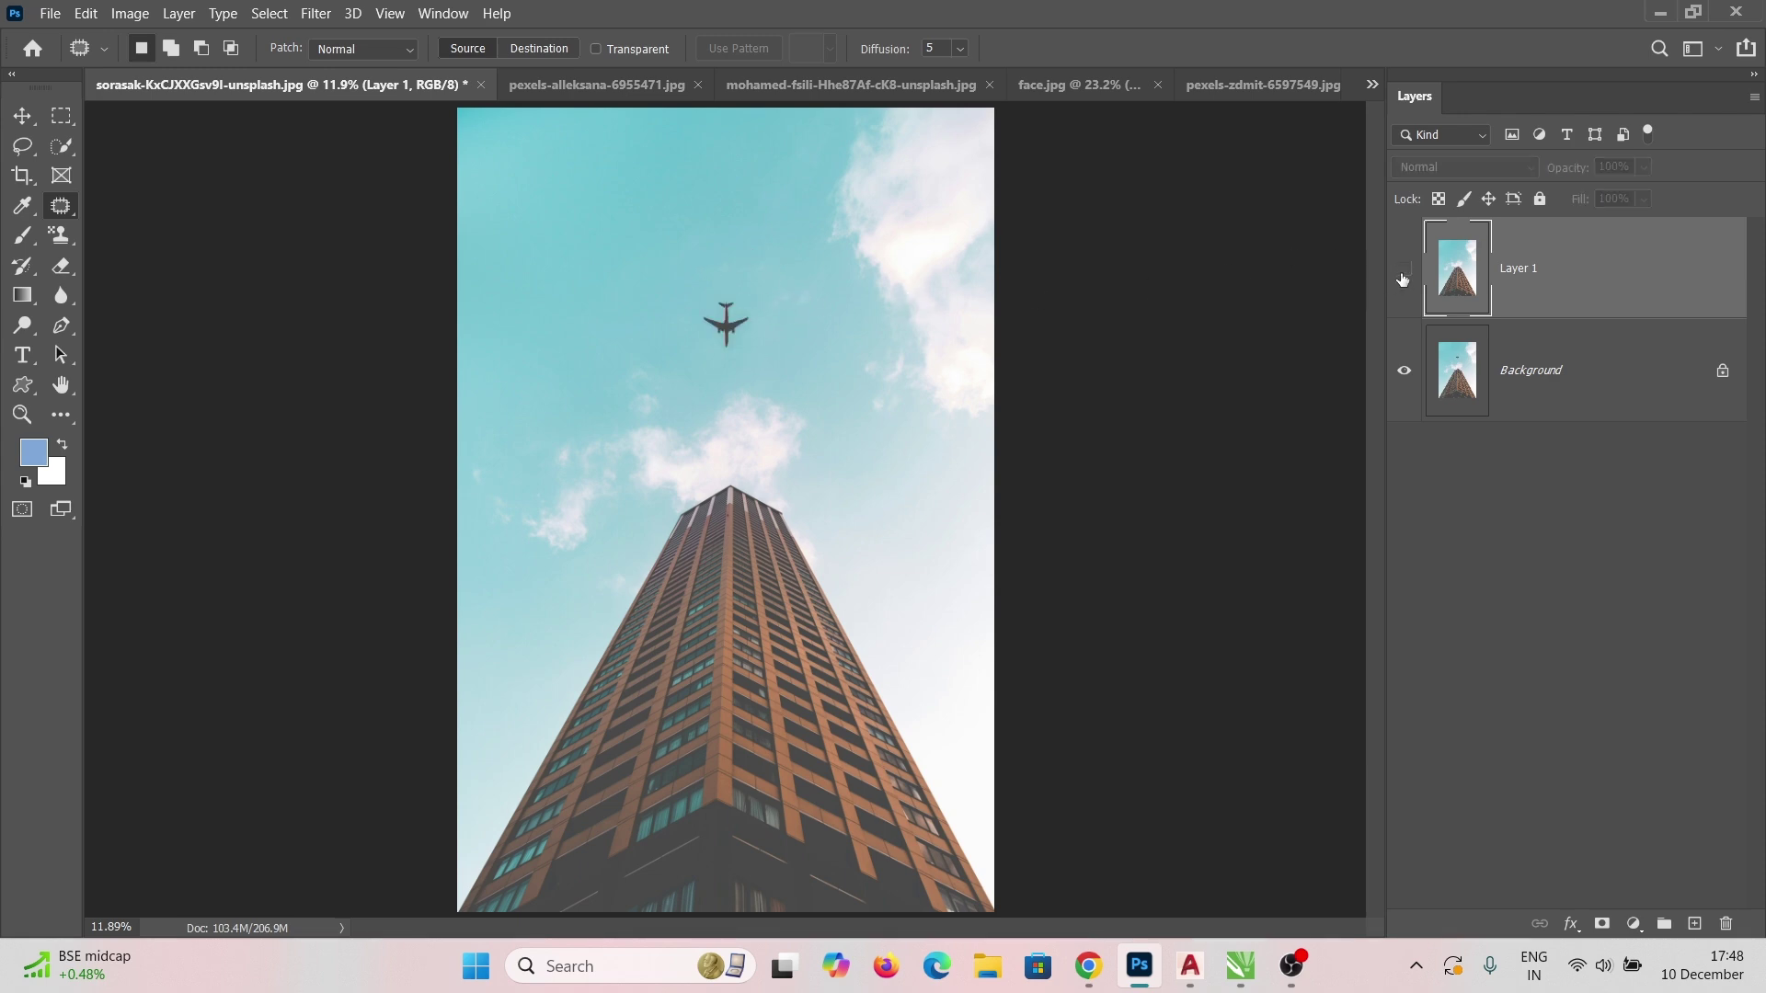
left_click(1402, 274)
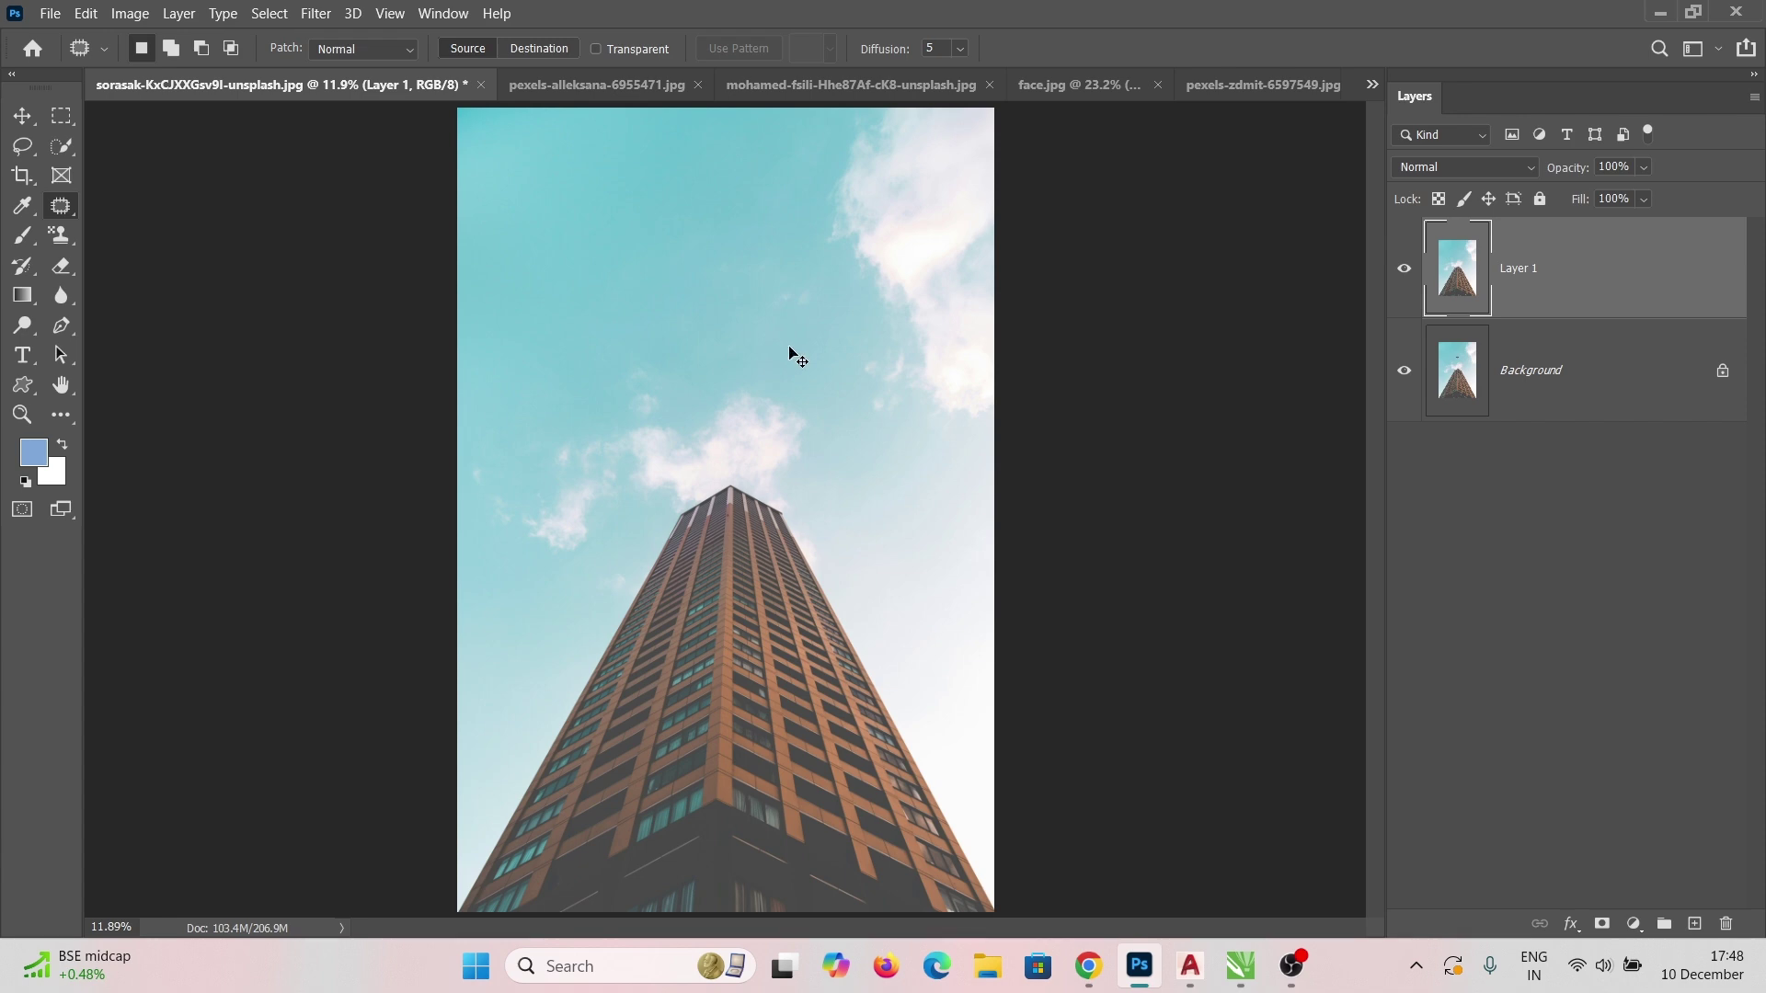
Undo the sky patches back to the selection around the original airplane
key("ctrl+z")
key("ctrl+shift+z")
key("ctrl+z")
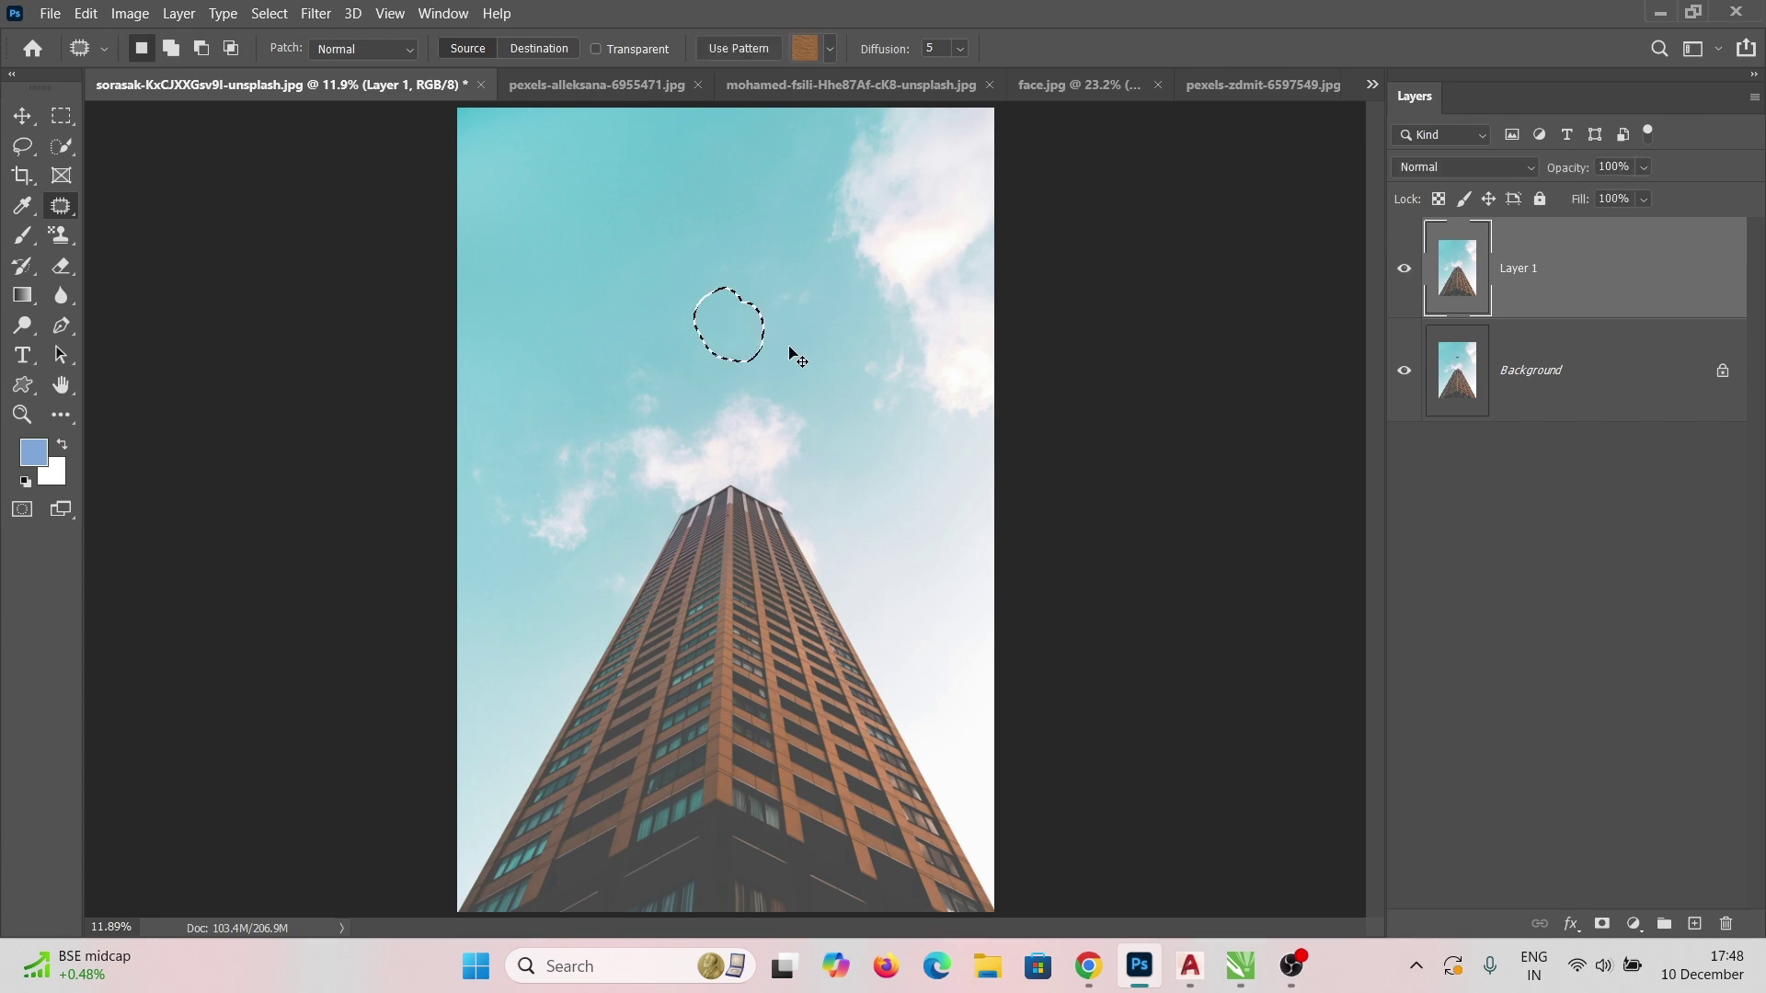
key("ctrl+z")
Set the Patch tool to Destination and copy the airplane six times into a V formation across the sky, clearing the selection
left_click(538, 48)
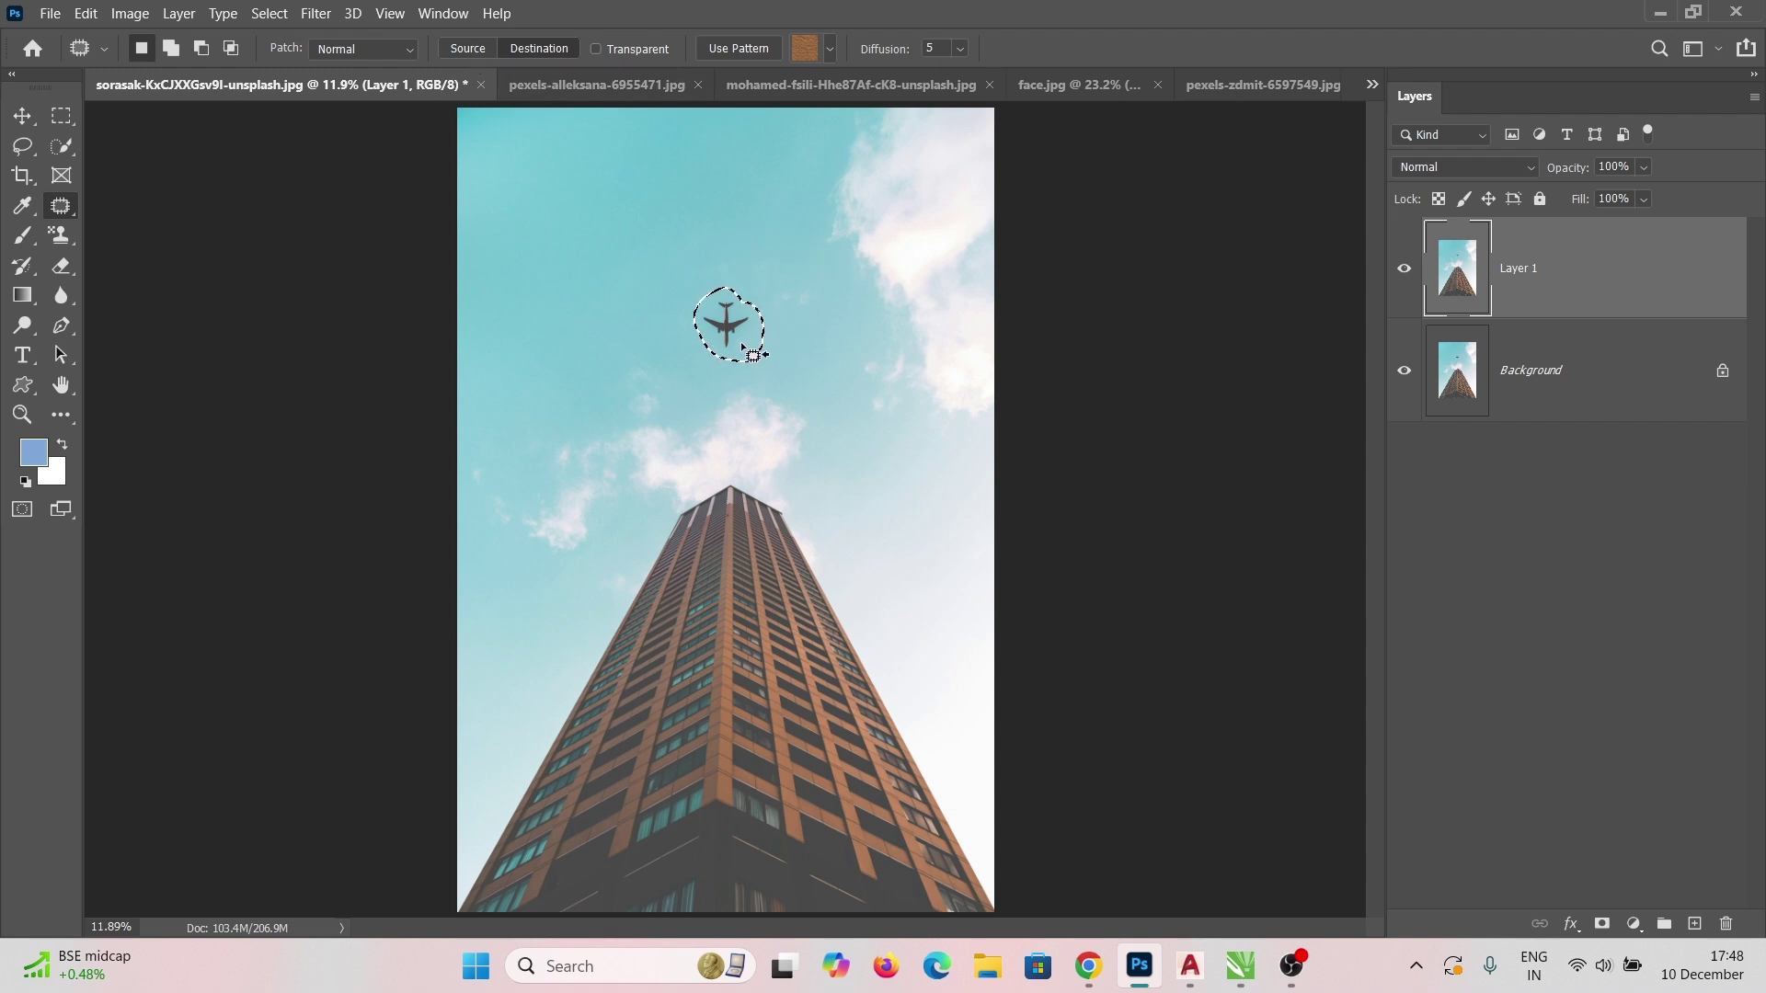
left_click_drag(733, 339, 781, 306)
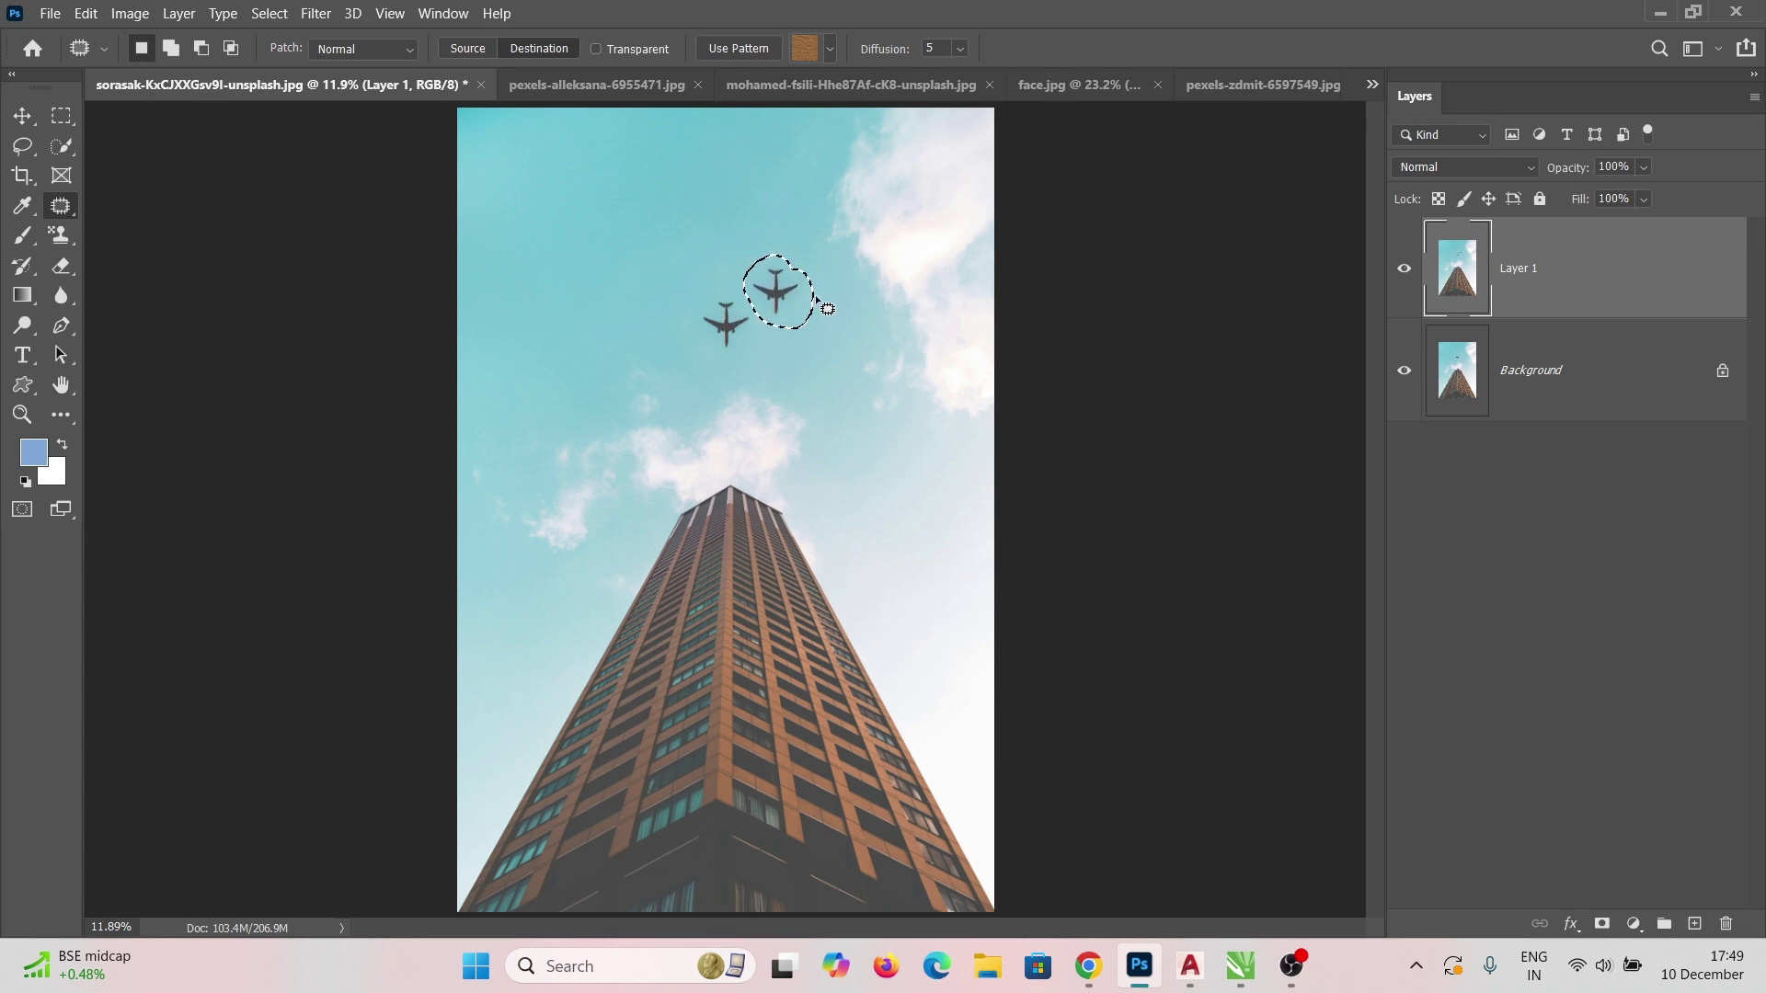
key("ctrl+d")
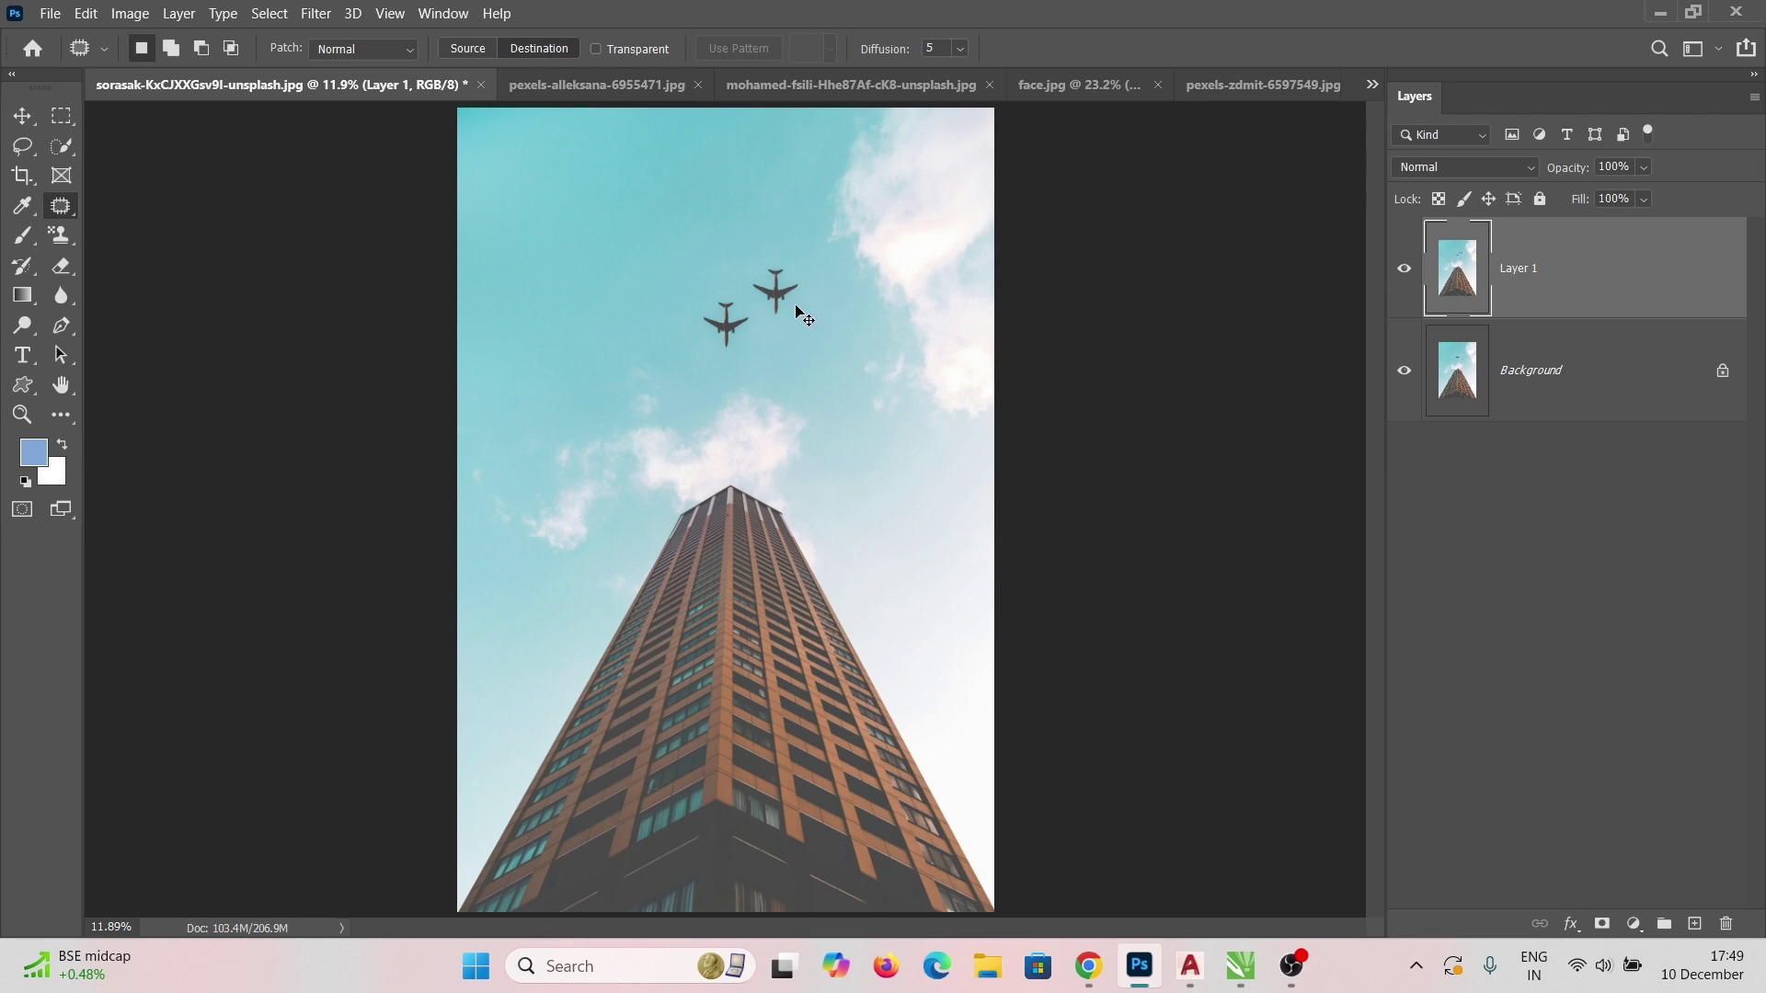
left_click_drag(799, 310, 798, 307)
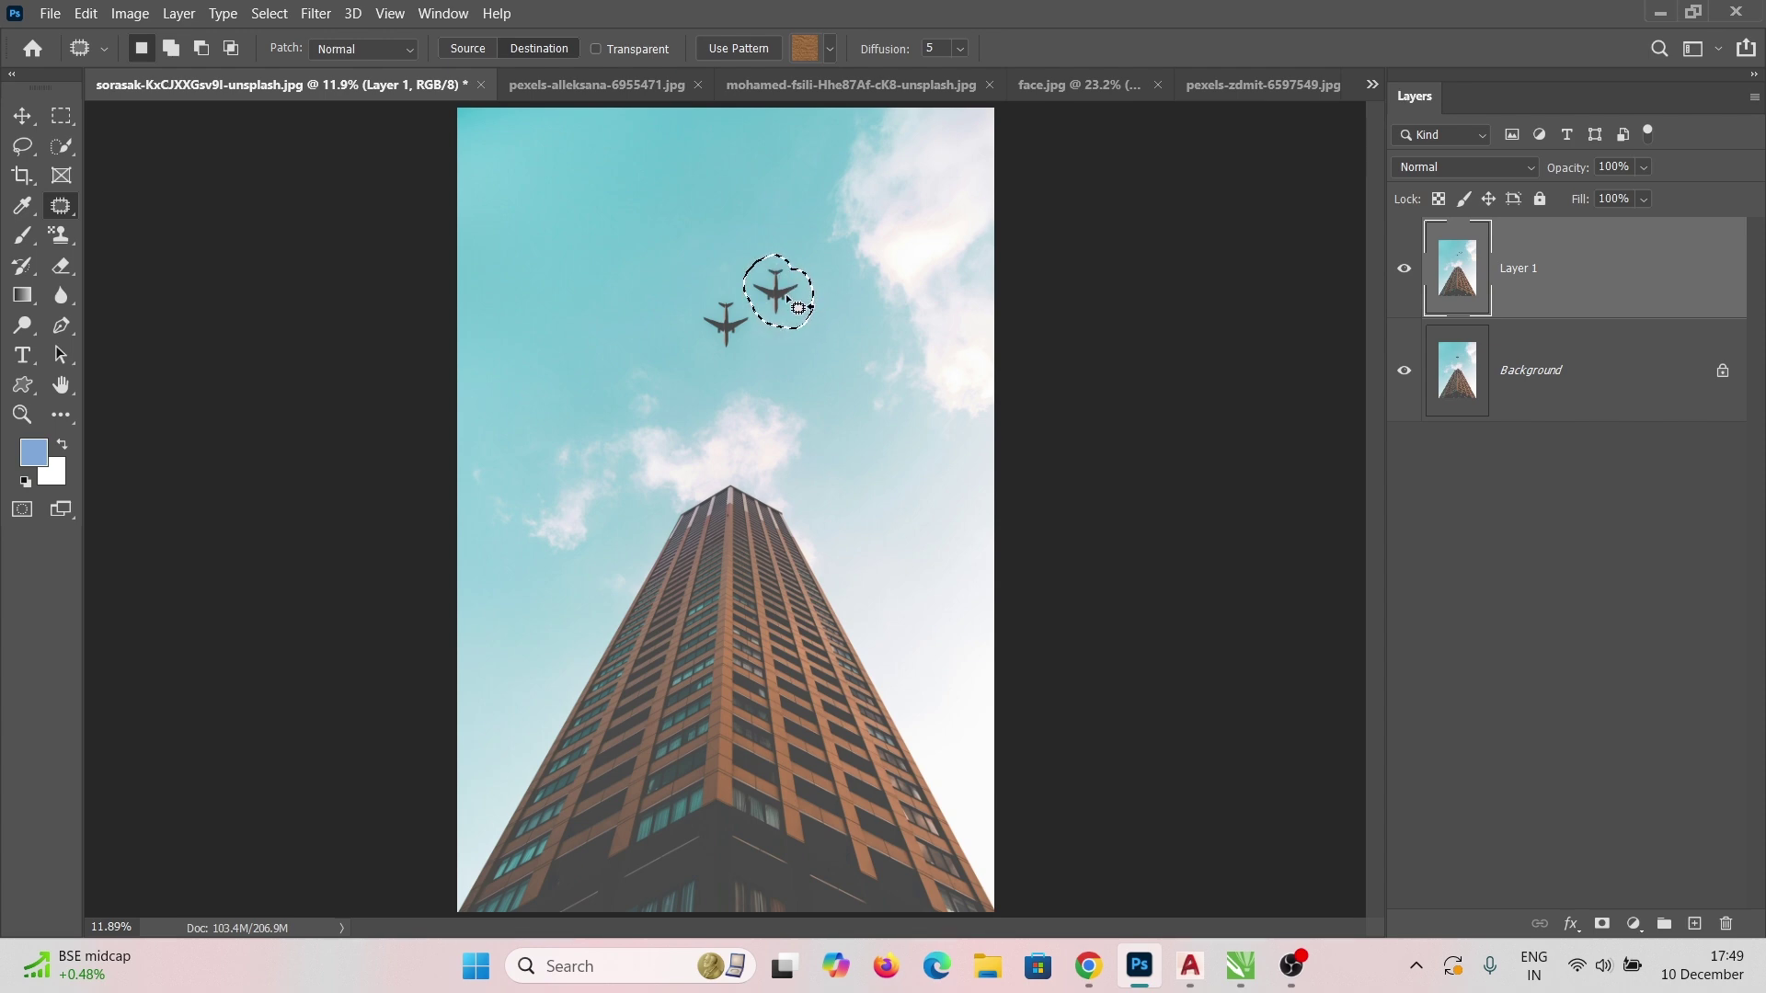
left_click_drag(752, 279, 683, 307)
left_click_drag(682, 306, 585, 204)
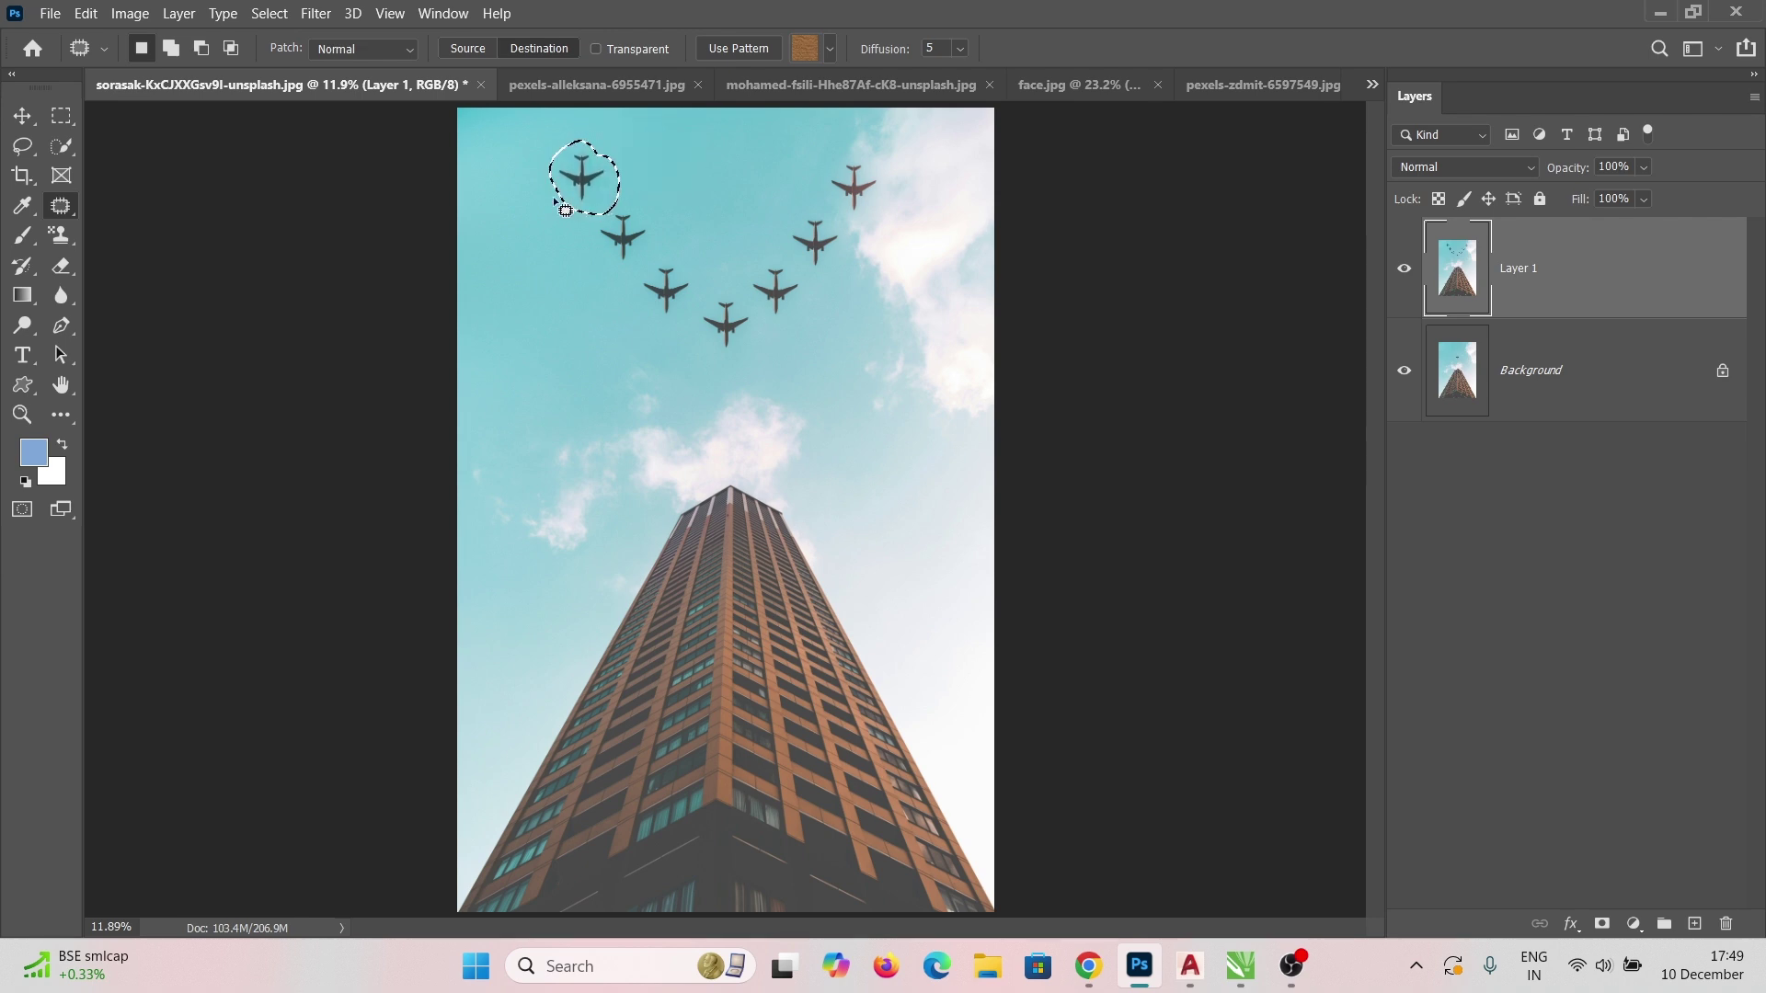
key("ctrl+d")
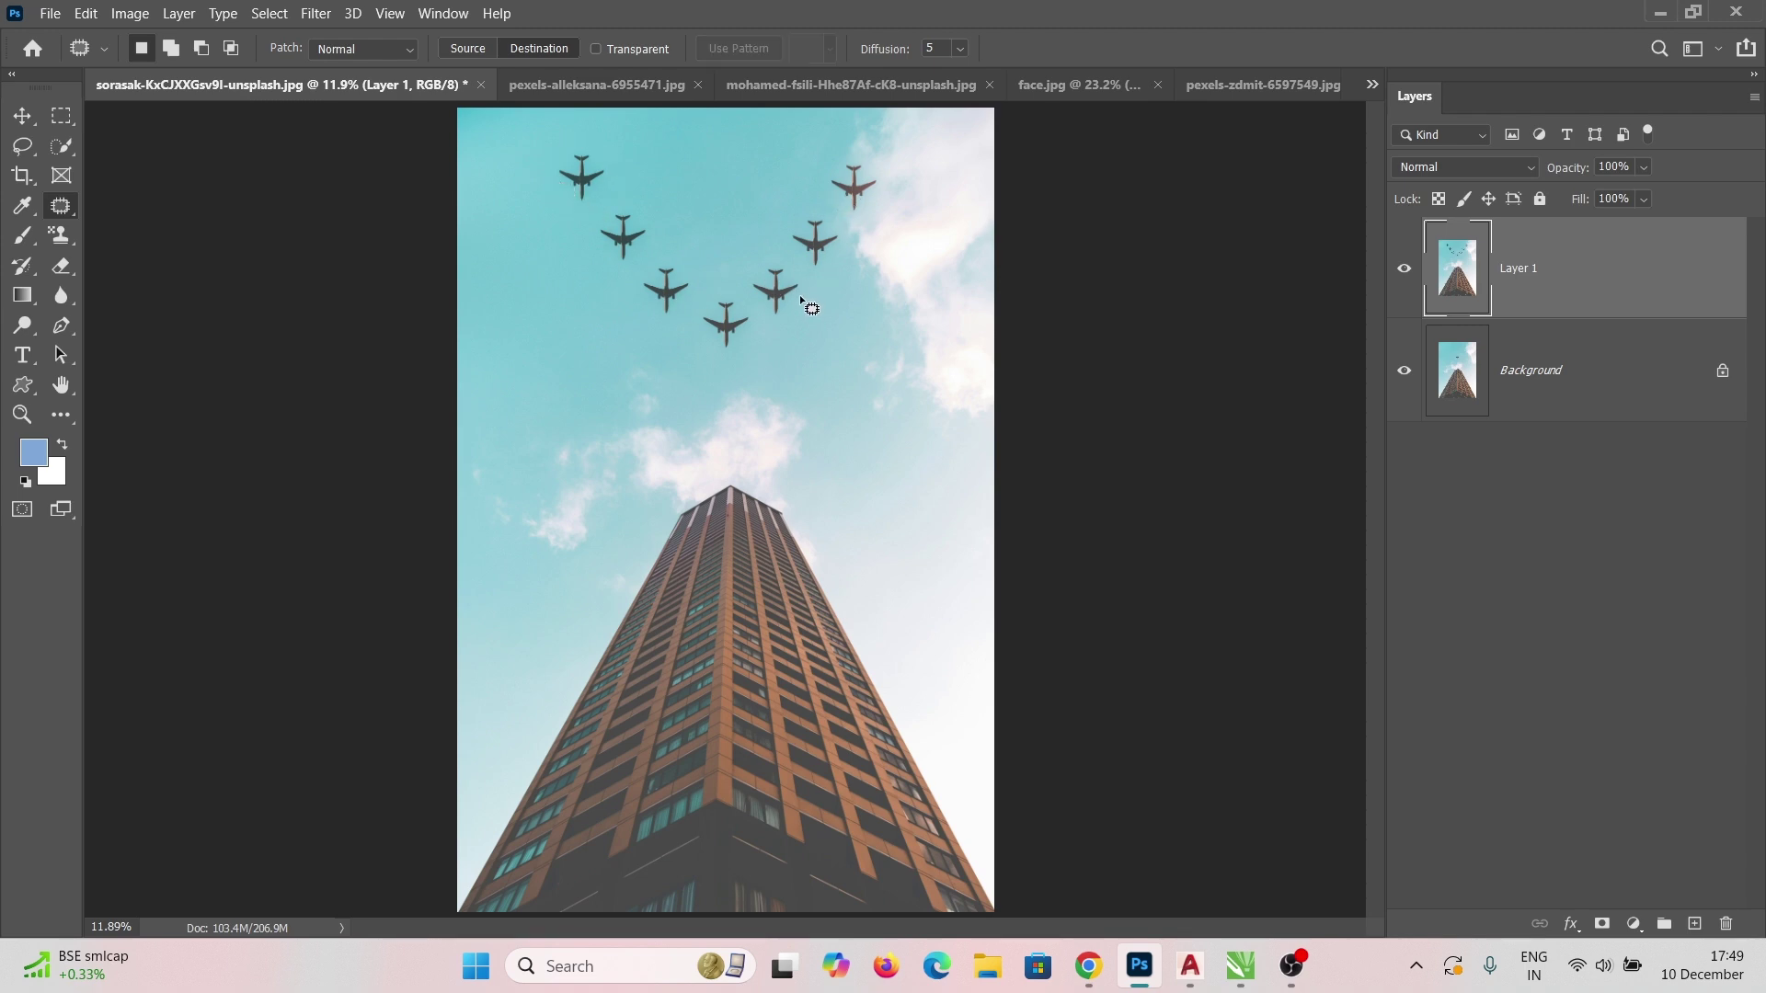
Toggle the visibility of Layer 1 to compare the airplane formation with the original photo
left_click(1407, 273)
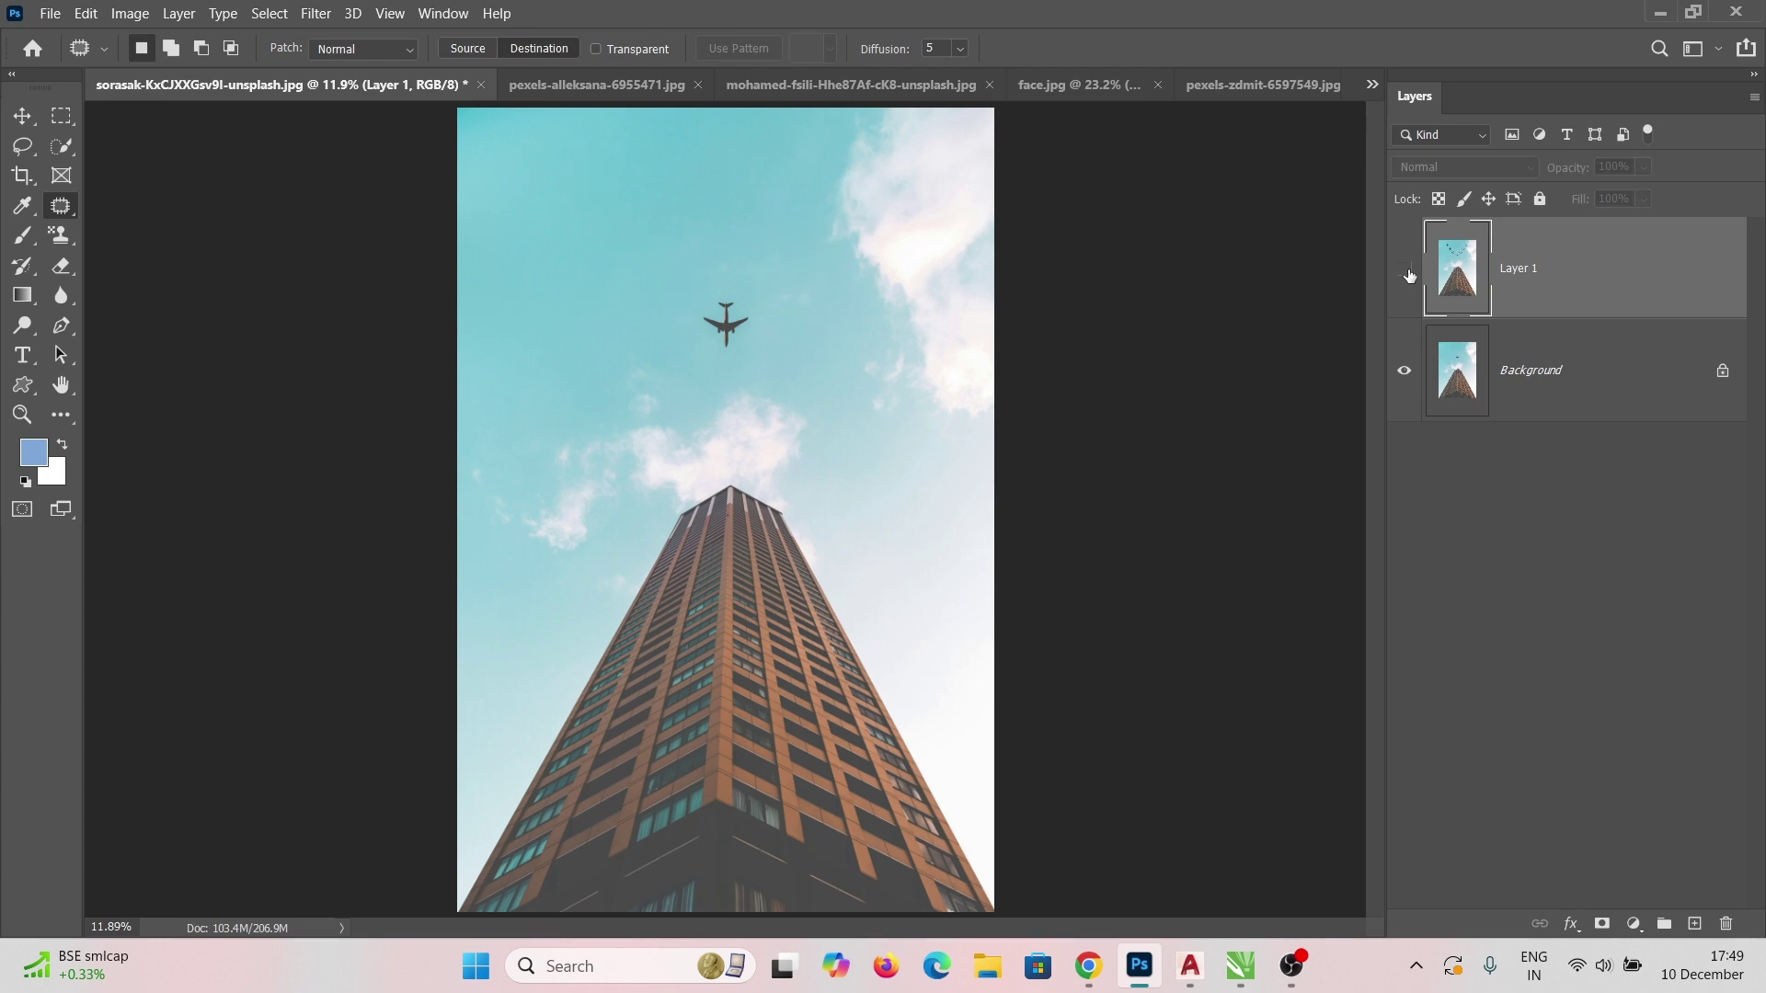
left_click(1407, 272)
left_click(1408, 272)
left_click(1408, 273)
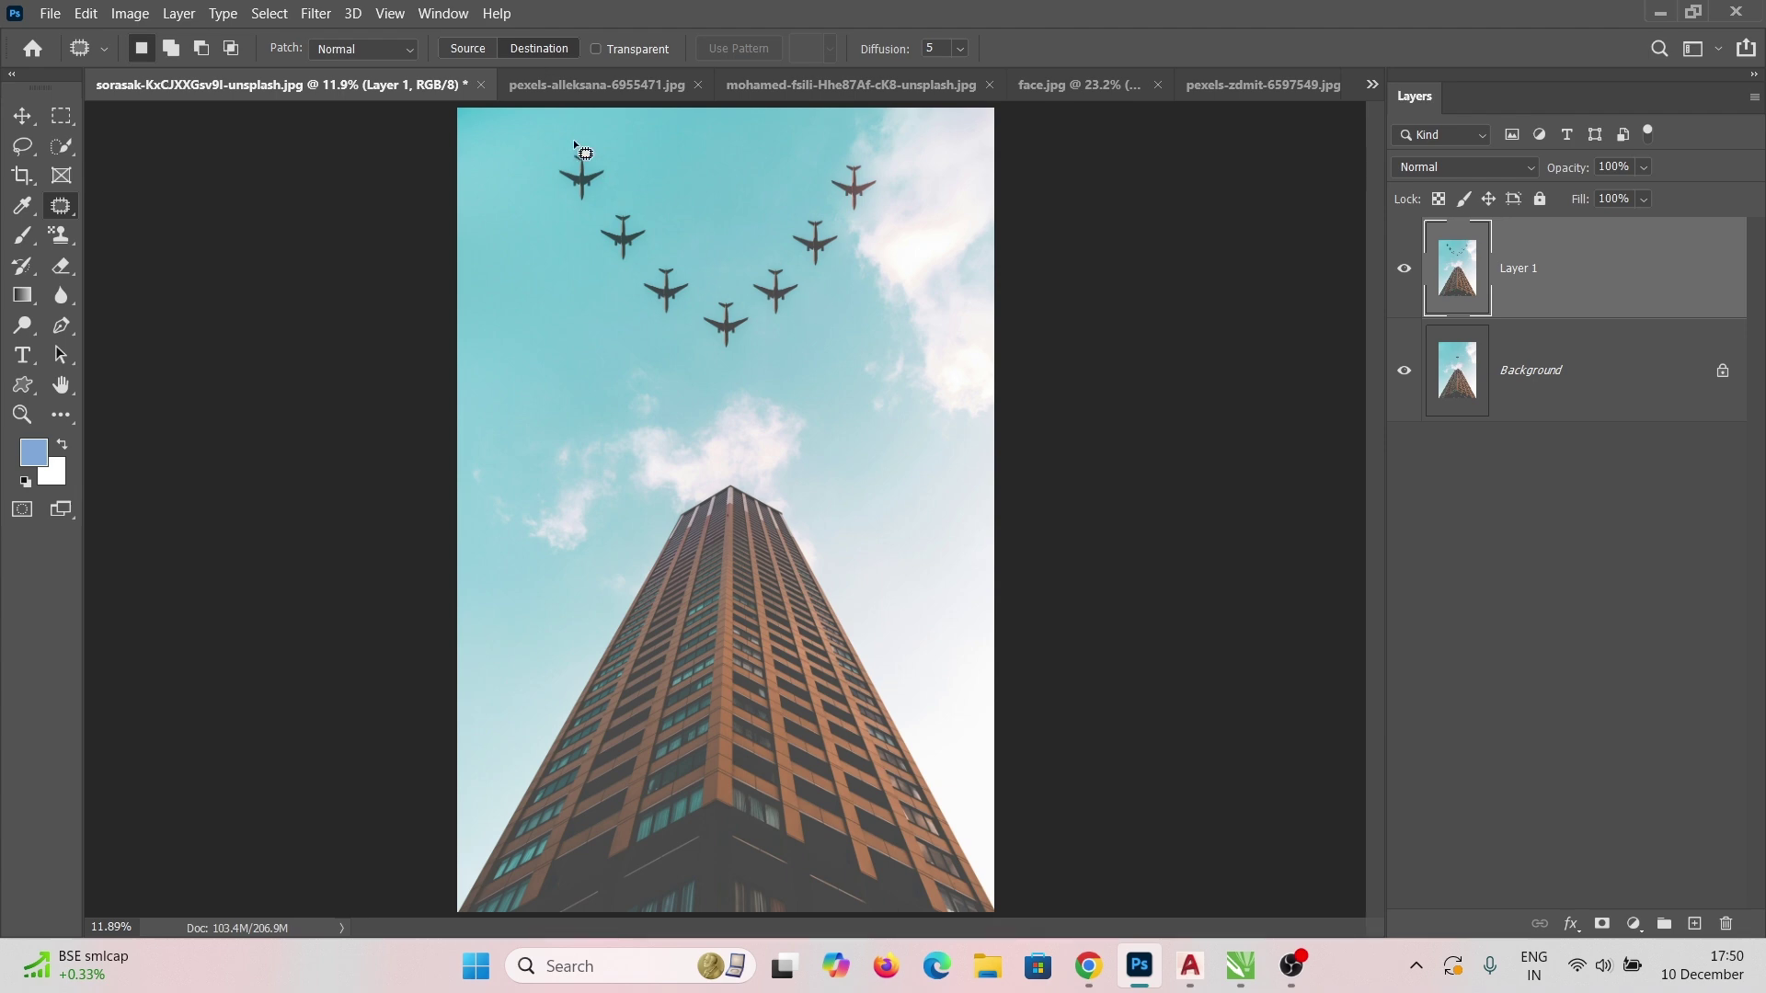
In the letter board photo, patch the HAPPY MOTHERS DAY lettering and its remnants with plain black board in Source mode, clearing the selection
left_click(541, 47)
key("ctrl+Tab")
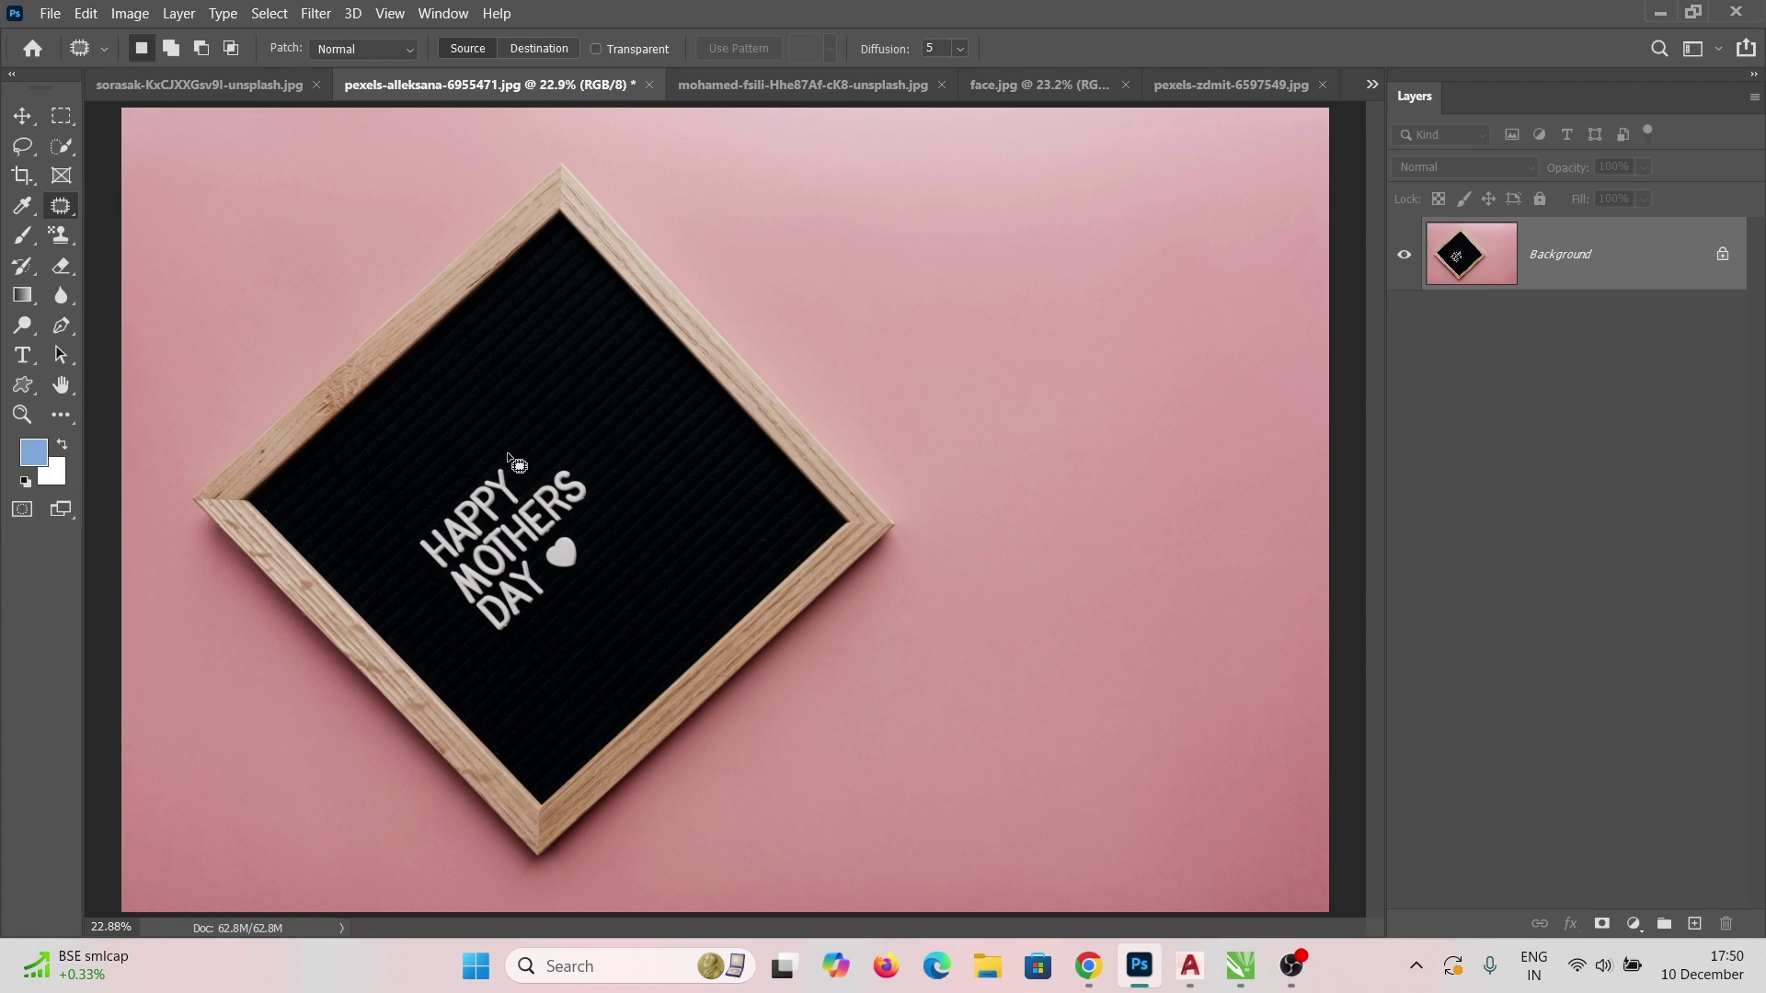
mouse_move(508, 454)
left_mouse_down()
mouse_move(416, 524)
mouse_move(419, 580)
mouse_move(499, 652)
mouse_move(550, 636)
mouse_move(623, 527)
mouse_move(629, 463)
mouse_move(558, 439)
mouse_move(511, 449)
left_mouse_up()
mouse_move(520, 545)
left_mouse_down()
mouse_move(540, 487)
mouse_move(531, 394)
mouse_move(512, 386)
mouse_move(524, 394)
left_mouse_up()
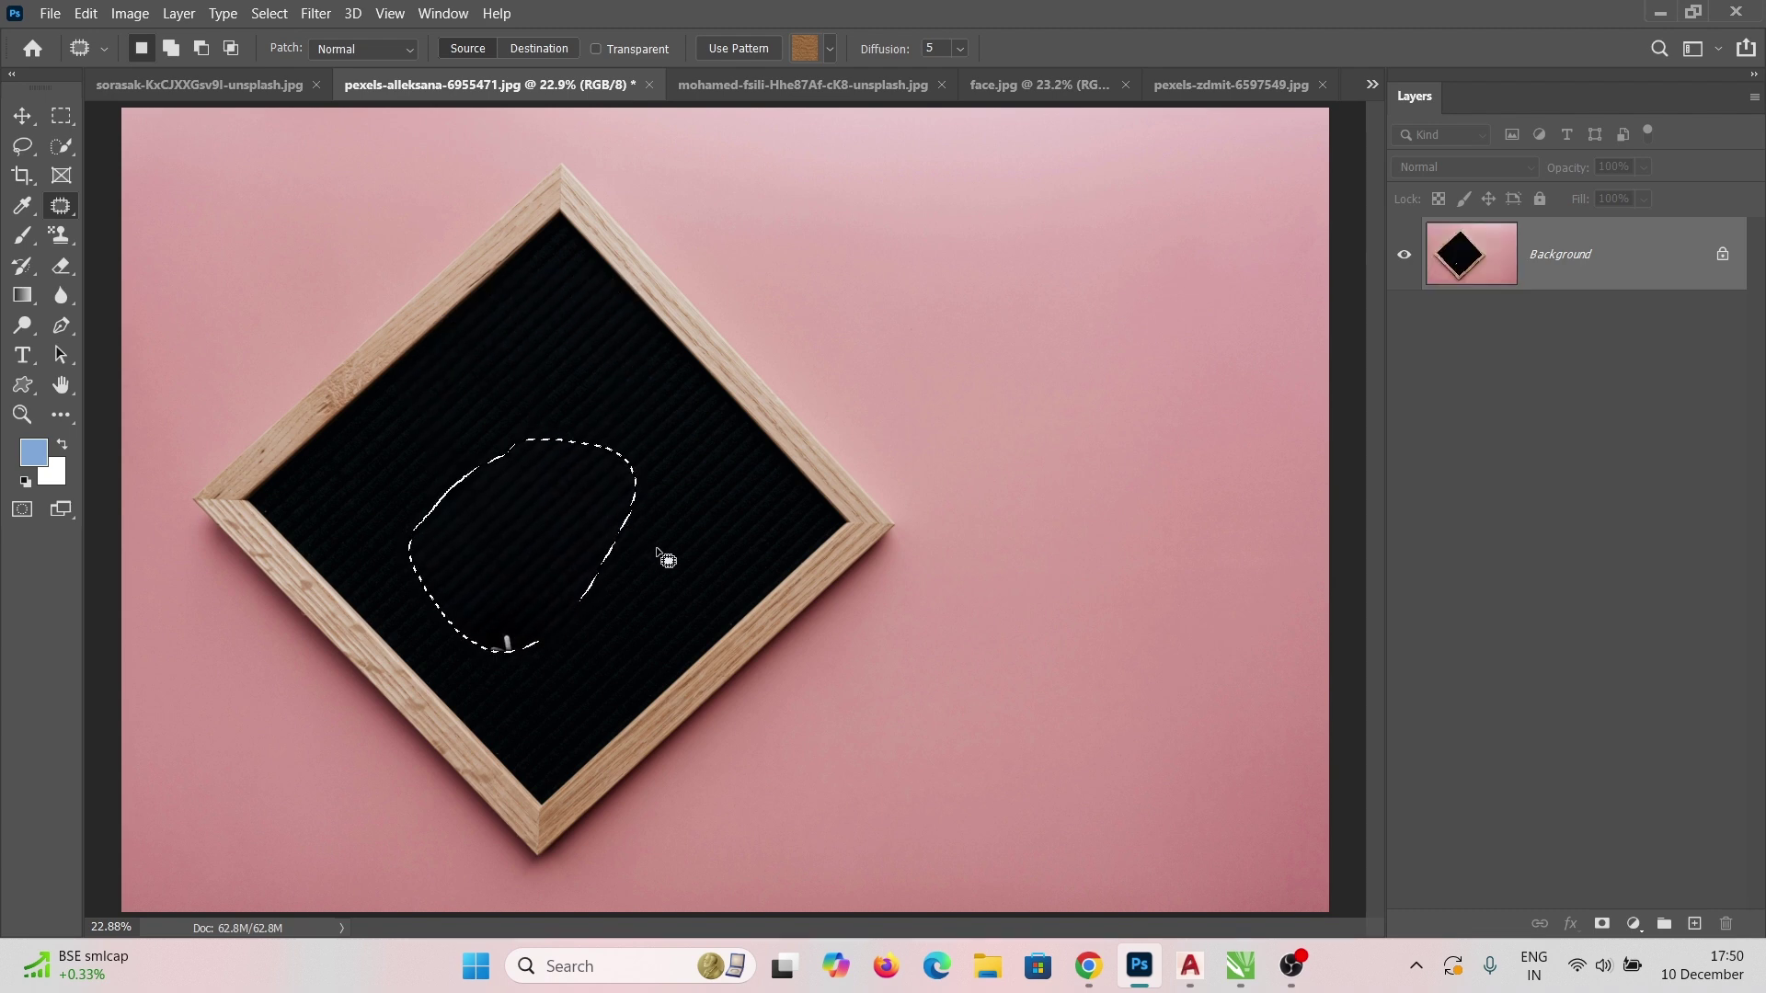
key("ctrl+d")
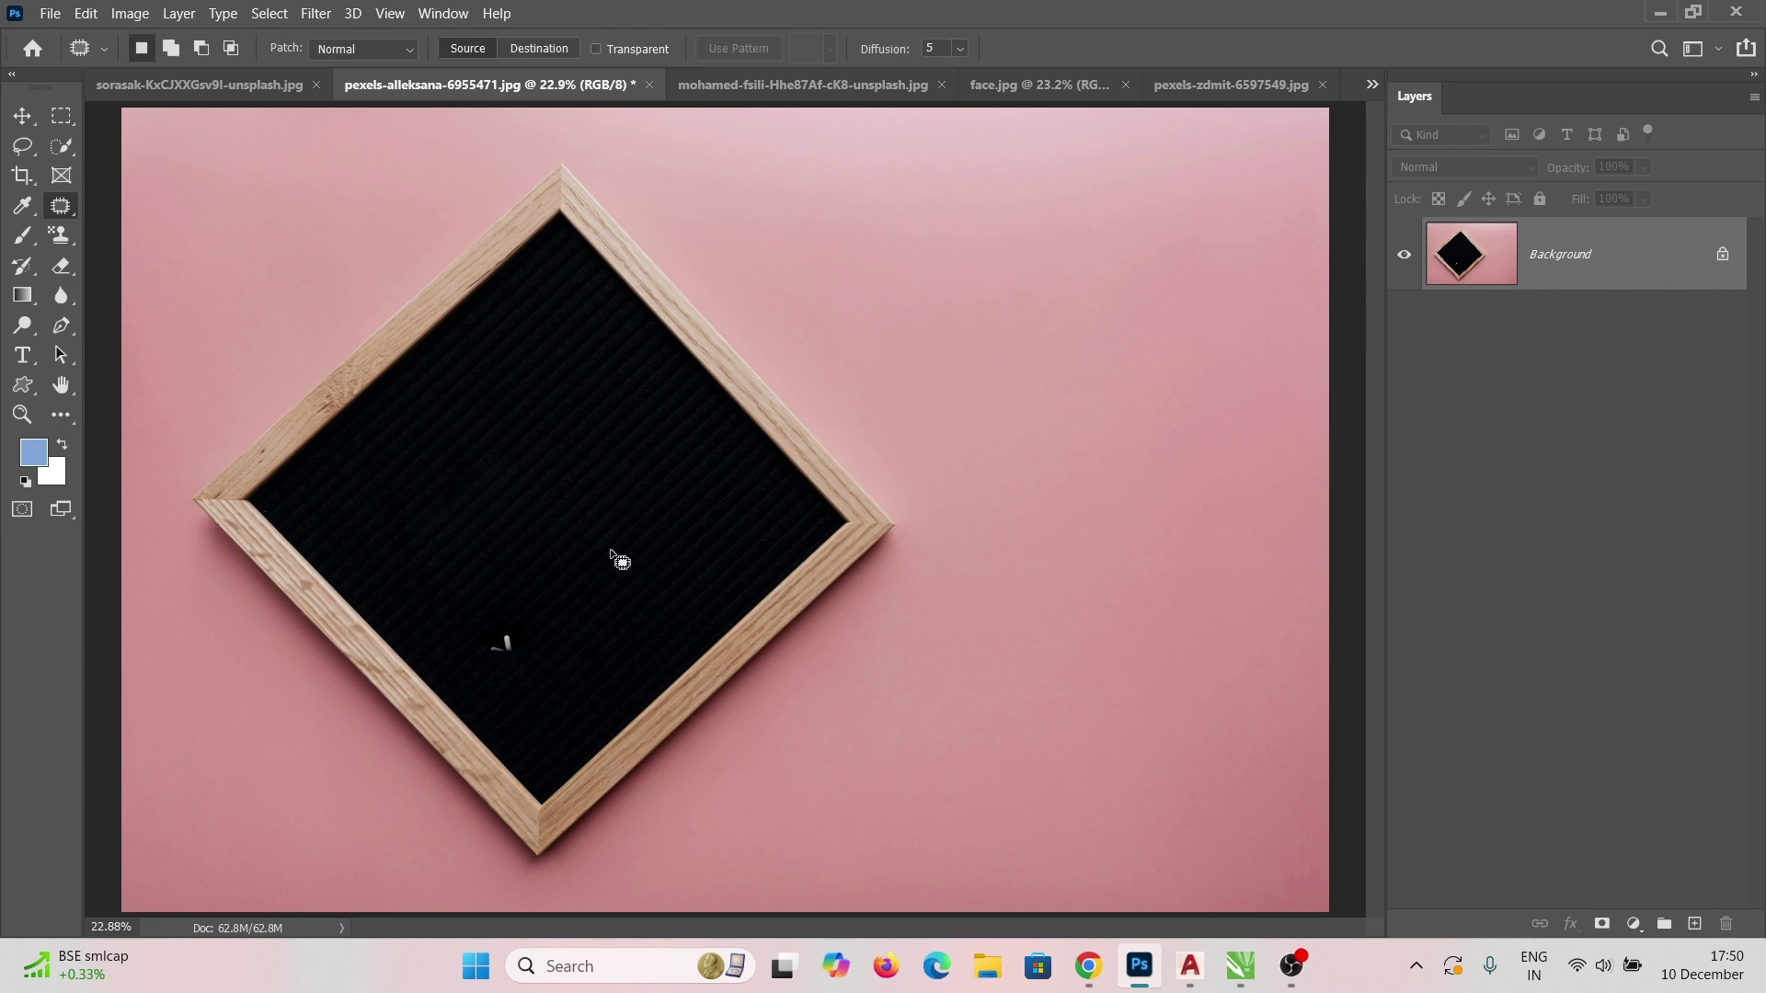
mouse_move(516, 629)
left_mouse_down()
mouse_move(452, 644)
mouse_move(491, 676)
mouse_move(533, 659)
mouse_move(510, 625)
mouse_move(543, 603)
left_mouse_up()
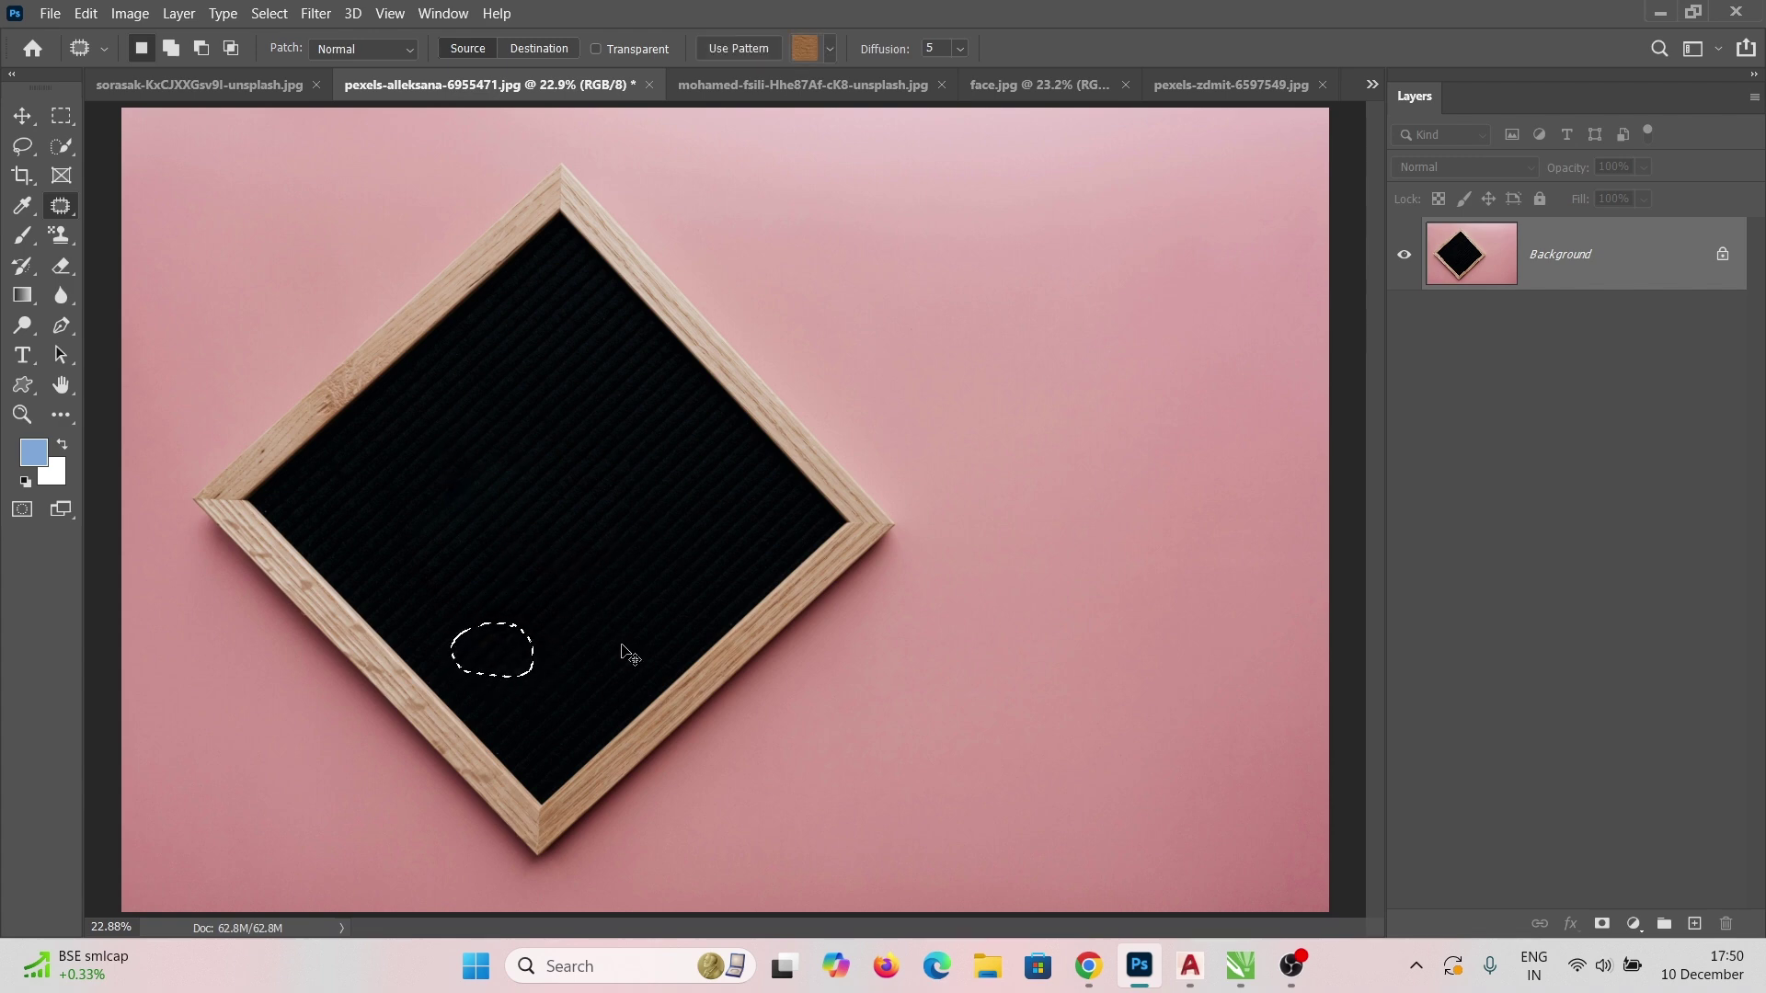
key("ctrl+d")
Switch to the photo of the bird on a wire and duplicate its Background layer
key("ctrl+Tab")
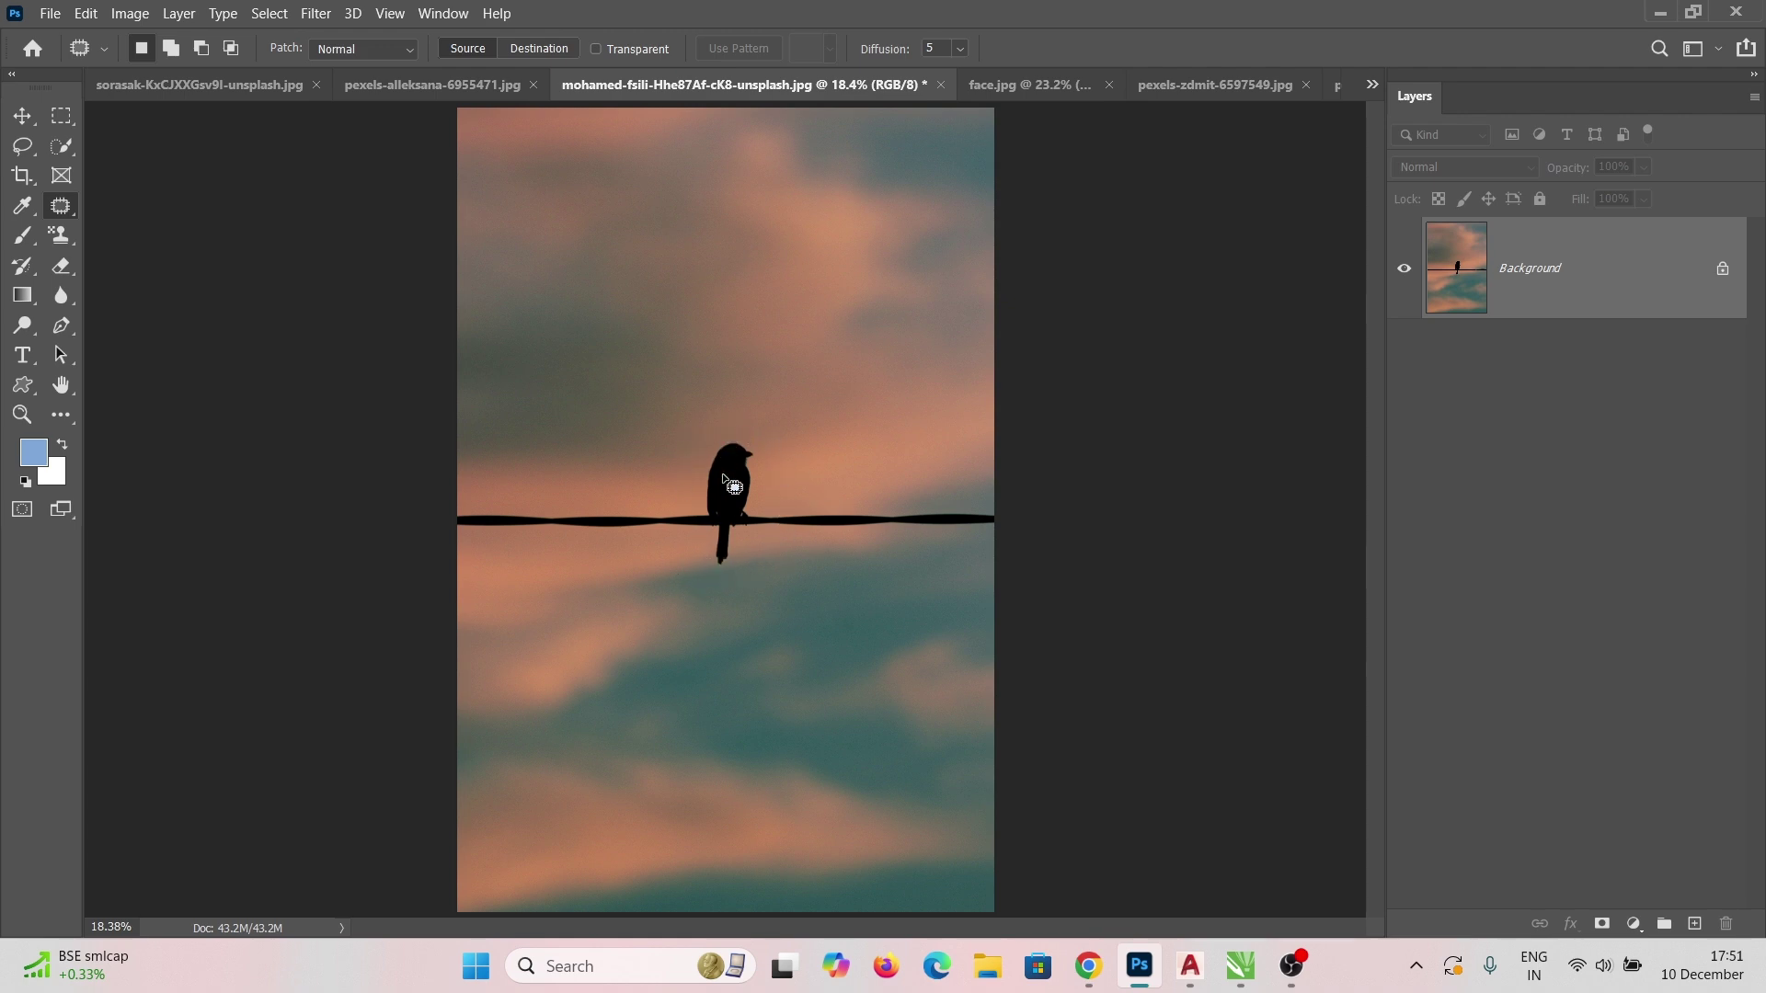
scroll(828, 462, "up", 3)
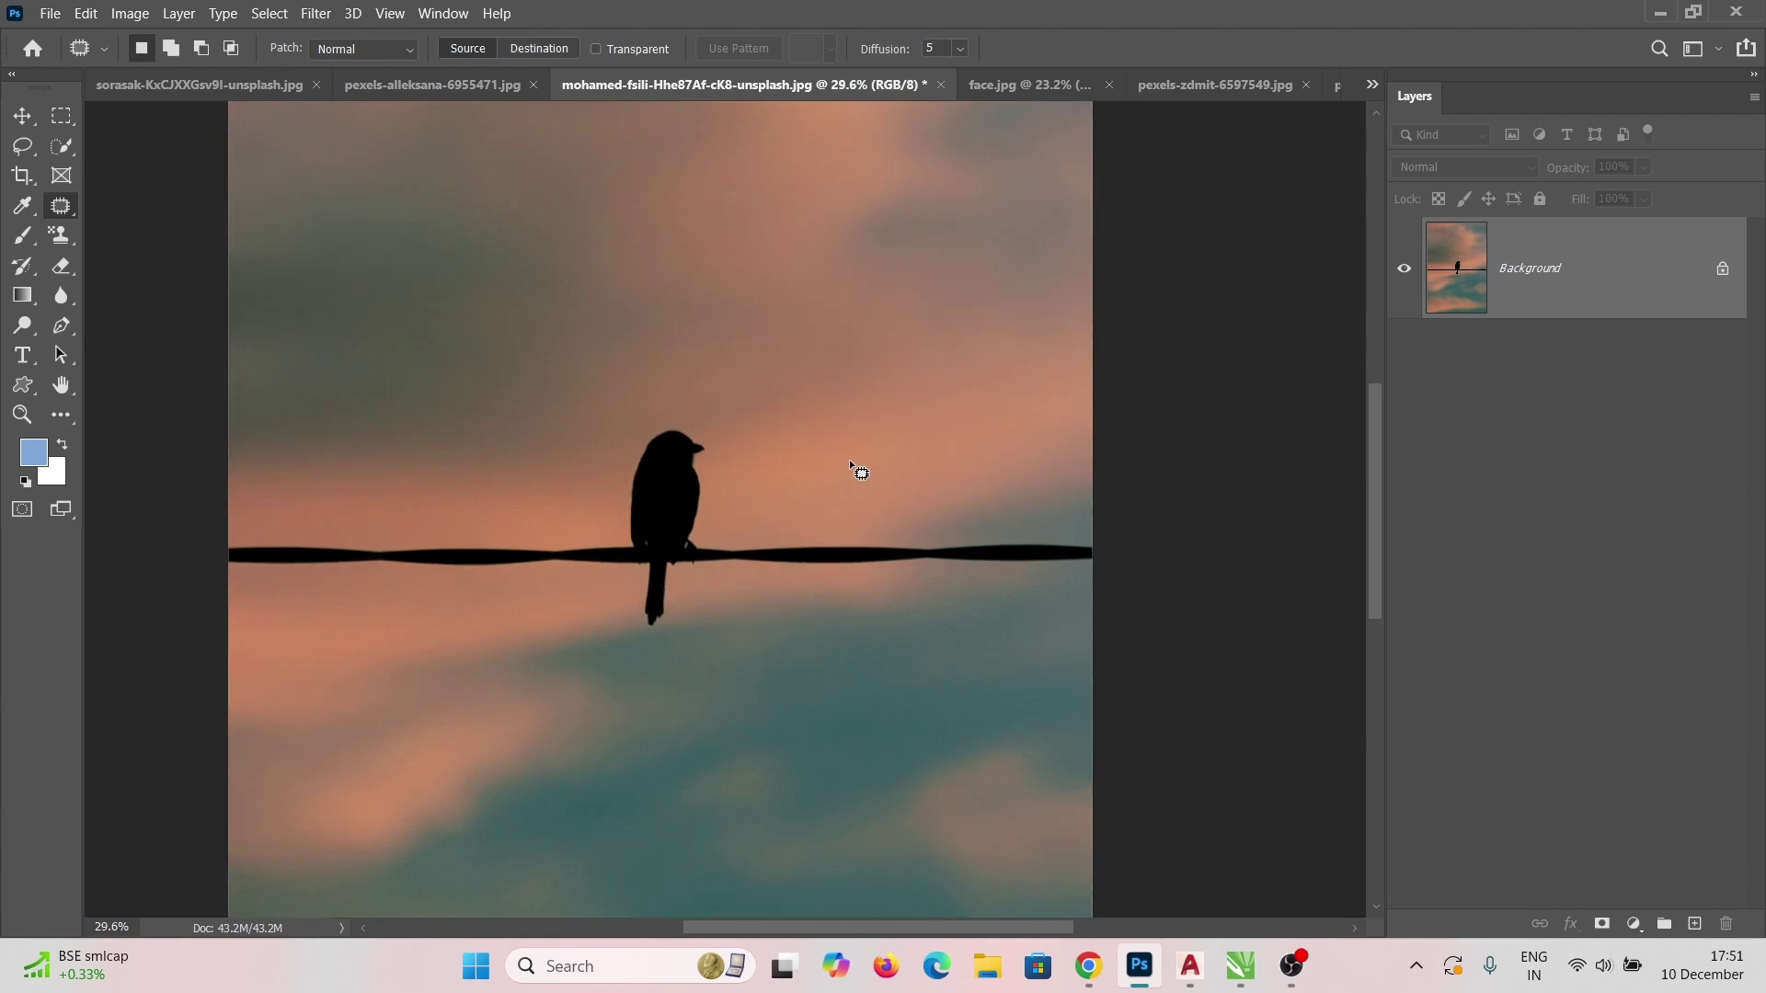
scroll(852, 463, "up", 1)
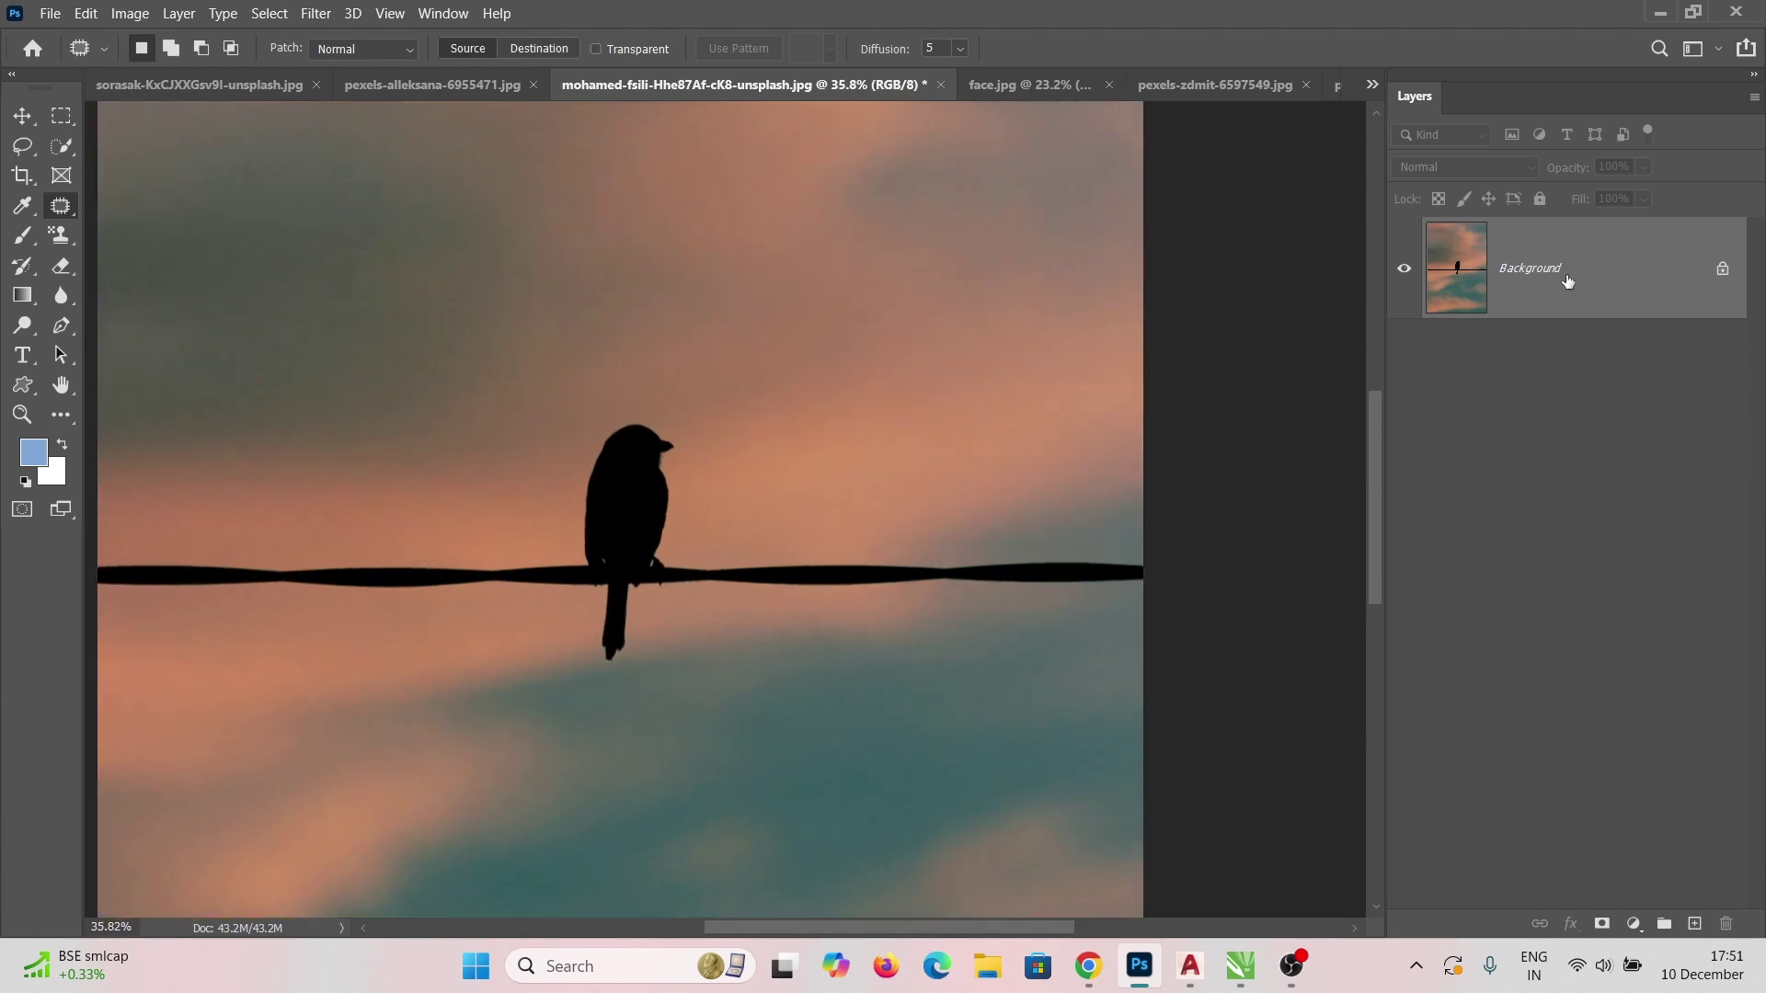
key("ctrl+j")
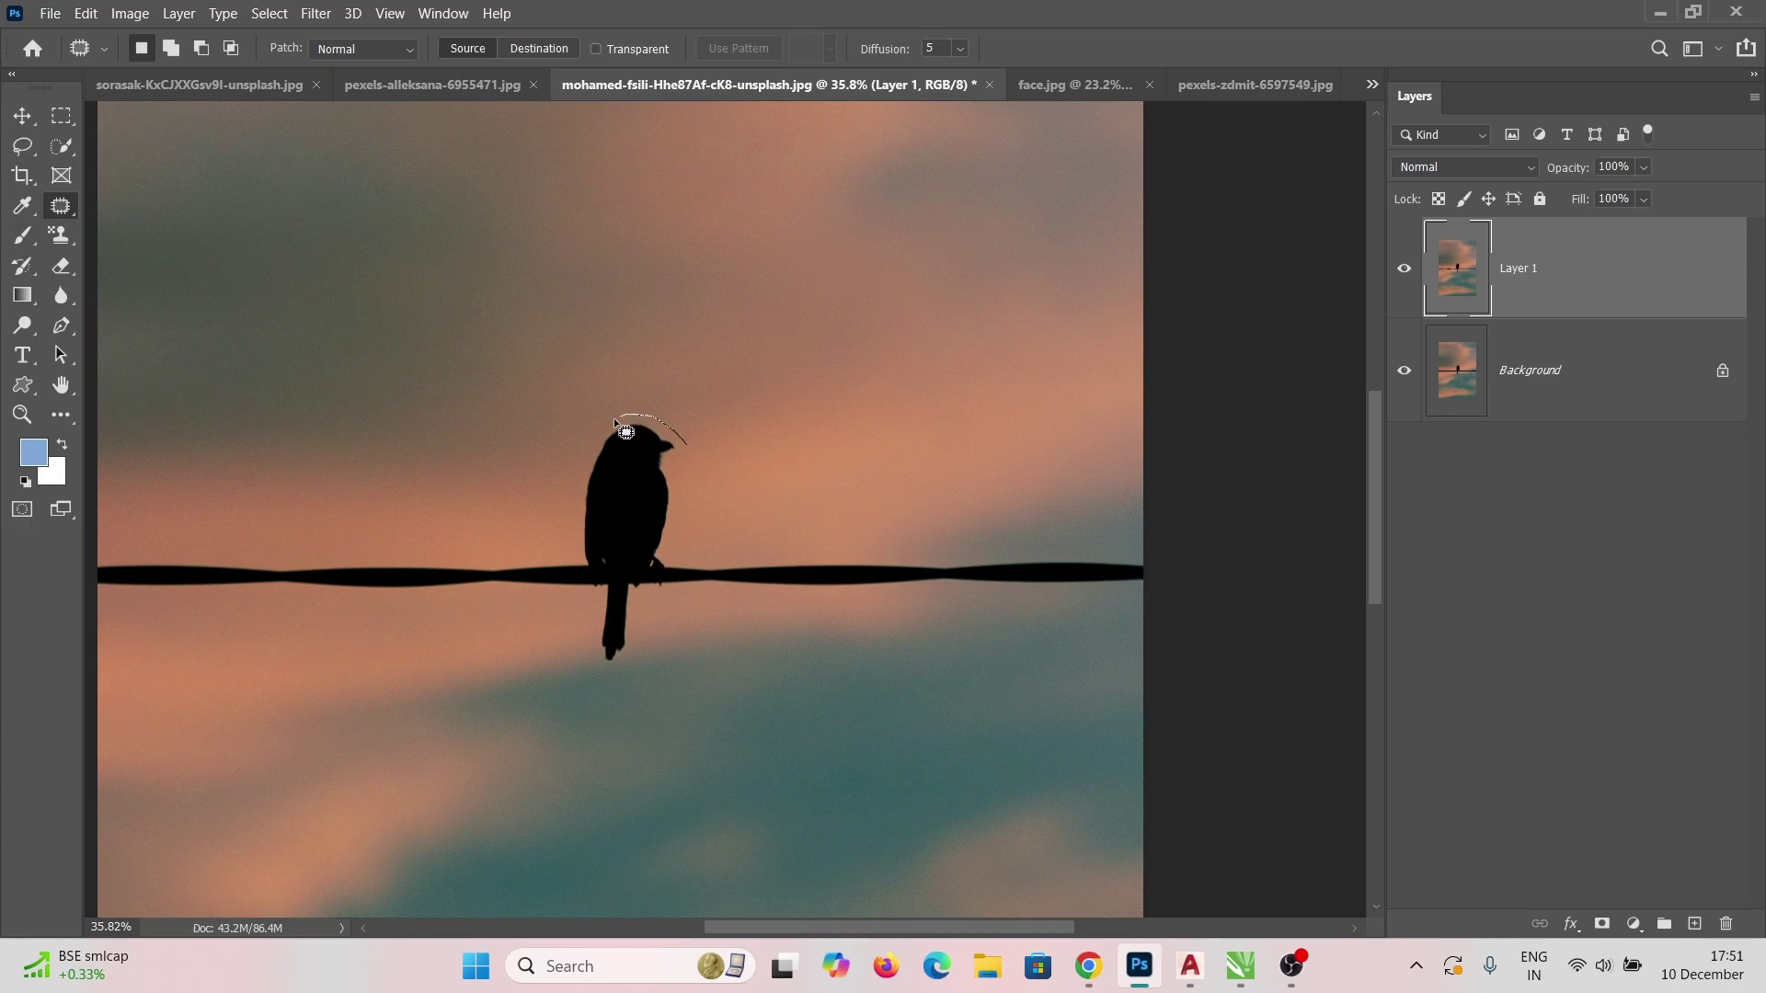
Outline the bird and its tail with the Patch tool and set the patch mode to Destination
mouse_move(615, 421)
left_mouse_down()
mouse_move(571, 539)
mouse_move(590, 675)
left_mouse_up()
left_click_drag(694, 462, 693, 455)
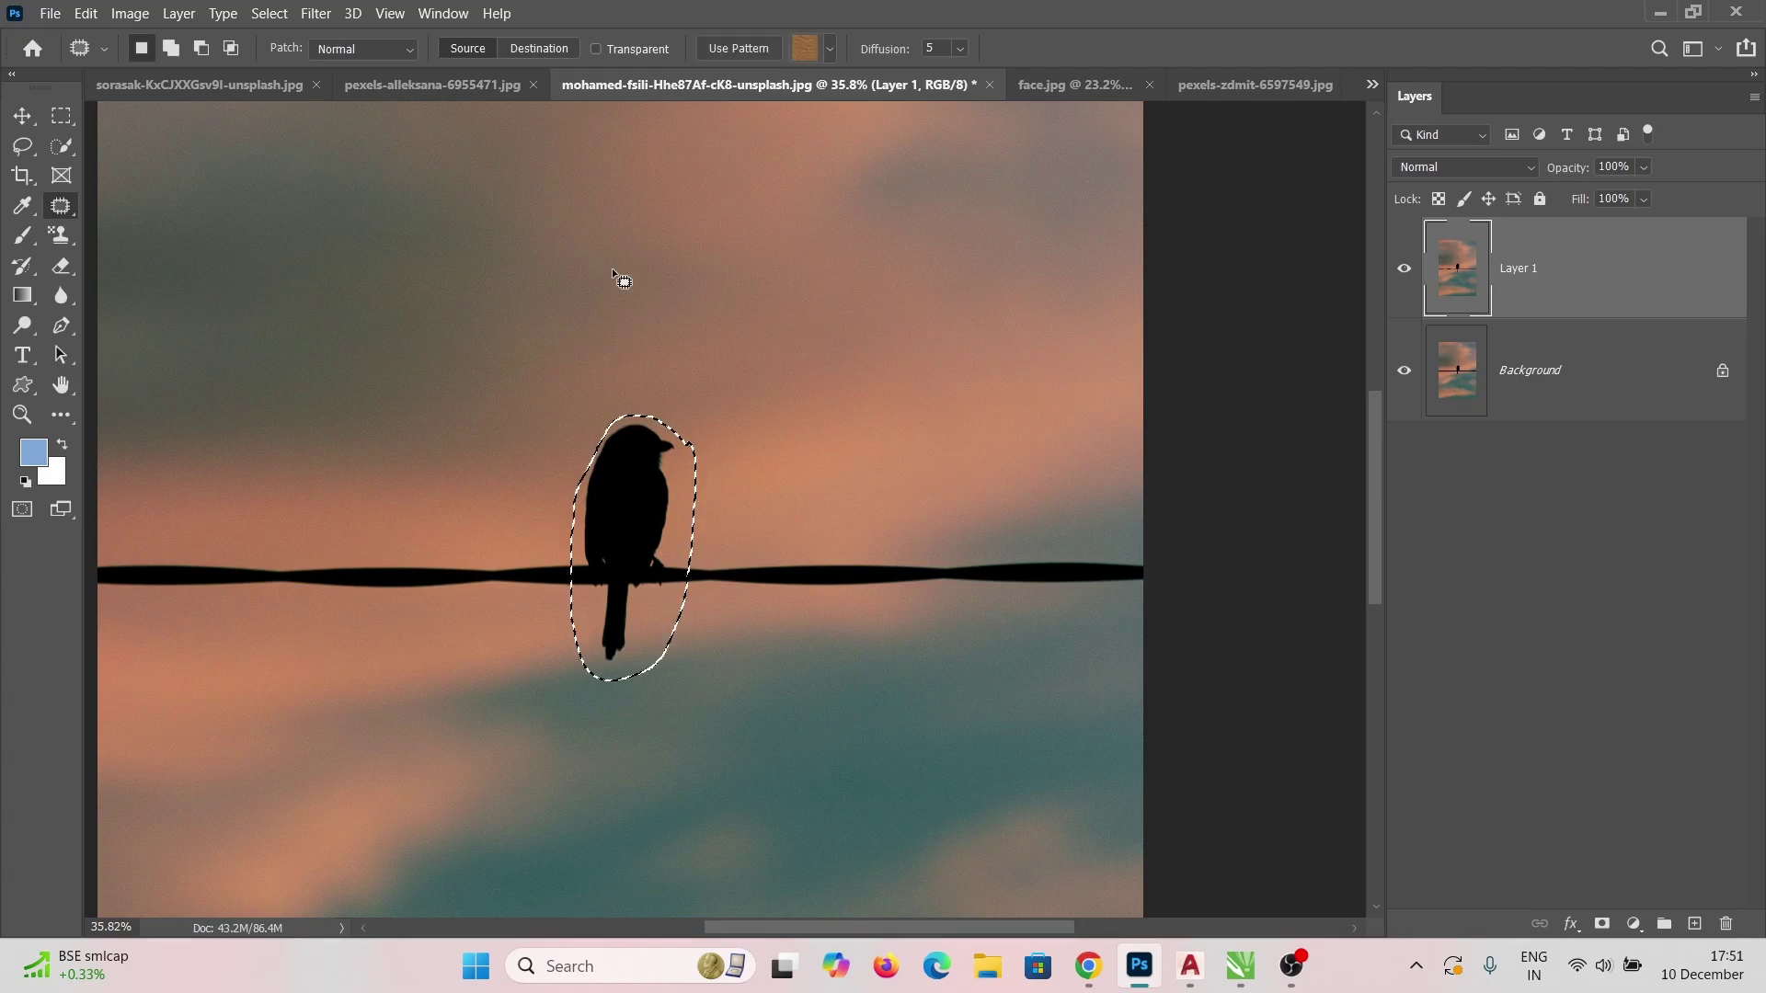
left_click(517, 46)
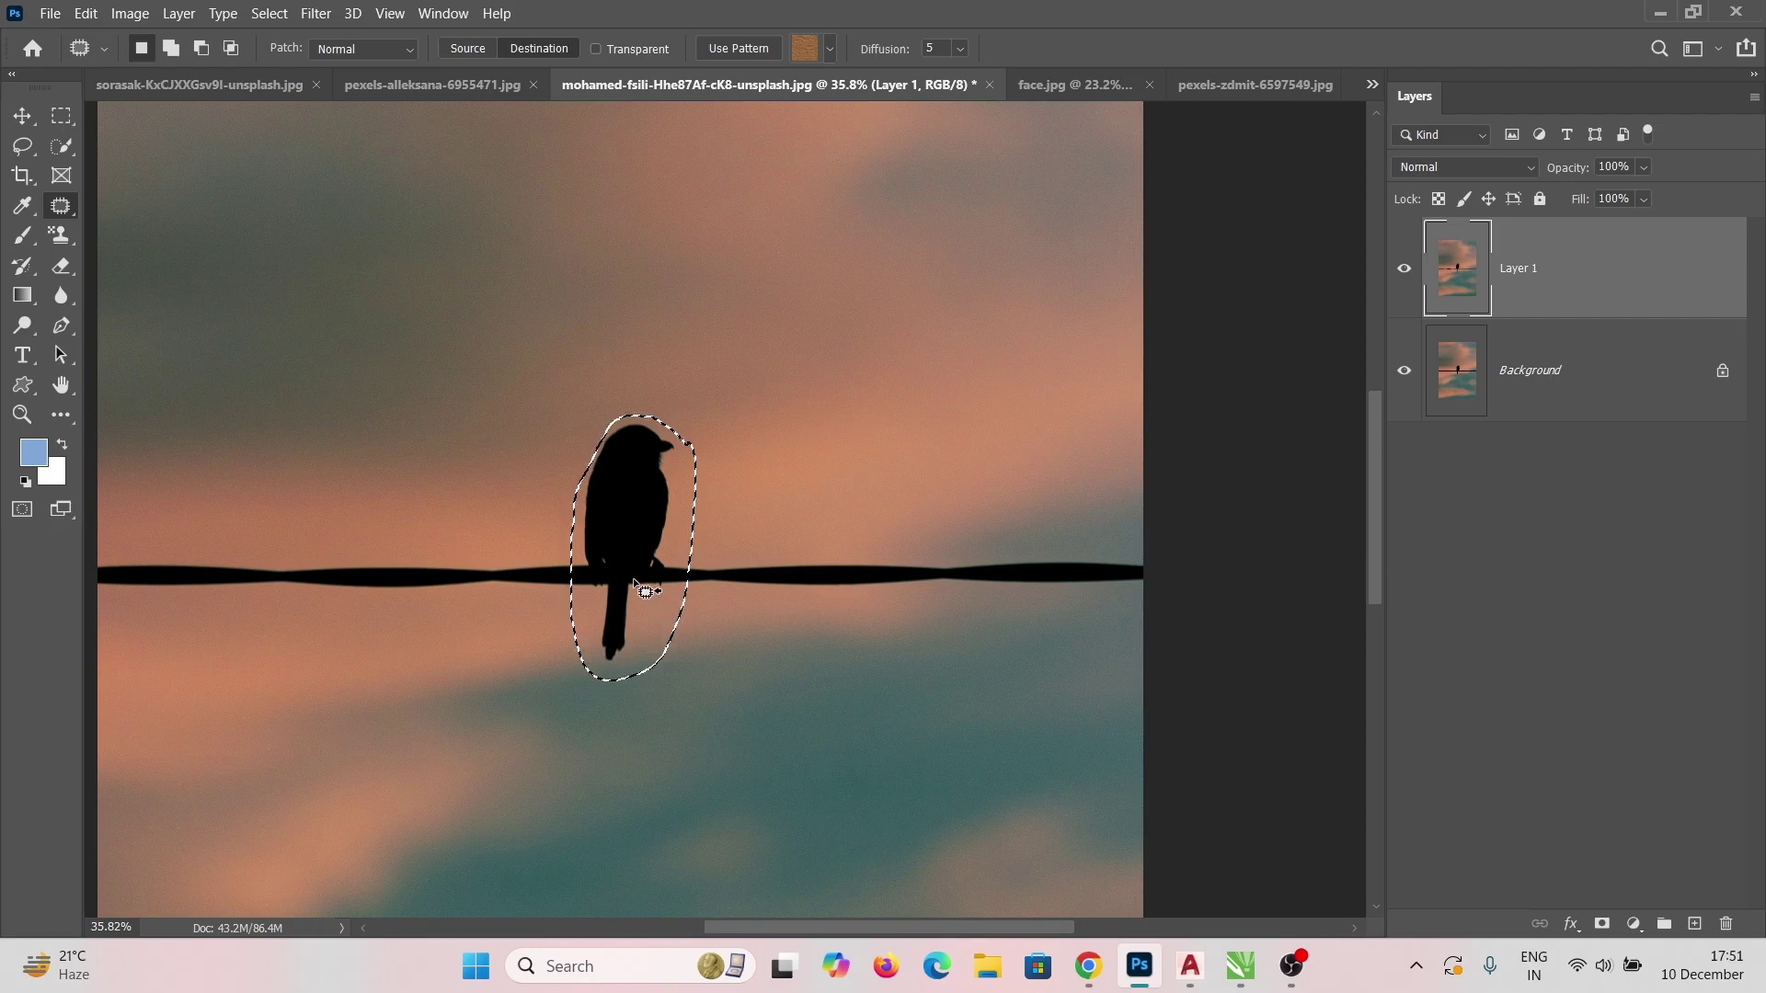
Try copying the bird to two different spots along the wire, undoing each copy and clearing the selection
left_click_drag(635, 582, 896, 576)
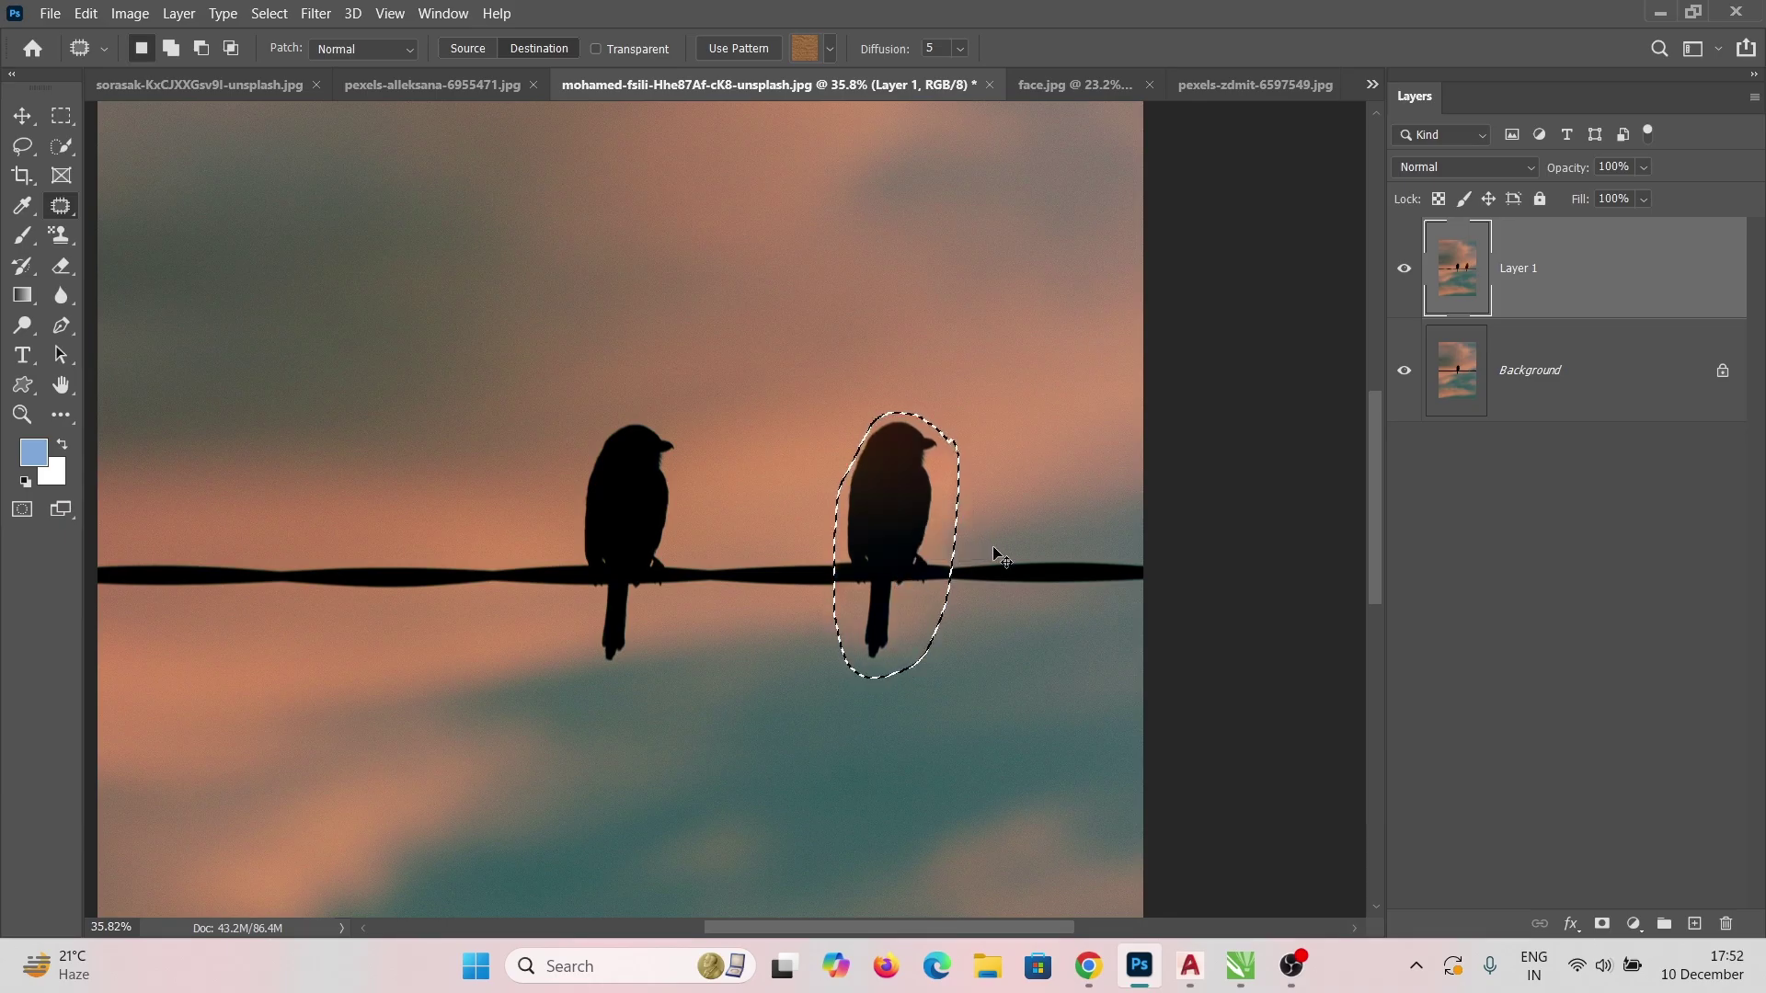
key("ctrl+d")
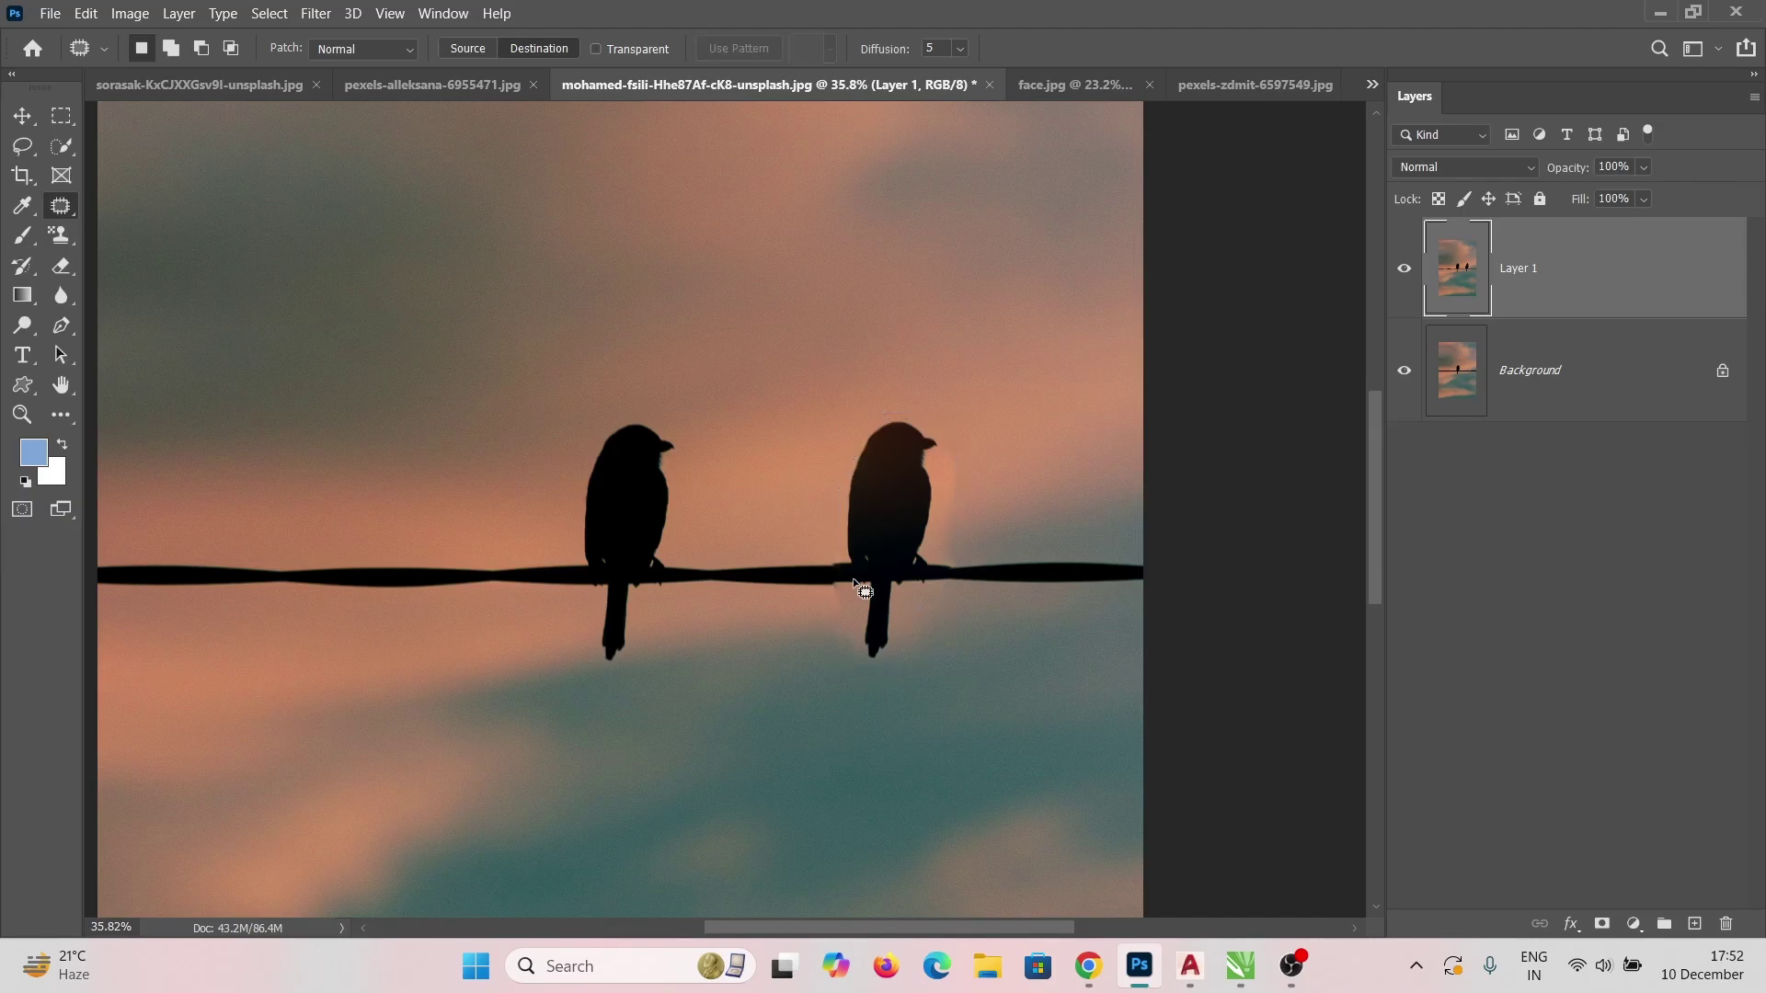
key("ctrl+z")
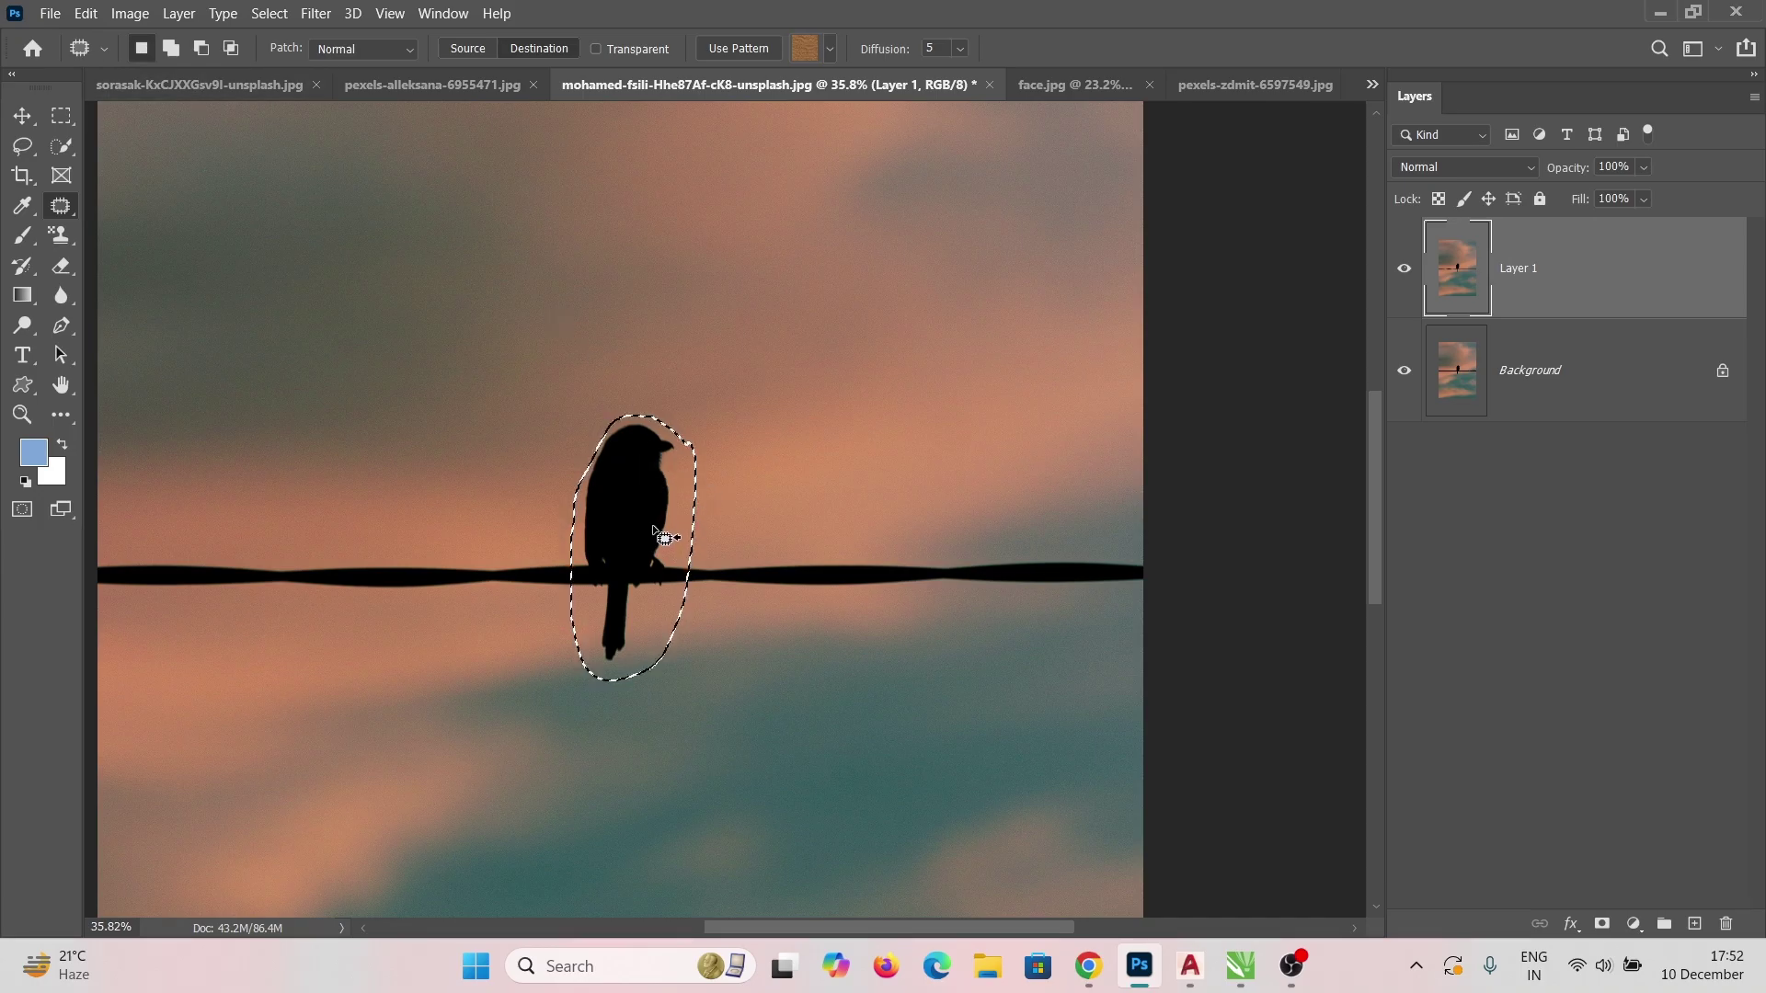
left_click_drag(641, 499, 776, 496)
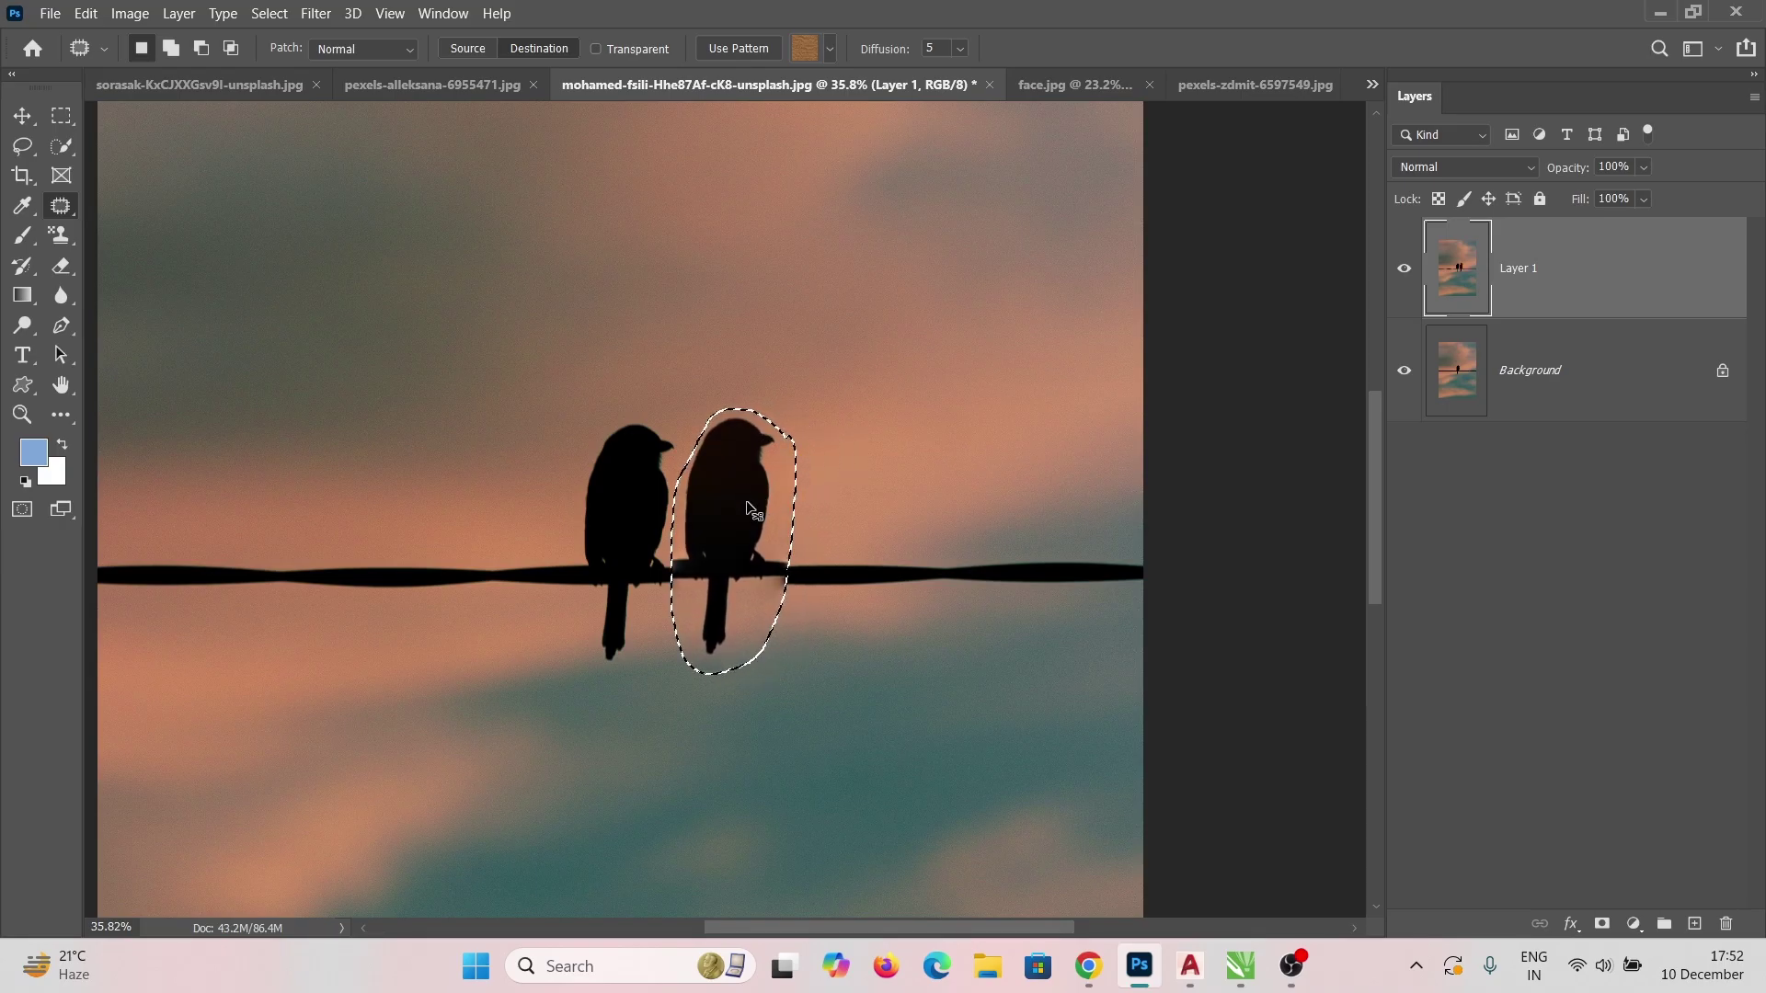
key("ctrl+z")
key("ctrl+d")
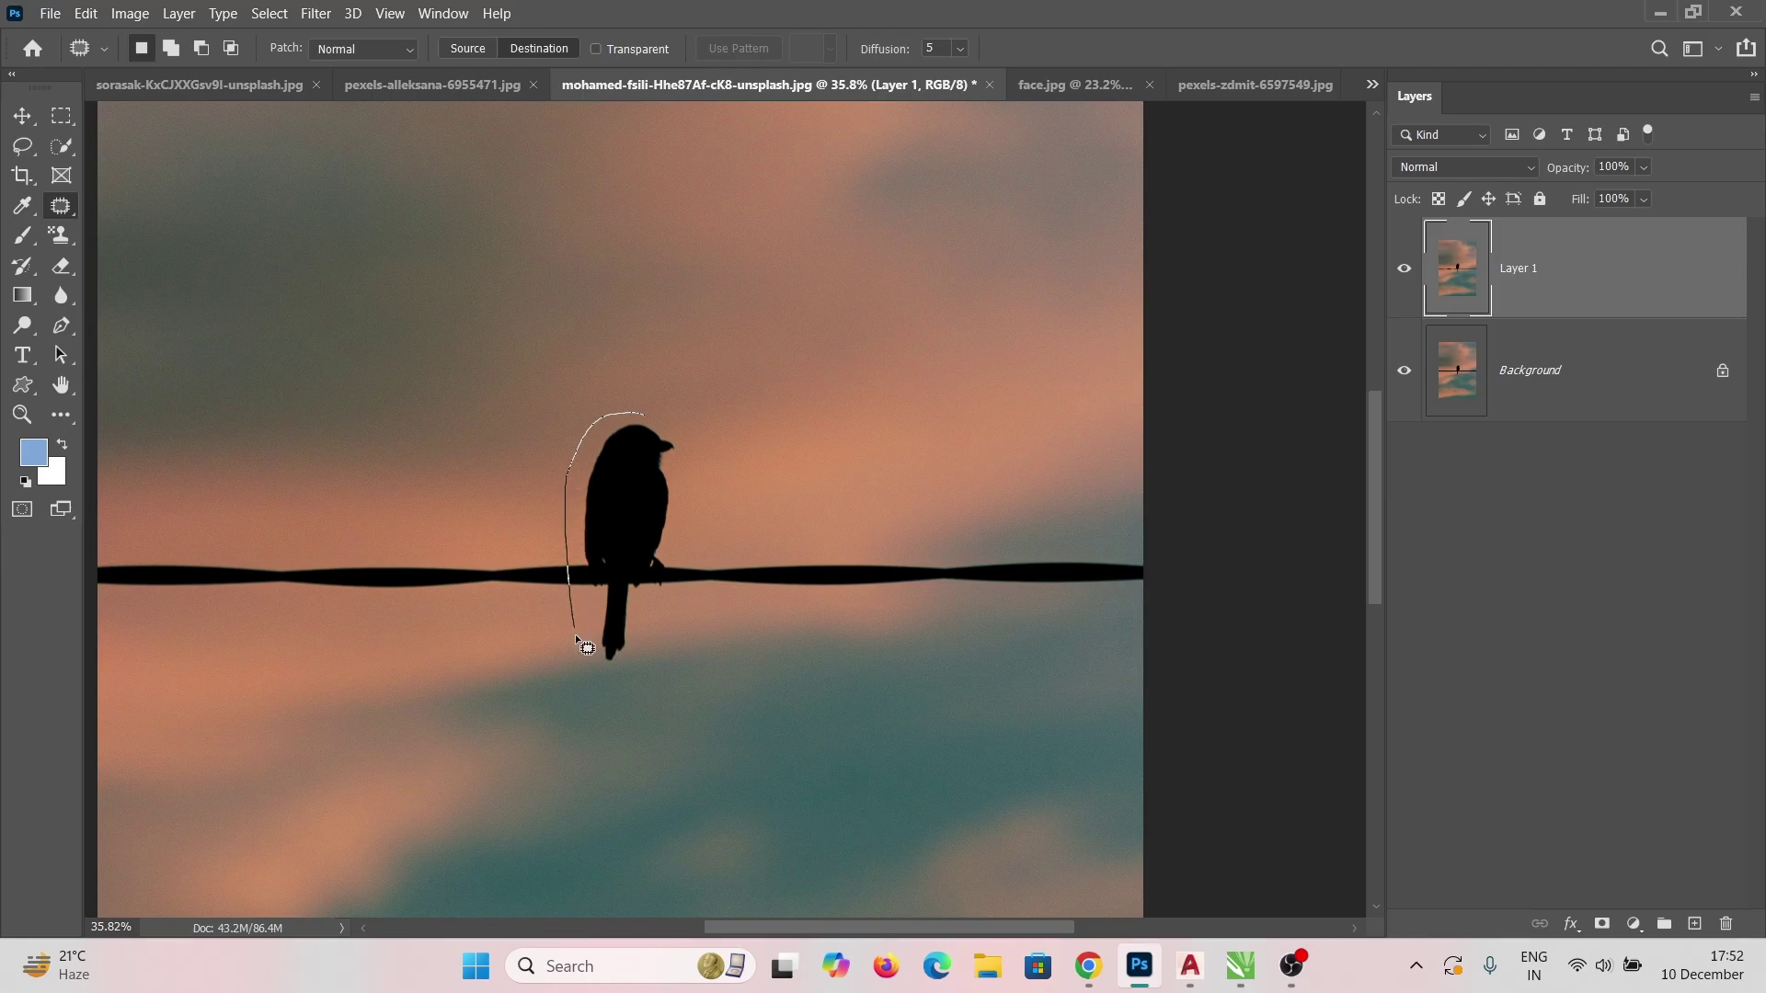
Outline the bird again with a wider margin and copy it a short distance to its right on the wire, clearing the selection
left_click_drag(616, 688, 692, 638)
left_click_drag(637, 410, 644, 415)
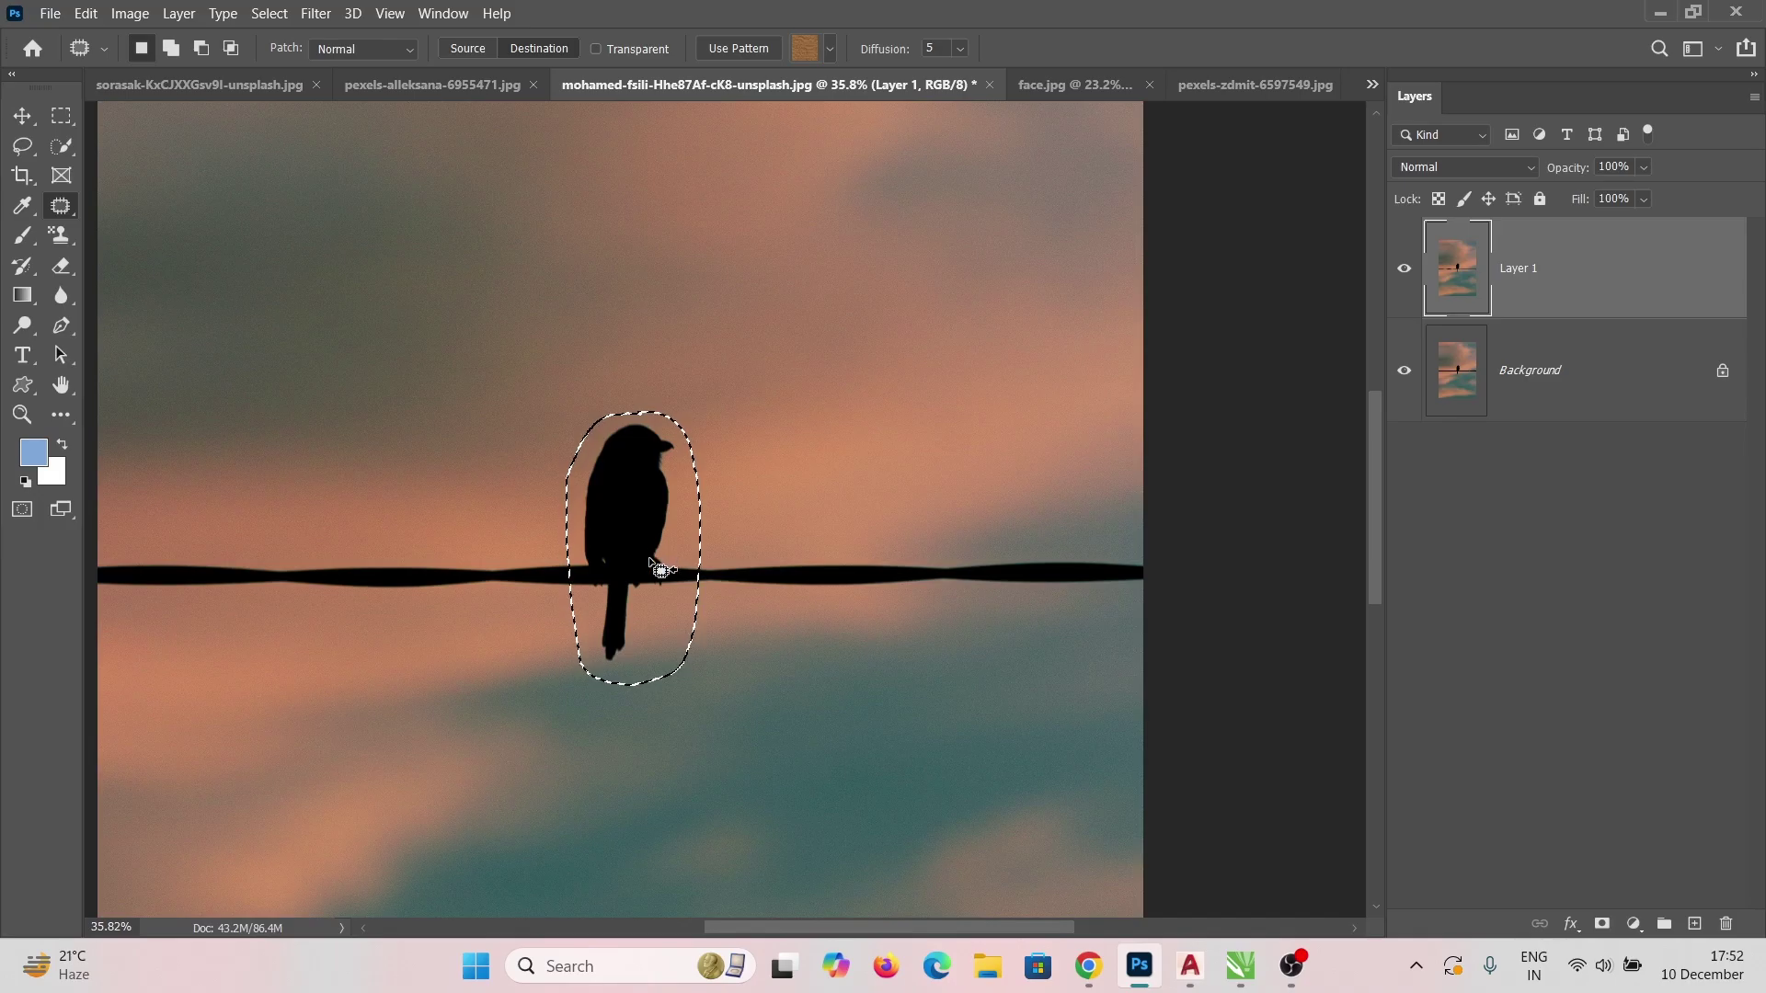
mouse_move(651, 555)
left_mouse_down()
mouse_move(879, 557)
mouse_move(851, 561)
left_mouse_up()
left_click_drag(842, 558, 833, 561)
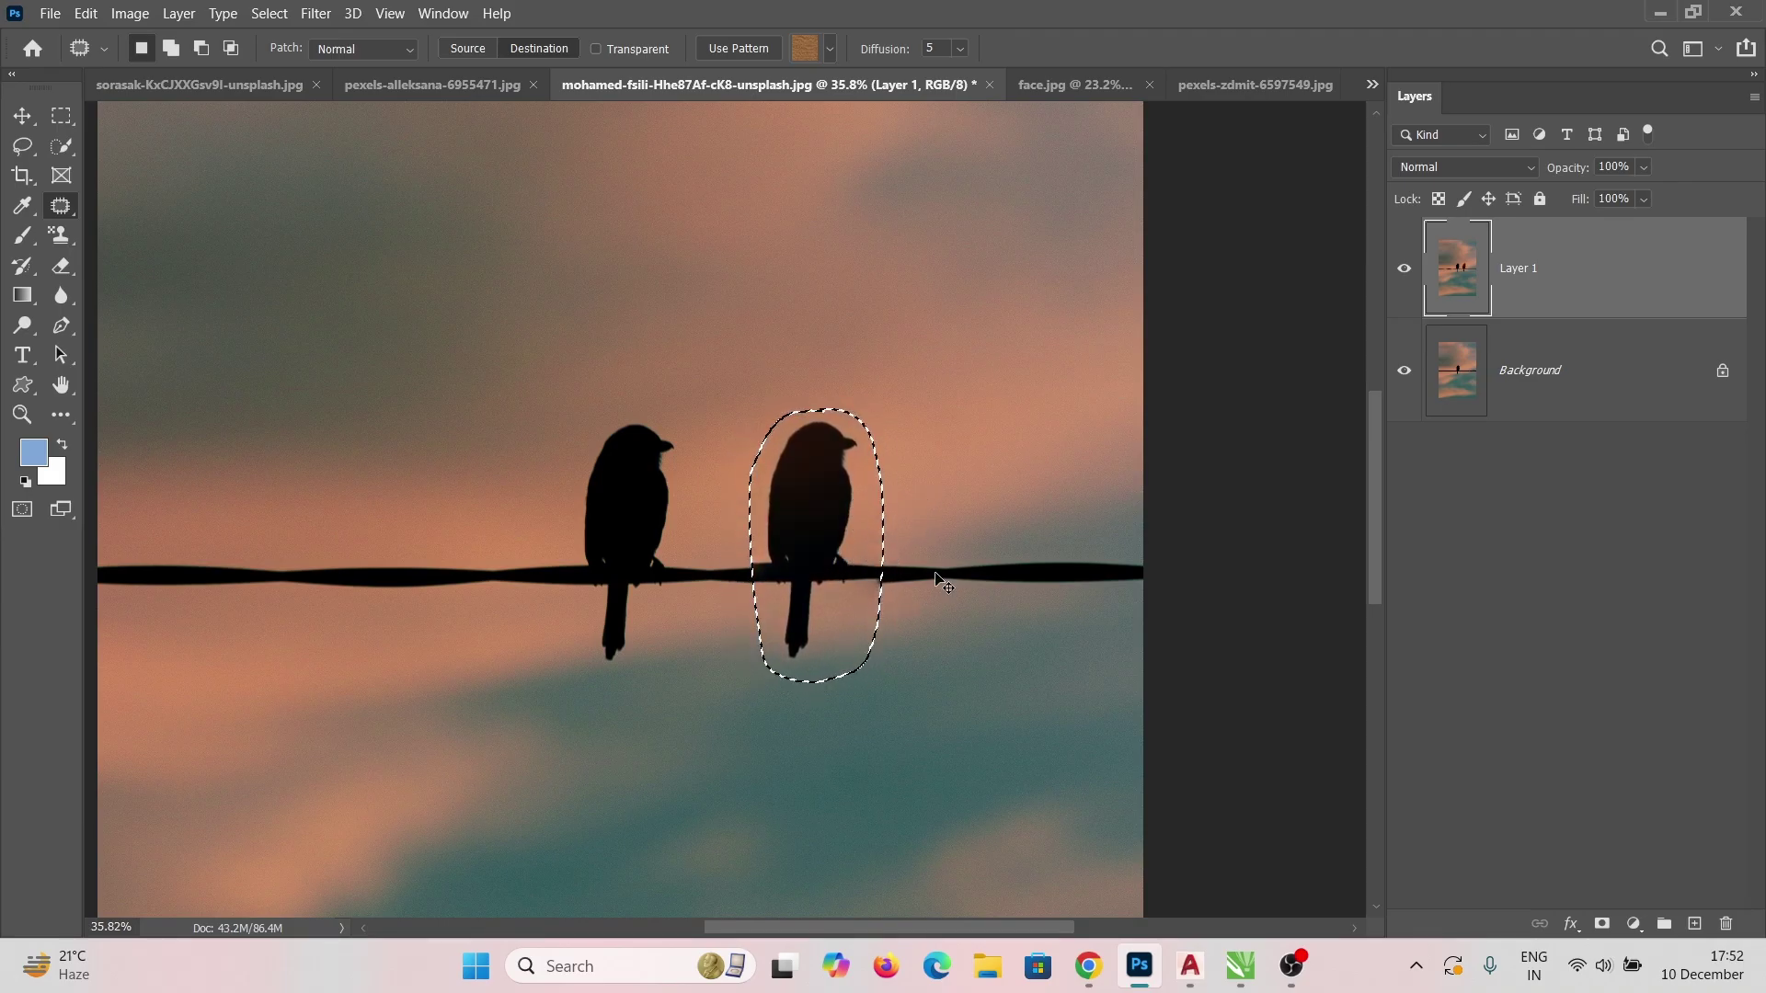
key("ctrl+d")
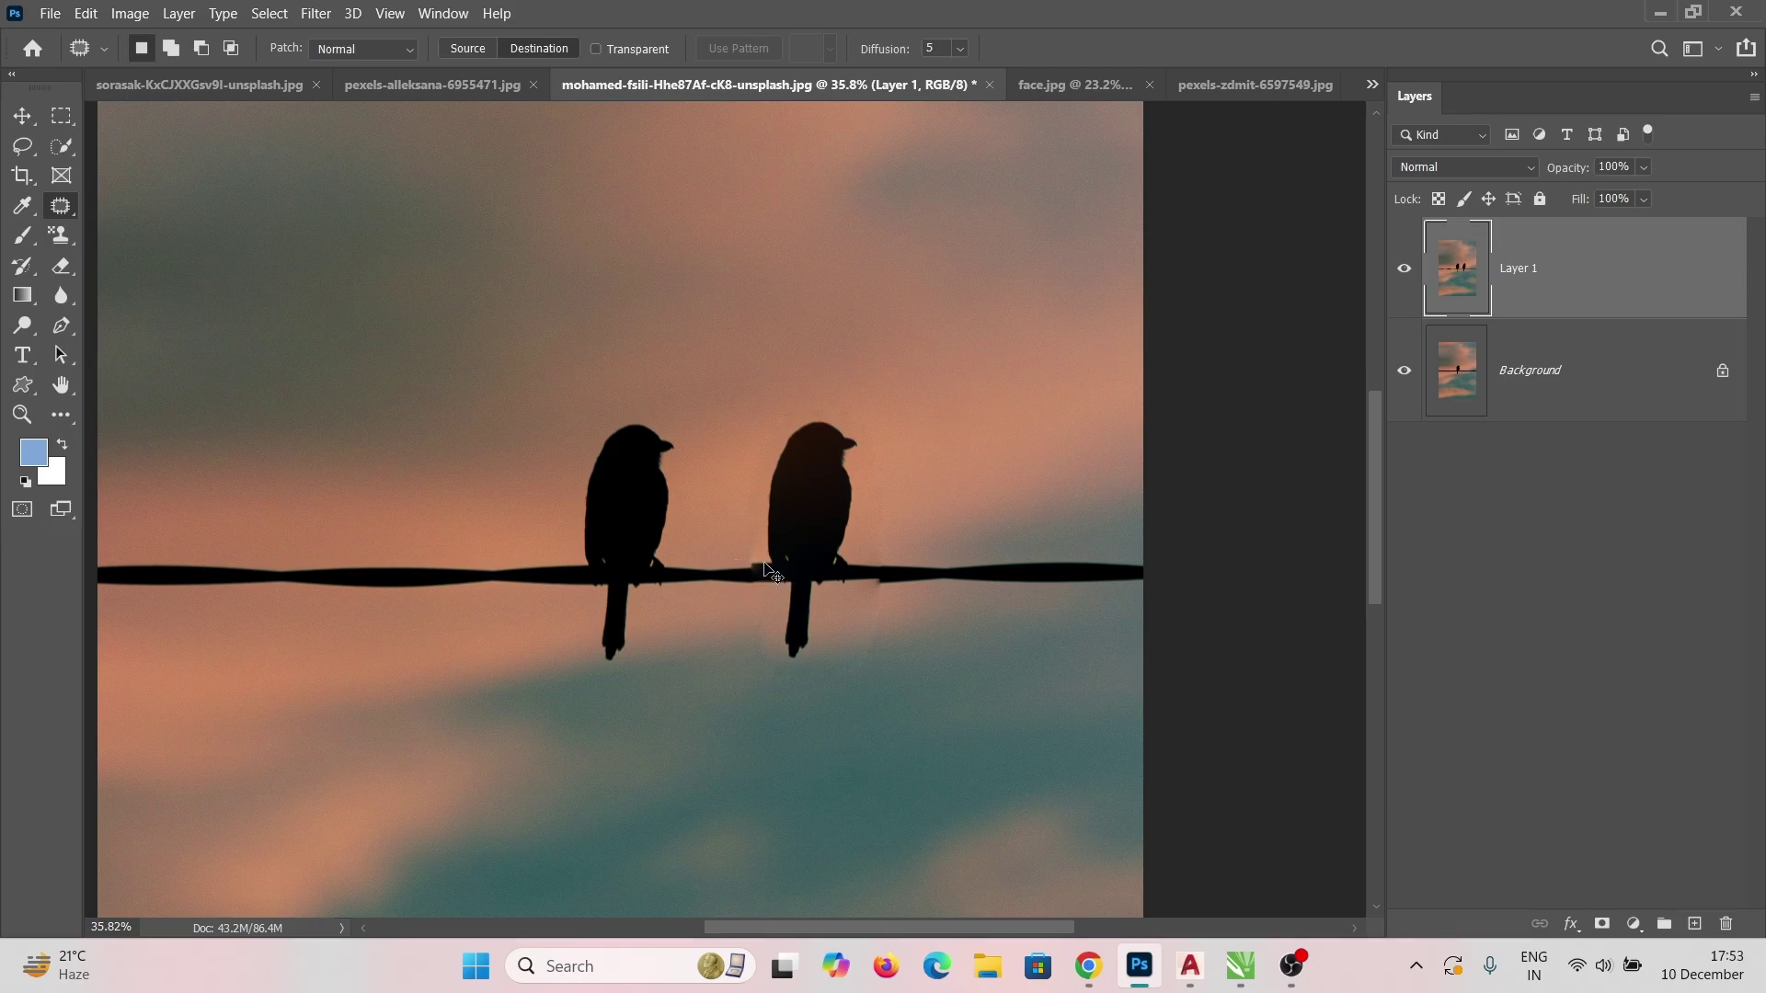
Undo the last copy of the bird along with its outline
key("ctrl+z")
key("ctrl+z")
key("ctrl+z")
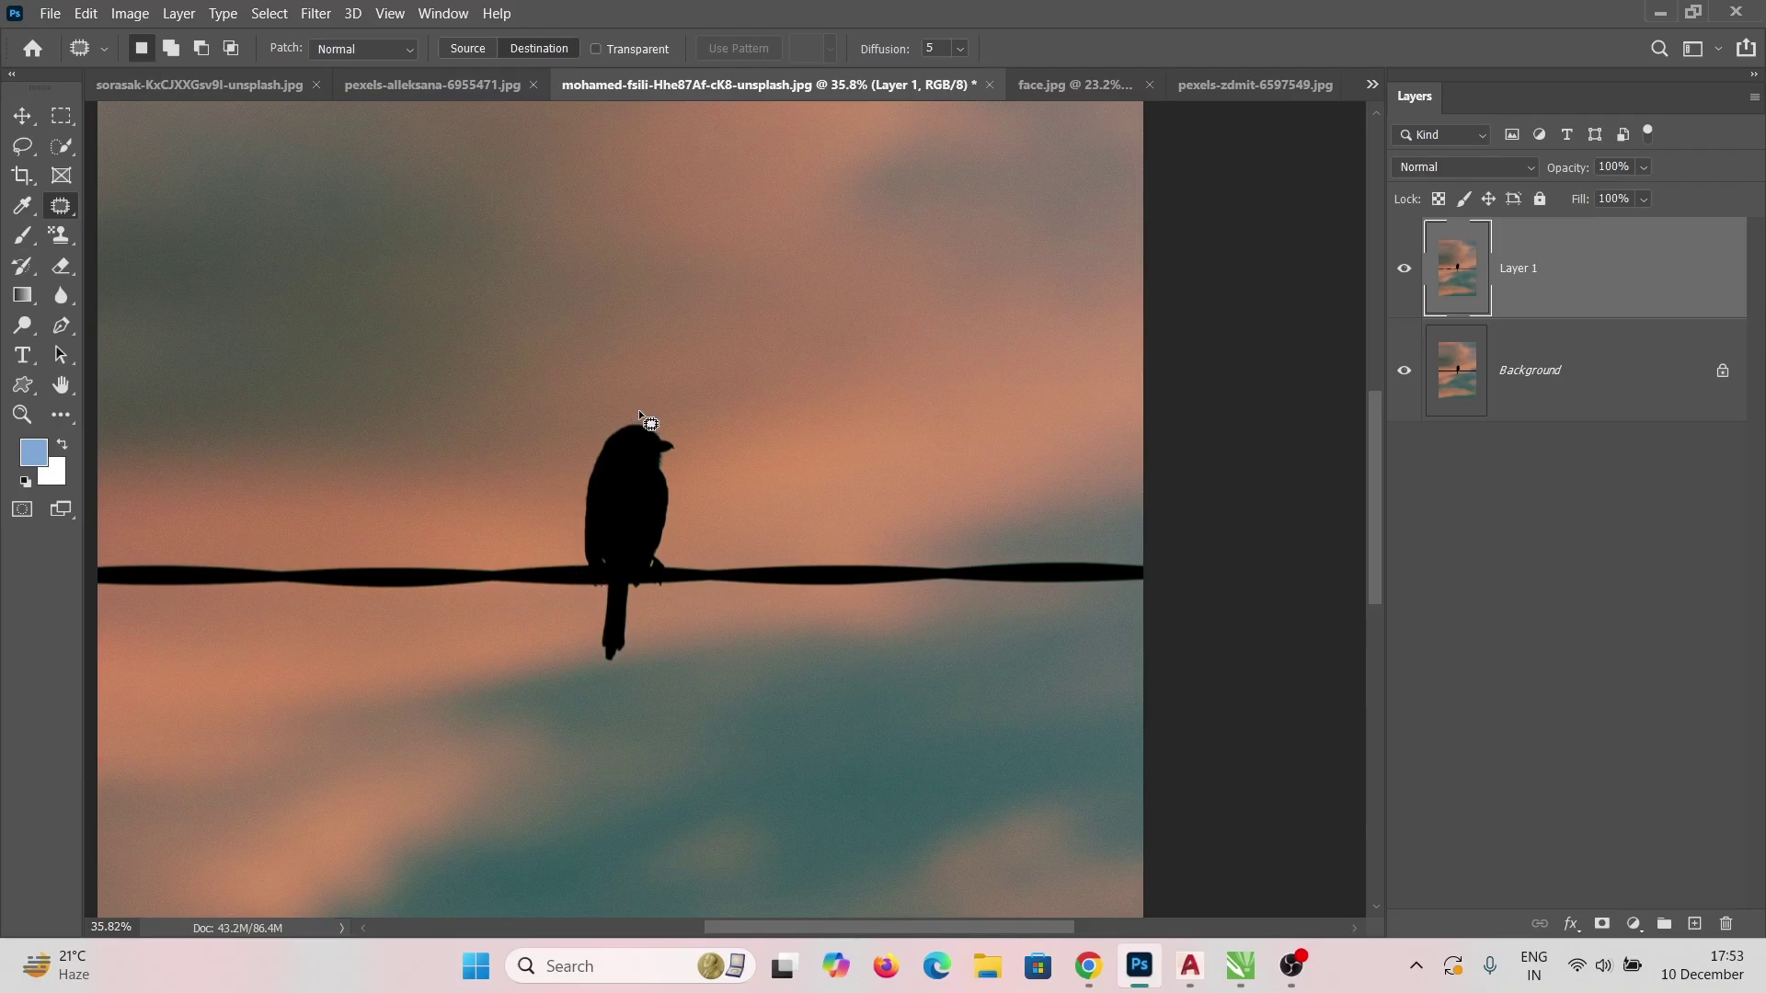
Outline the bird and its tail again and copy it a short distance to its right on the wire, clearing the selection
left_click_drag(644, 419, 615, 420)
mouse_move(573, 576)
left_mouse_down()
mouse_move(587, 662)
mouse_move(619, 682)
left_mouse_up()
left_click_drag(671, 596, 675, 570)
left_click_drag(655, 422, 646, 420)
mouse_move(635, 543)
left_mouse_down()
mouse_move(1066, 540)
mouse_move(793, 538)
left_mouse_up()
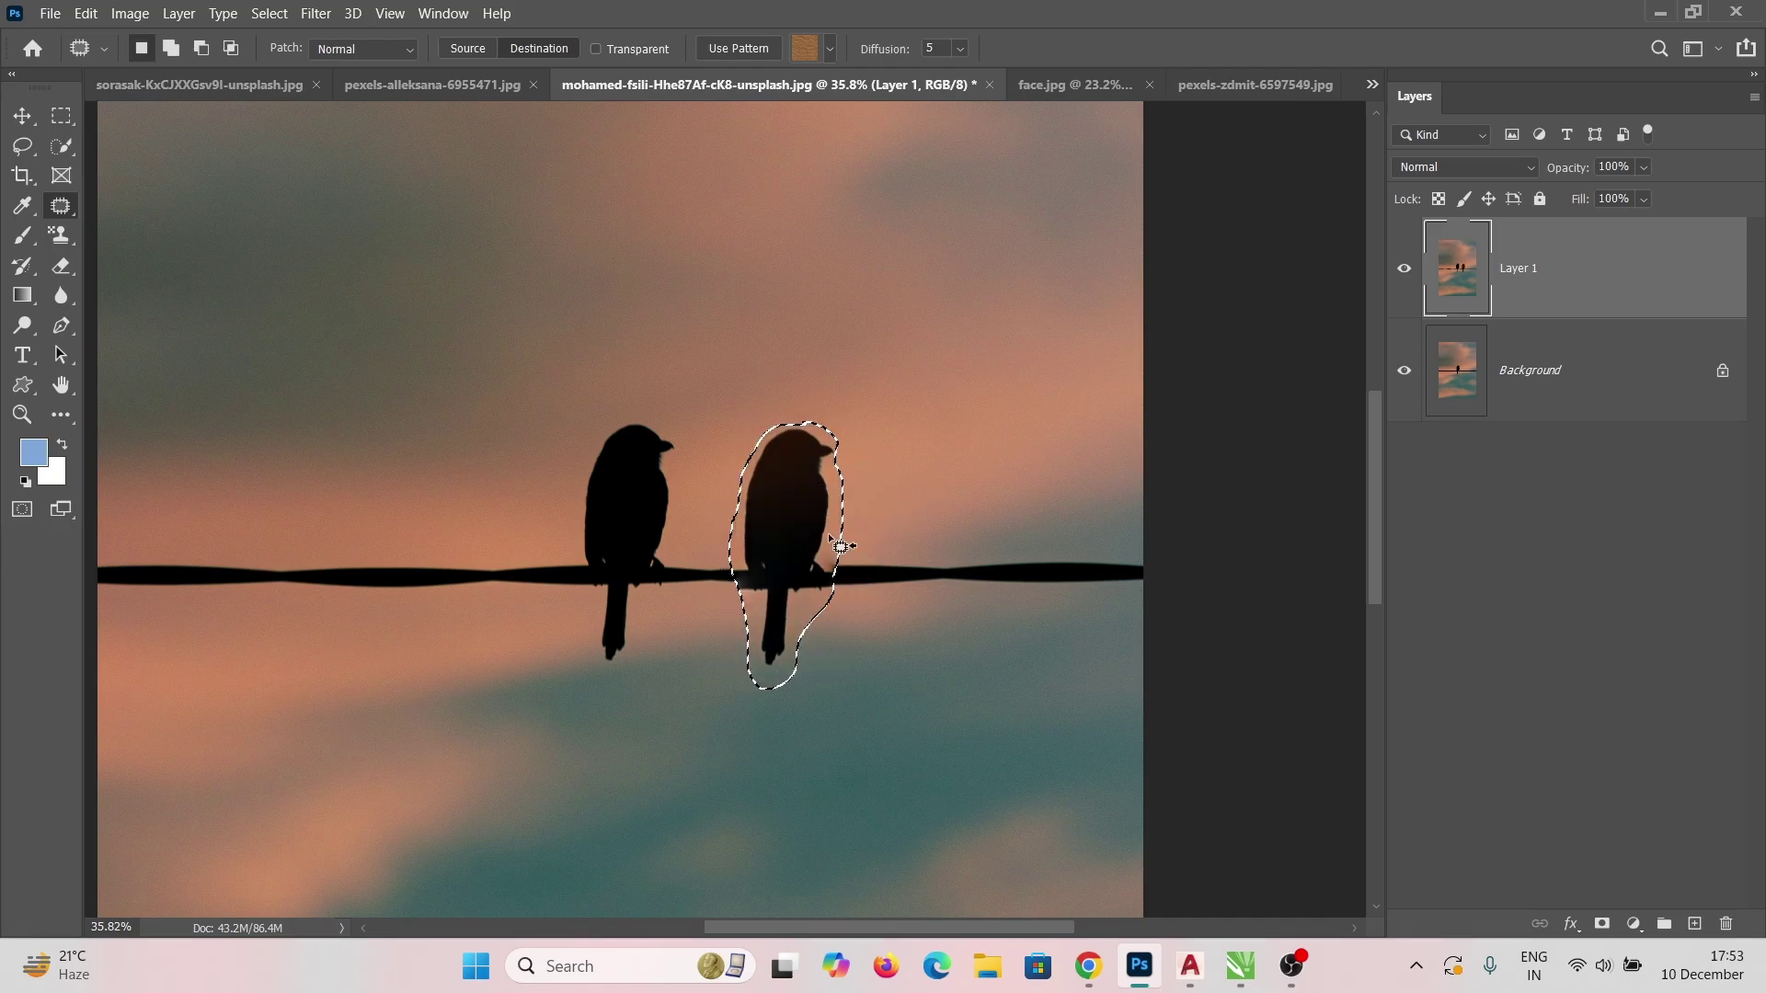
left_click(946, 514)
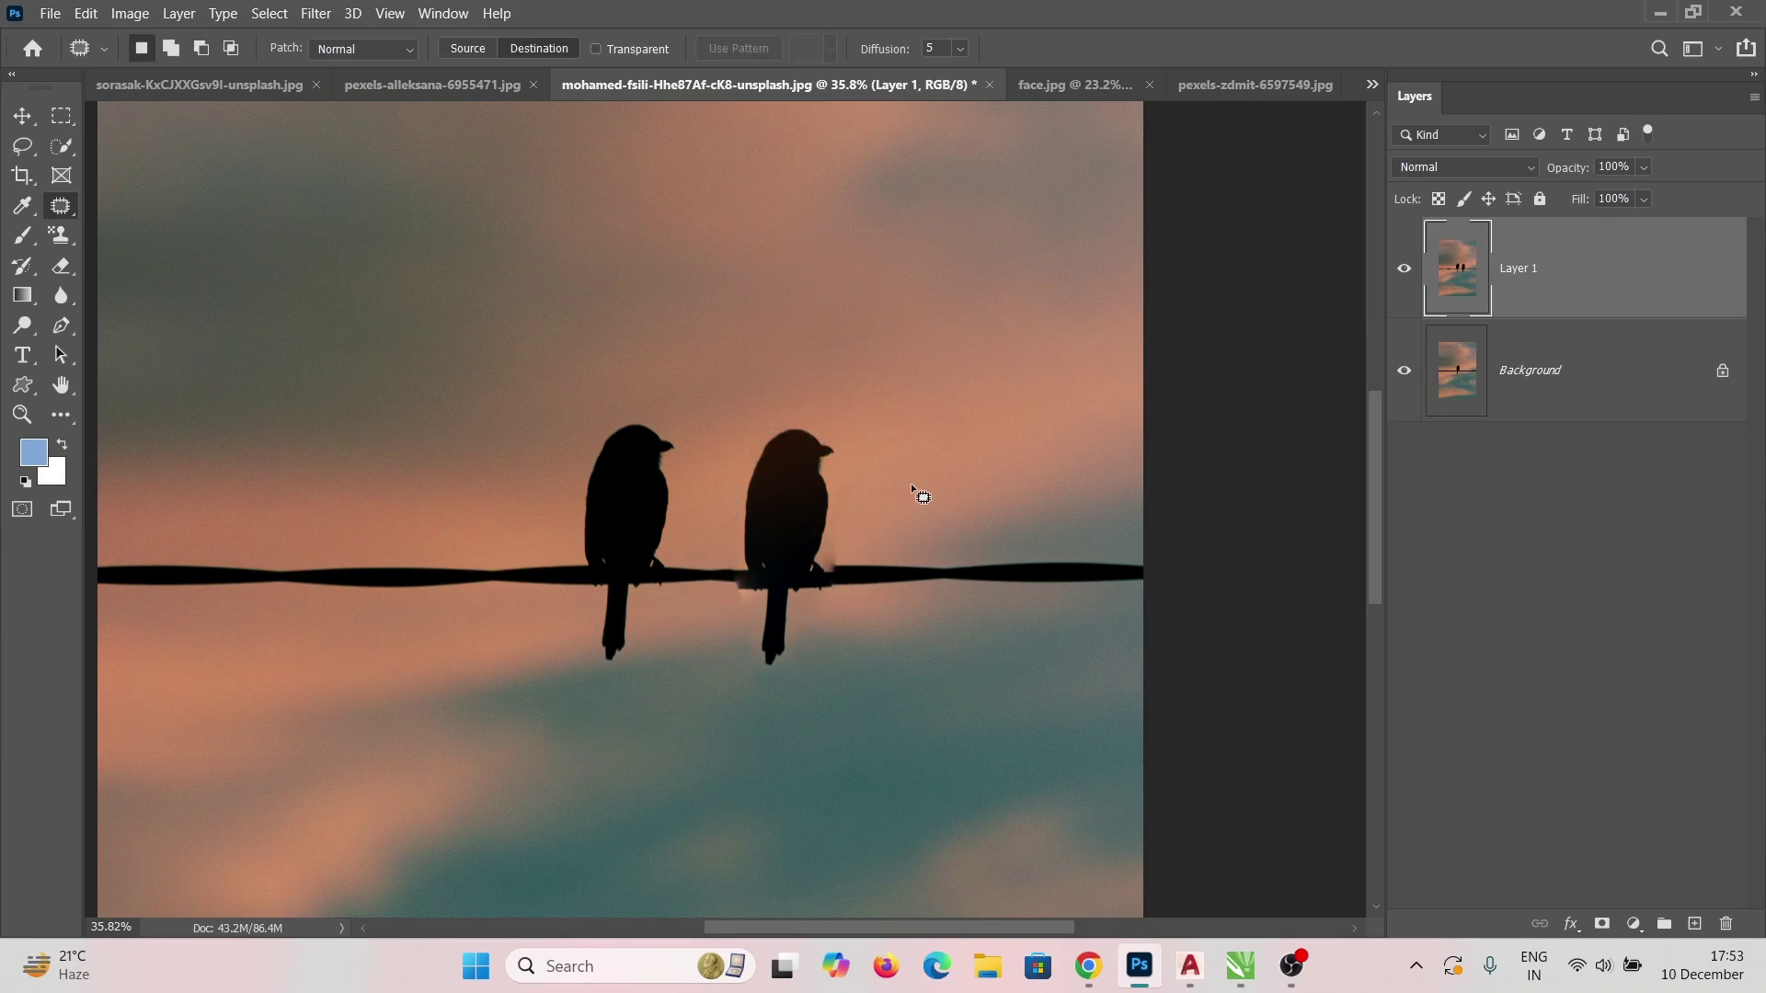
key("ctrl+0")
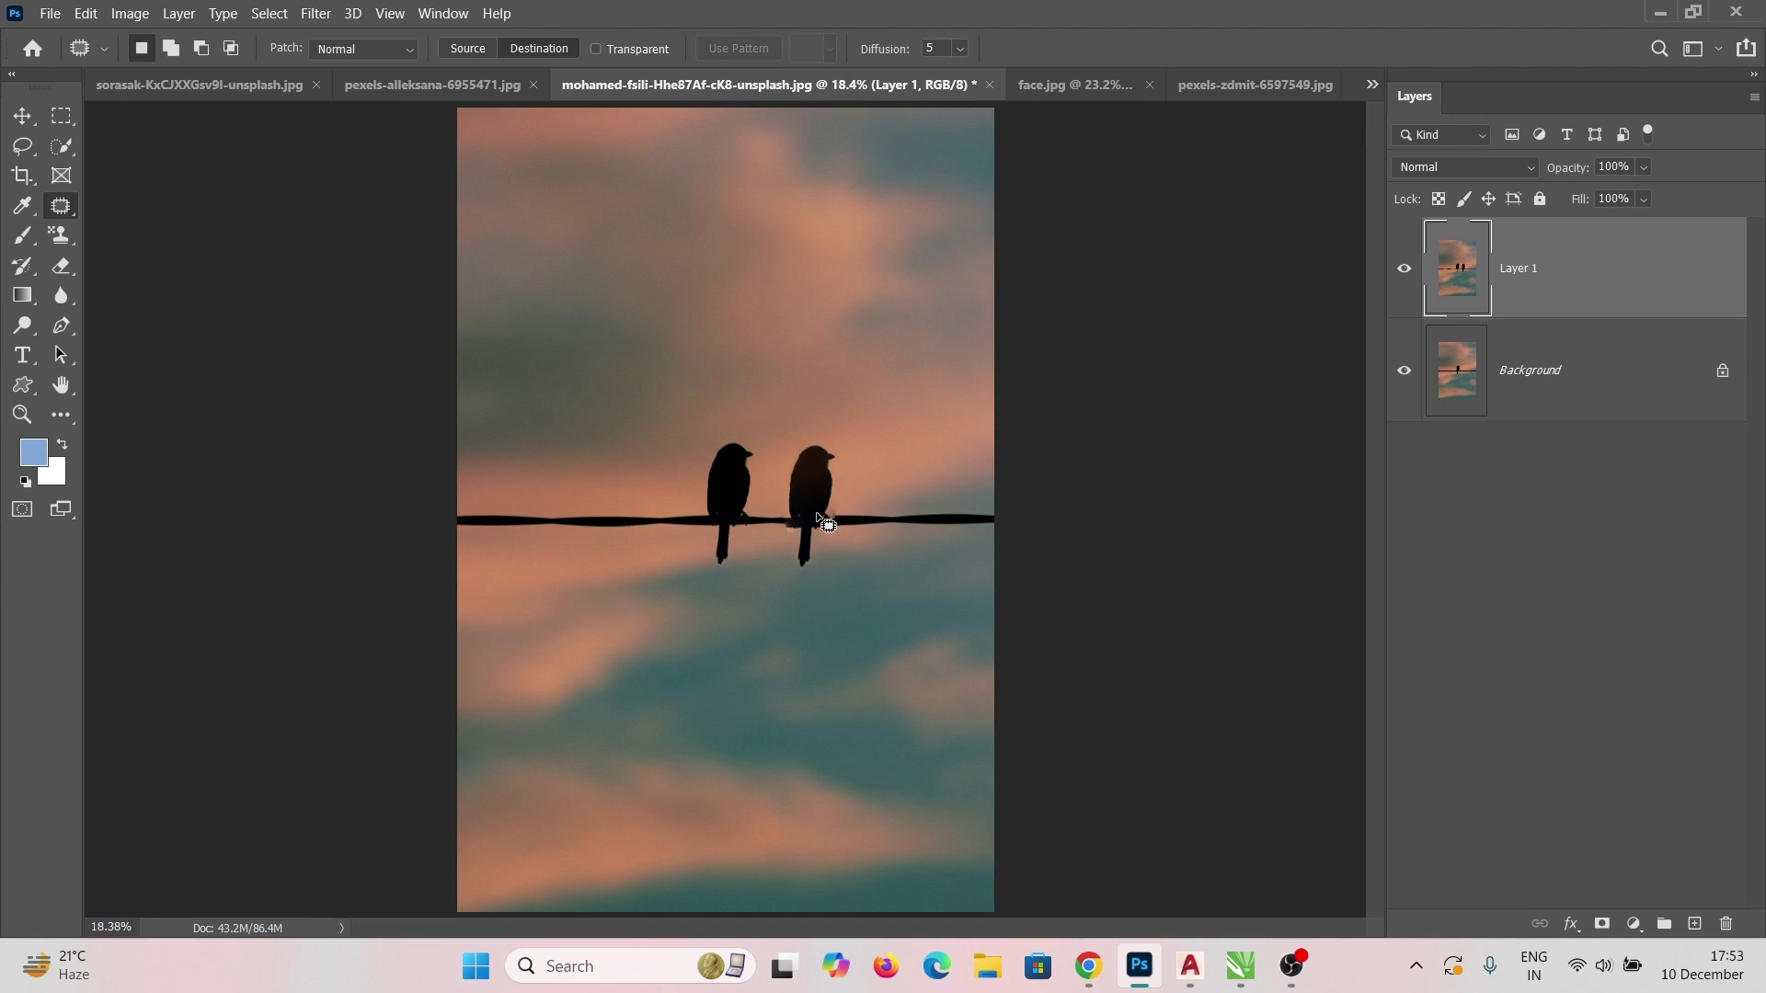
Switch to the face.jpg portrait, keeping the Patch tool active, and duplicate its Background layer
right_click(73, 208)
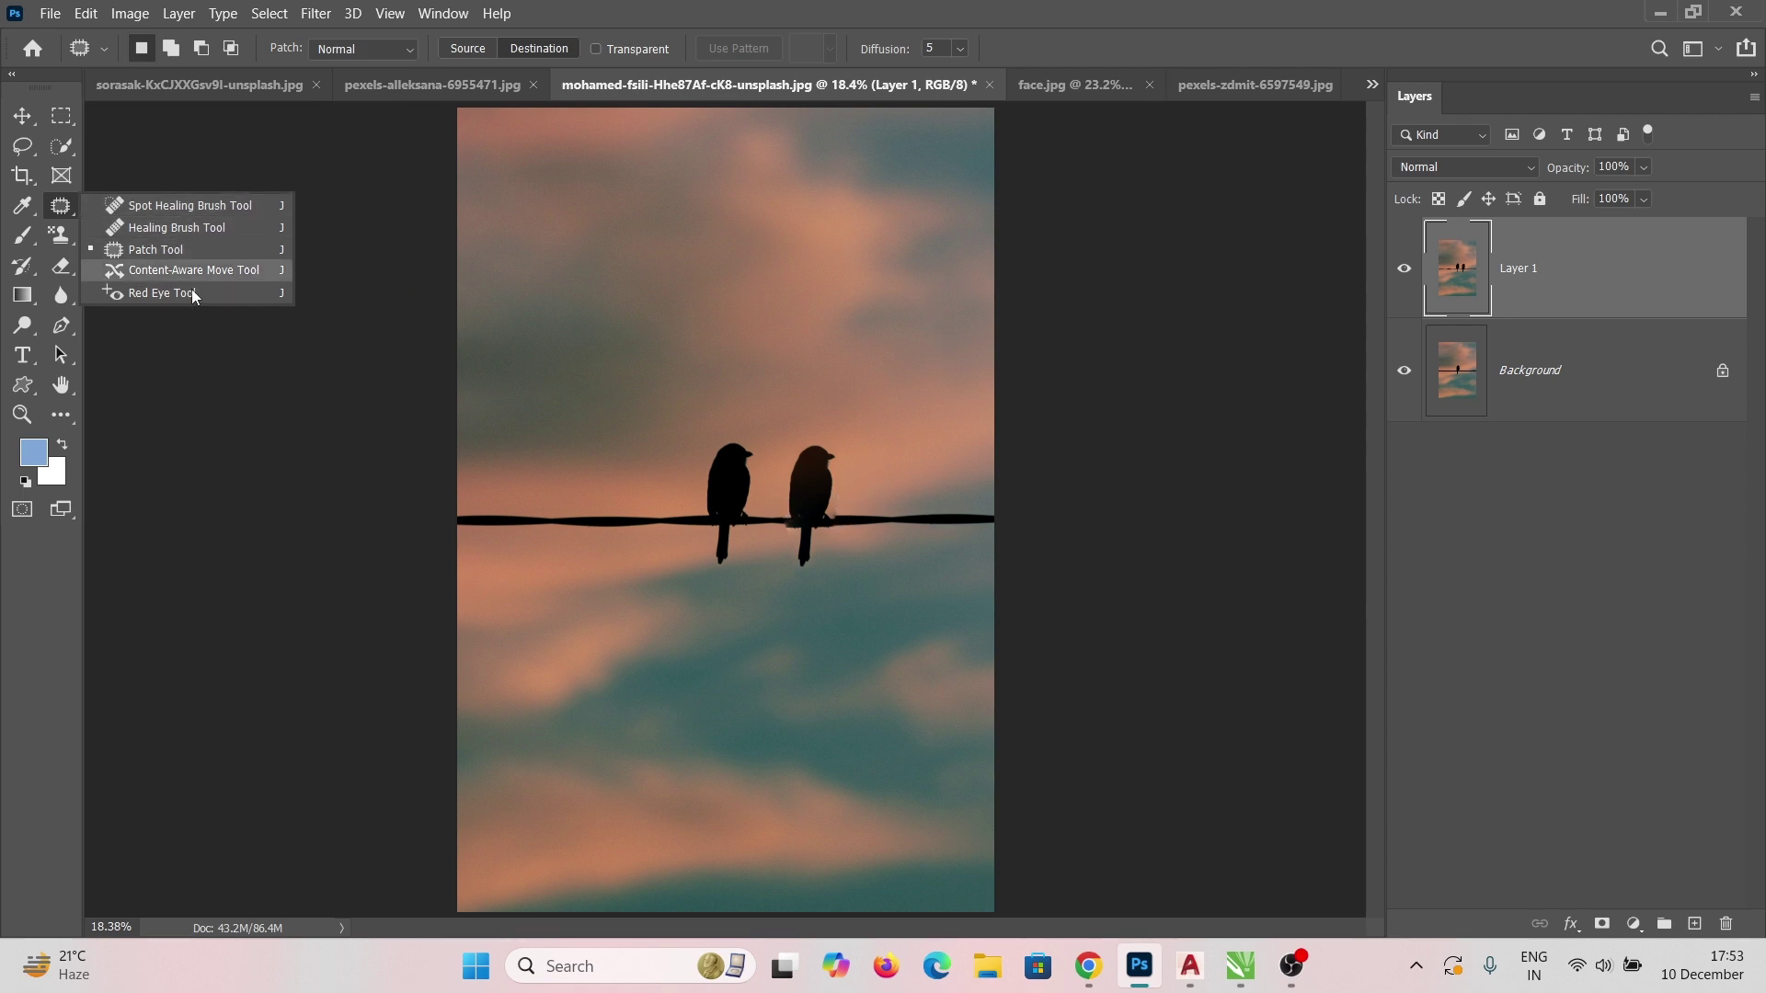
left_click(192, 250)
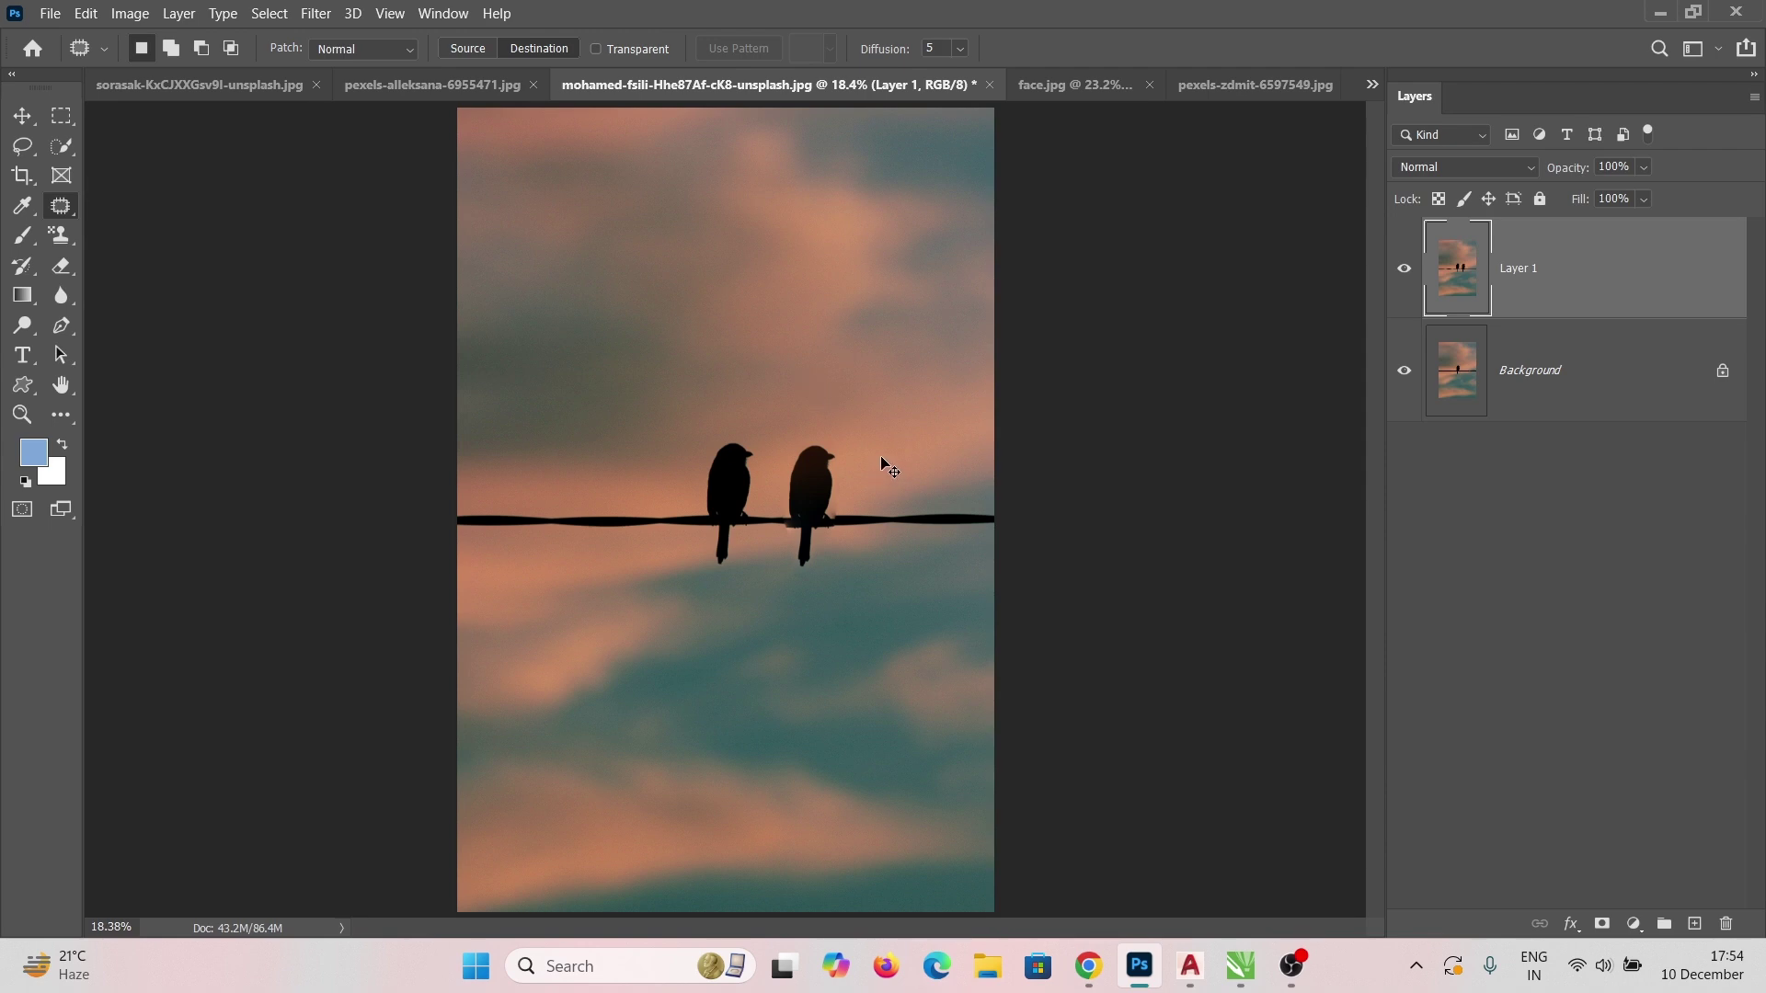
key("ctrl+Tab")
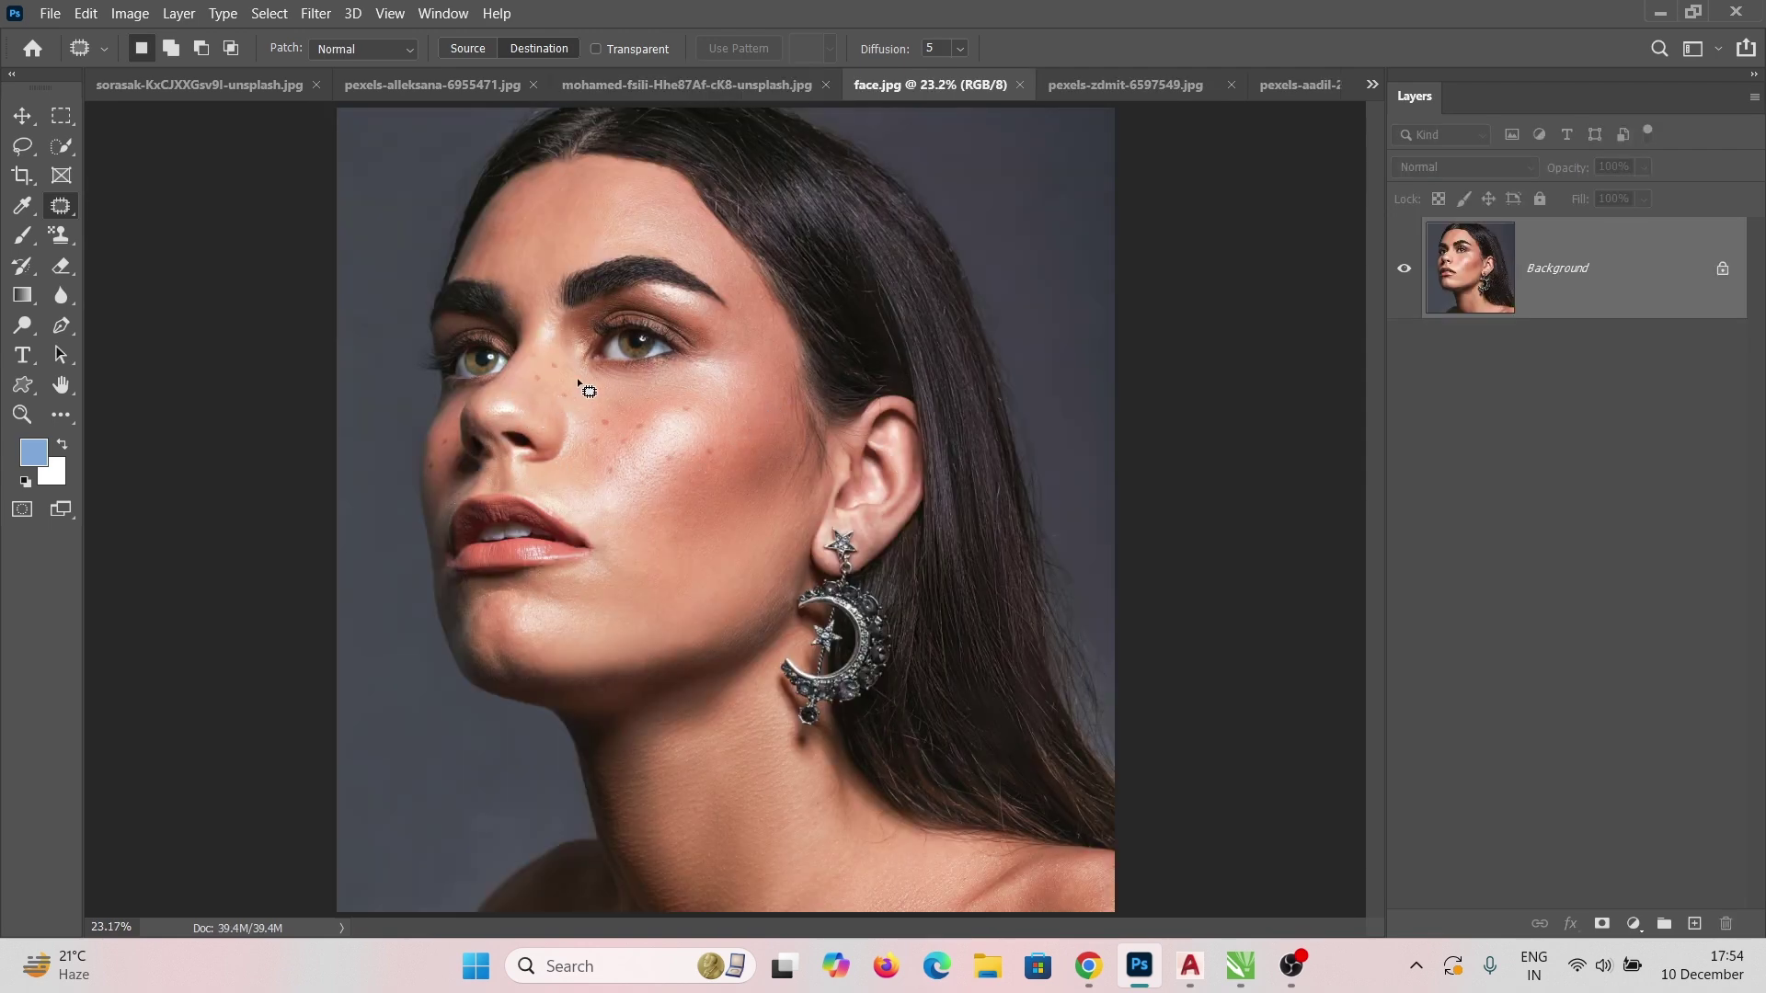
right_click(61, 206)
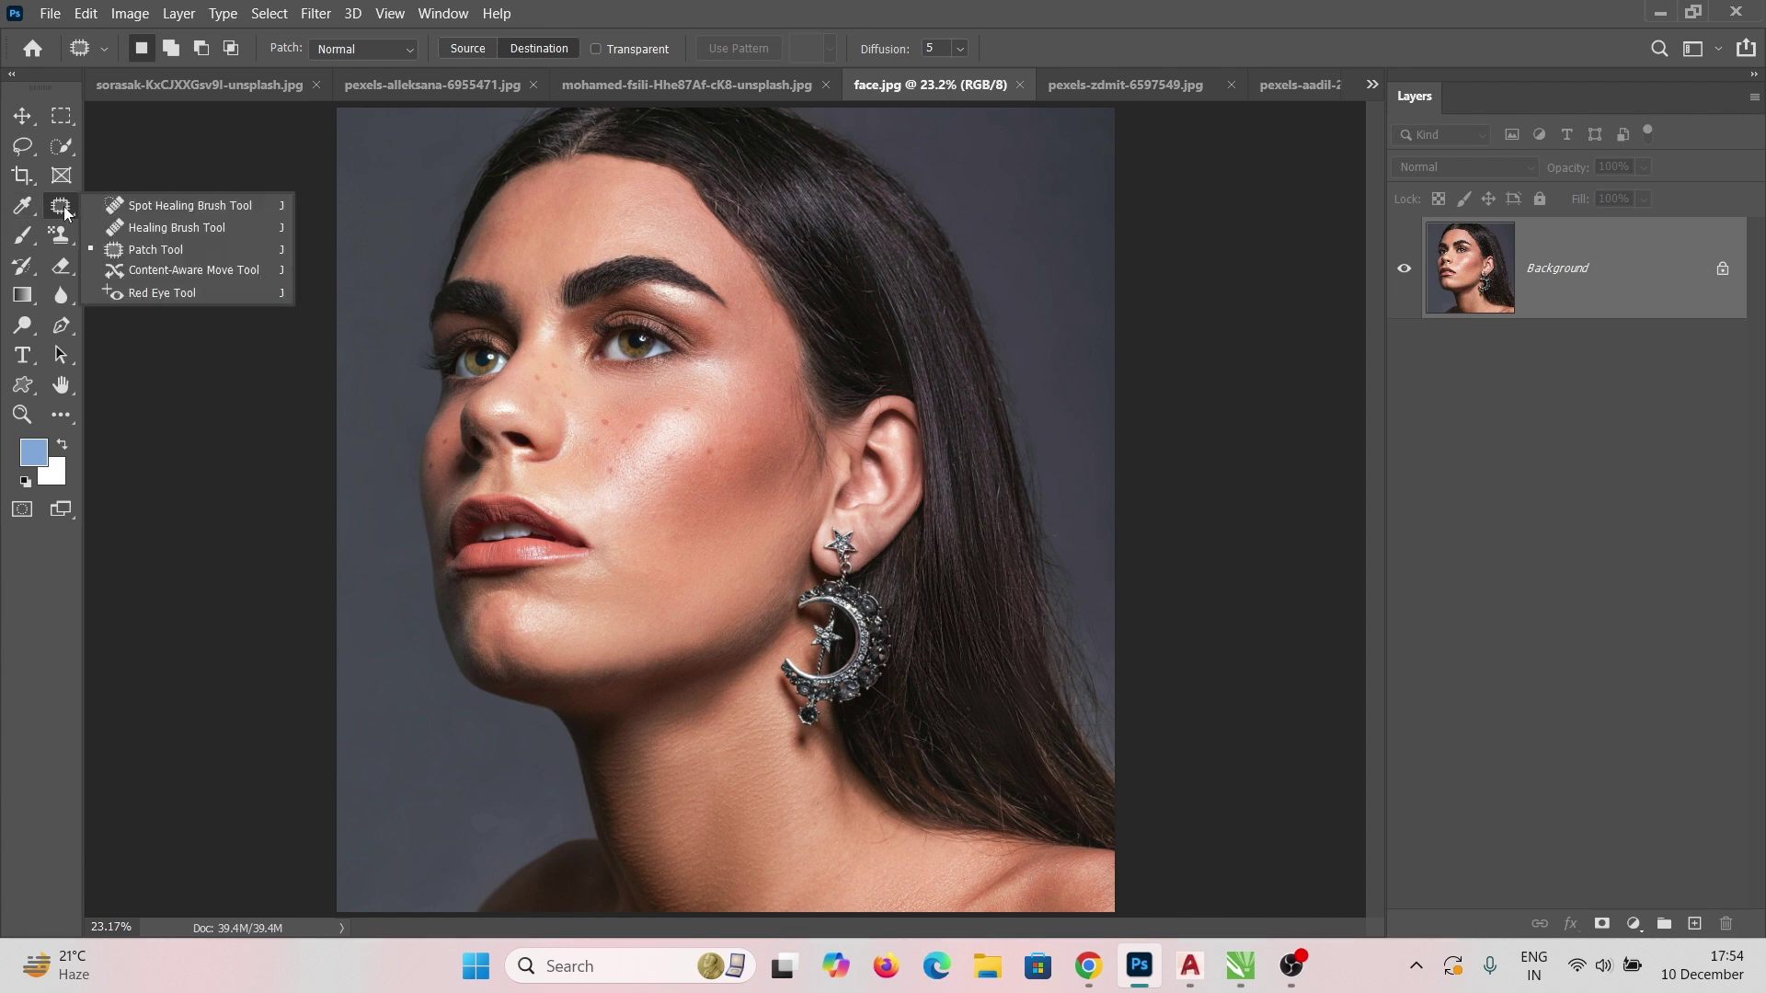
left_click(122, 255)
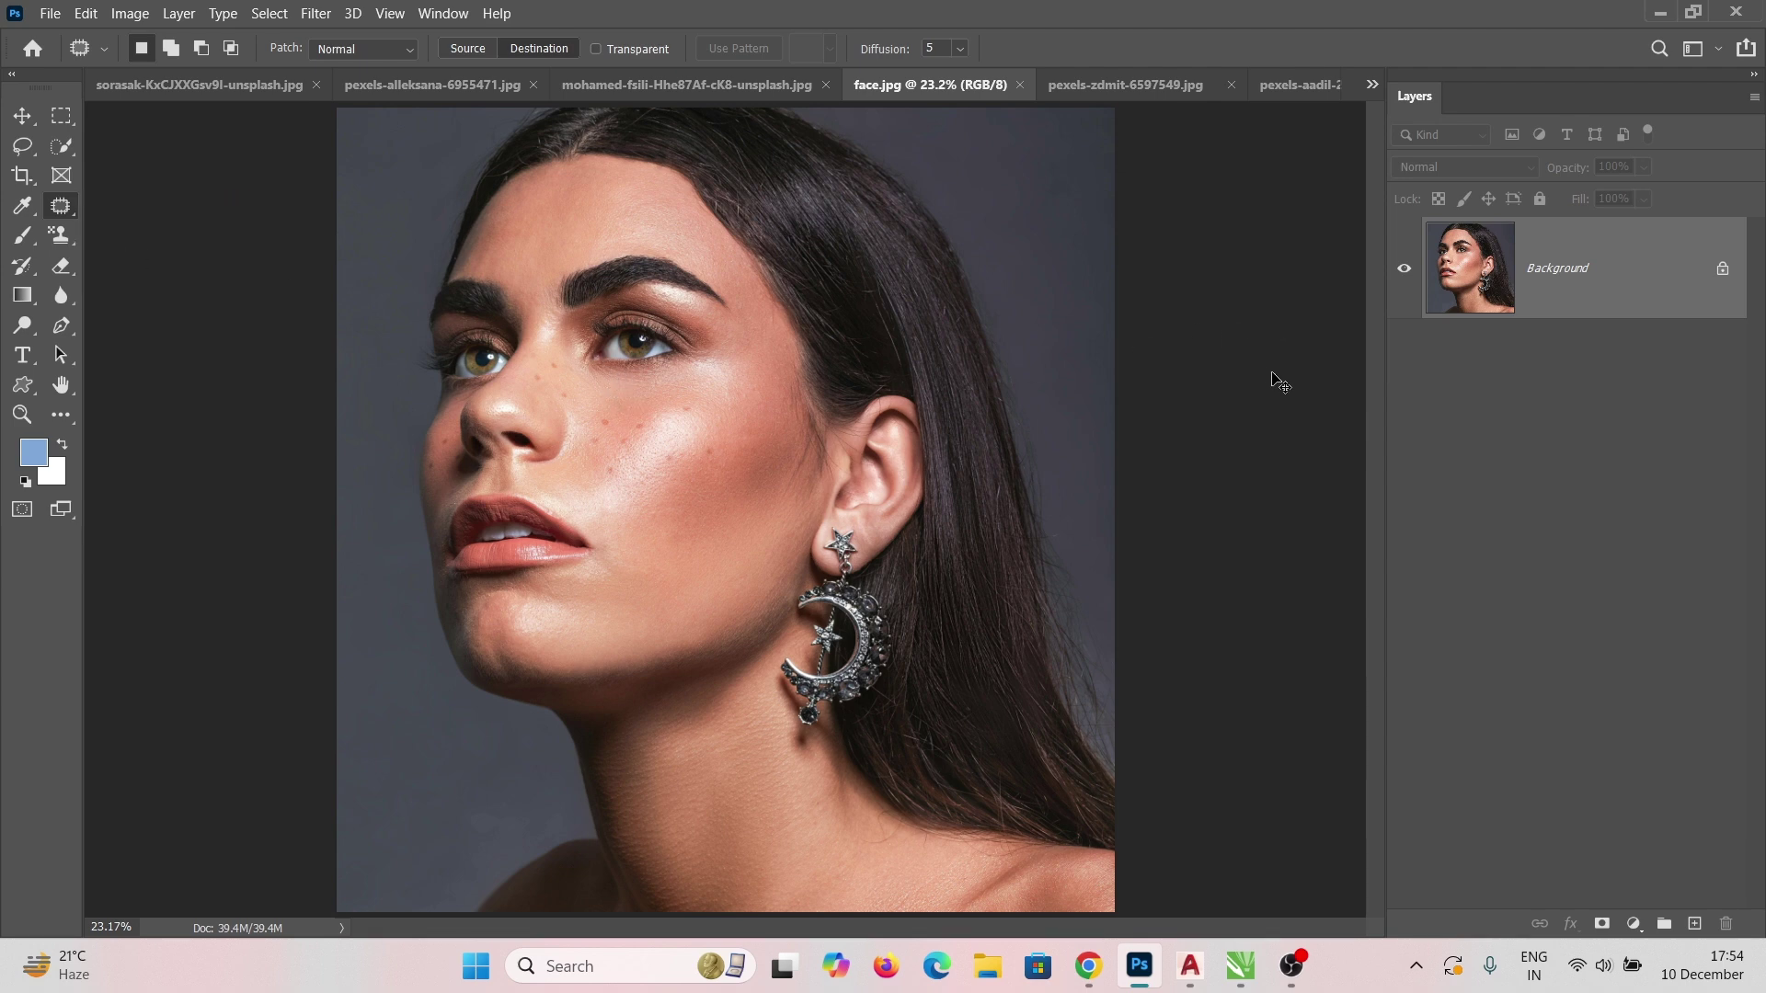
key("ctrl+j")
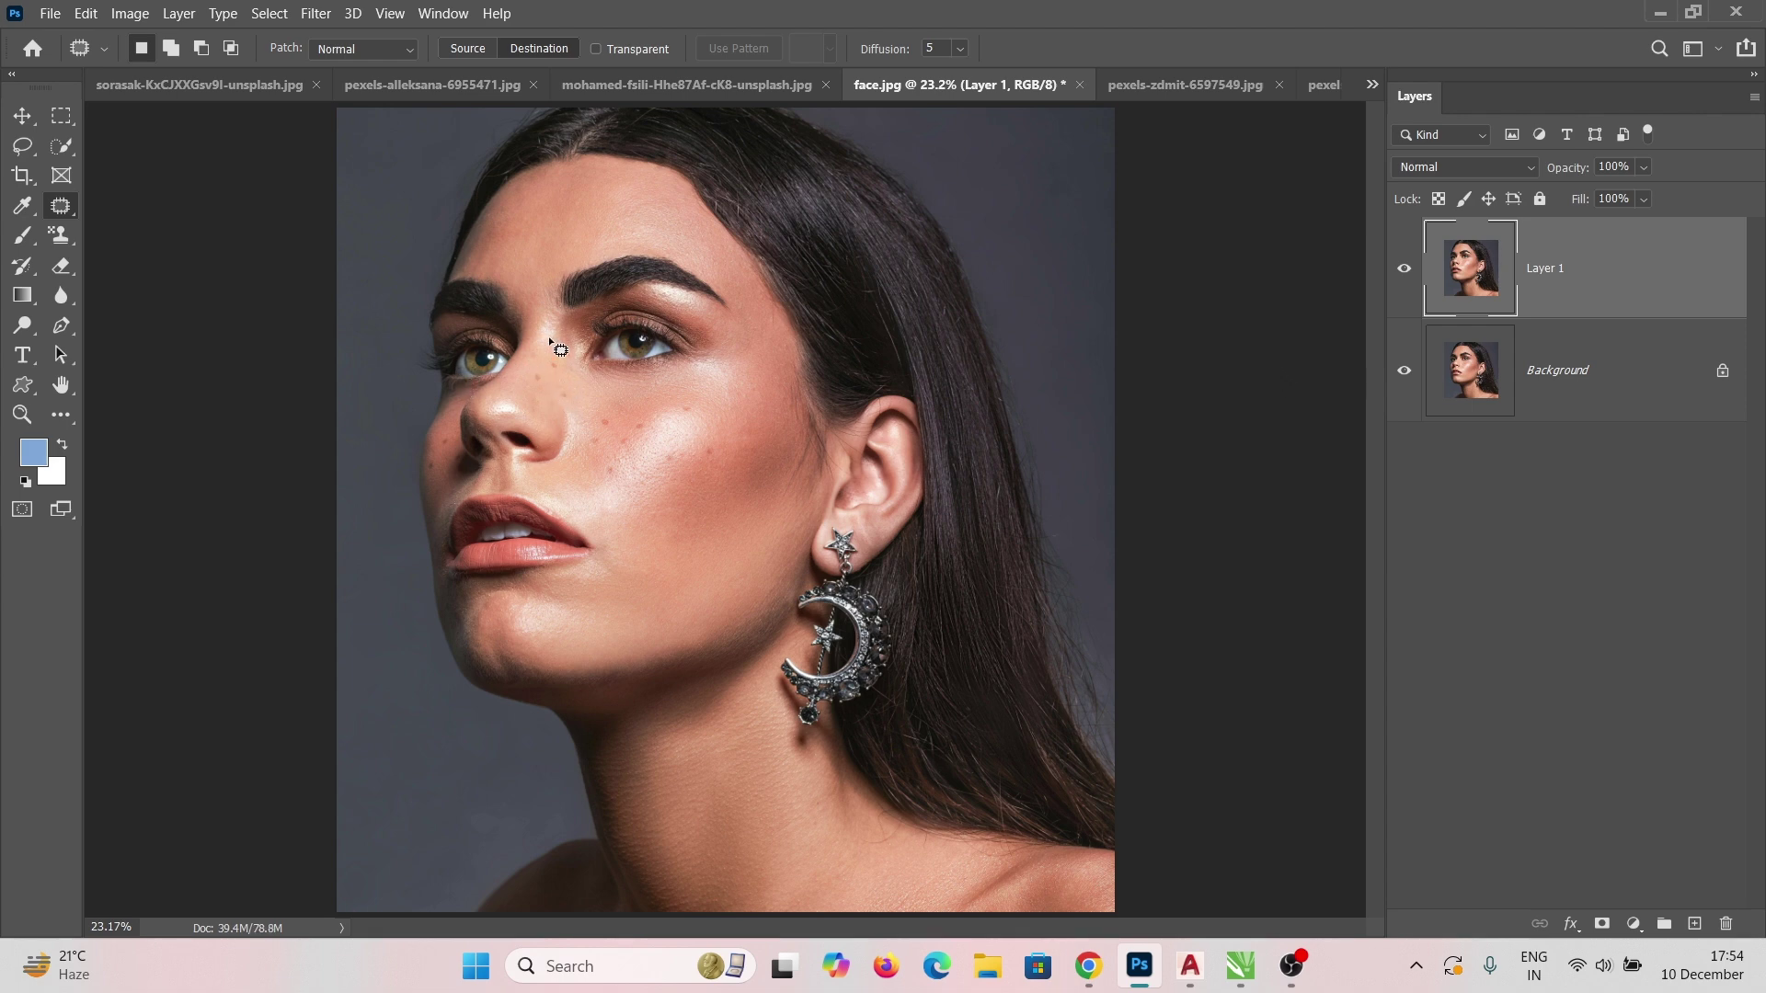
Set the patch mode to Source and try patching the uppermost blemish on the nose bridge, undoing the attempt
scroll(517, 310, "up", 1)
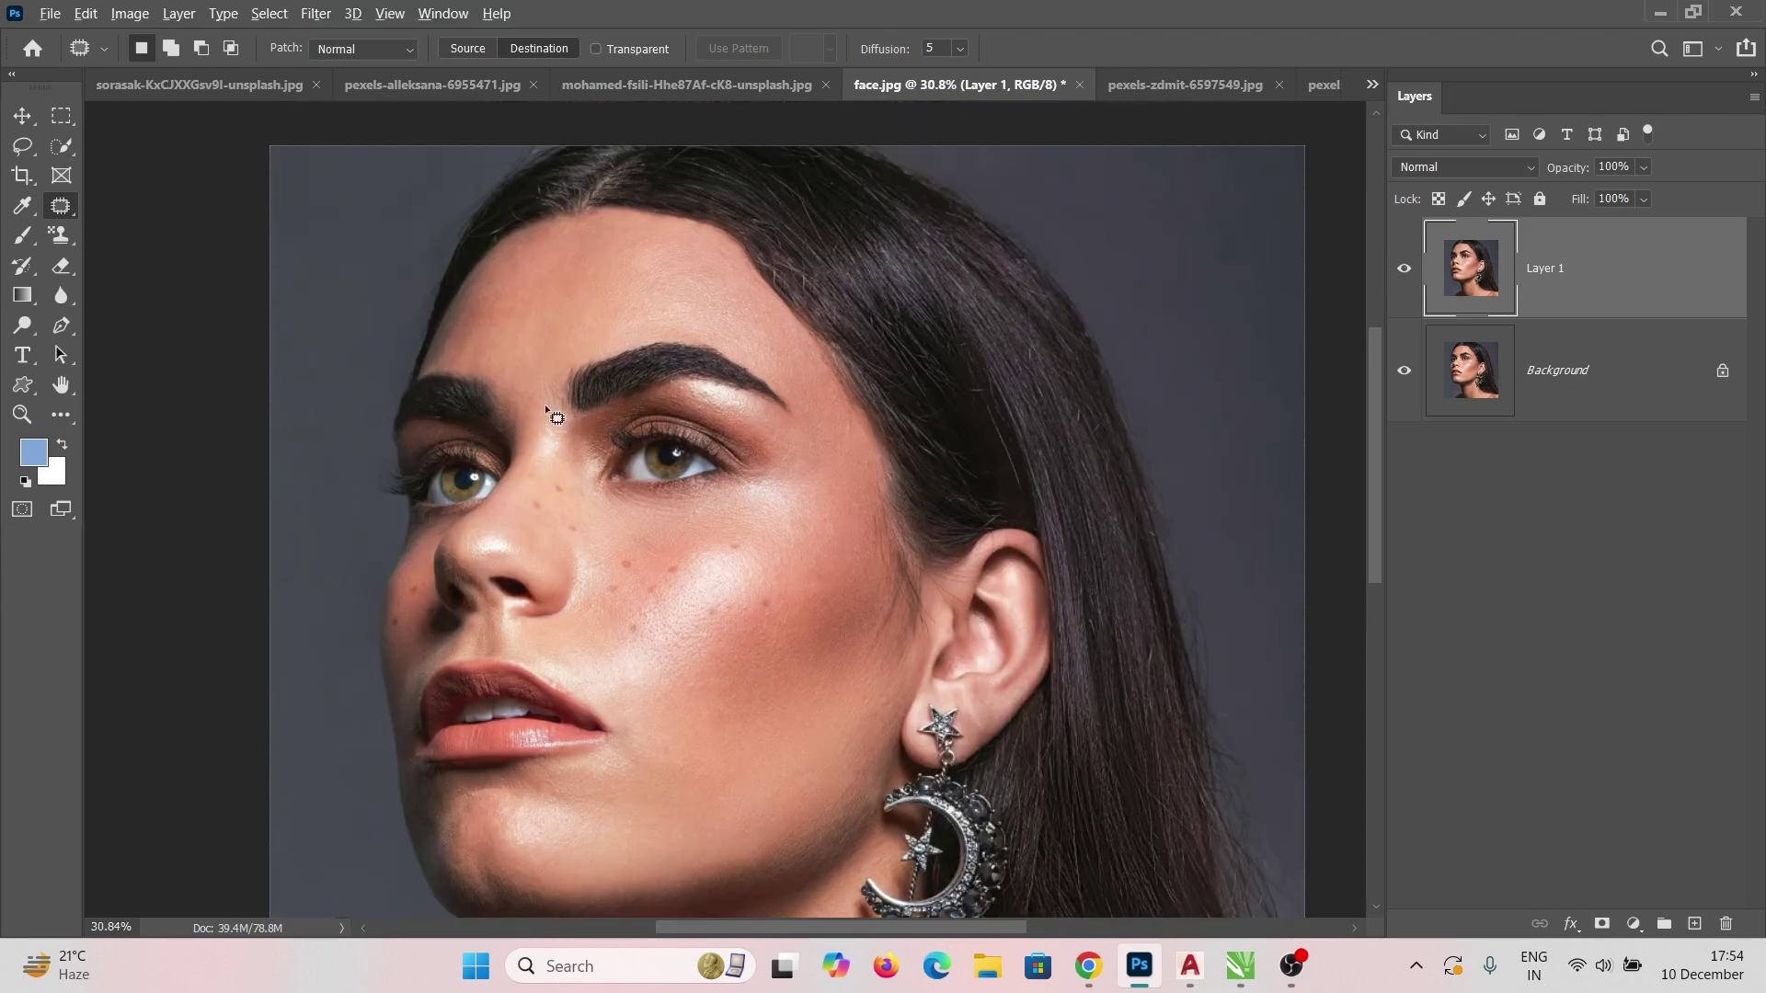
scroll(605, 532, "up", 2)
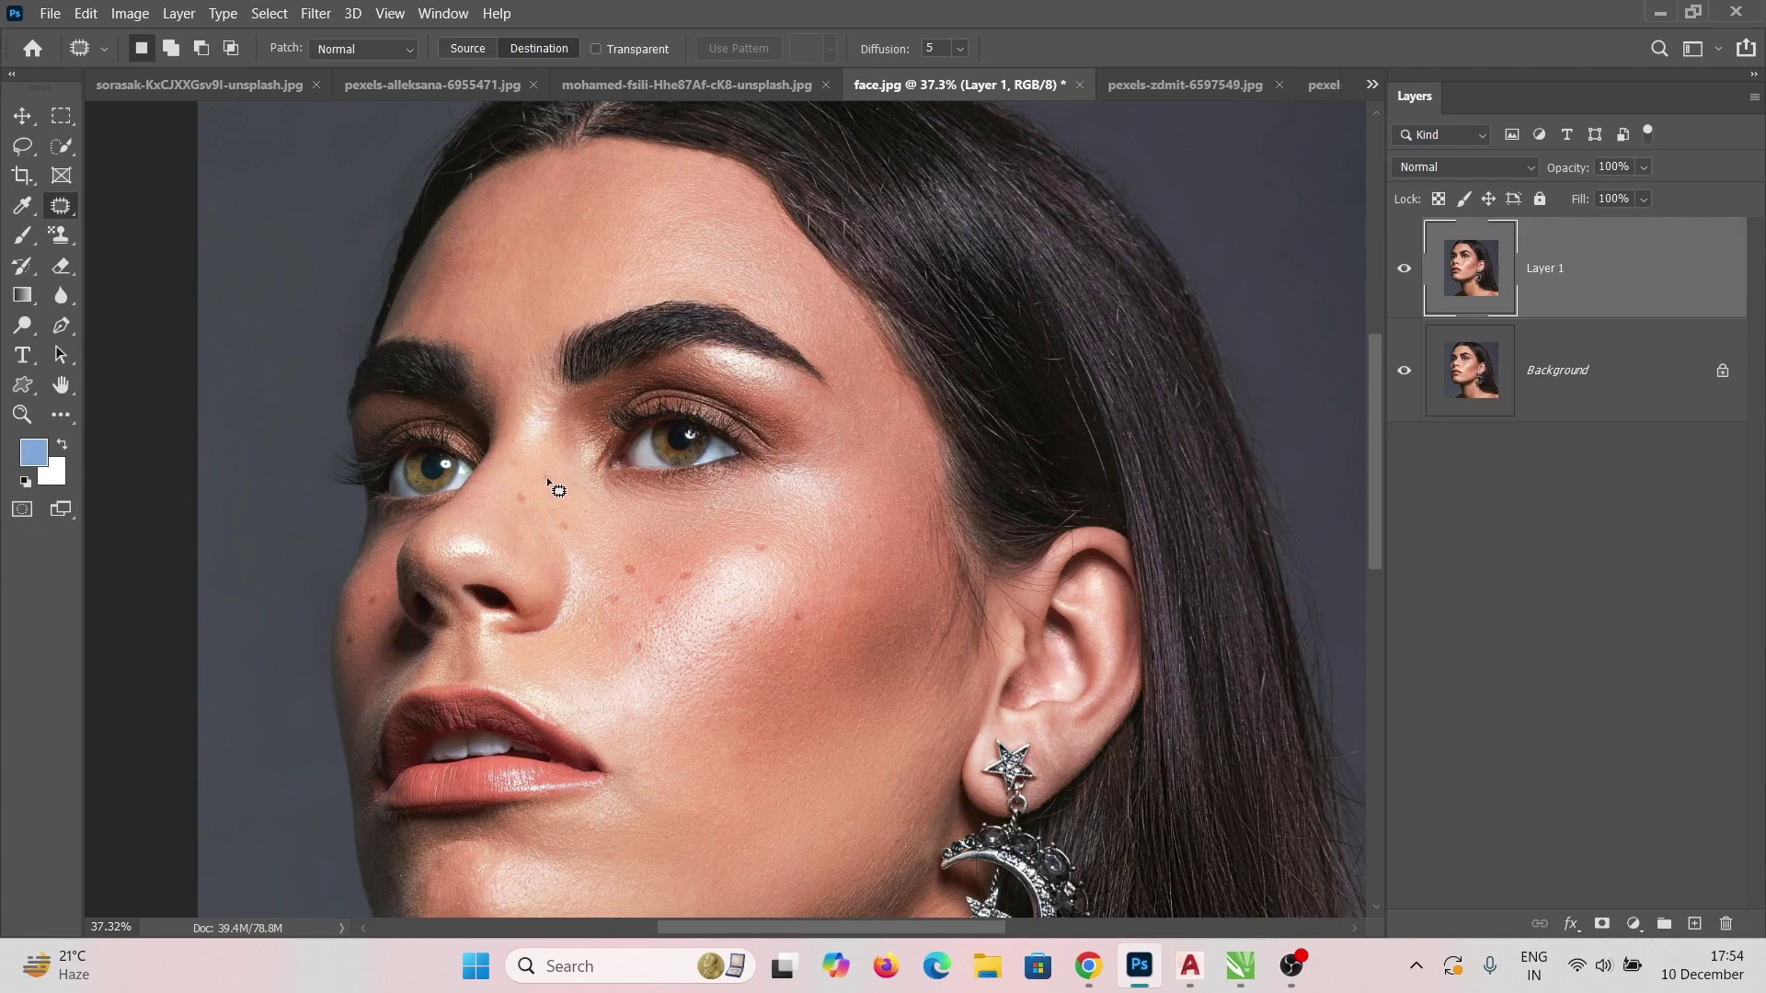
mouse_move(552, 475)
left_mouse_down()
mouse_move(561, 487)
mouse_move(559, 466)
left_mouse_up()
key("ctrl+d")
key("ctrl+z")
key("ctrl+z")
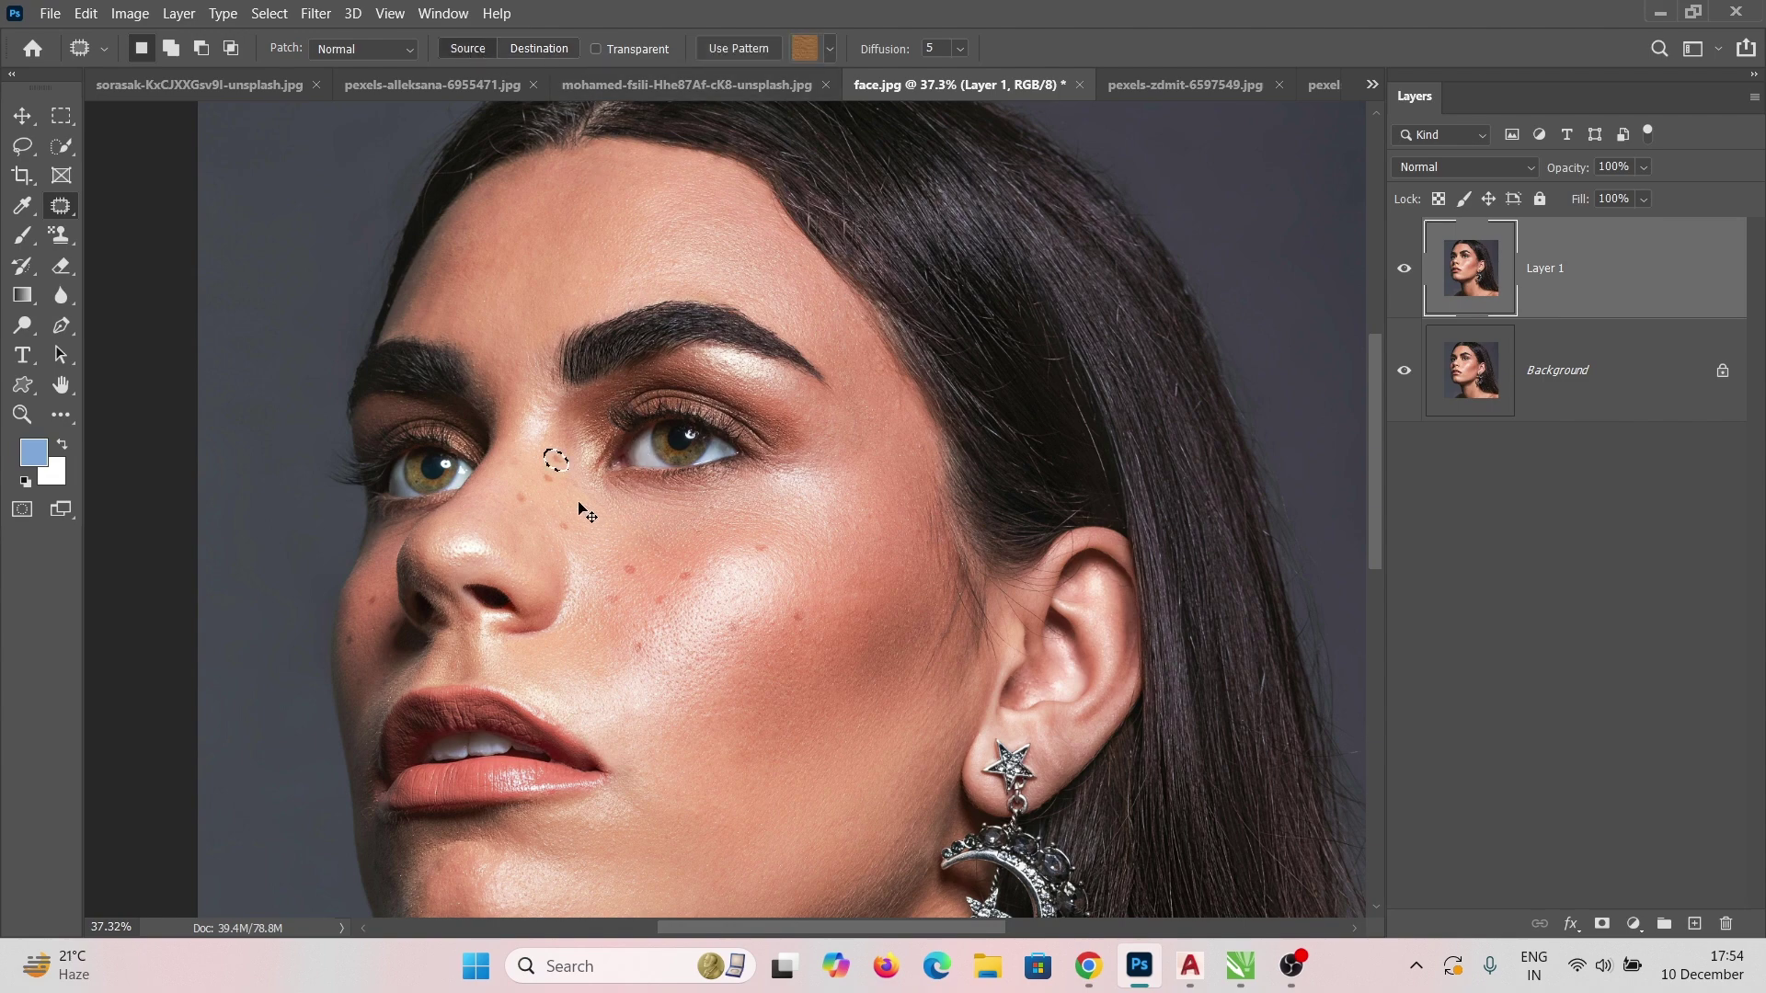
Patch the blemishes along the nose bridge with nearby clear skin, clearing the selection after each patch
left_click_drag(554, 479, 559, 452)
key("ctrl+d")
left_click_drag(522, 484, 521, 482)
key("ctrl+d")
left_click_drag(567, 522, 568, 528)
left_click(618, 538)
Patch the upper-cheek blemishes below the eye with clean skin beside them
mouse_move(632, 564)
left_mouse_down()
mouse_move(630, 584)
mouse_move(659, 555)
left_mouse_up()
key("ctrl+d")
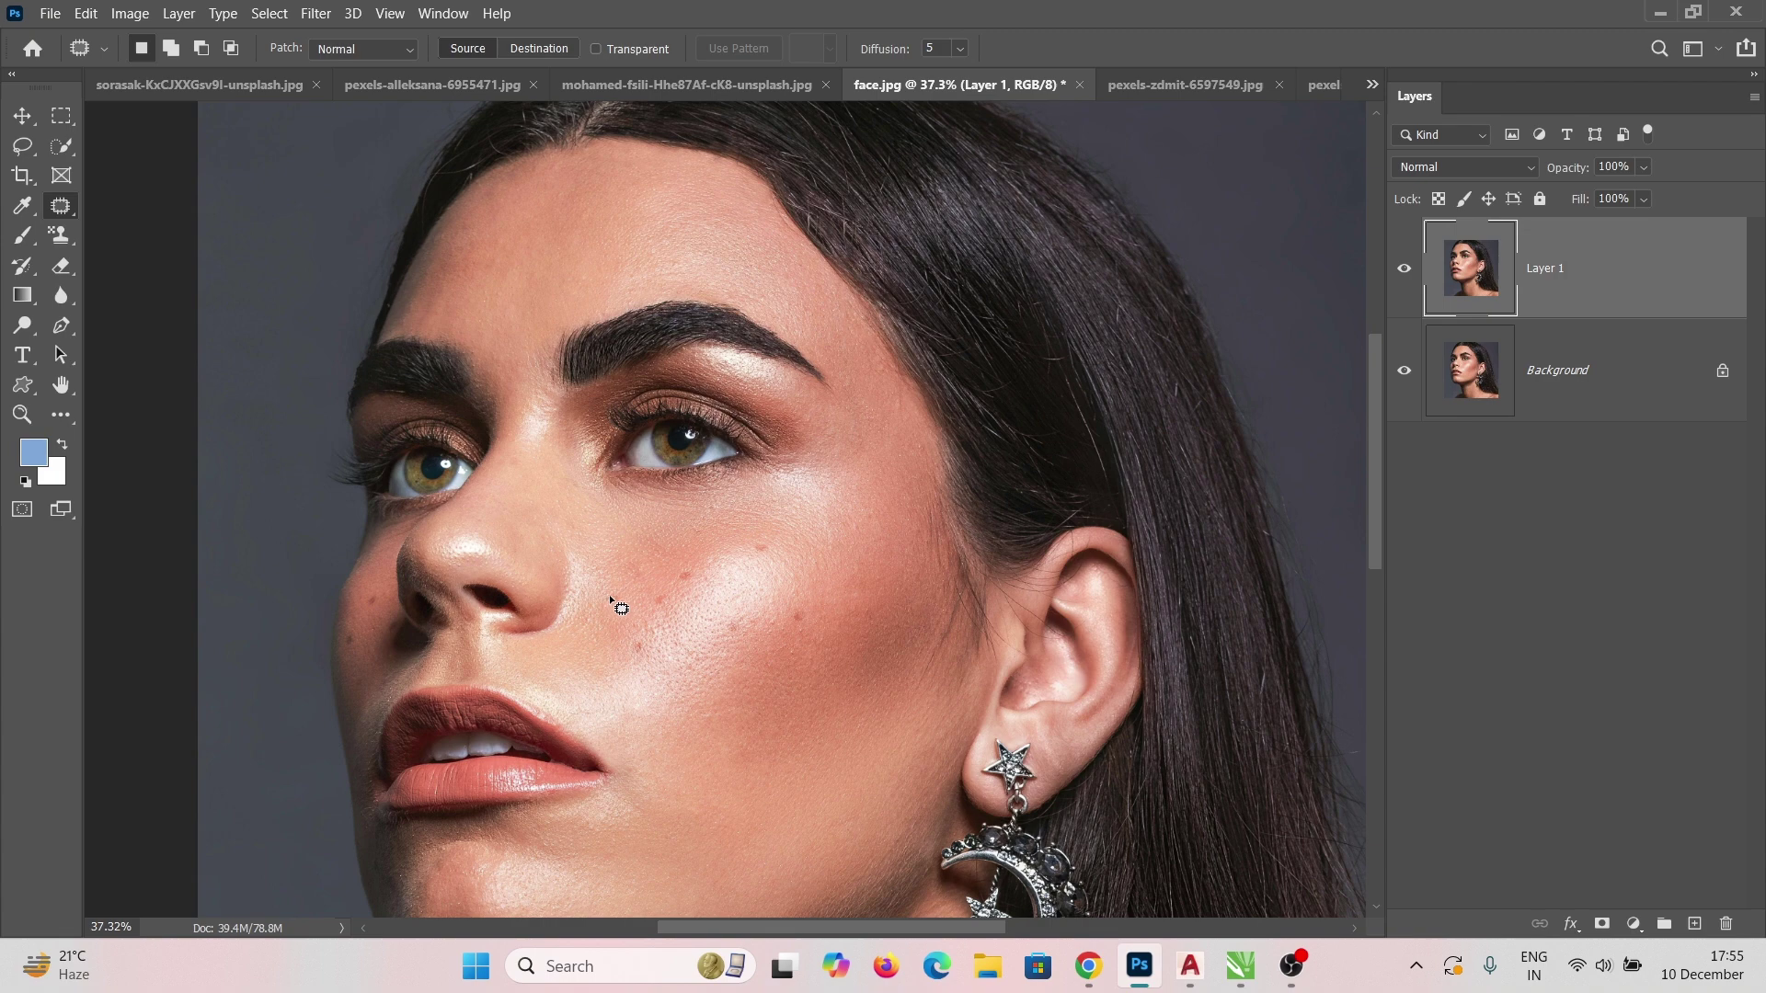
mouse_move(626, 592)
left_mouse_down()
mouse_move(603, 605)
mouse_move(634, 601)
mouse_move(612, 587)
mouse_move(602, 600)
mouse_move(664, 593)
left_mouse_up()
key("ctrl+d")
mouse_move(664, 594)
left_mouse_down()
mouse_move(697, 559)
mouse_move(782, 557)
mouse_move(758, 554)
mouse_move(773, 528)
left_mouse_up()
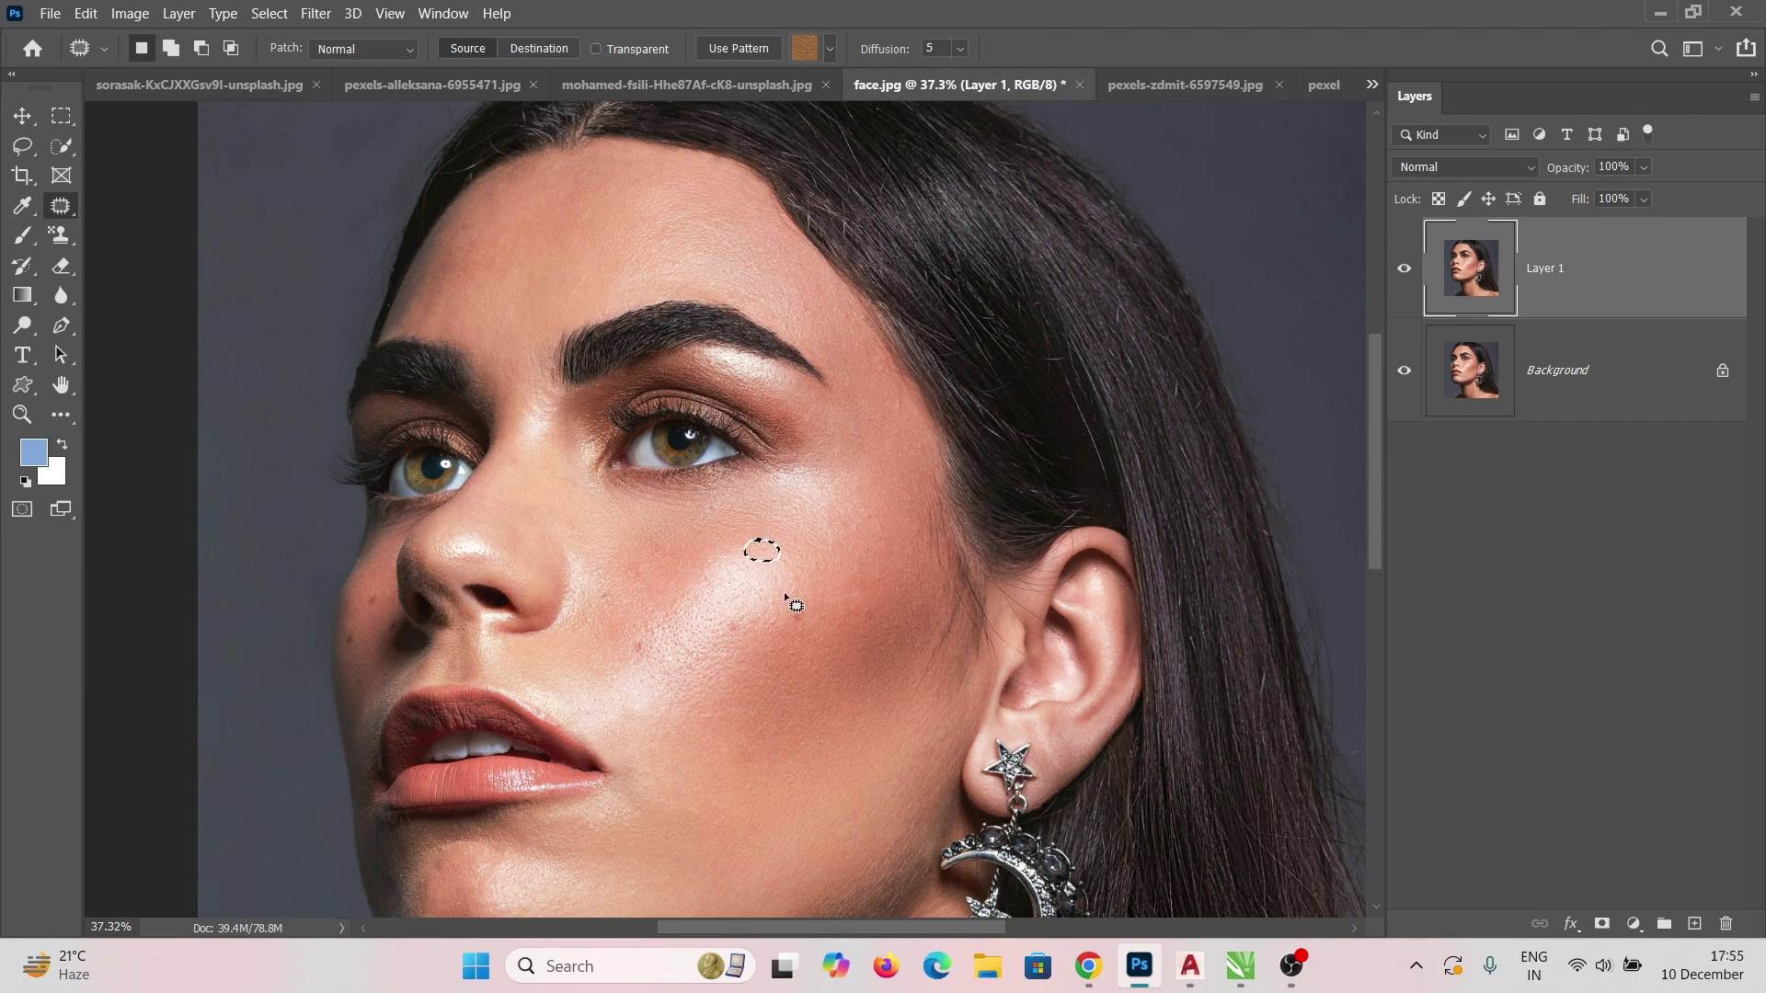
Patch the remaining blemishes on the outer cheek, the lower cheek and the far side of the face
left_click_drag(802, 607, 804, 607)
mouse_move(803, 620)
left_mouse_down()
mouse_move(813, 593)
mouse_move(739, 619)
left_mouse_up()
left_click_drag(729, 620, 744, 604)
mouse_move(651, 643)
left_mouse_down()
mouse_move(670, 628)
mouse_move(624, 631)
left_mouse_up()
mouse_move(369, 594)
left_mouse_down()
mouse_move(345, 643)
mouse_move(363, 646)
left_mouse_up()
left_click(386, 621)
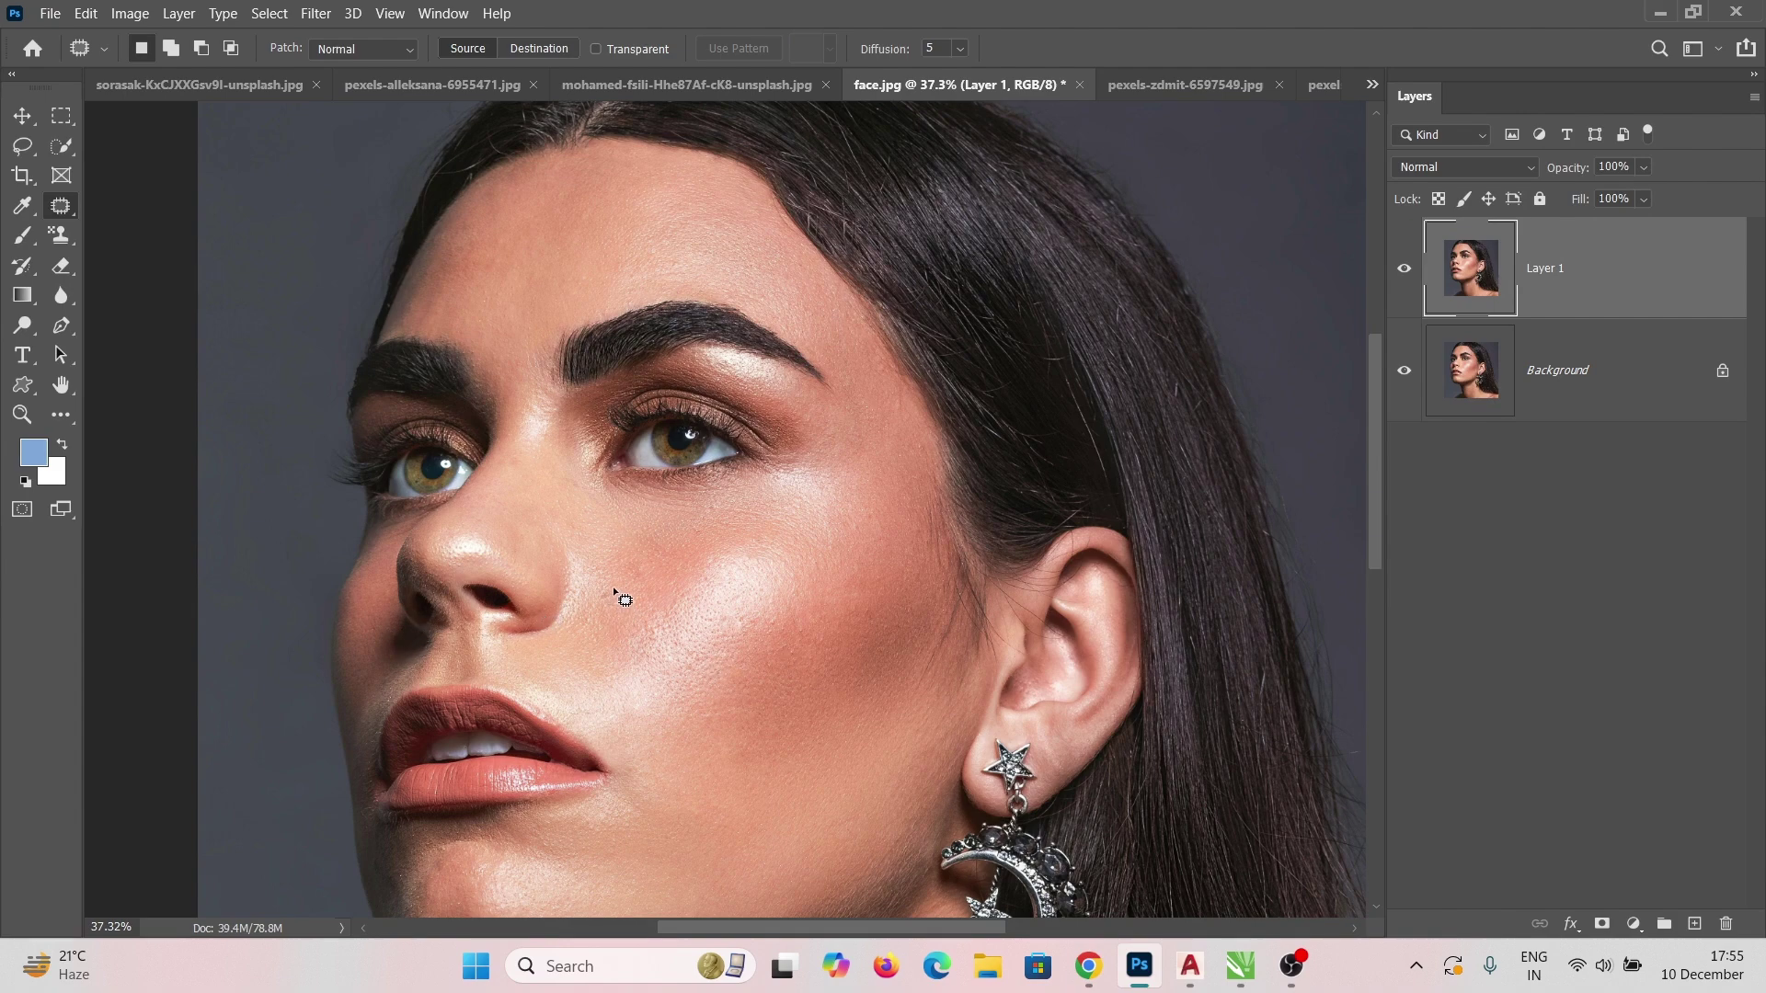
mouse_move(613, 587)
left_mouse_down()
mouse_move(593, 600)
mouse_move(615, 591)
mouse_move(620, 615)
left_mouse_up()
left_click(686, 608)
Compare the retouched portrait with the original by hiding and showing Layer 1
scroll(748, 526, "down", 1)
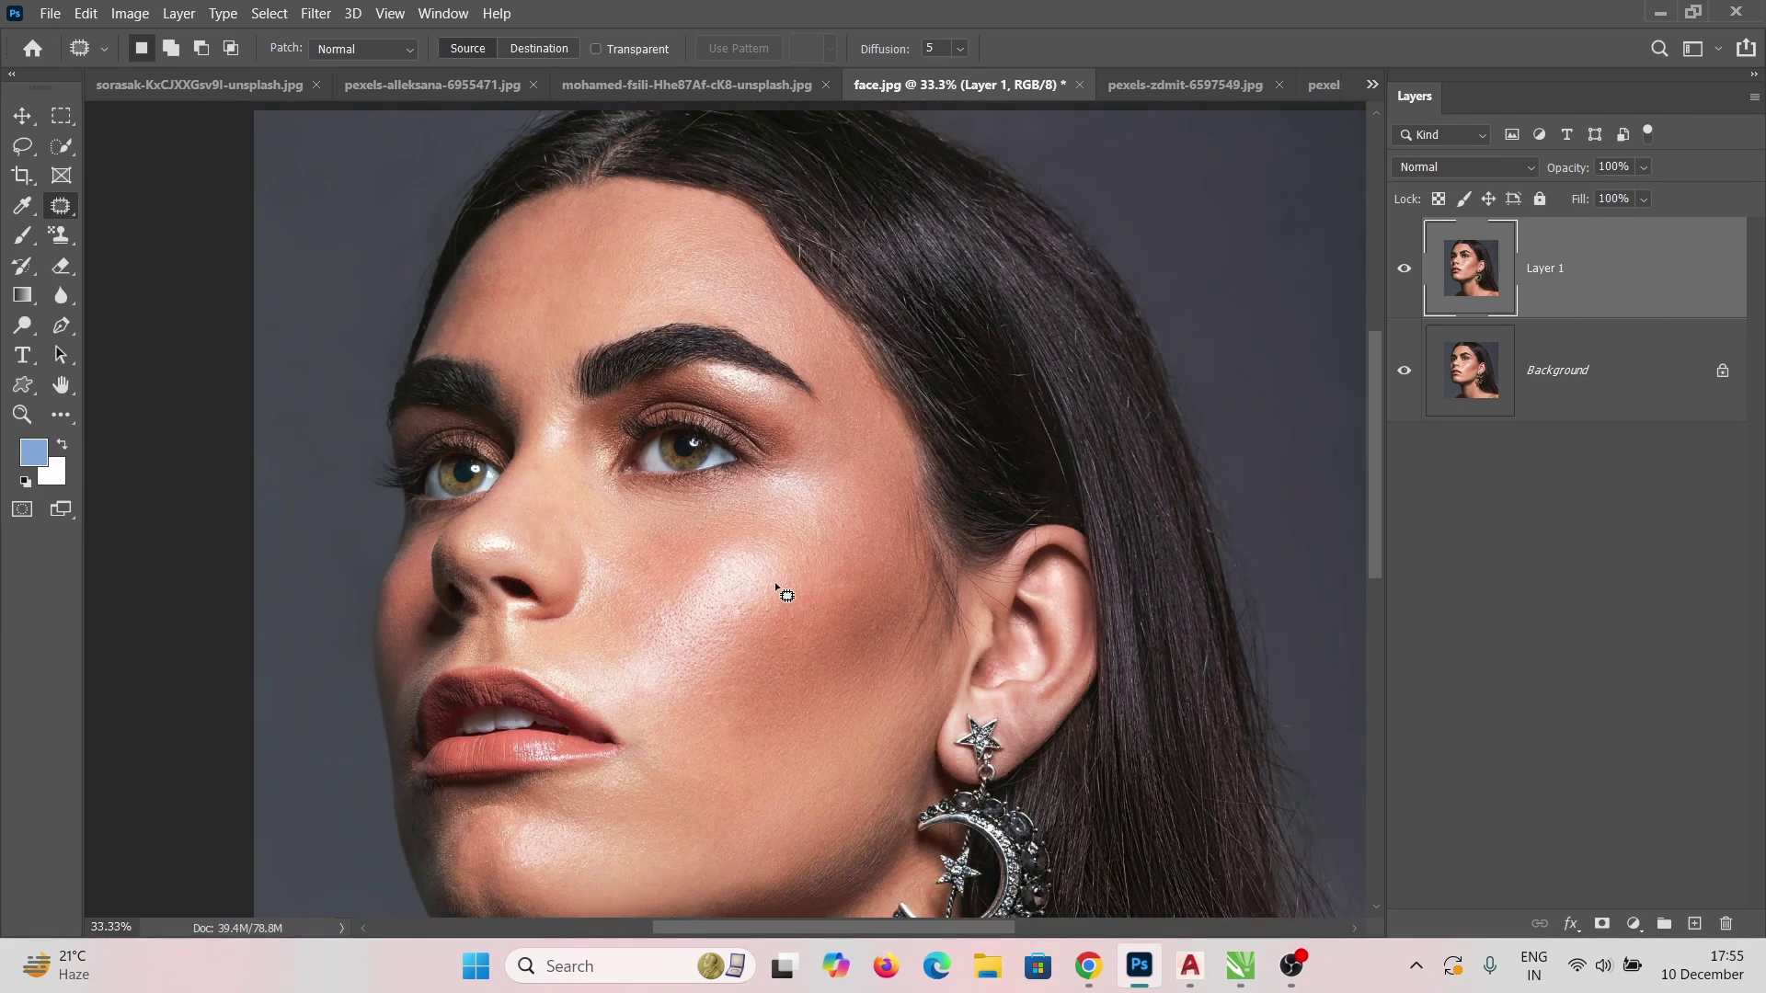
left_click_drag(700, 590, 713, 513)
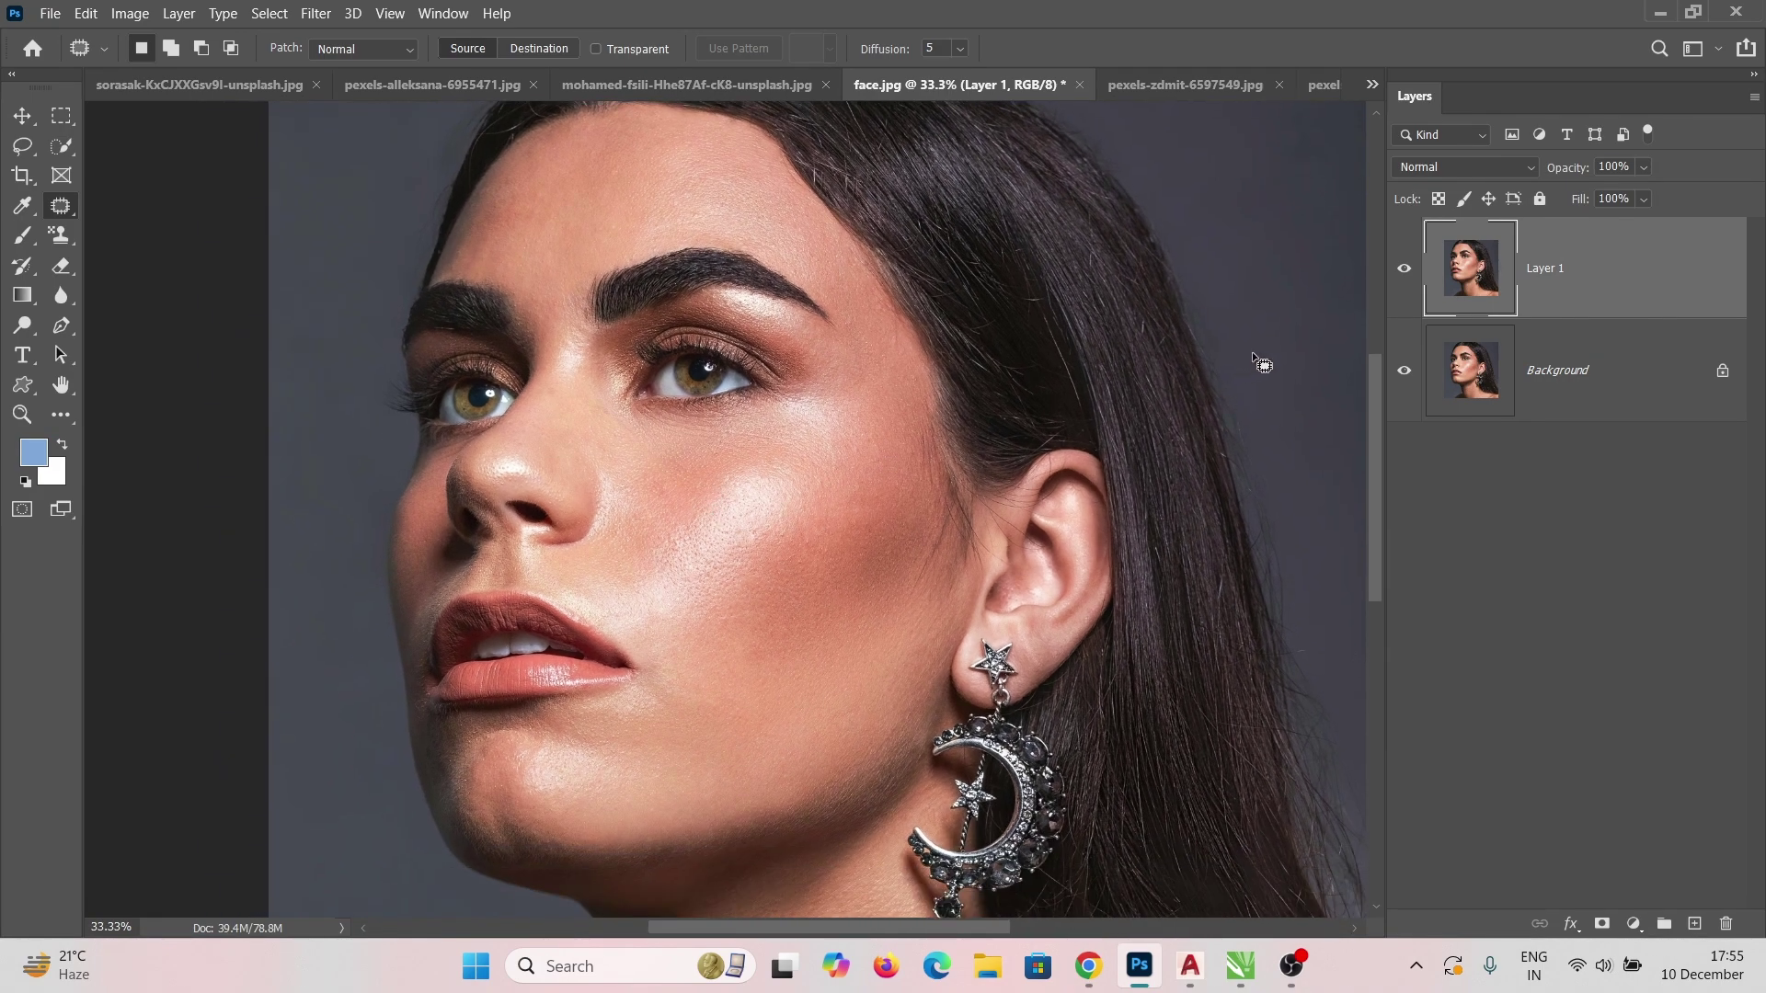
left_click(1404, 269)
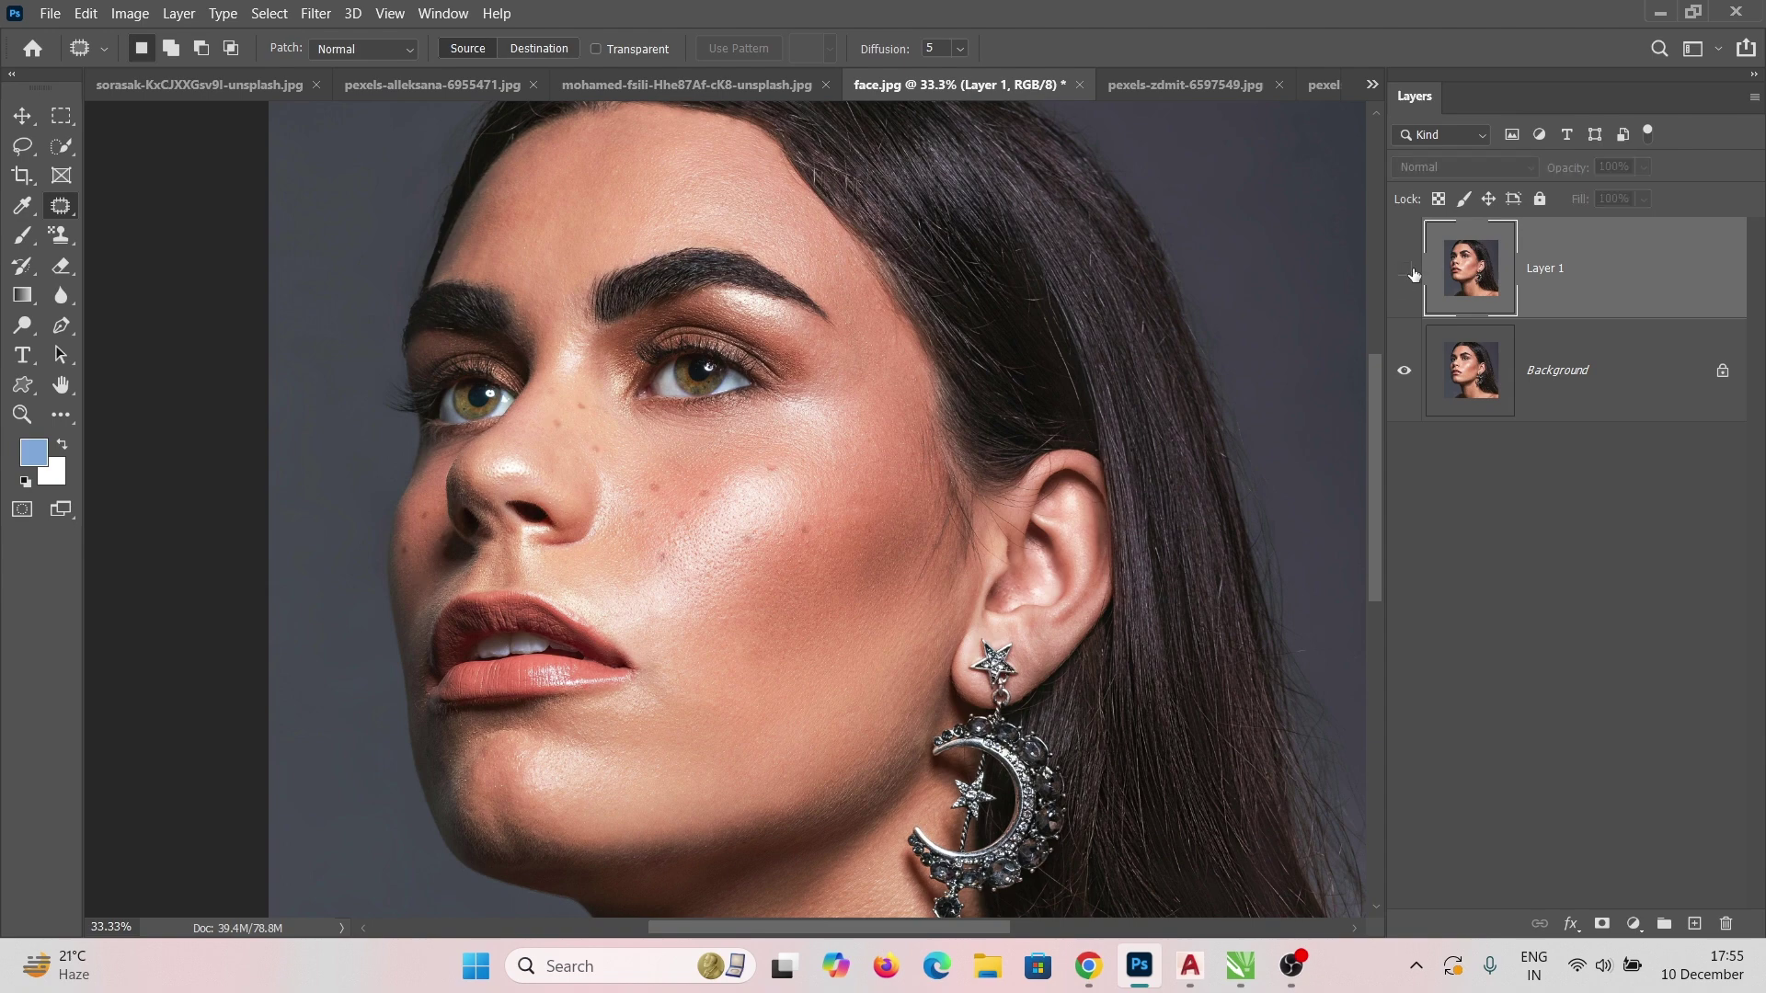
left_click(1412, 272)
left_click(1414, 274)
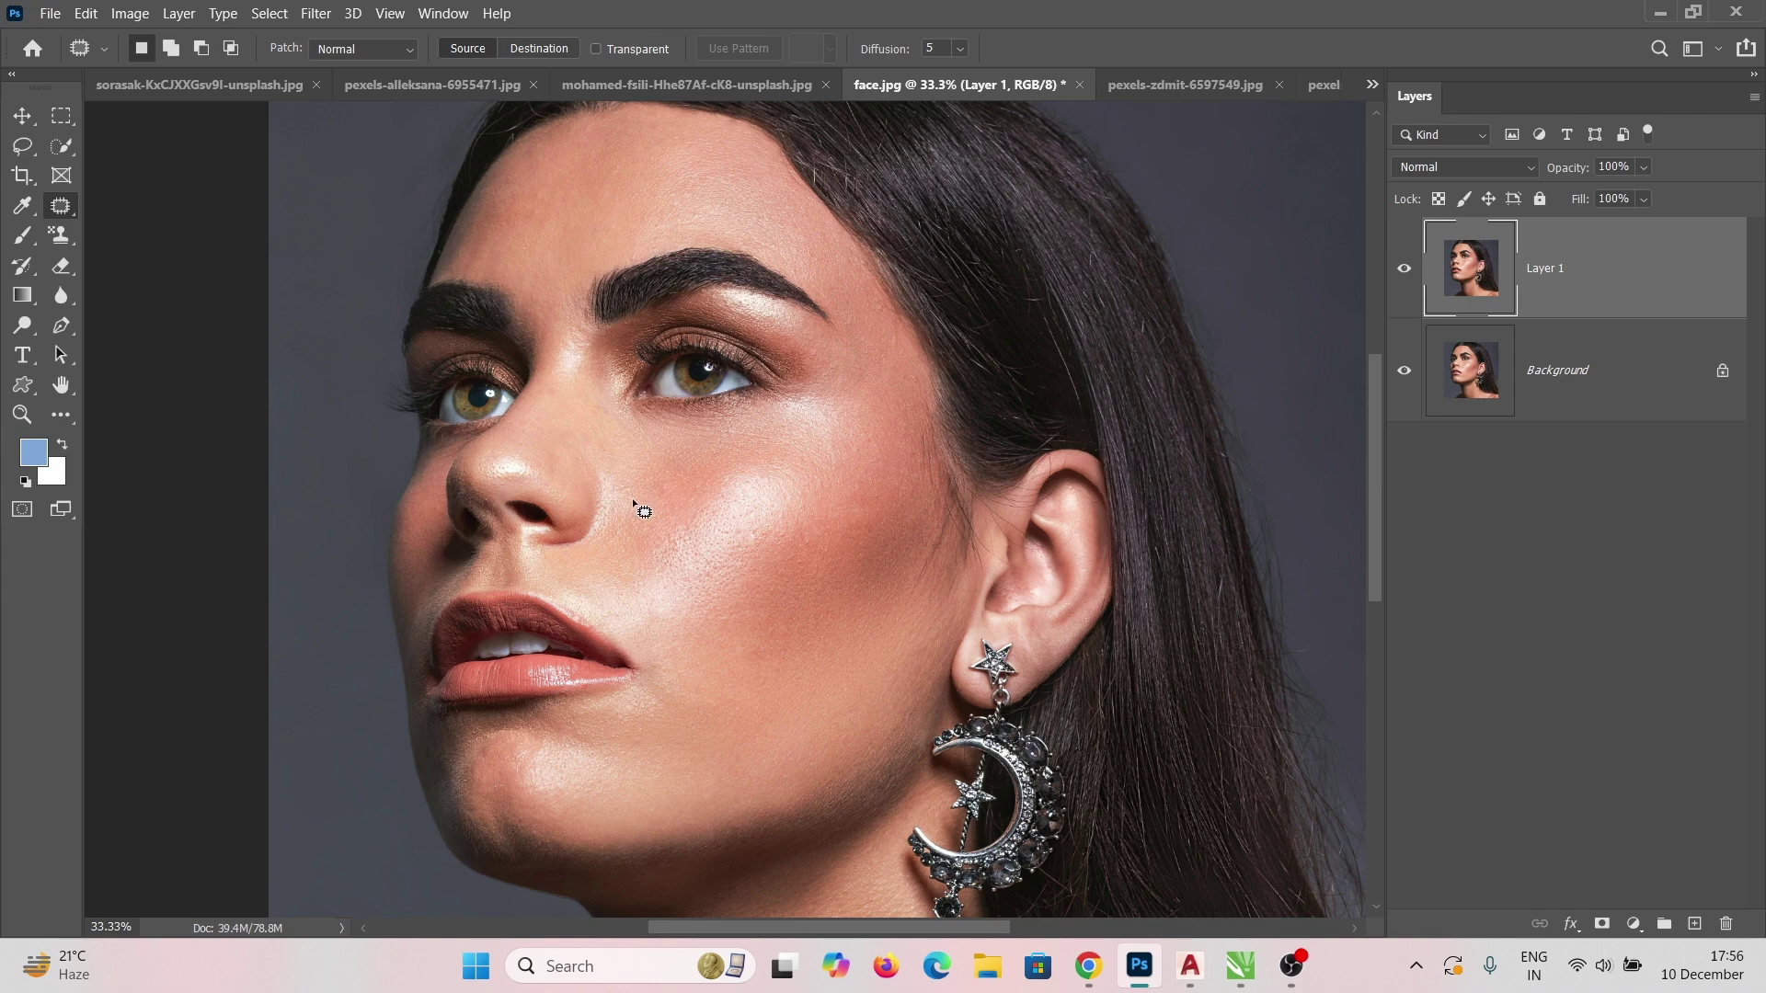
Switch to the pexels-zdmit-6597549.jpg portrait with light spots on the face and duplicate its Background layer
key("ctrl+Tab")
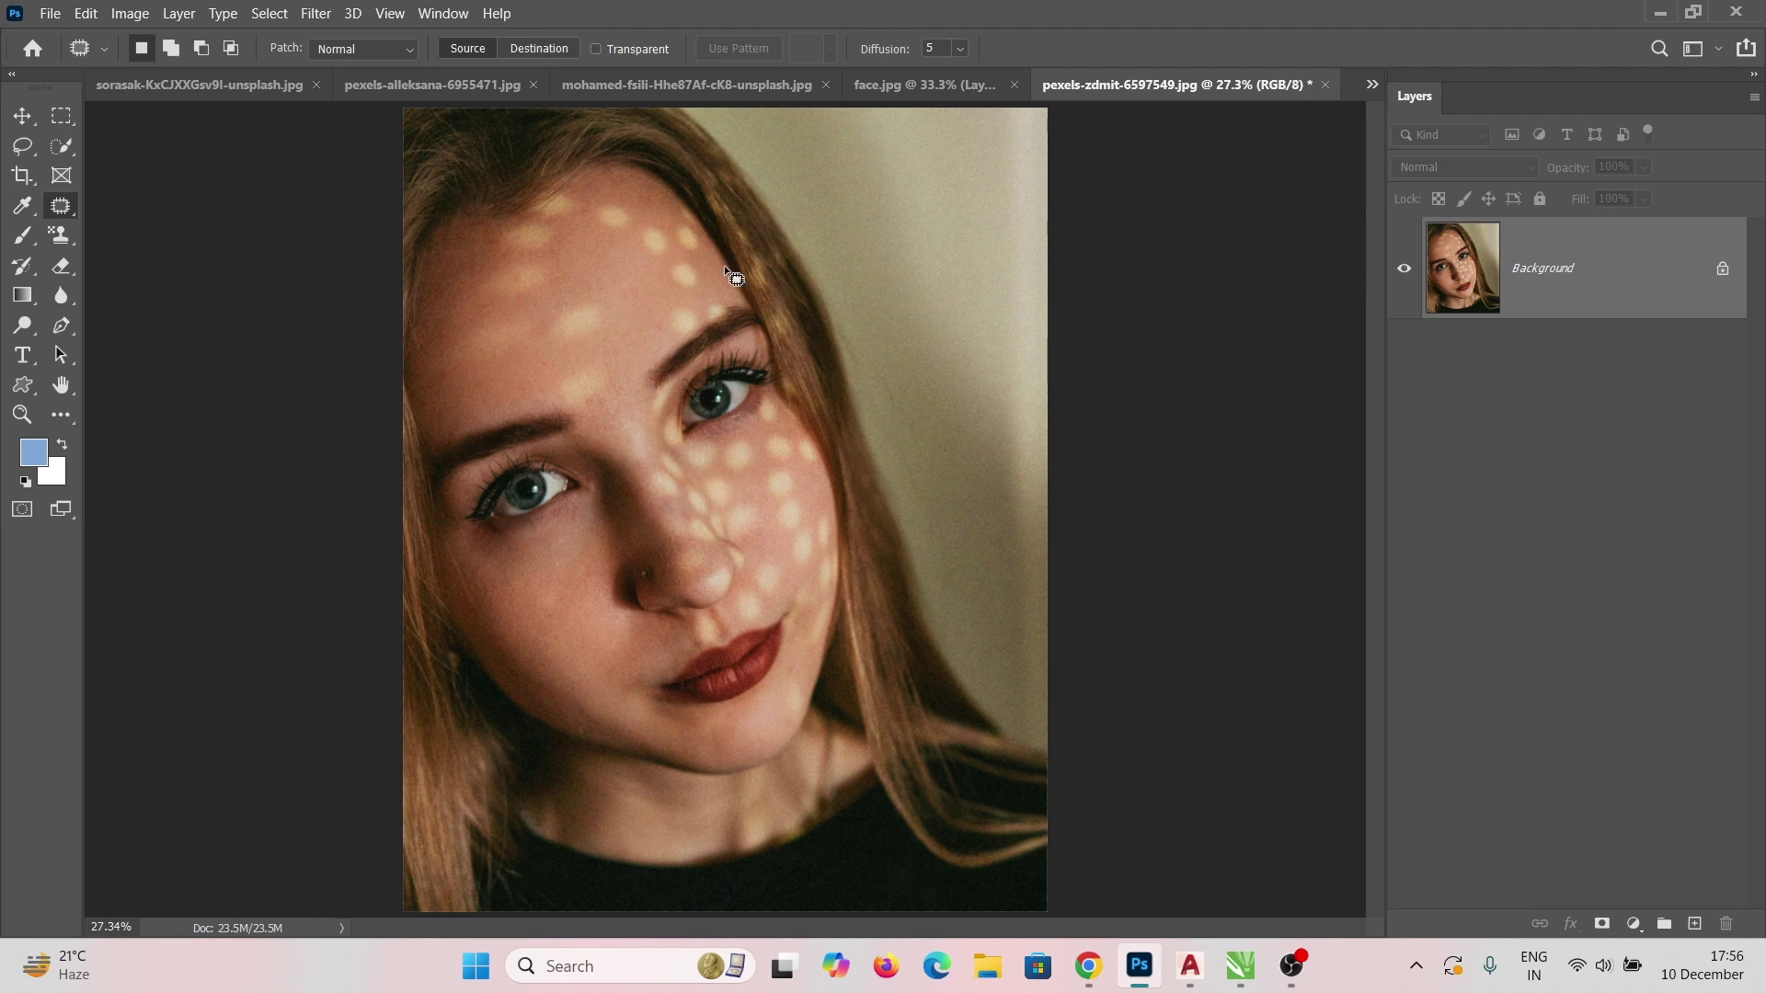
scroll(626, 184, "up", 5)
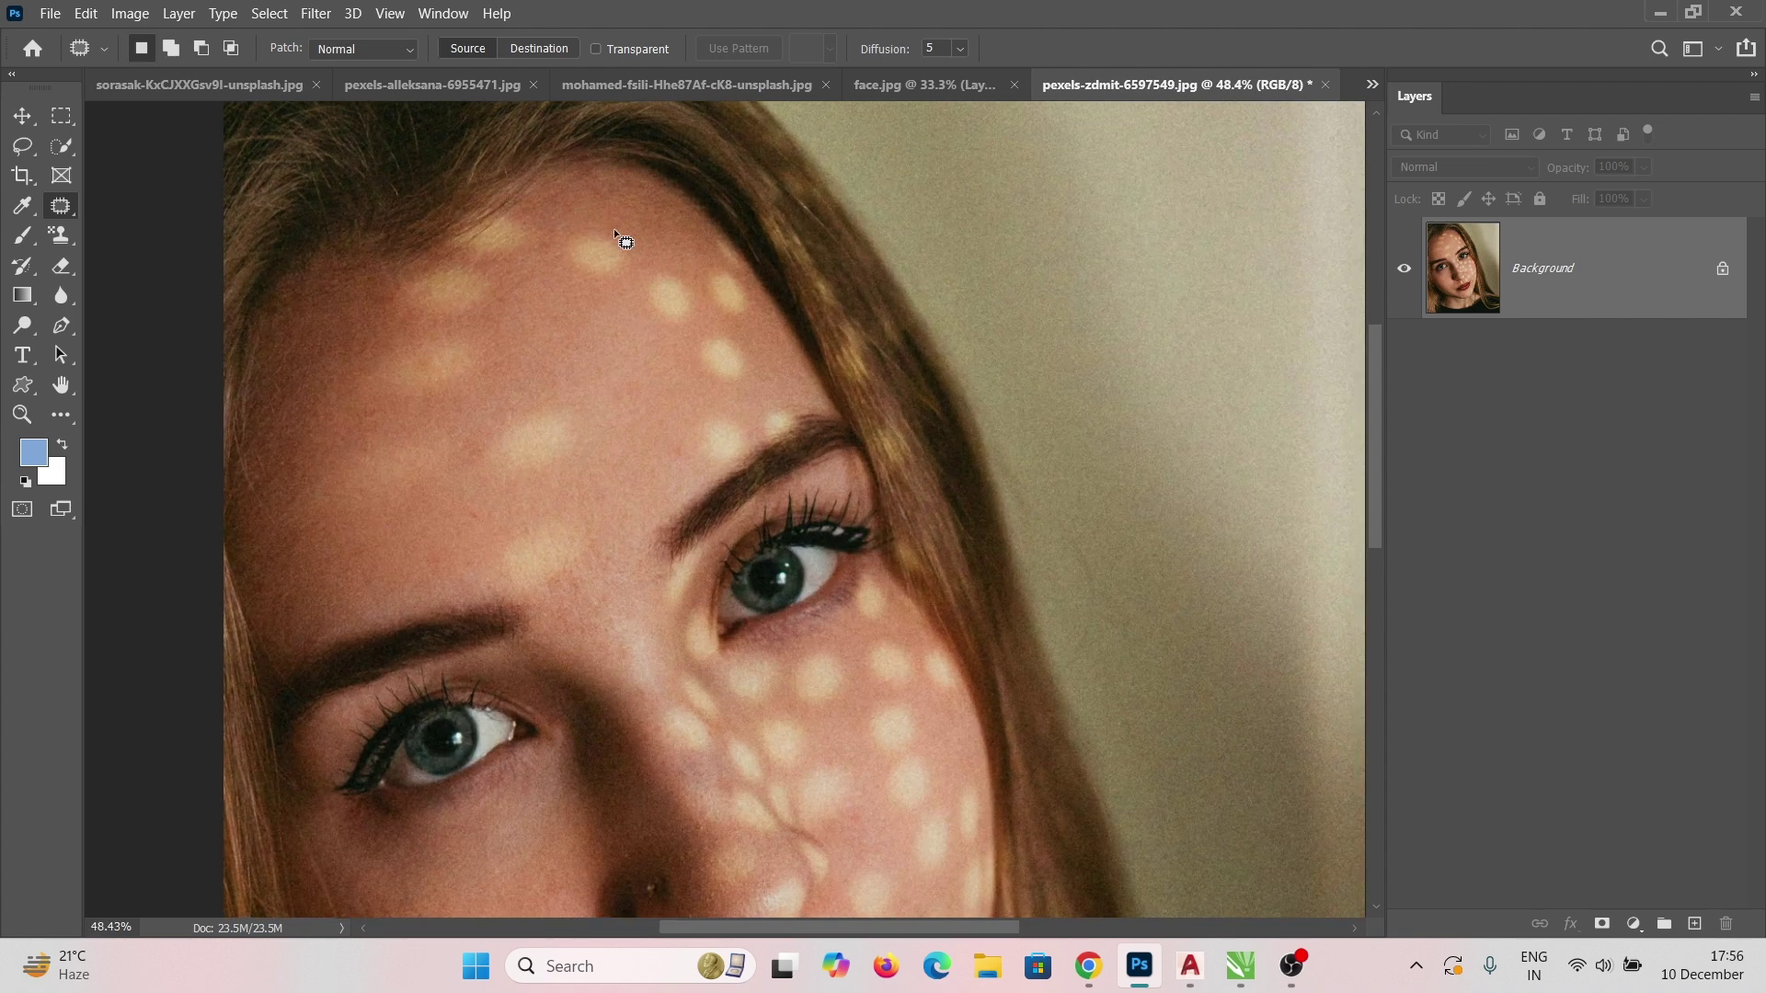
key("ctrl+j")
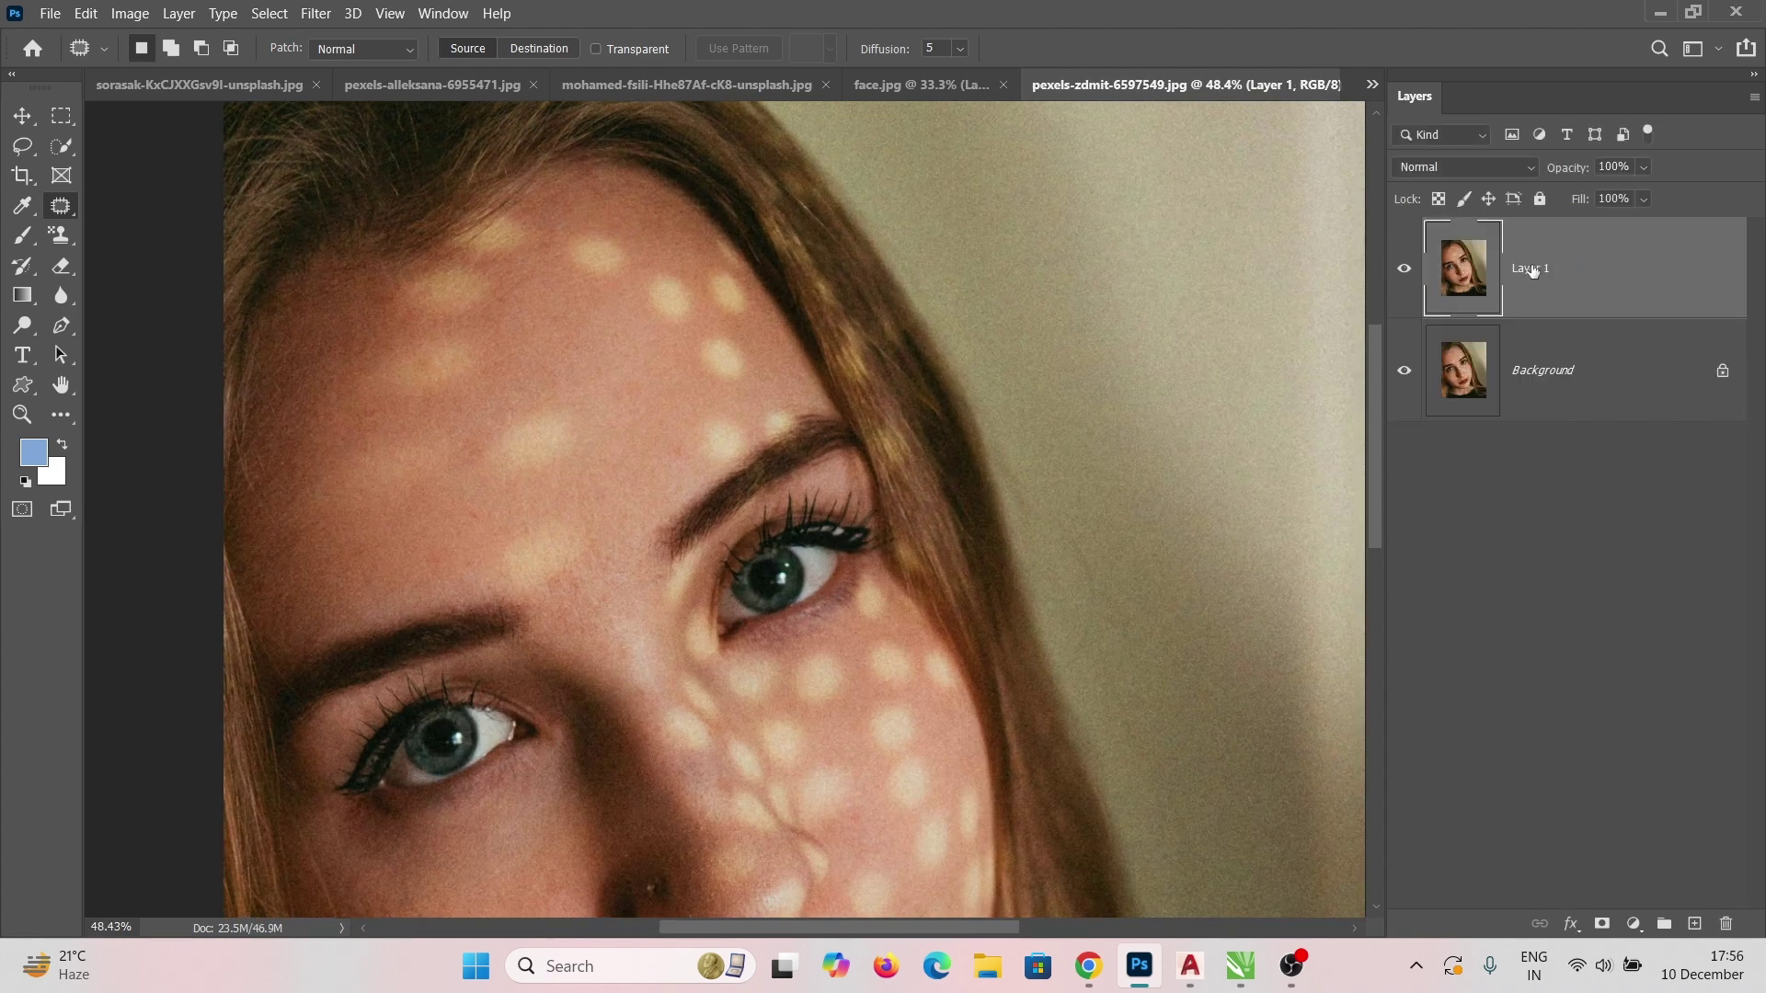
Patch the light spots on the upper and right side of the forehead with nearby even skin
mouse_move(592, 223)
left_mouse_down()
mouse_move(566, 275)
mouse_move(595, 295)
mouse_move(636, 265)
mouse_move(620, 233)
mouse_move(582, 357)
left_mouse_up()
mouse_move(681, 269)
left_mouse_down()
mouse_move(639, 291)
mouse_move(648, 326)
mouse_move(690, 339)
mouse_move(693, 282)
mouse_move(587, 327)
left_mouse_up()
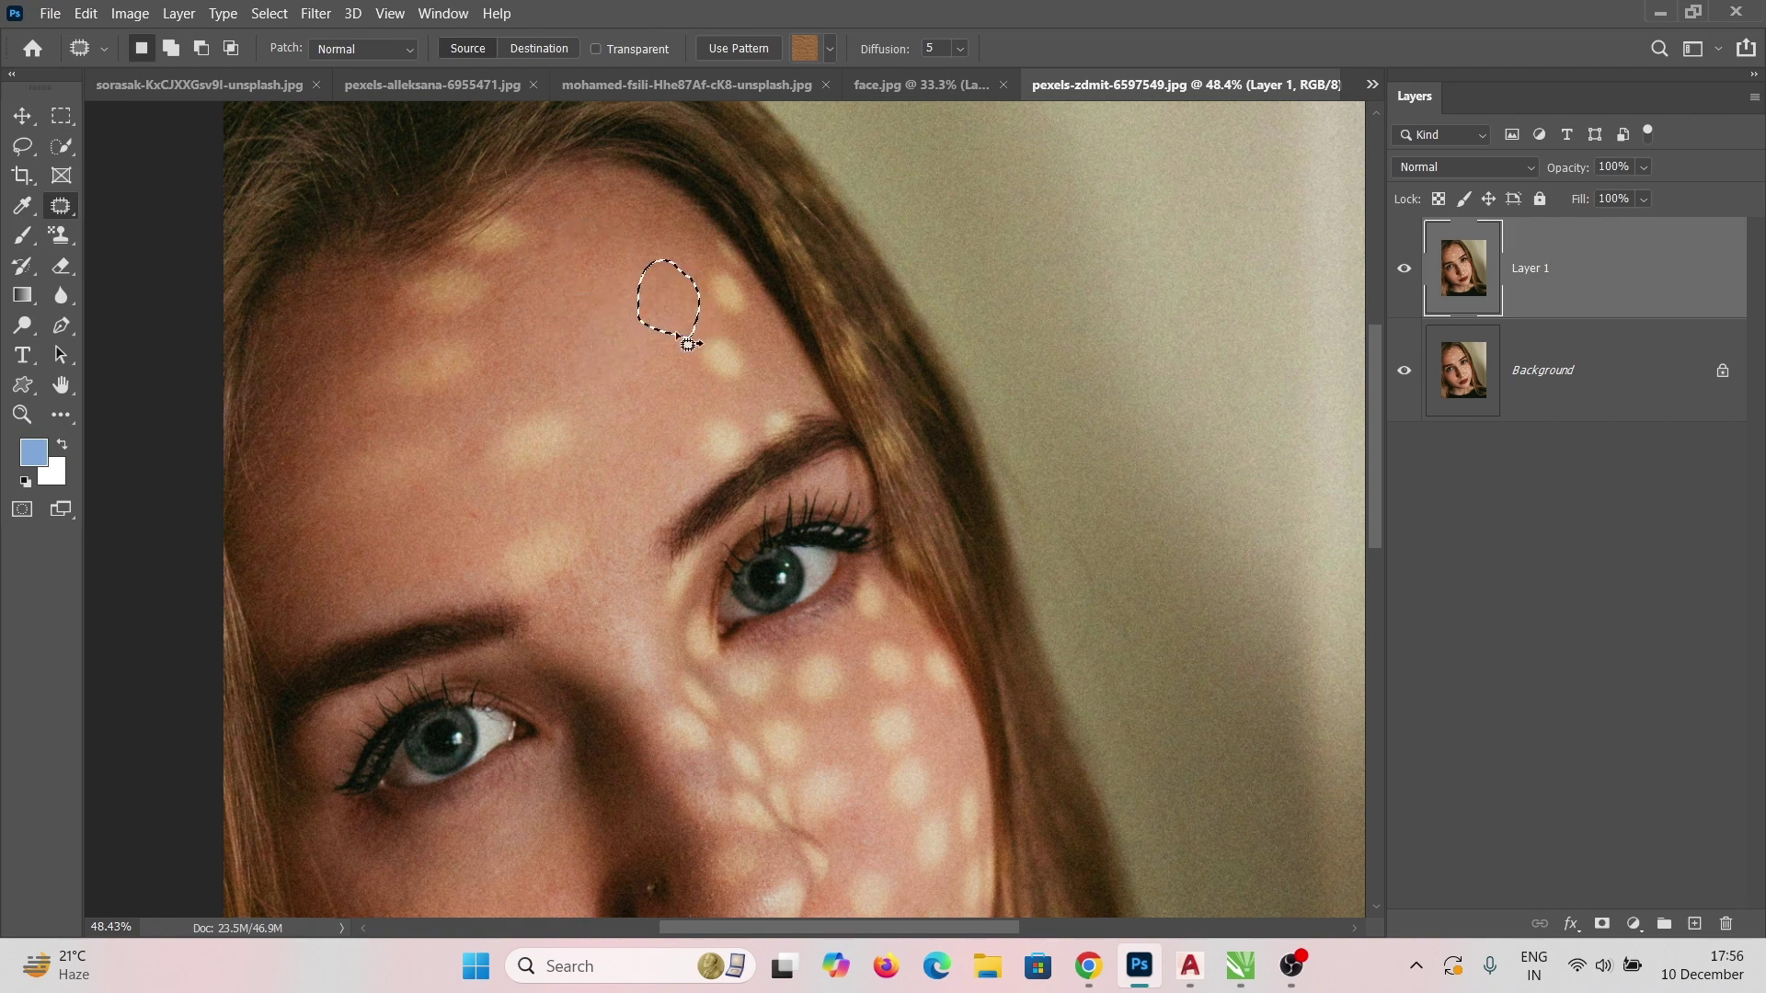
mouse_move(708, 265)
left_mouse_down()
mouse_move(705, 313)
mouse_move(739, 326)
mouse_move(755, 306)
mouse_move(730, 268)
mouse_move(644, 261)
left_mouse_up()
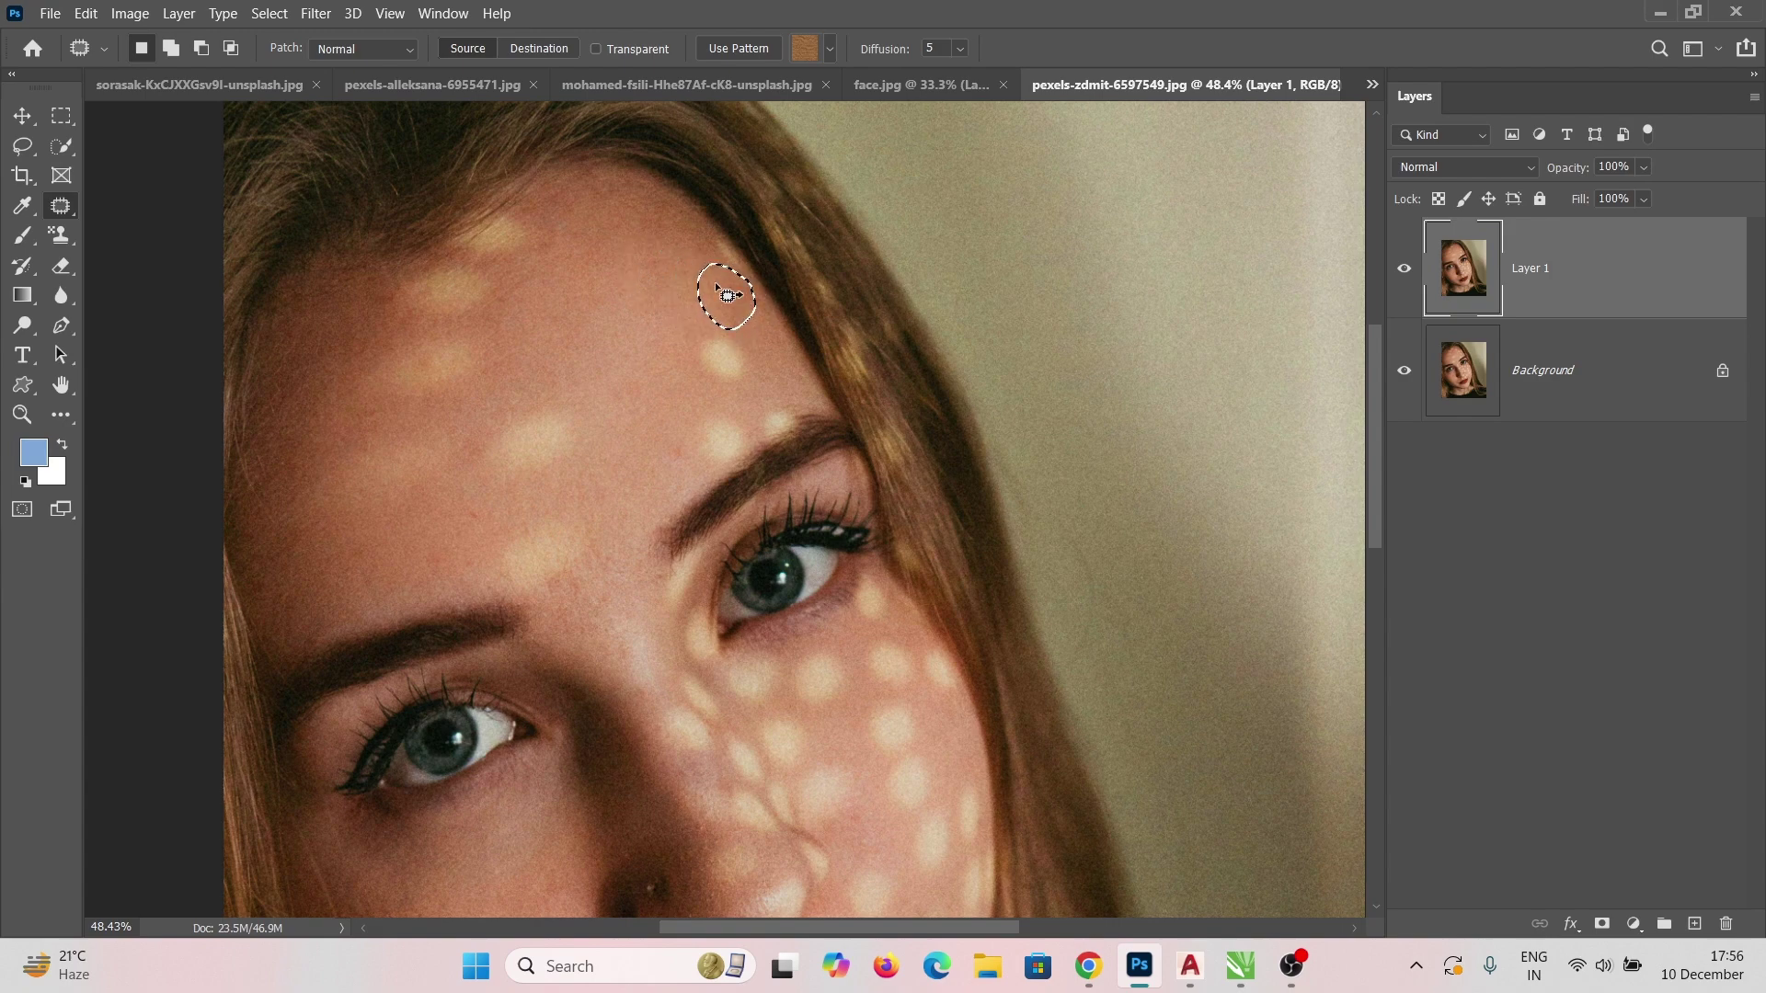
left_click(695, 245)
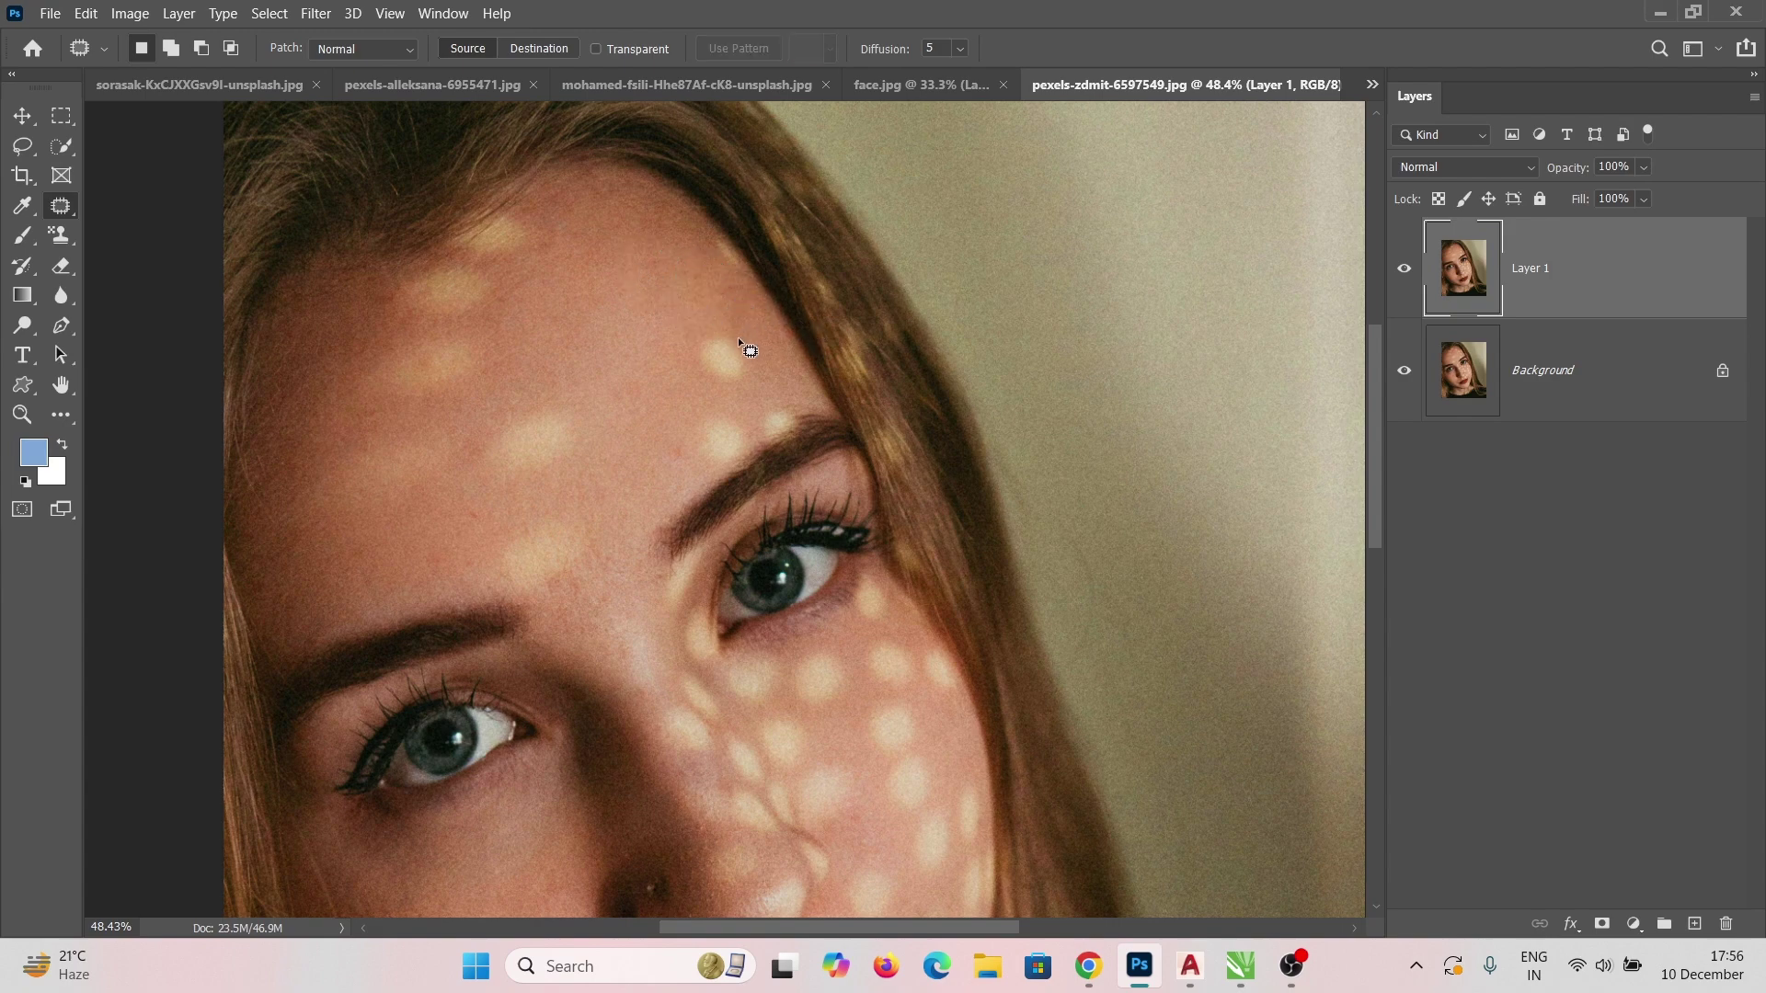
mouse_move(739, 338)
left_mouse_down()
mouse_move(688, 345)
mouse_move(716, 379)
mouse_move(743, 373)
mouse_move(737, 336)
mouse_move(679, 306)
mouse_move(753, 272)
mouse_move(676, 214)
left_mouse_up()
left_click(709, 244)
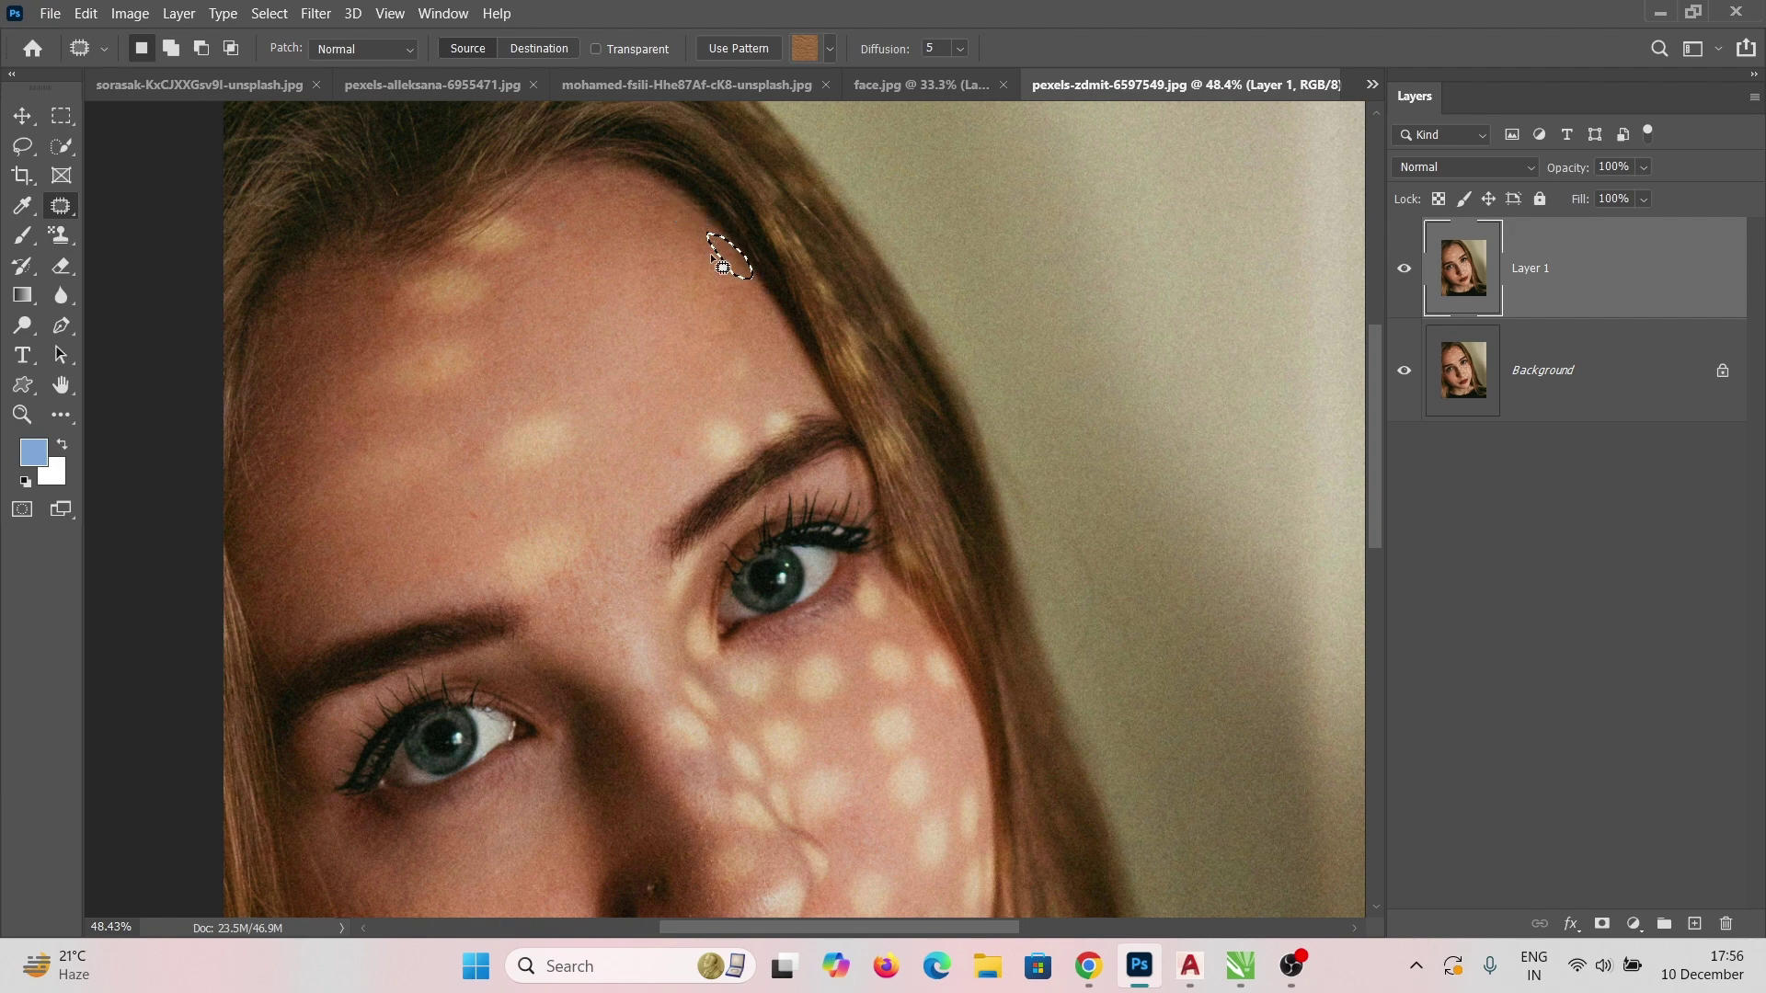
left_click(718, 305)
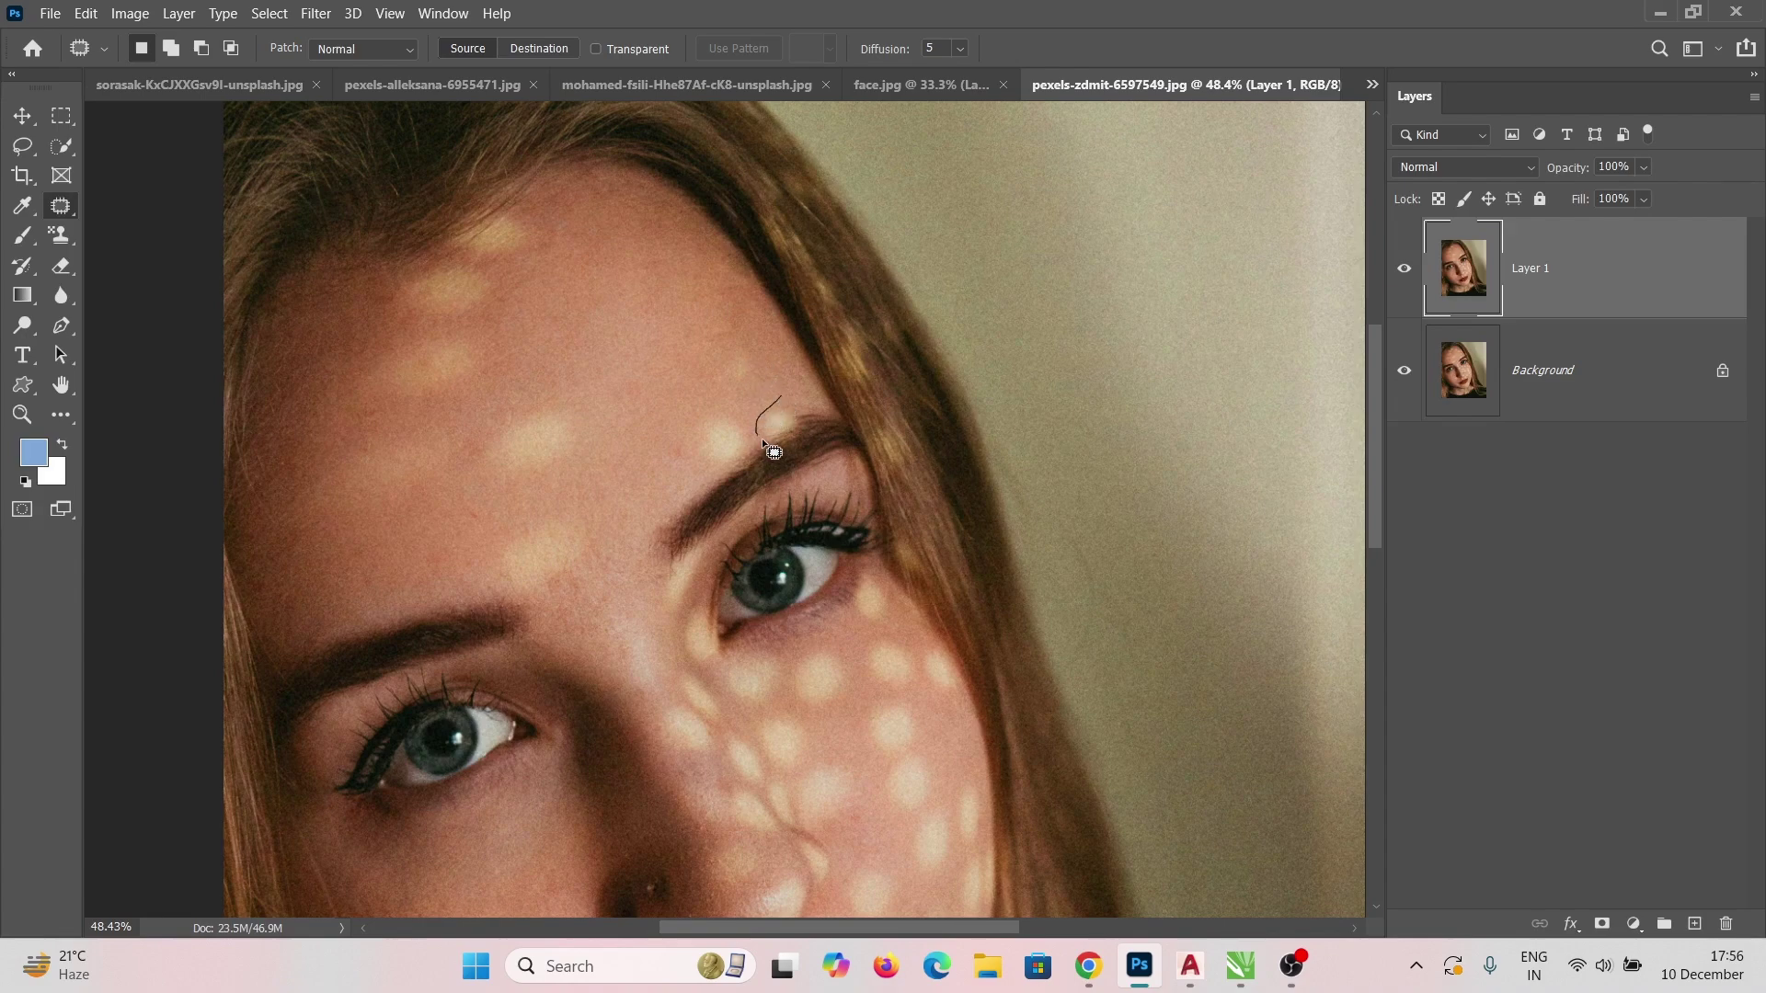
Patch the two light spots above the right eyebrow and the one low on the forehead between the eyebrows
mouse_move(795, 430)
left_mouse_down()
mouse_move(799, 404)
mouse_move(782, 430)
mouse_move(758, 393)
left_mouse_up()
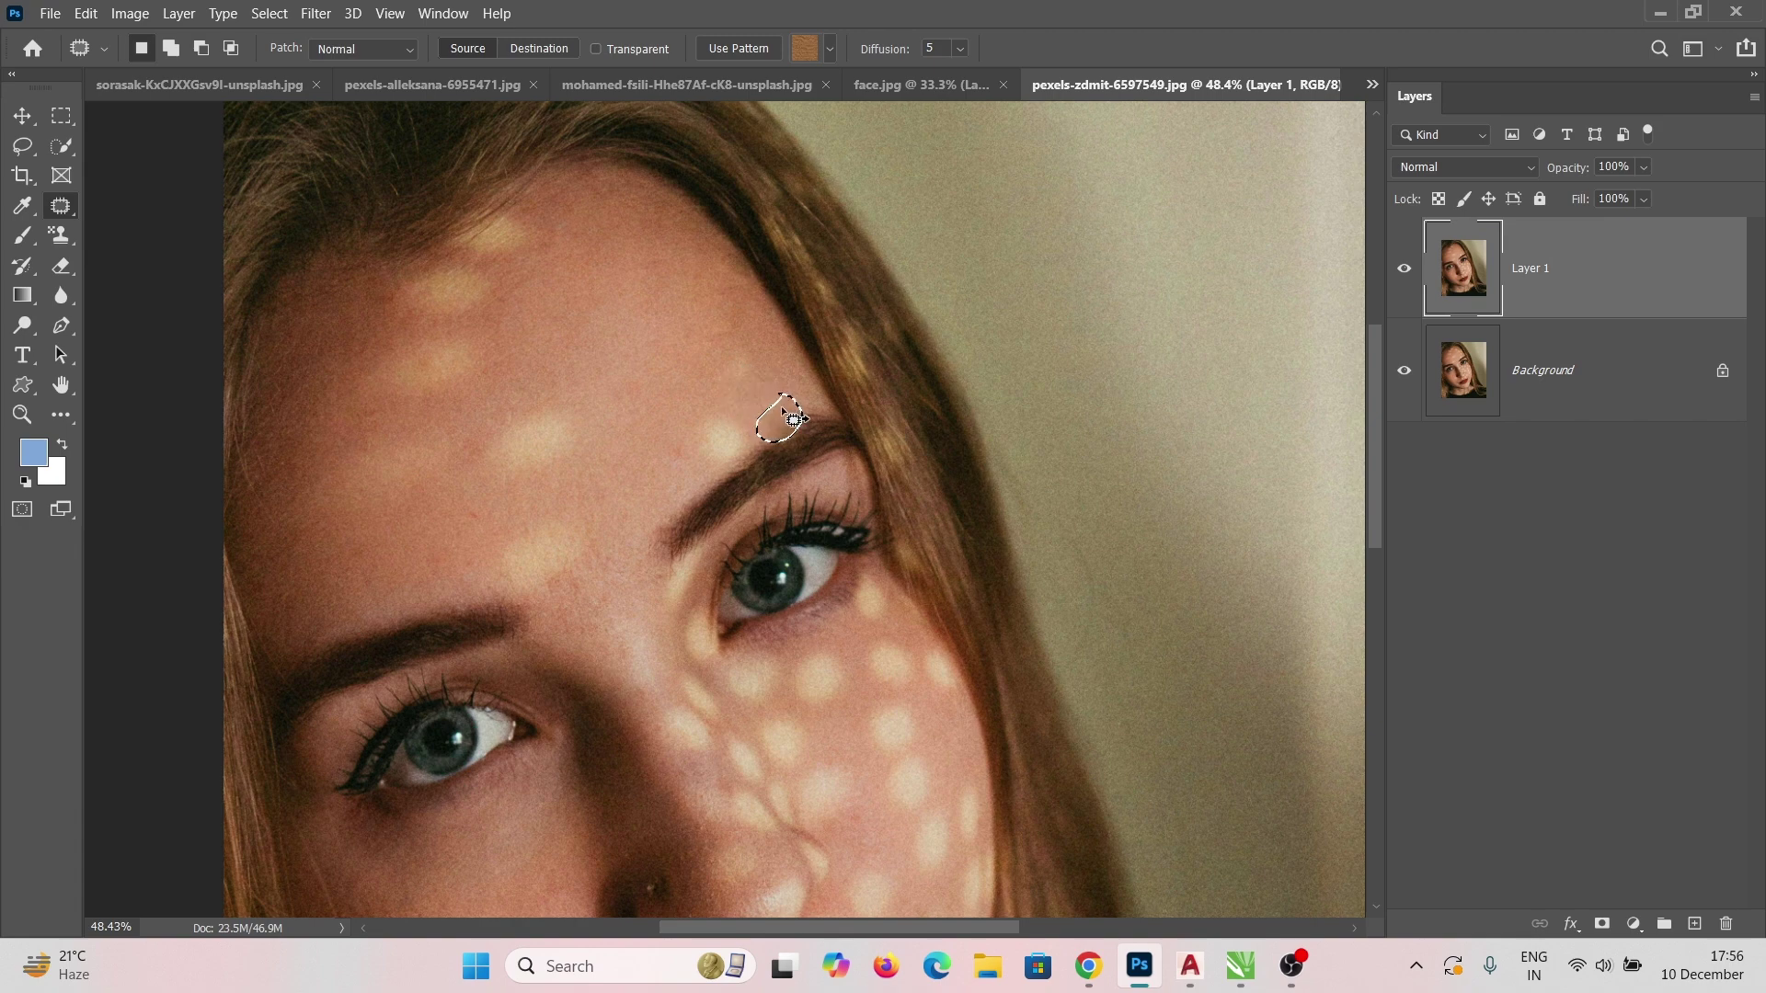
key("ctrl+d")
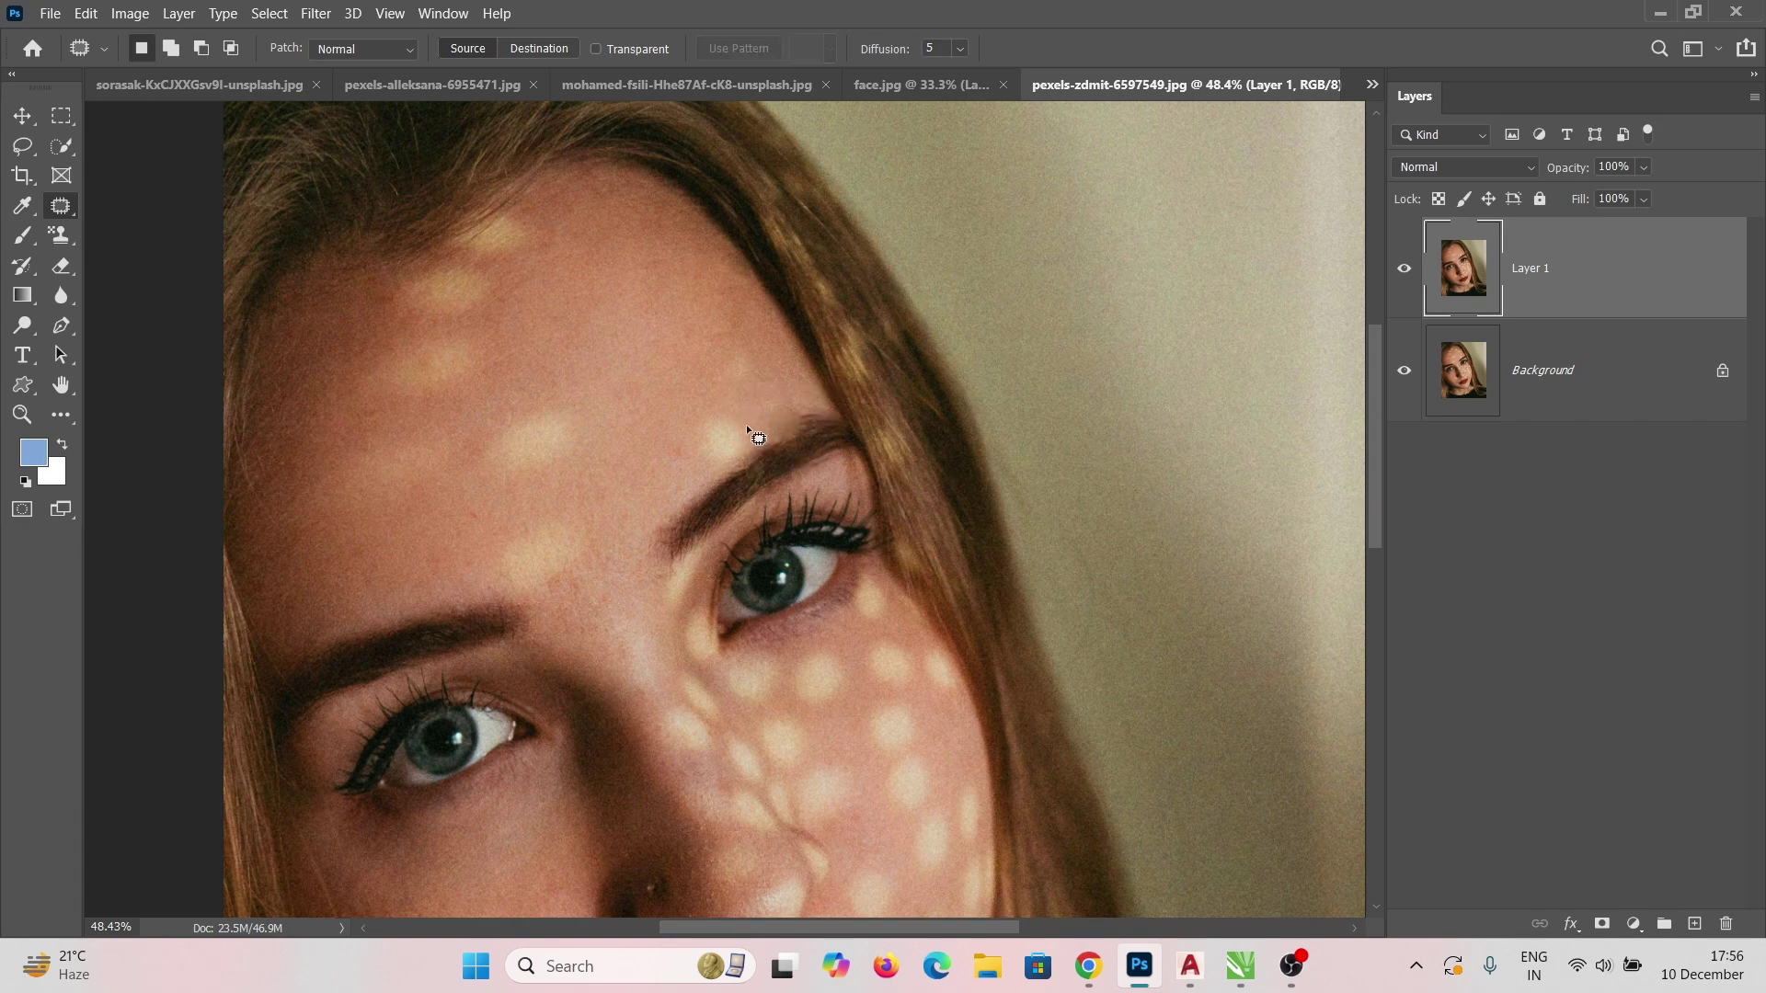
left_click_drag(747, 442, 704, 349)
key("ctrl+d")
mouse_move(602, 506)
left_mouse_down()
mouse_move(497, 549)
mouse_move(515, 587)
mouse_move(583, 557)
mouse_move(645, 470)
mouse_move(655, 513)
left_mouse_up()
key("ctrl+d")
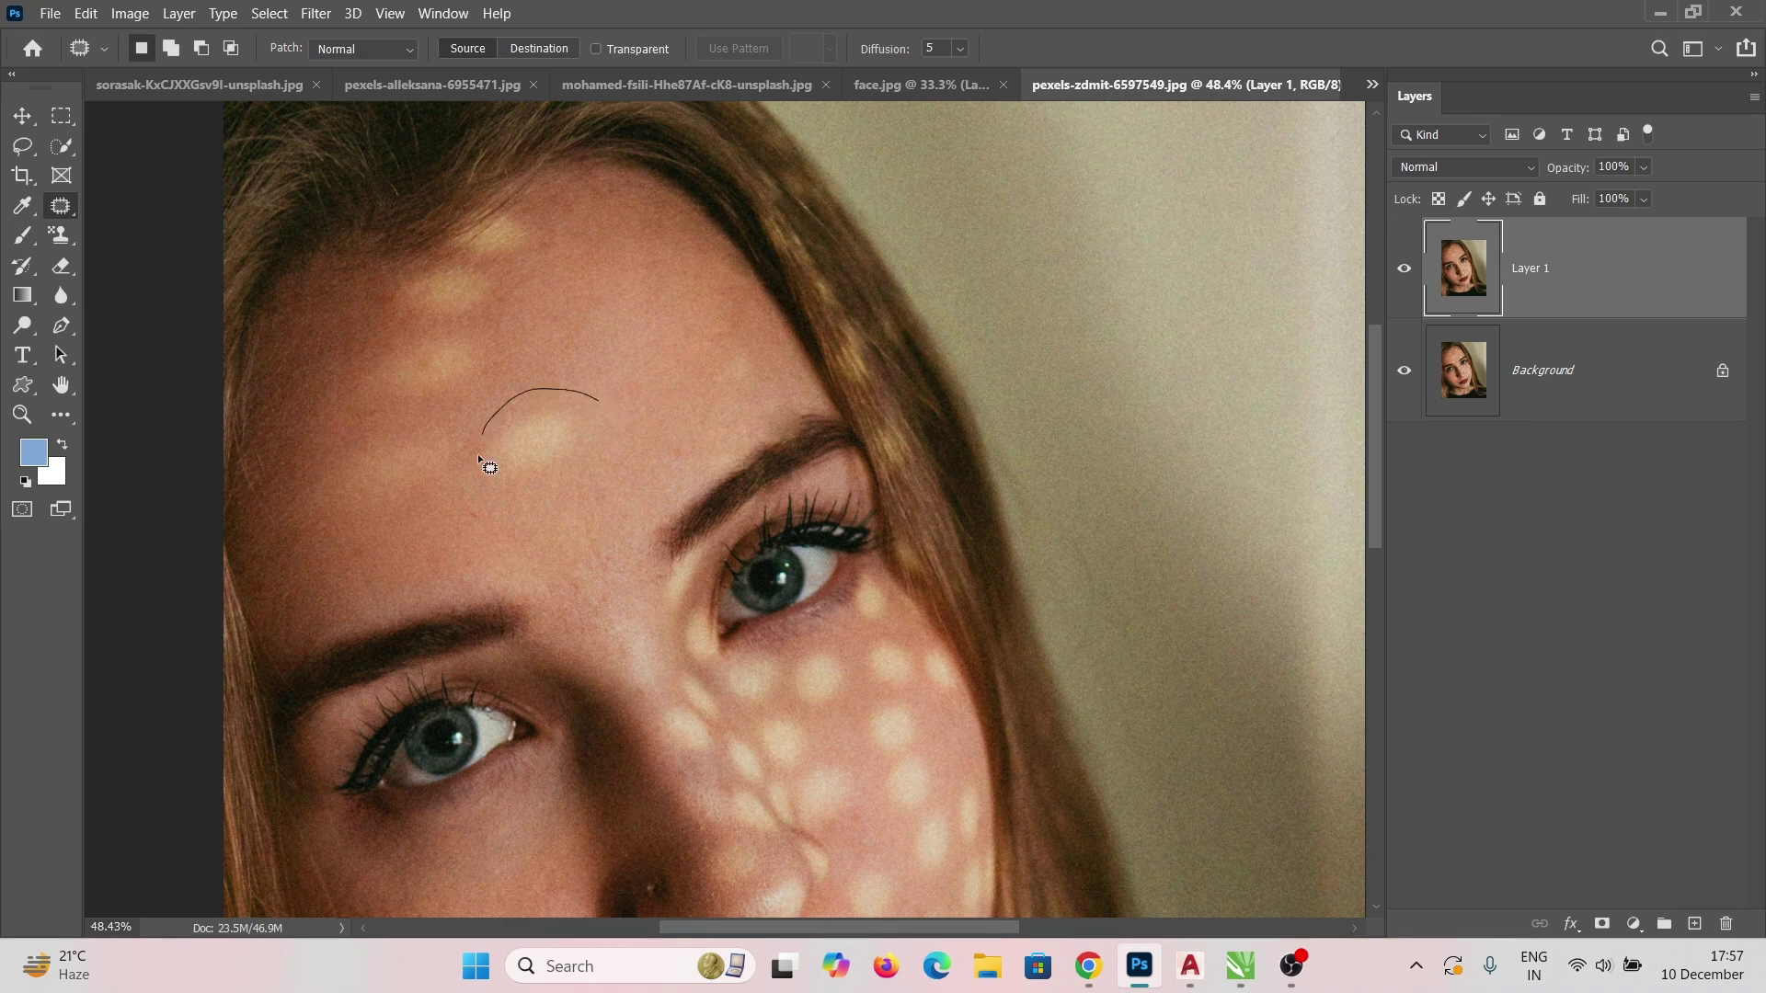
Patch the light spots in the middle of the forehead, on its left side and just below the hairline
mouse_move(478, 454)
left_mouse_down()
mouse_move(607, 412)
mouse_move(591, 318)
left_mouse_up()
key("ctrl+d")
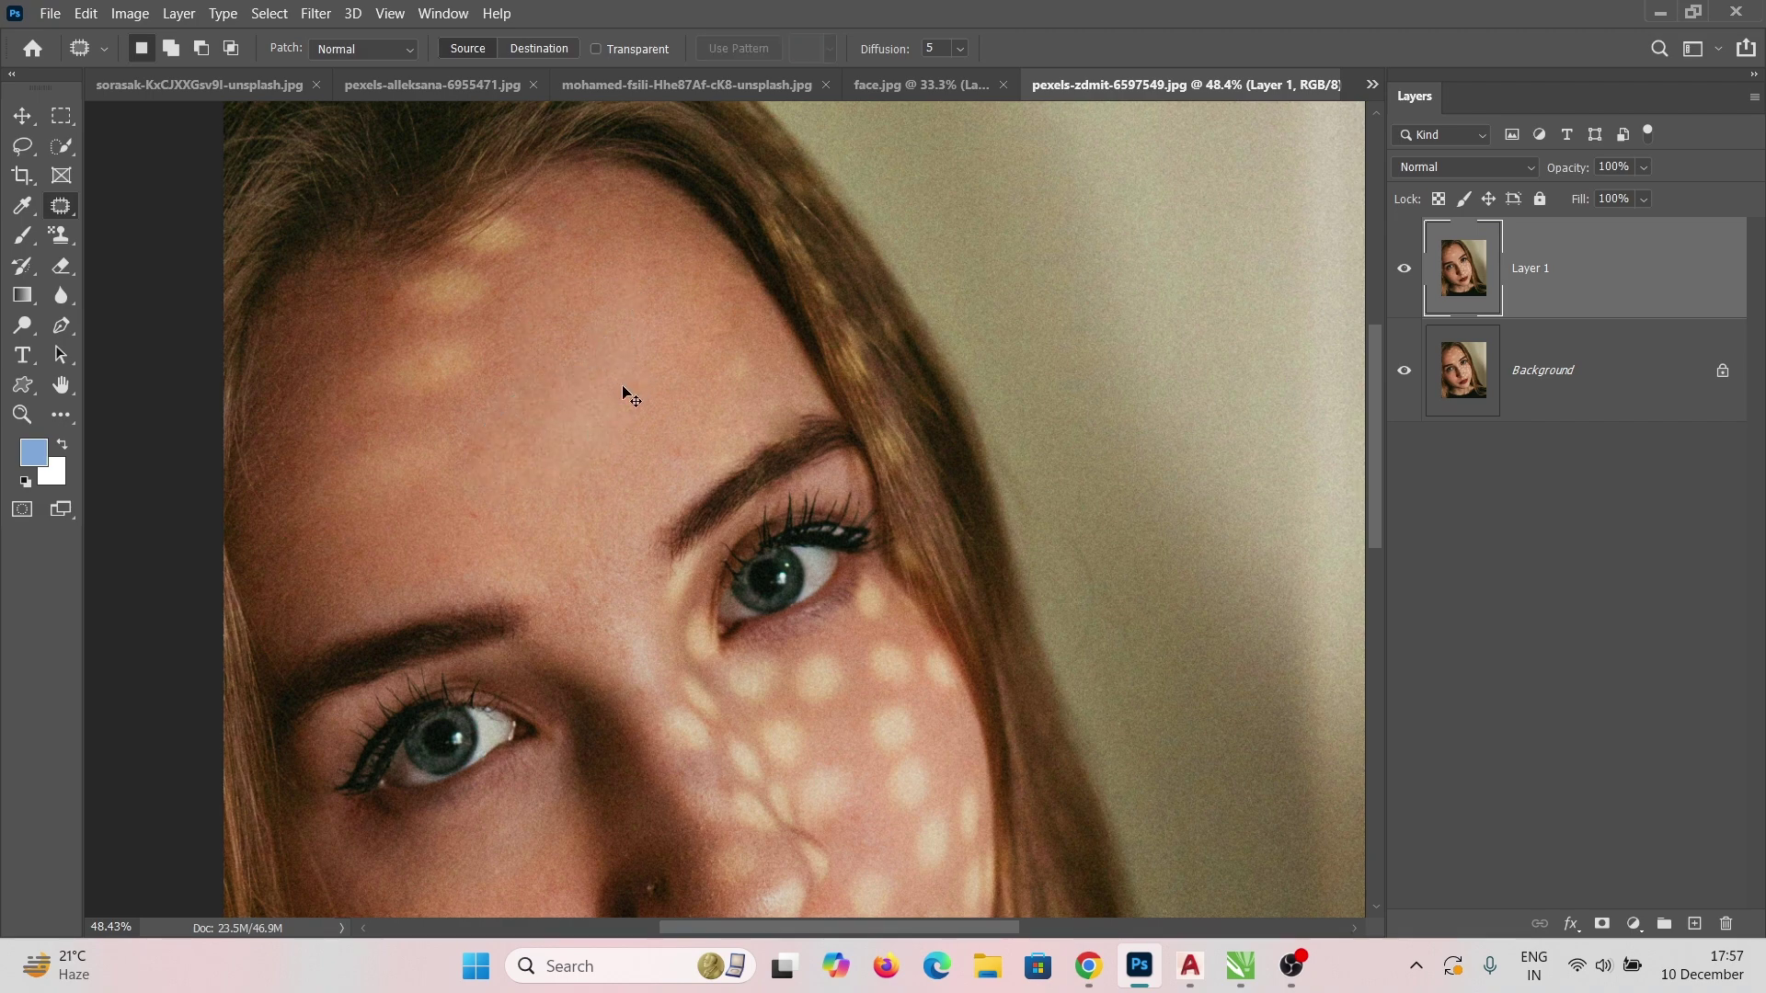
mouse_move(405, 336)
left_mouse_down()
mouse_move(361, 398)
mouse_move(512, 367)
mouse_move(400, 348)
mouse_move(584, 382)
left_mouse_up()
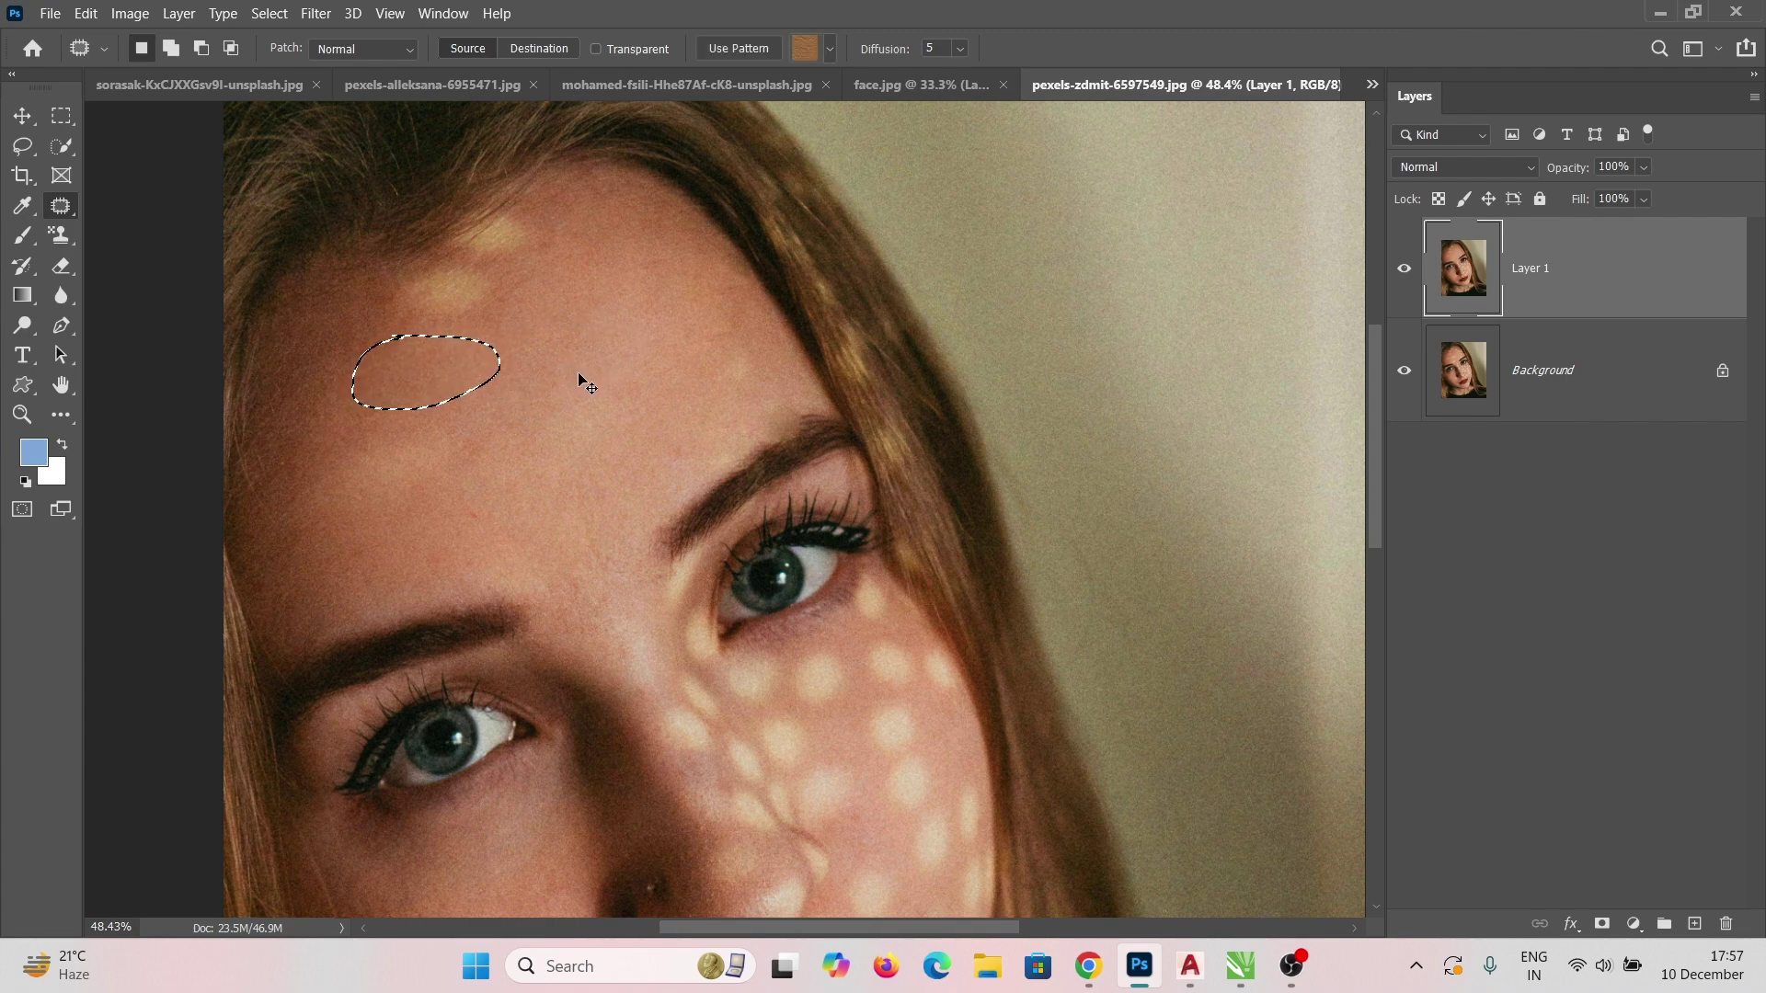
key("ctrl+d")
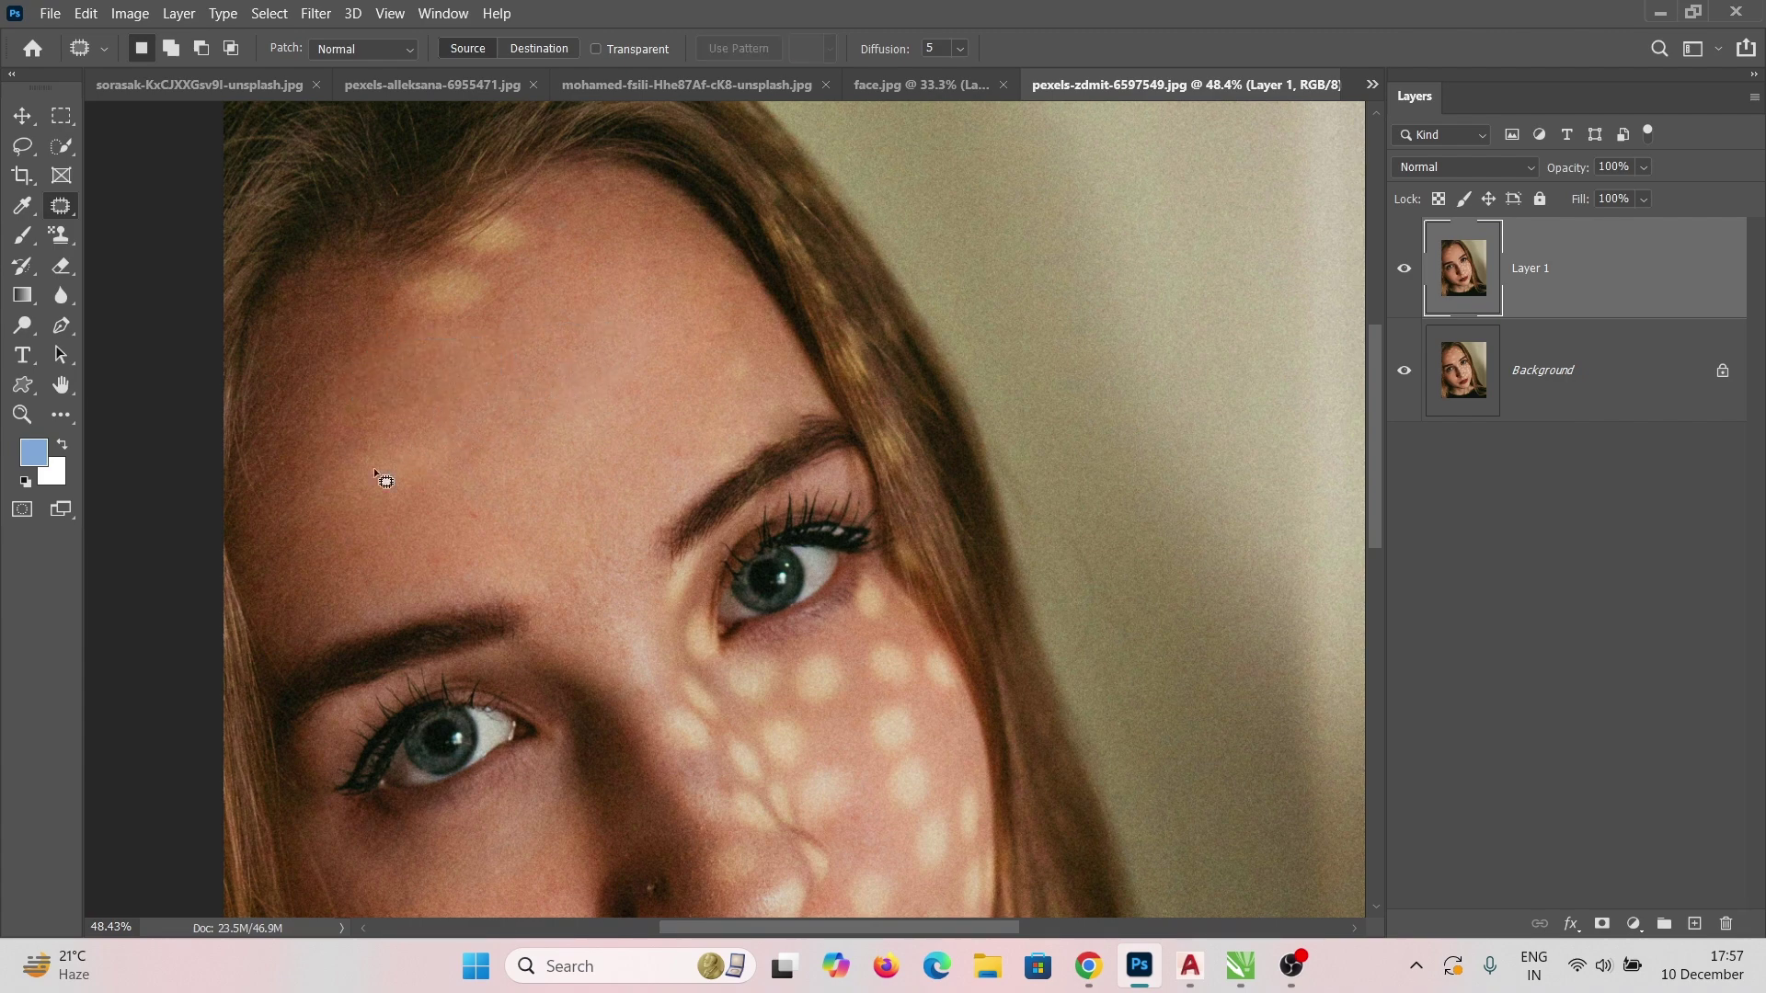
mouse_move(482, 293)
left_mouse_down()
mouse_move(490, 268)
mouse_move(460, 287)
mouse_move(532, 221)
mouse_move(488, 265)
mouse_move(438, 237)
mouse_move(560, 179)
left_mouse_up()
left_click(545, 280)
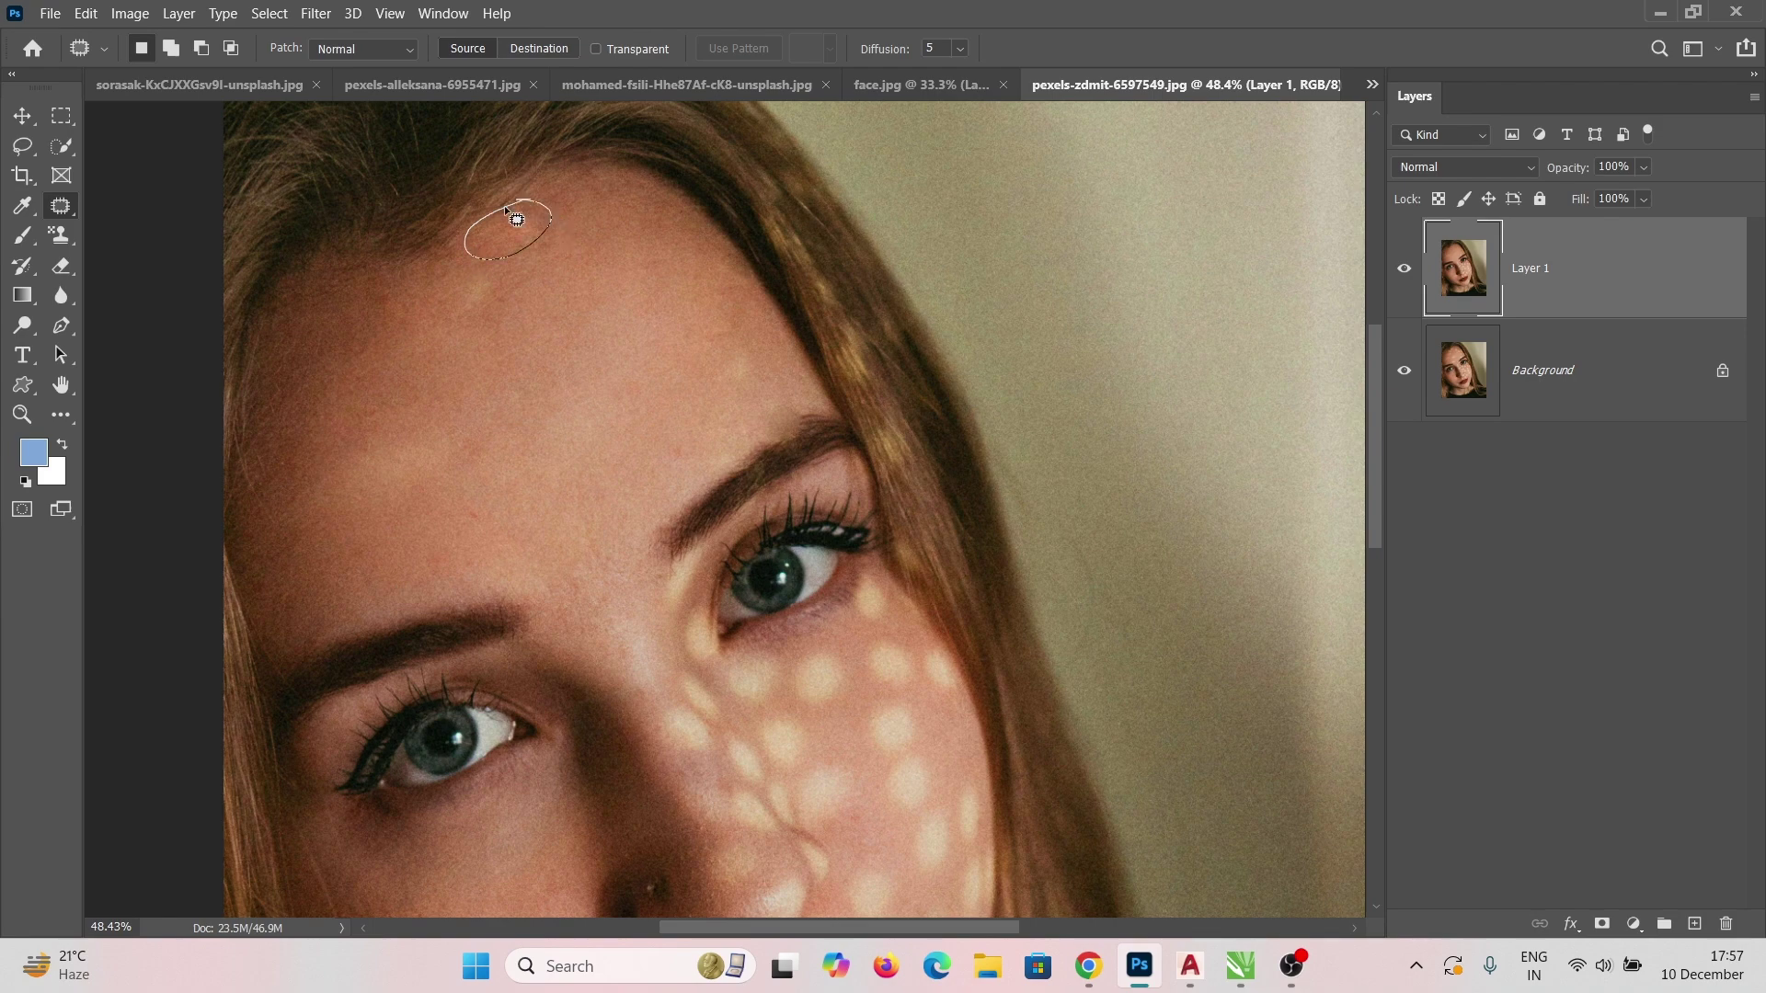
Patch the remaining light spots along the hairline with even forehead skin and clear the selection
mouse_move(505, 210)
left_mouse_down()
mouse_move(571, 276)
mouse_move(414, 257)
mouse_move(468, 316)
mouse_move(493, 265)
mouse_move(518, 377)
left_mouse_up()
left_click(495, 273)
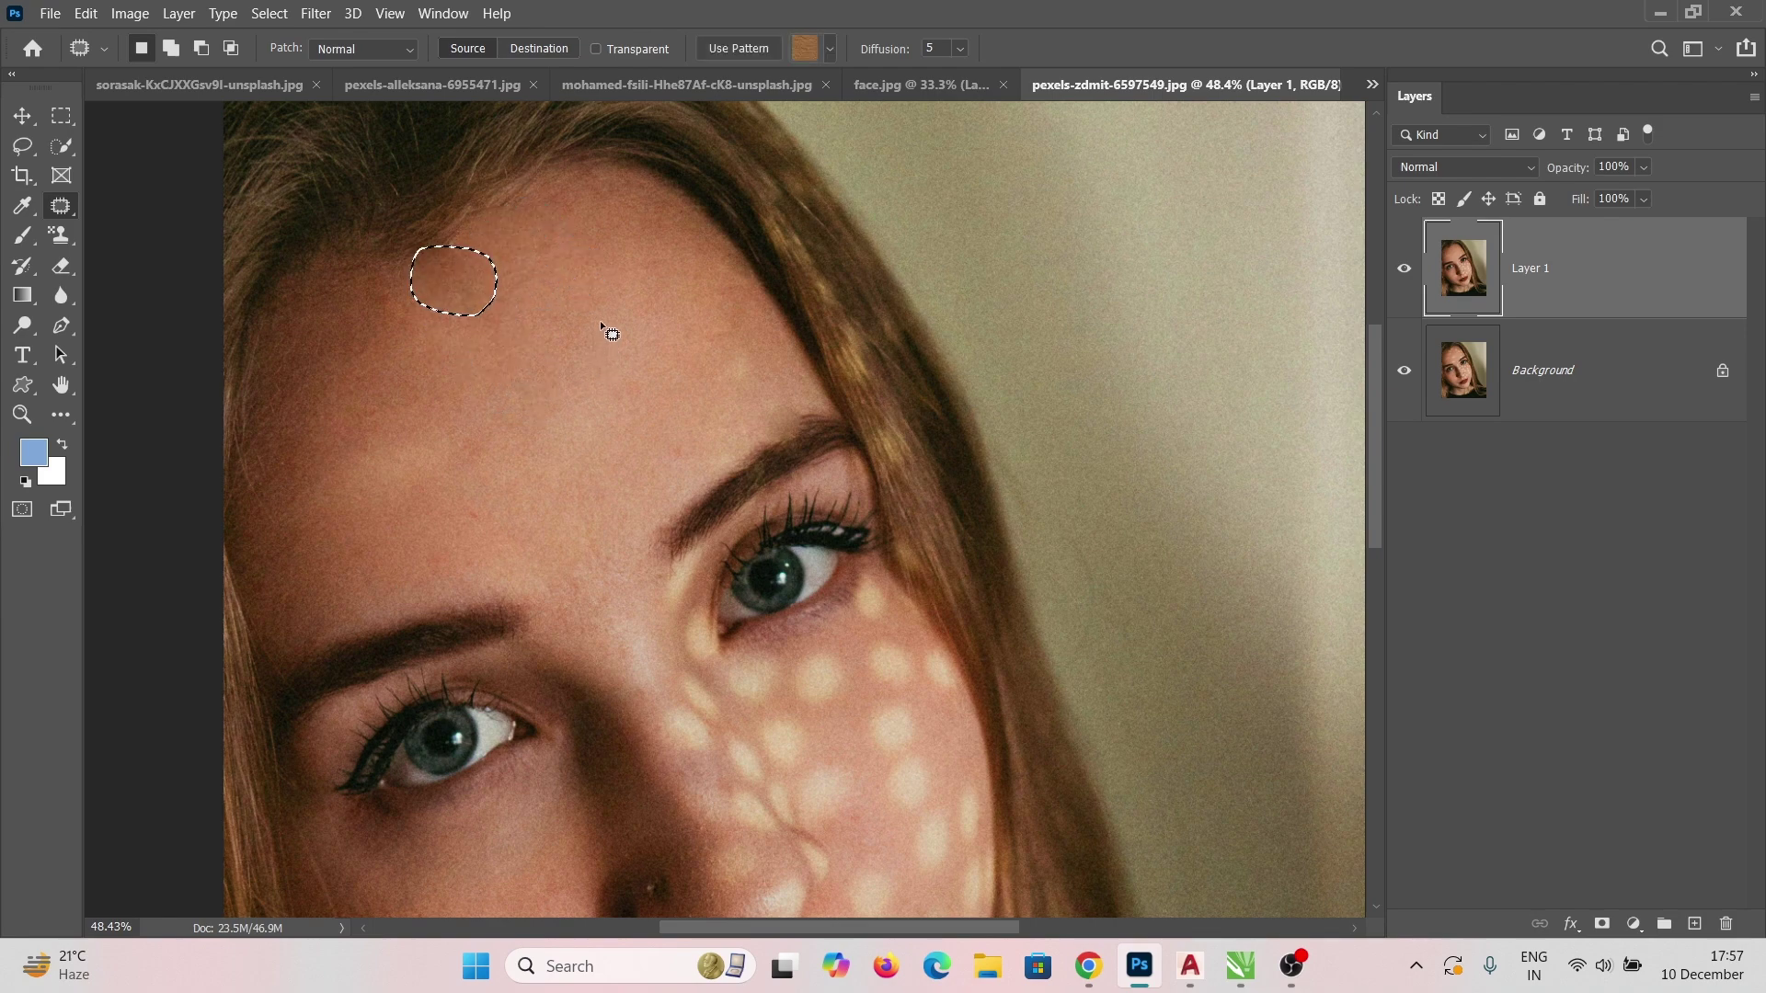
left_click(601, 320)
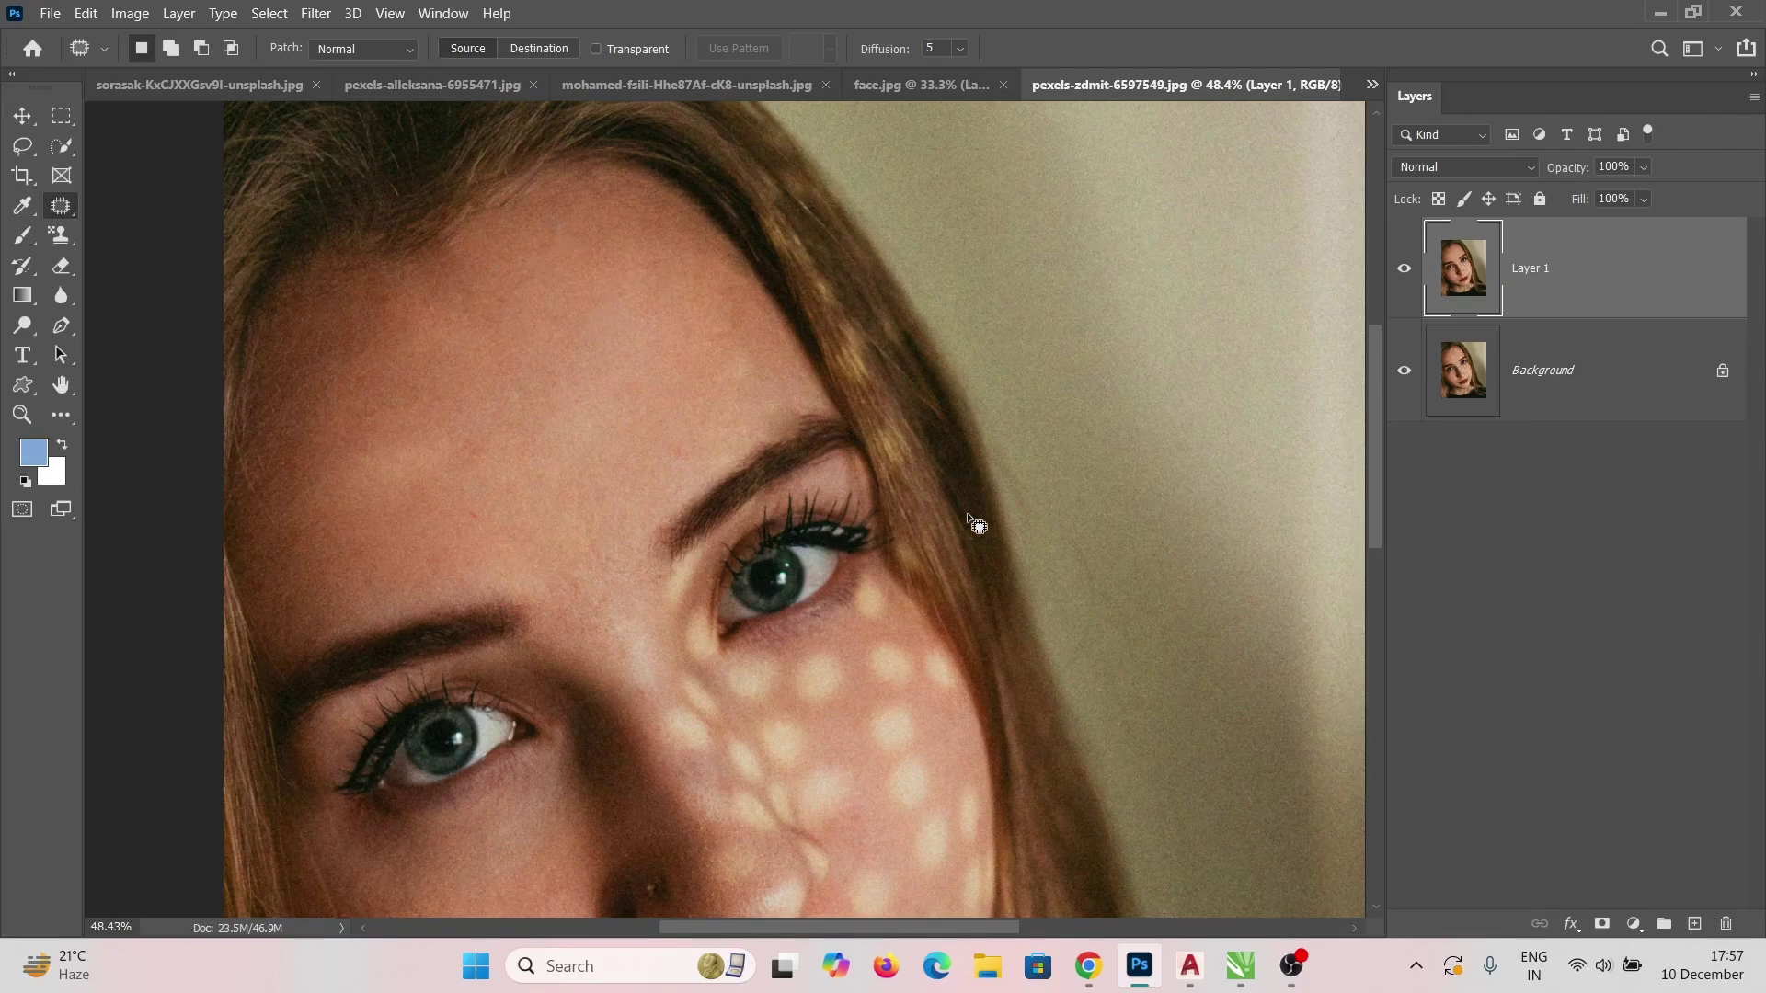
Compare the forehead before and after patching by repeatedly hiding and showing Layer 1, leaving it visible
left_click(1406, 273)
left_click(1406, 272)
left_click(1405, 272)
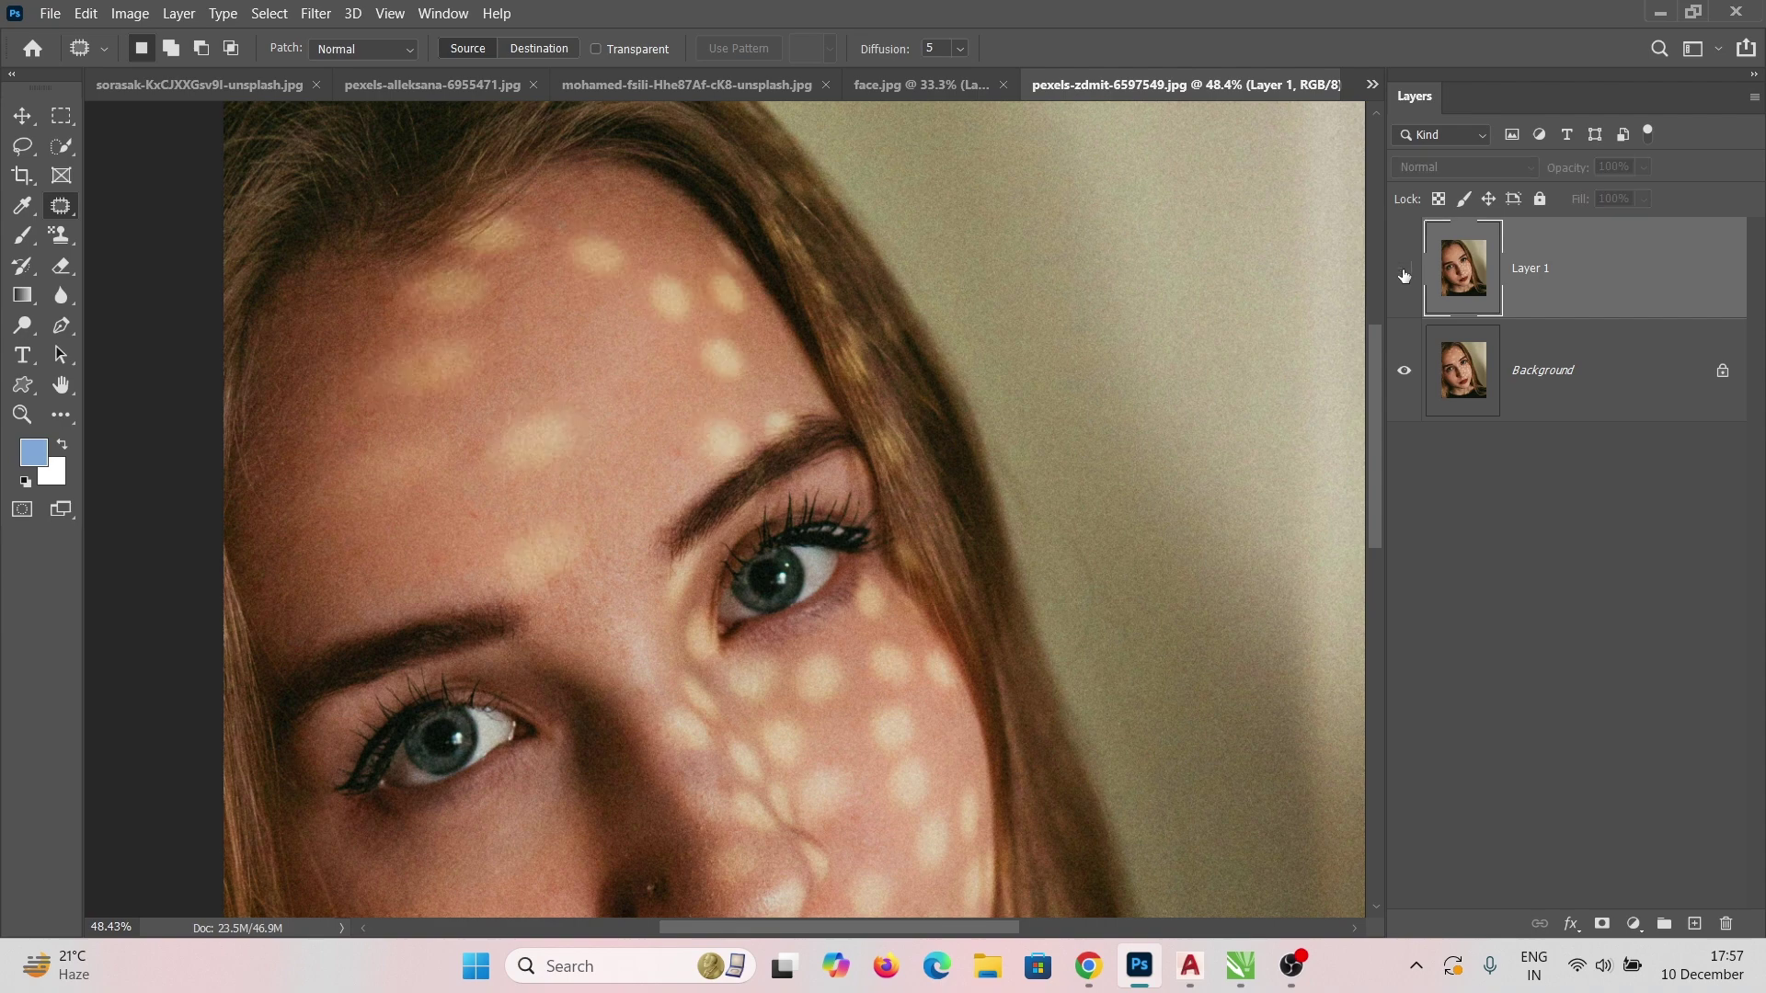
left_click(1404, 273)
left_click(1405, 273)
left_click(1405, 273)
left_click(1404, 273)
left_click(1405, 273)
left_click(1404, 273)
left_click(1404, 273)
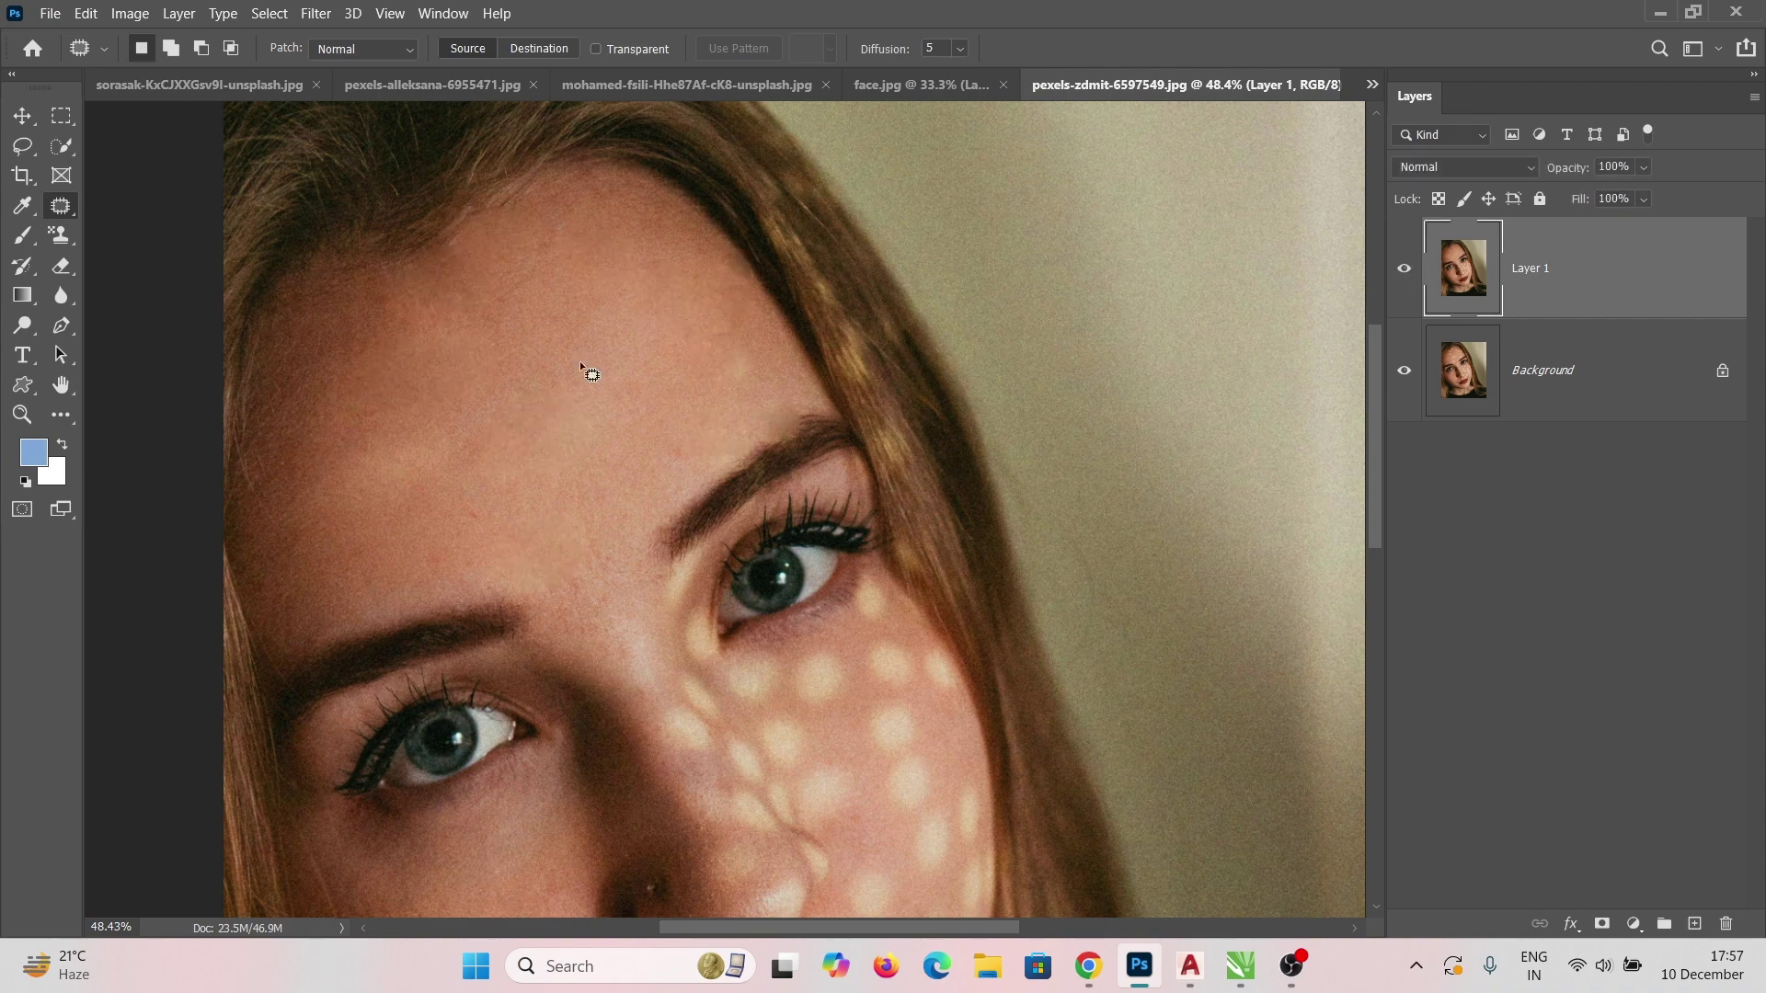
left_click(1407, 278)
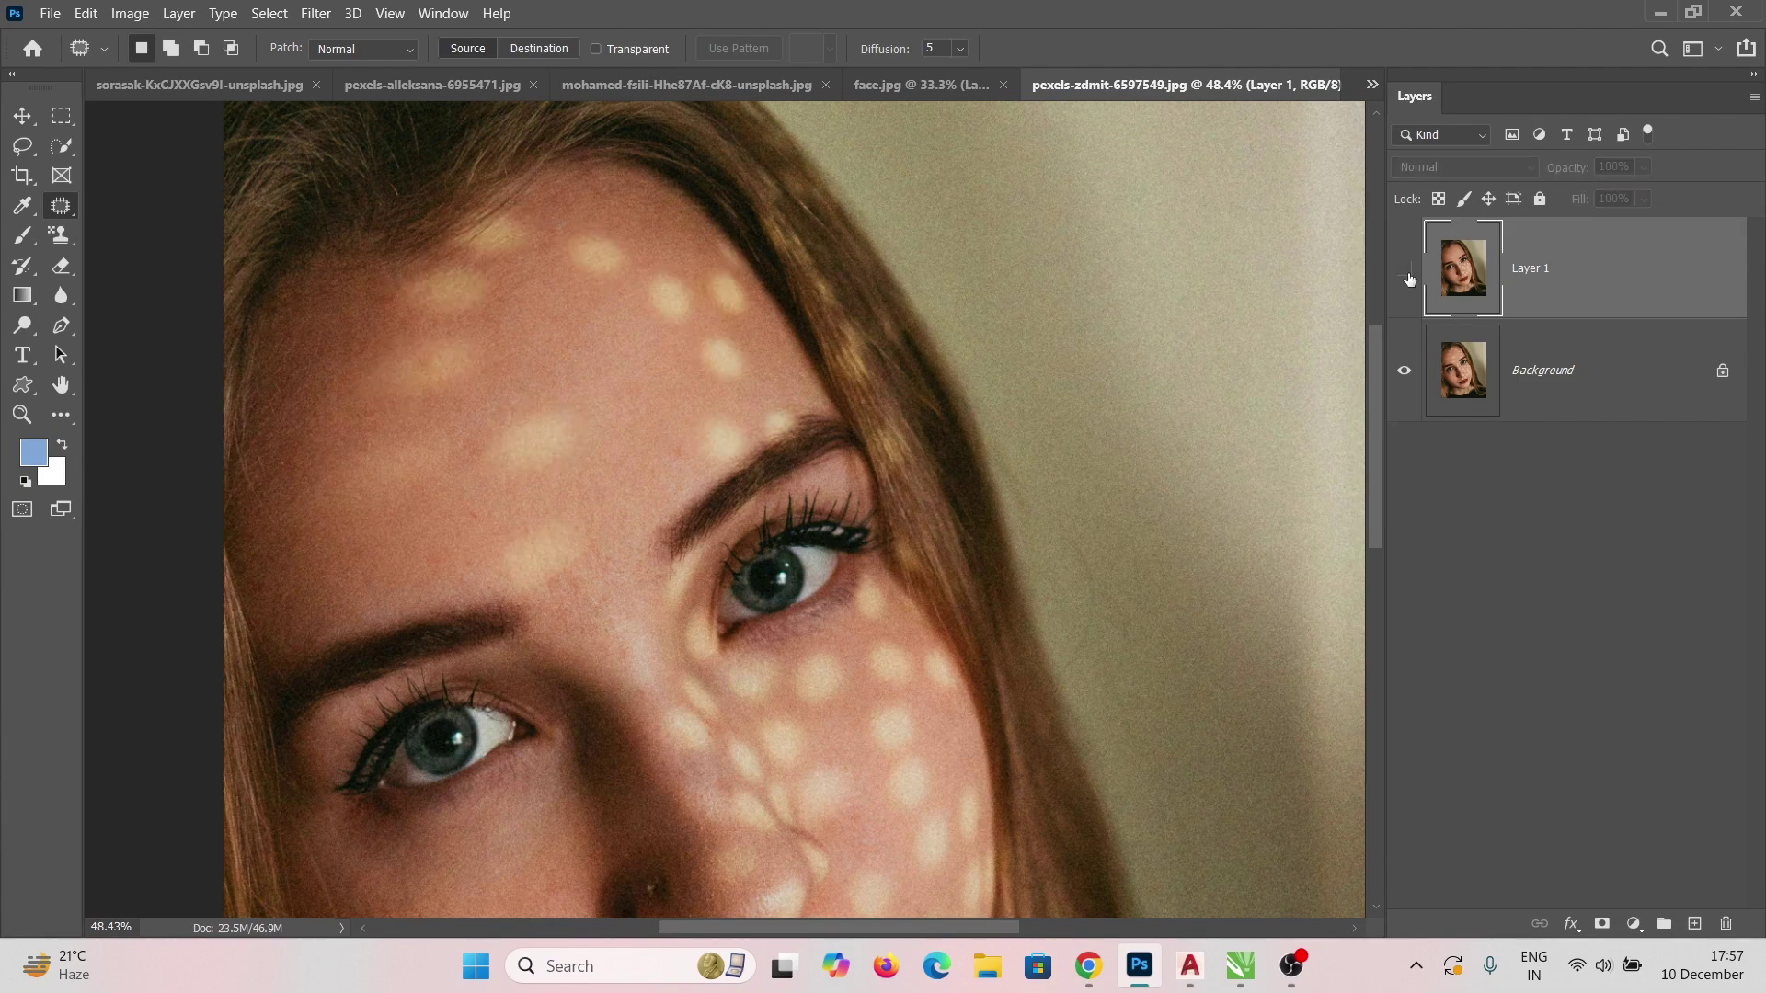
left_click(1407, 275)
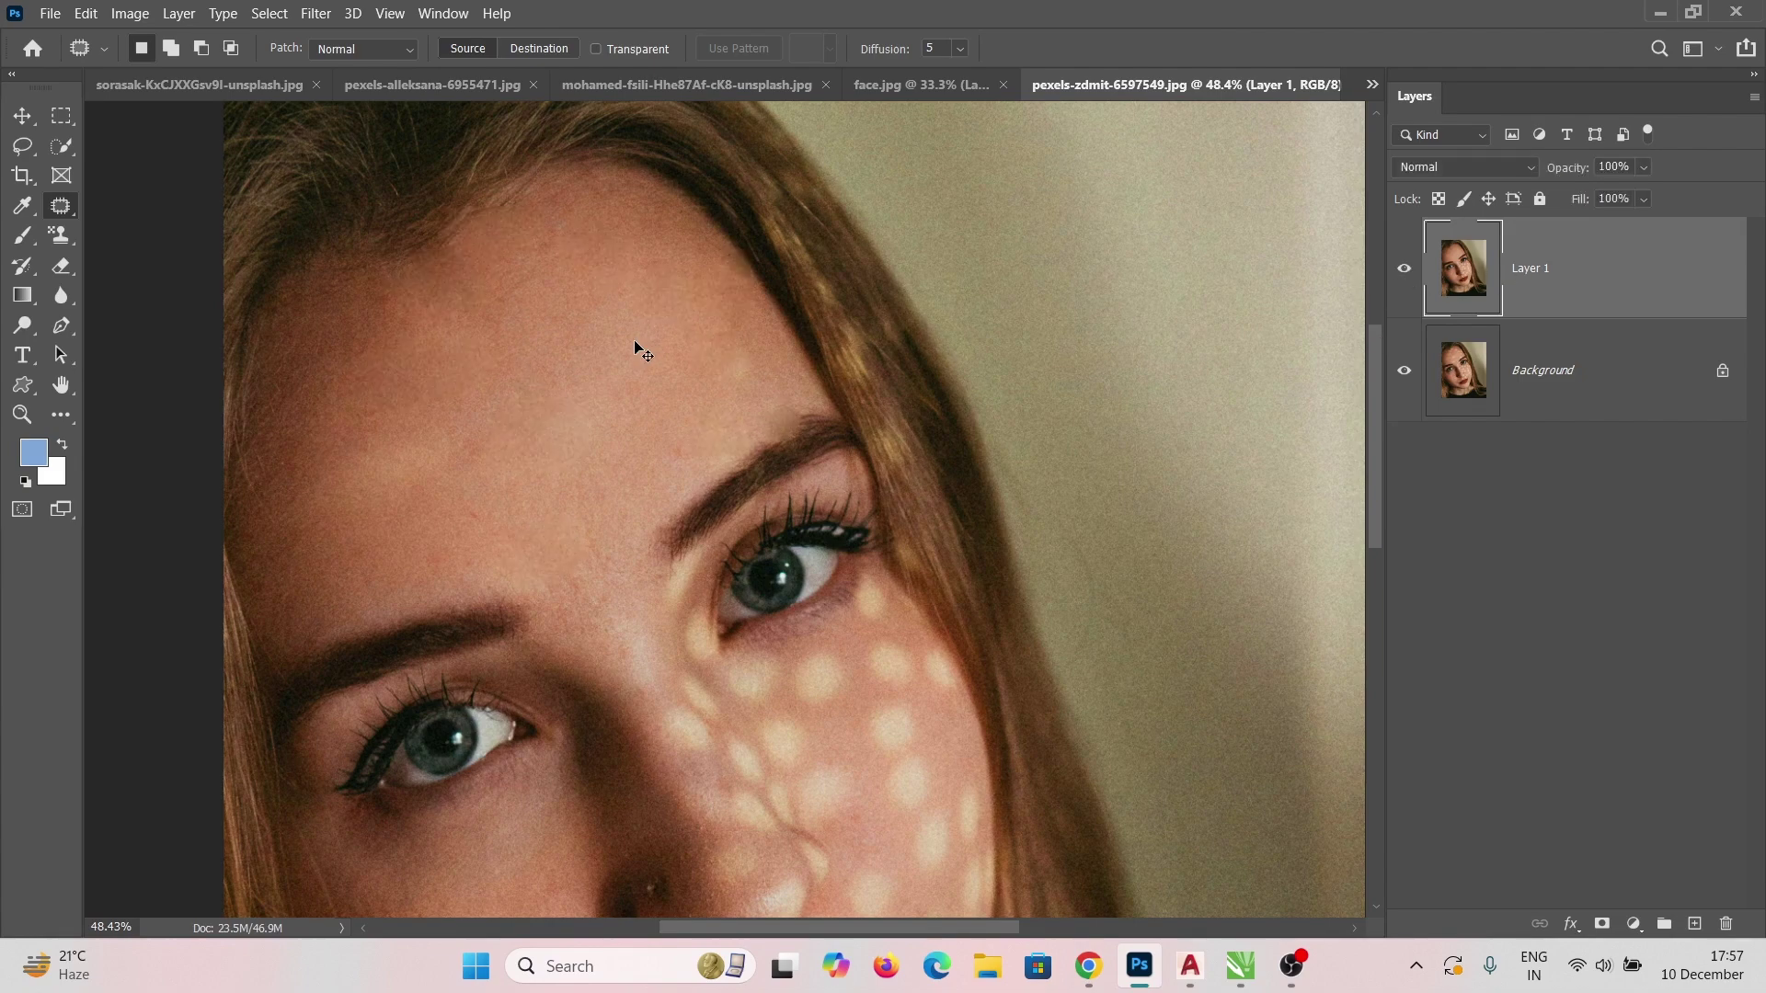
Switch to the pexels-aadil-2598024.jpg portrait and duplicate its Background layer
key("ctrl+Tab")
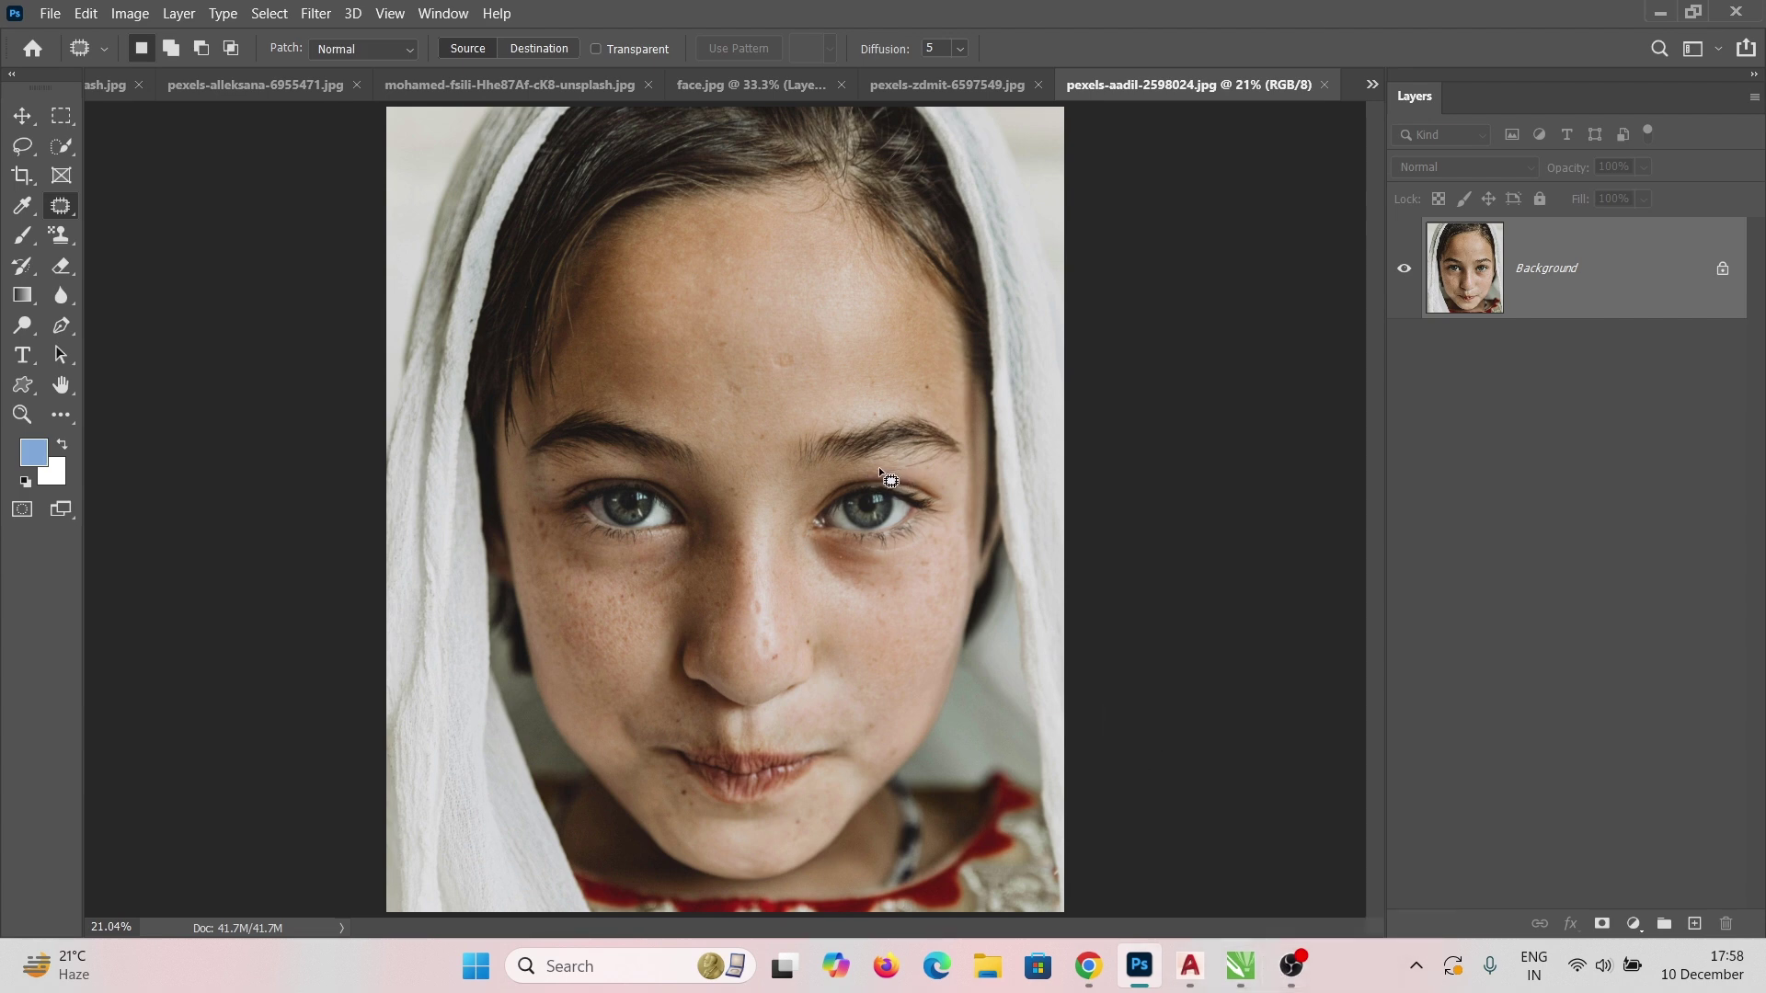
key("ctrl+j")
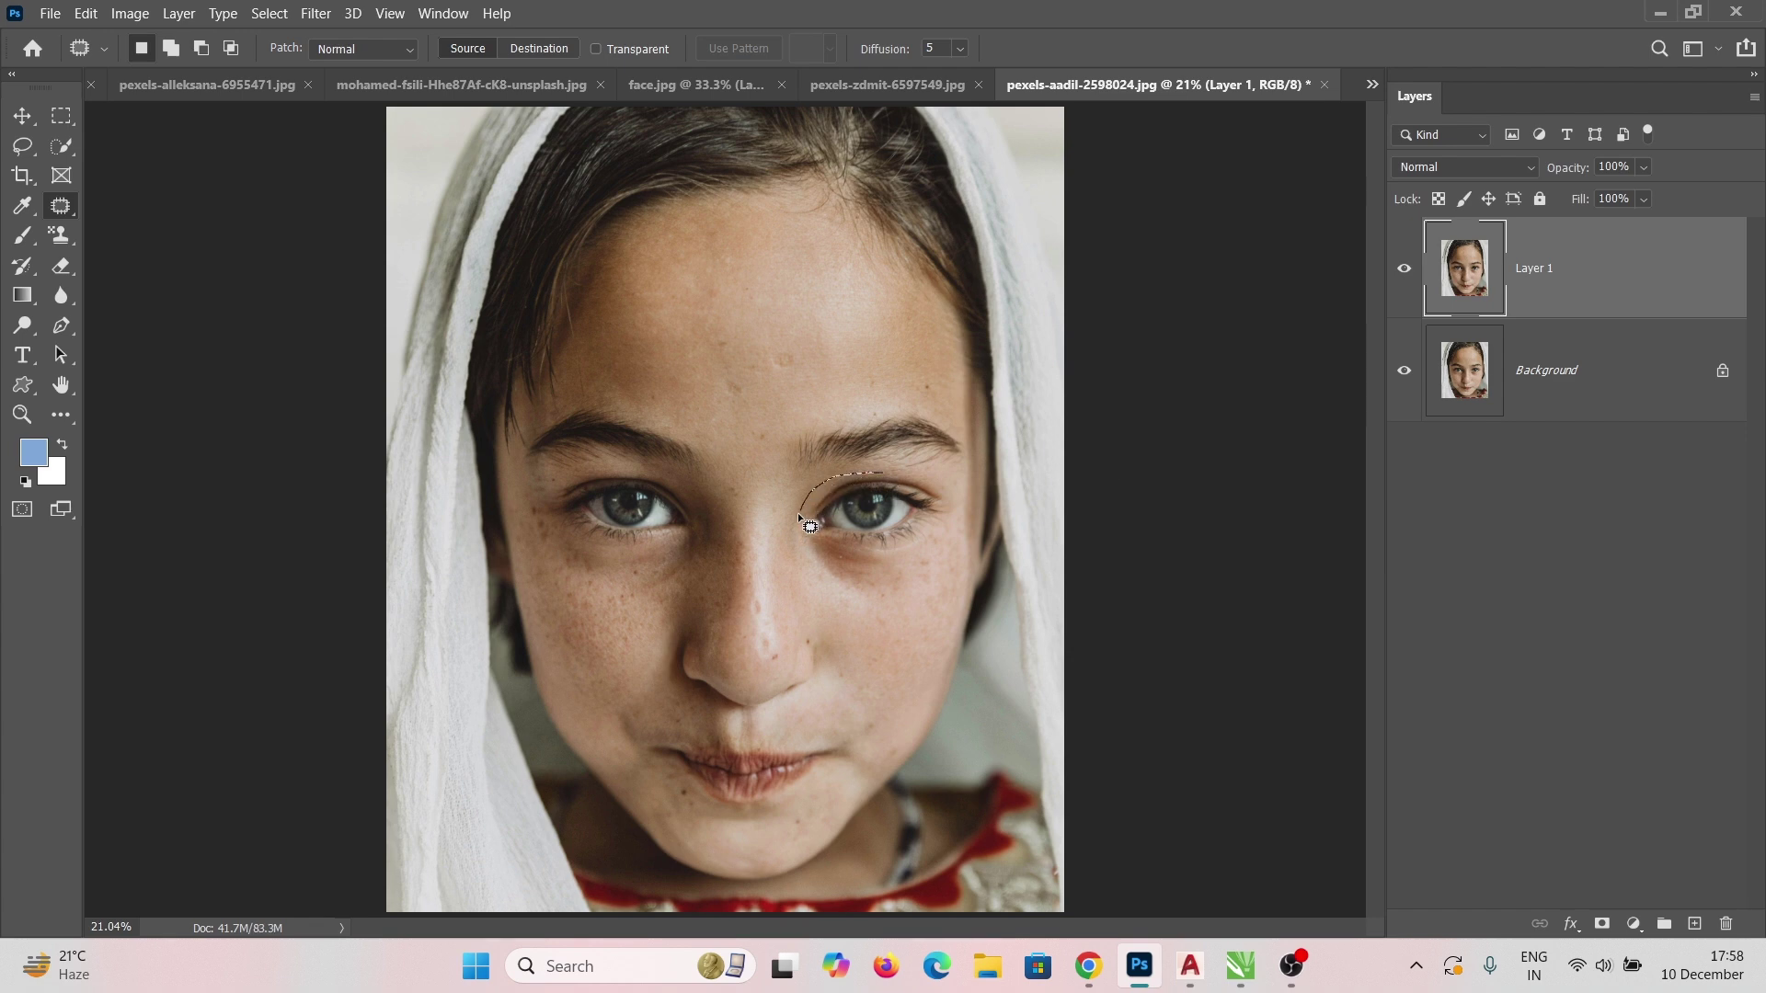
Patch over the eye on the right of the photo with forehead skin and deselect
mouse_move(830, 566)
left_mouse_down()
mouse_move(869, 581)
mouse_move(921, 556)
left_mouse_up()
mouse_move(889, 475)
left_mouse_down()
mouse_move(855, 436)
mouse_move(845, 346)
mouse_move(863, 337)
mouse_move(815, 341)
mouse_move(825, 359)
left_mouse_up()
key("ctrl+d")
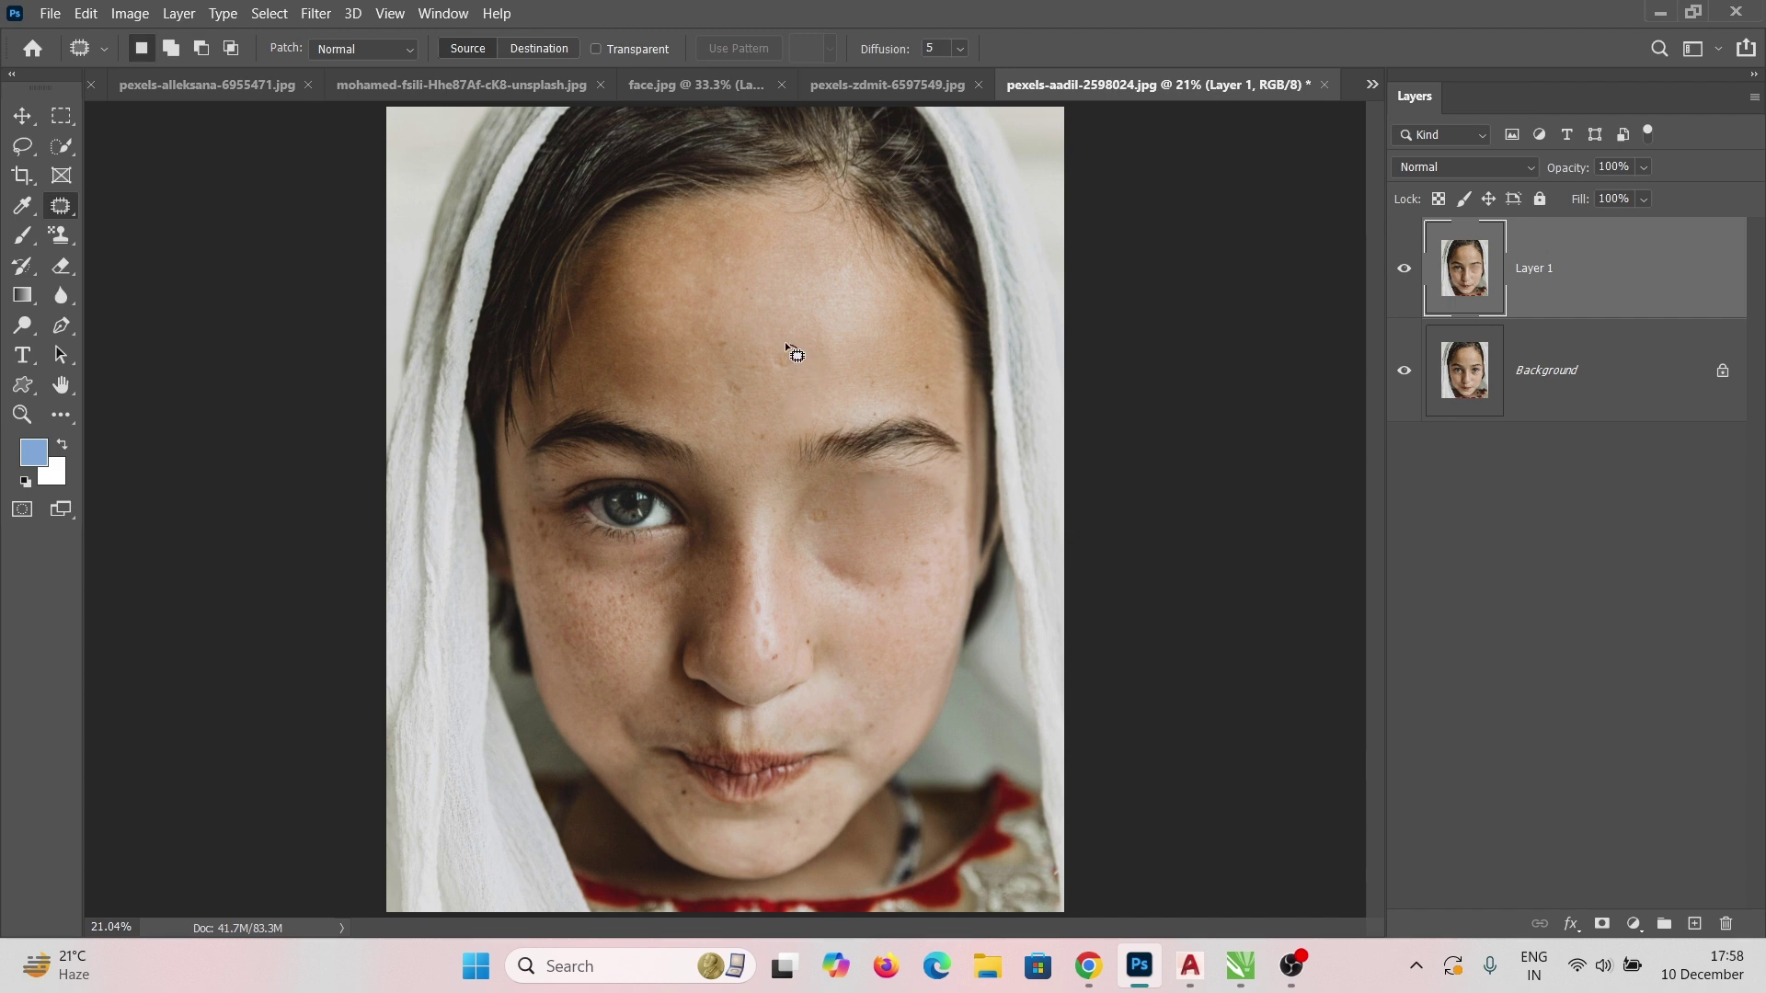
Patch the small forehead blemishes and the leftover shadow beneath the removed eye with clean skin
mouse_move(789, 350)
left_mouse_down()
mouse_move(725, 375)
mouse_move(742, 379)
mouse_move(784, 351)
mouse_move(708, 347)
mouse_move(727, 295)
mouse_move(699, 293)
mouse_move(755, 284)
left_mouse_up()
left_click(755, 293)
mouse_move(815, 550)
left_mouse_down()
mouse_move(877, 608)
mouse_move(883, 583)
mouse_move(848, 553)
mouse_move(839, 612)
mouse_move(901, 546)
left_mouse_up()
left_click(901, 547)
mouse_move(809, 554)
left_mouse_down()
mouse_move(931, 555)
mouse_move(911, 549)
mouse_move(934, 655)
left_mouse_up()
left_click(875, 583)
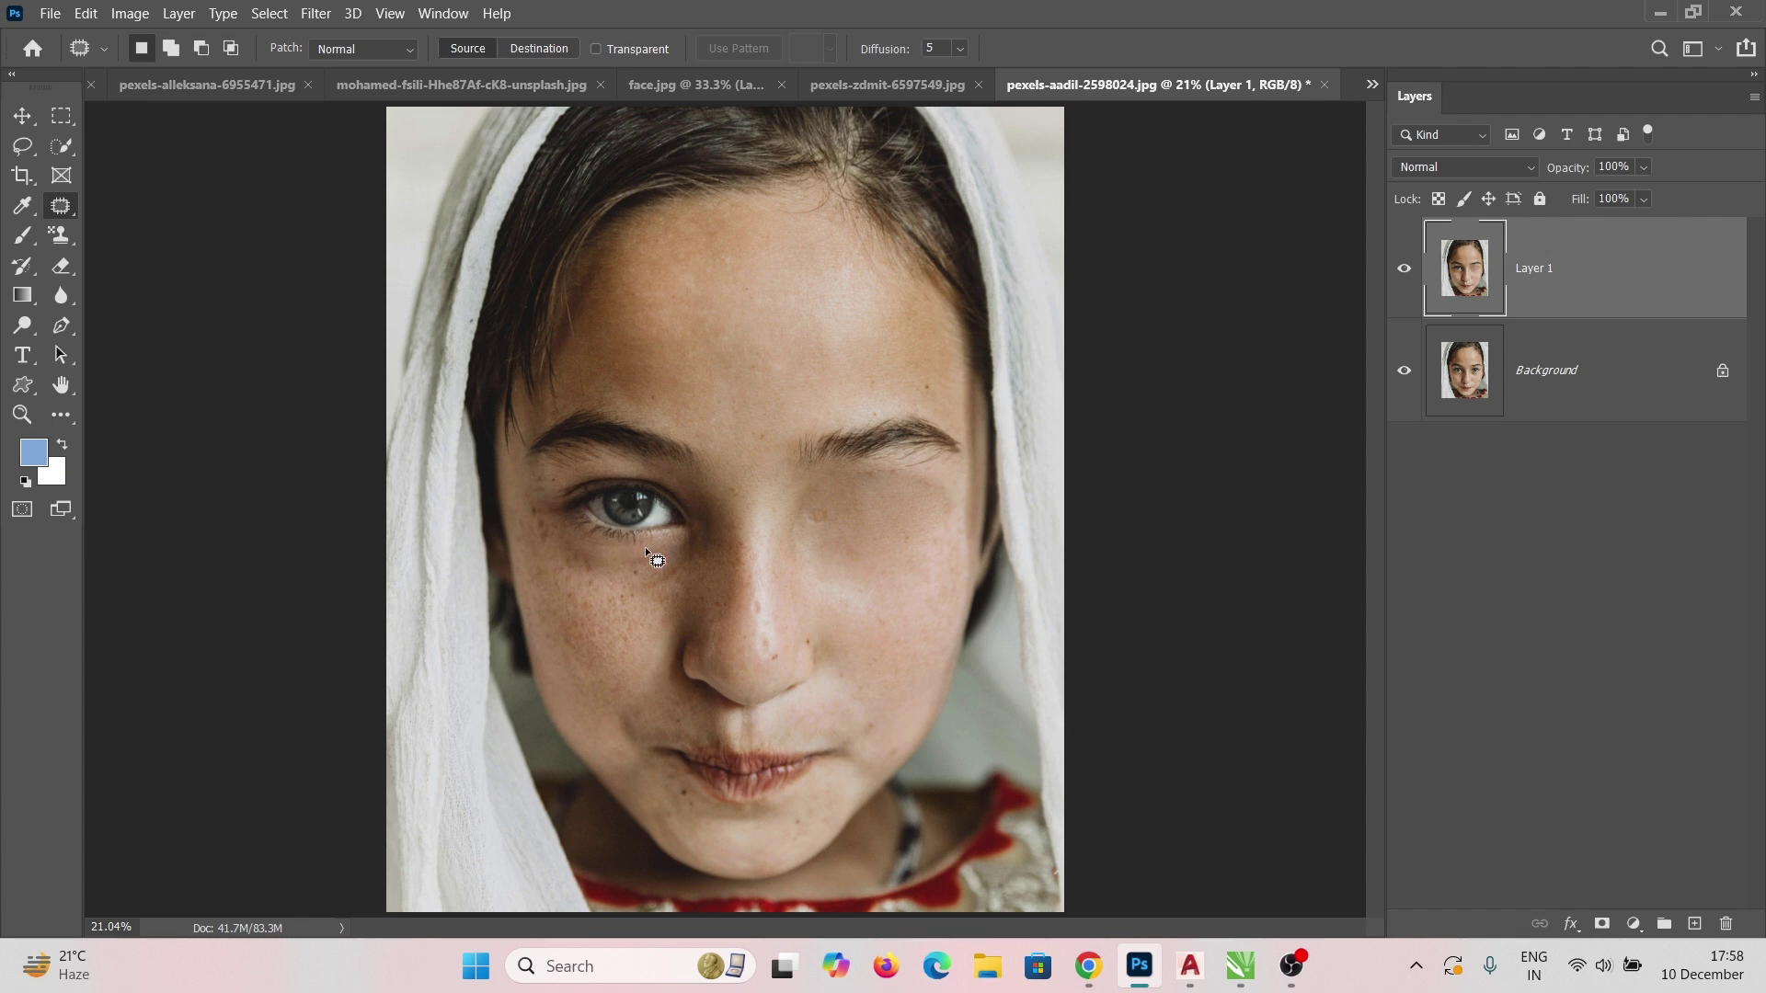
Patch over the remaining eye on the left of the photo with forehead skin and deselect
left_click_drag(698, 505, 617, 469)
left_click_drag(707, 509, 713, 379)
key("ctrl+d")
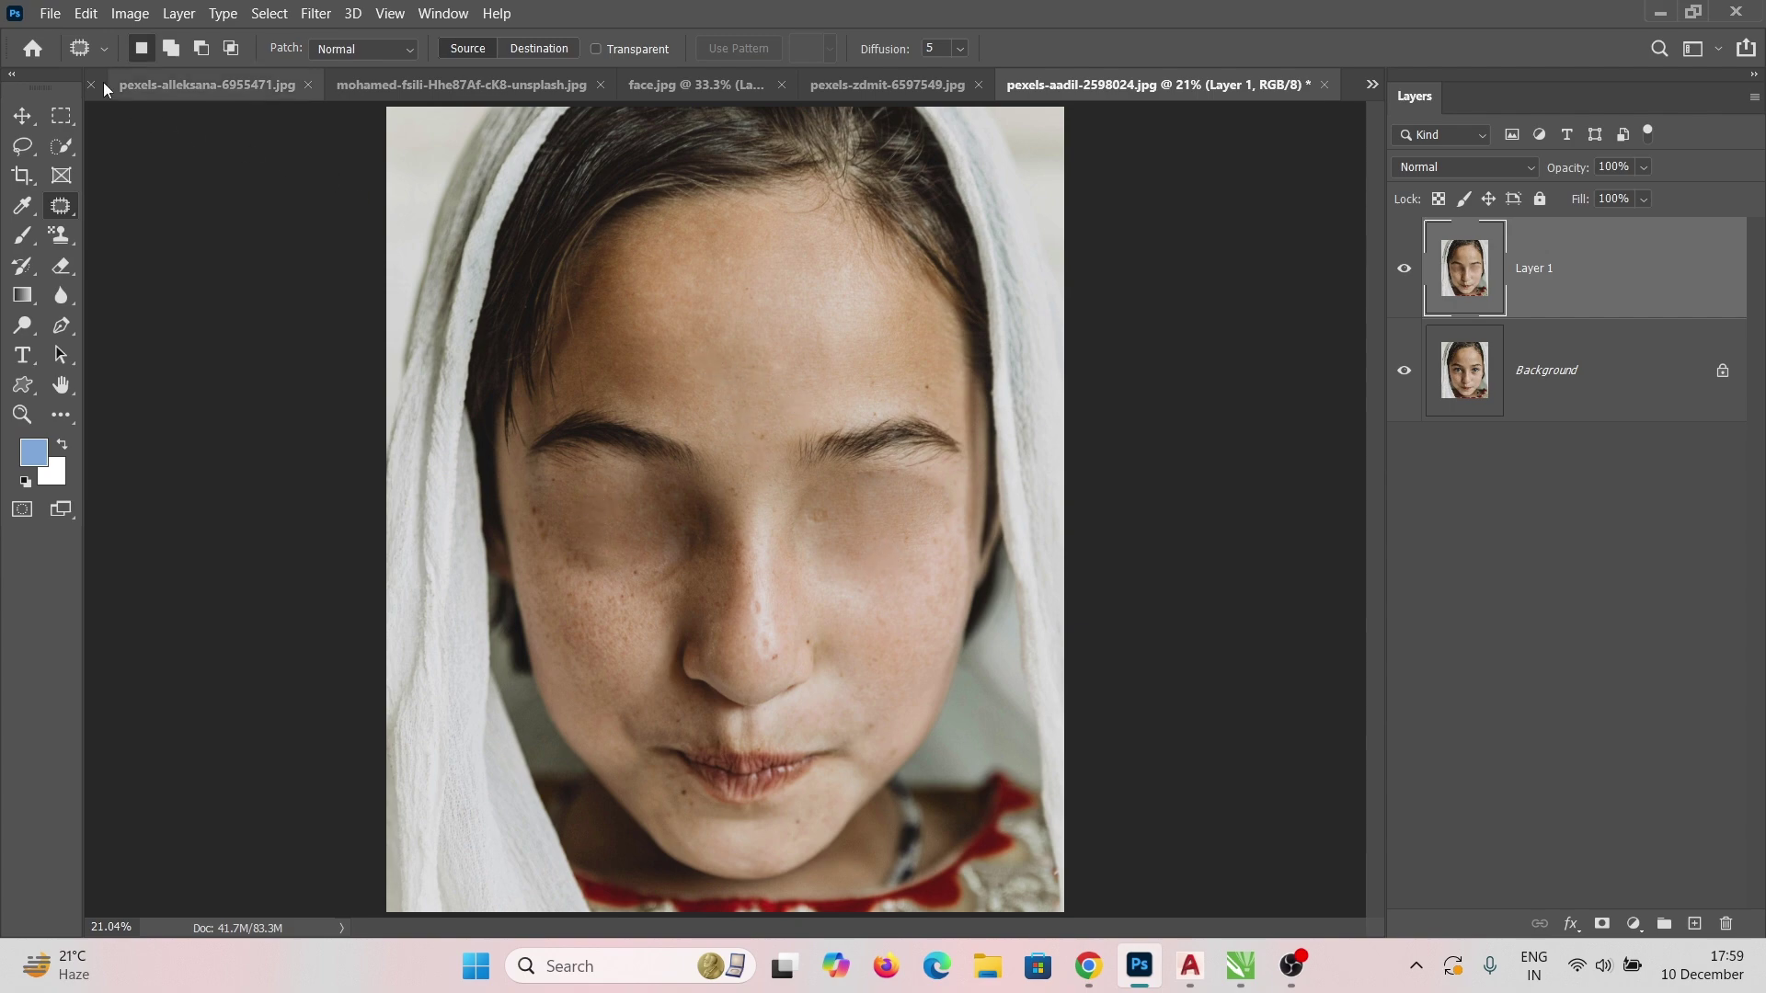
Browse the Downloads and Photoshop Pictures folders for an image with an eye to sample
left_click(50, 13)
left_click(513, 313)
key("ctrl+o")
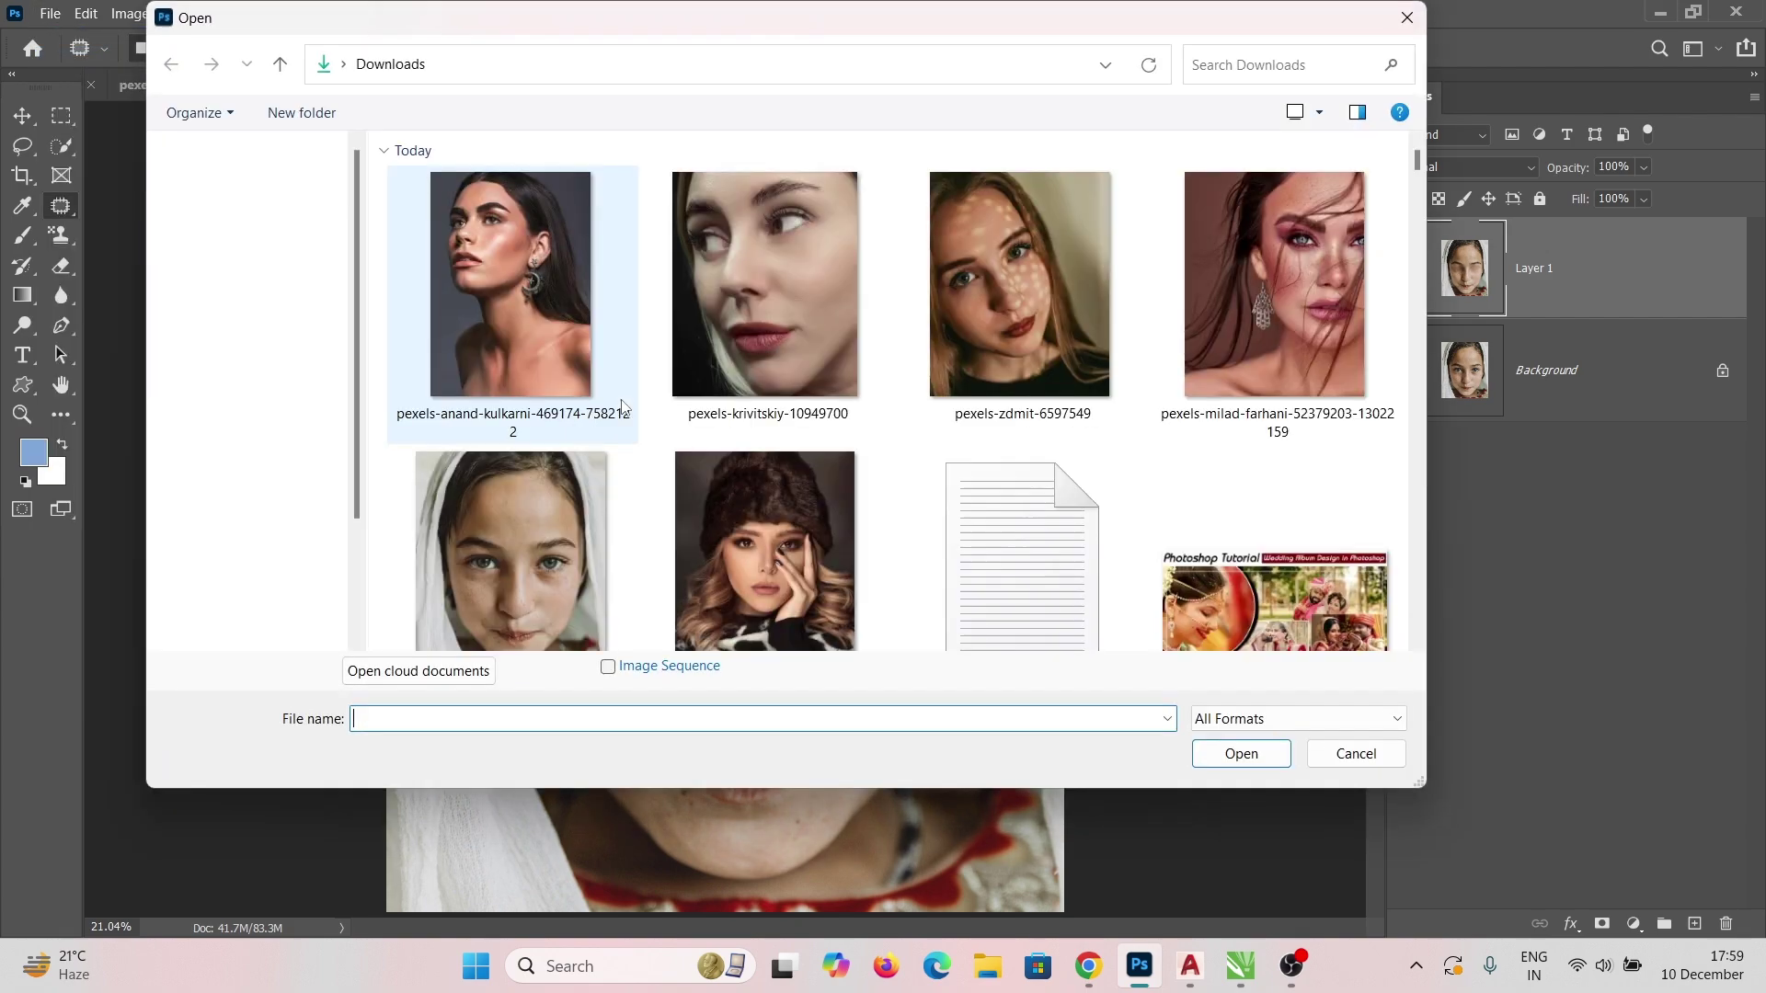
scroll(802, 417, "down", 3)
scroll(802, 418, "up", 3)
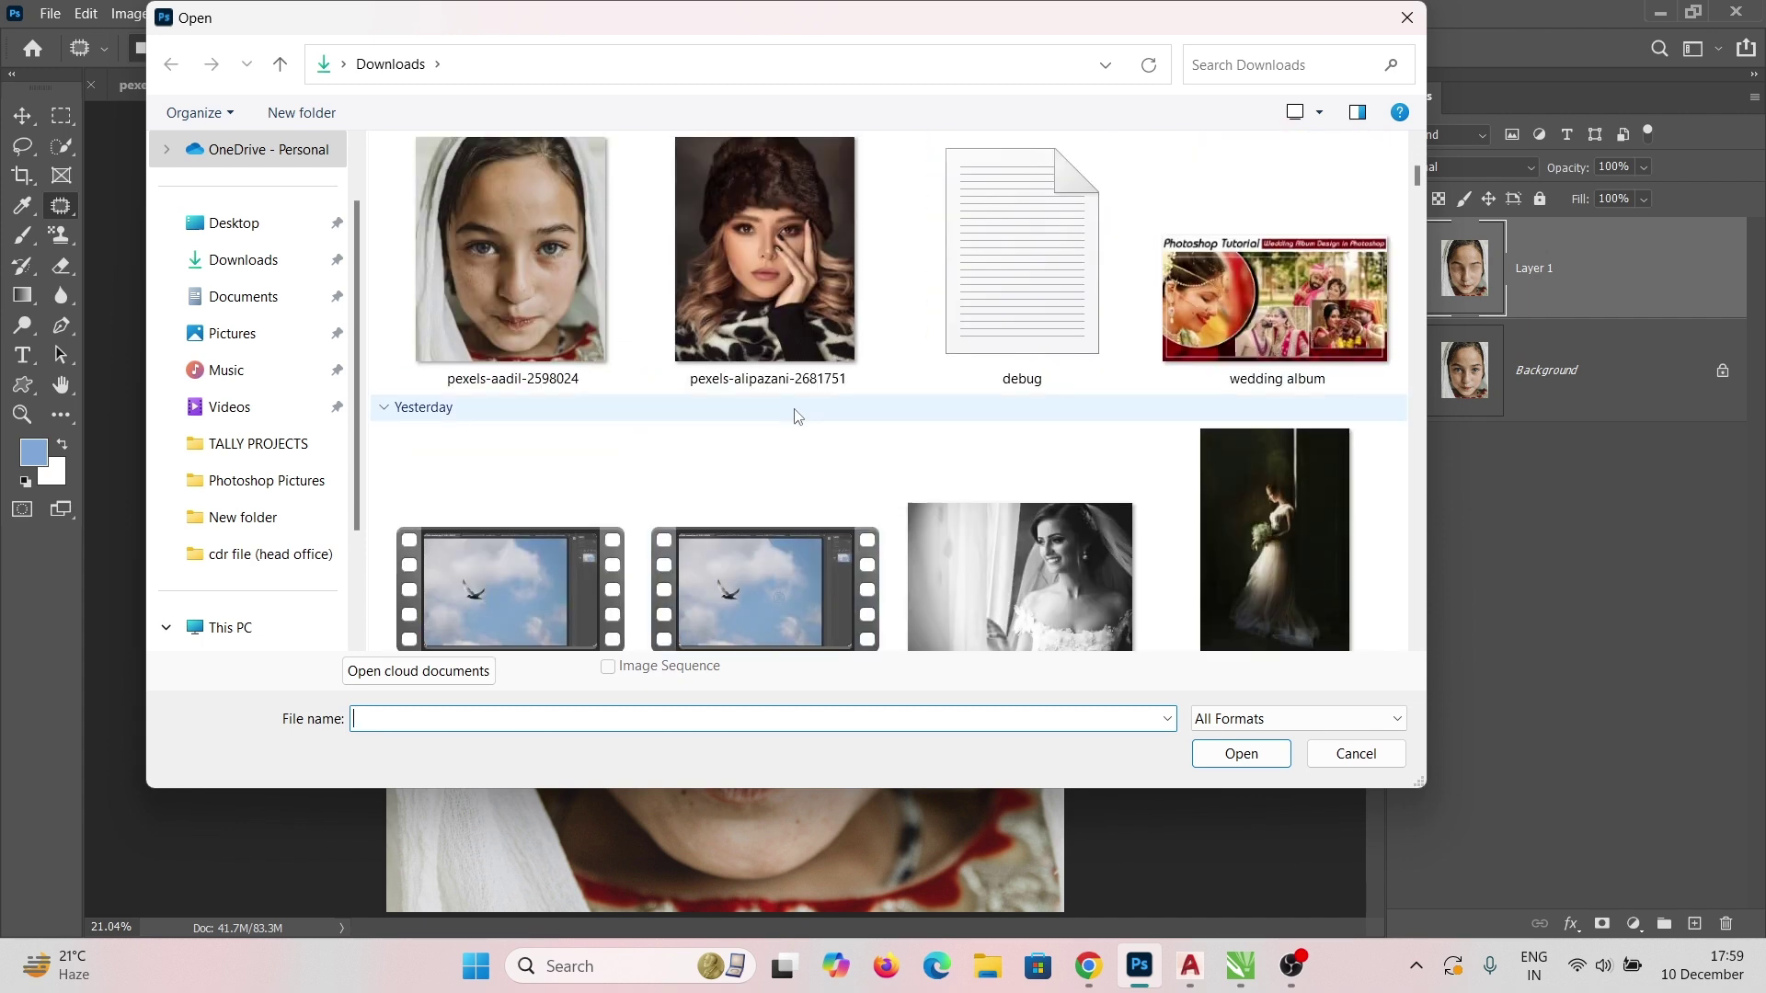
left_click(267, 460)
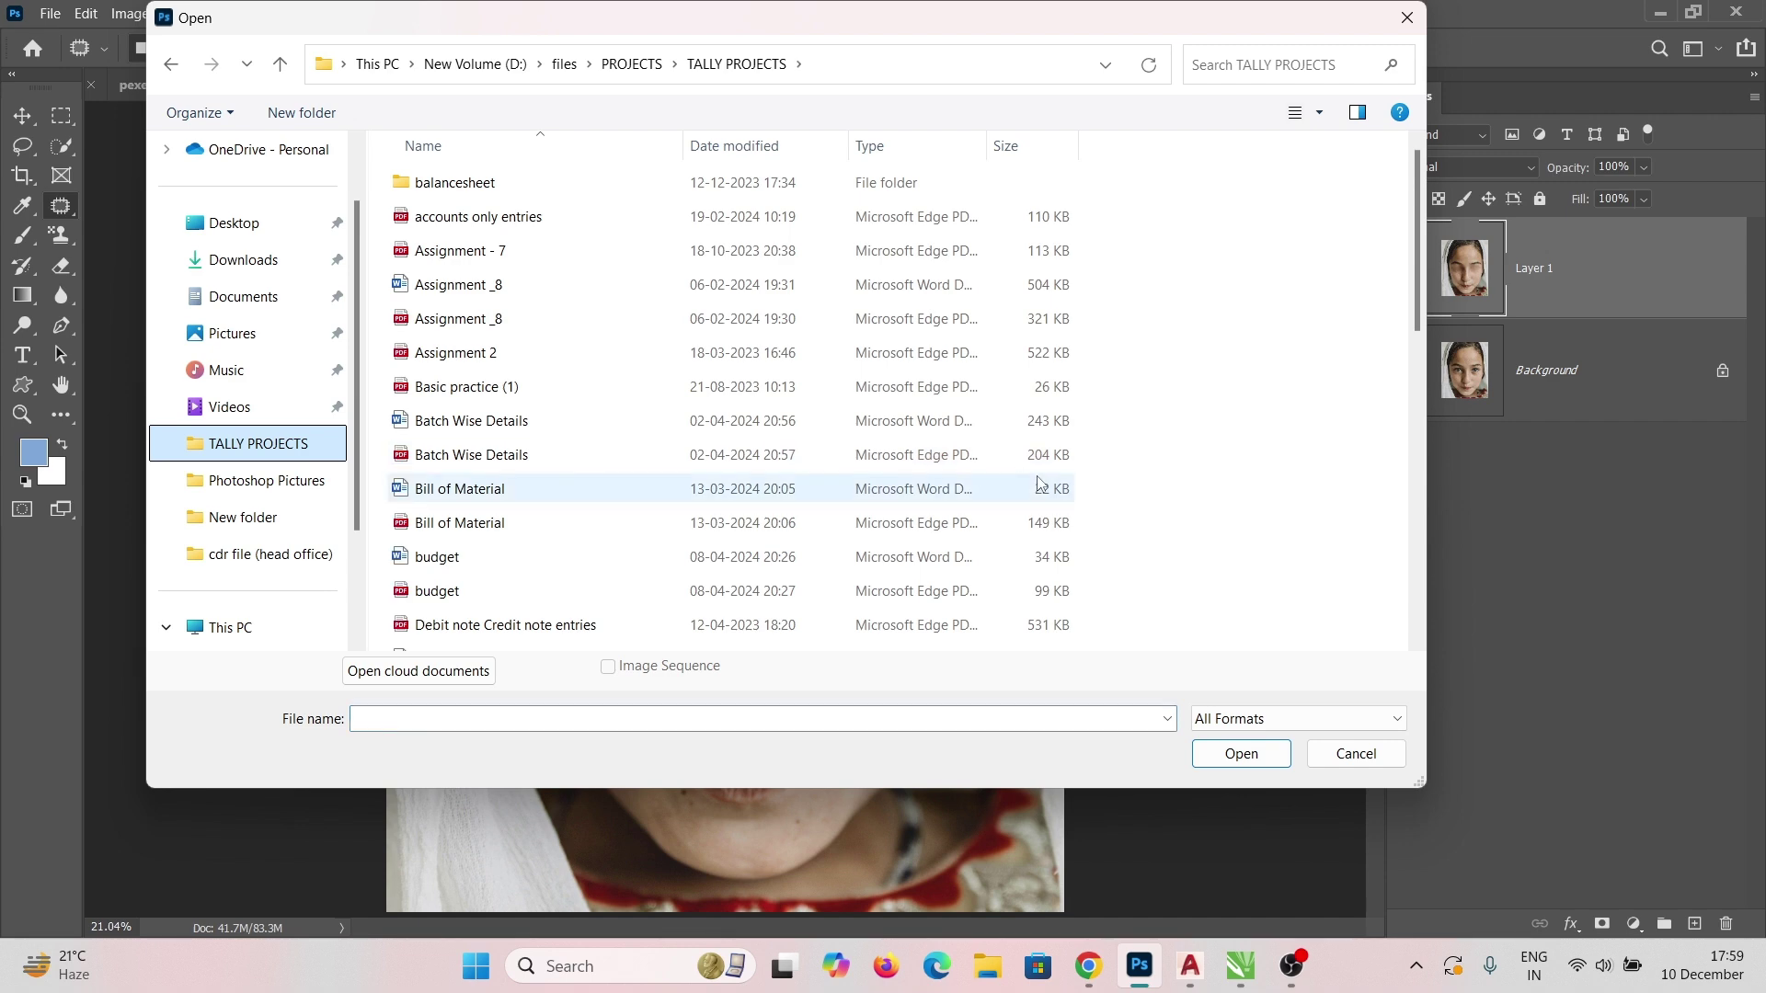
left_click(247, 485)
scroll(843, 492, "down", 5)
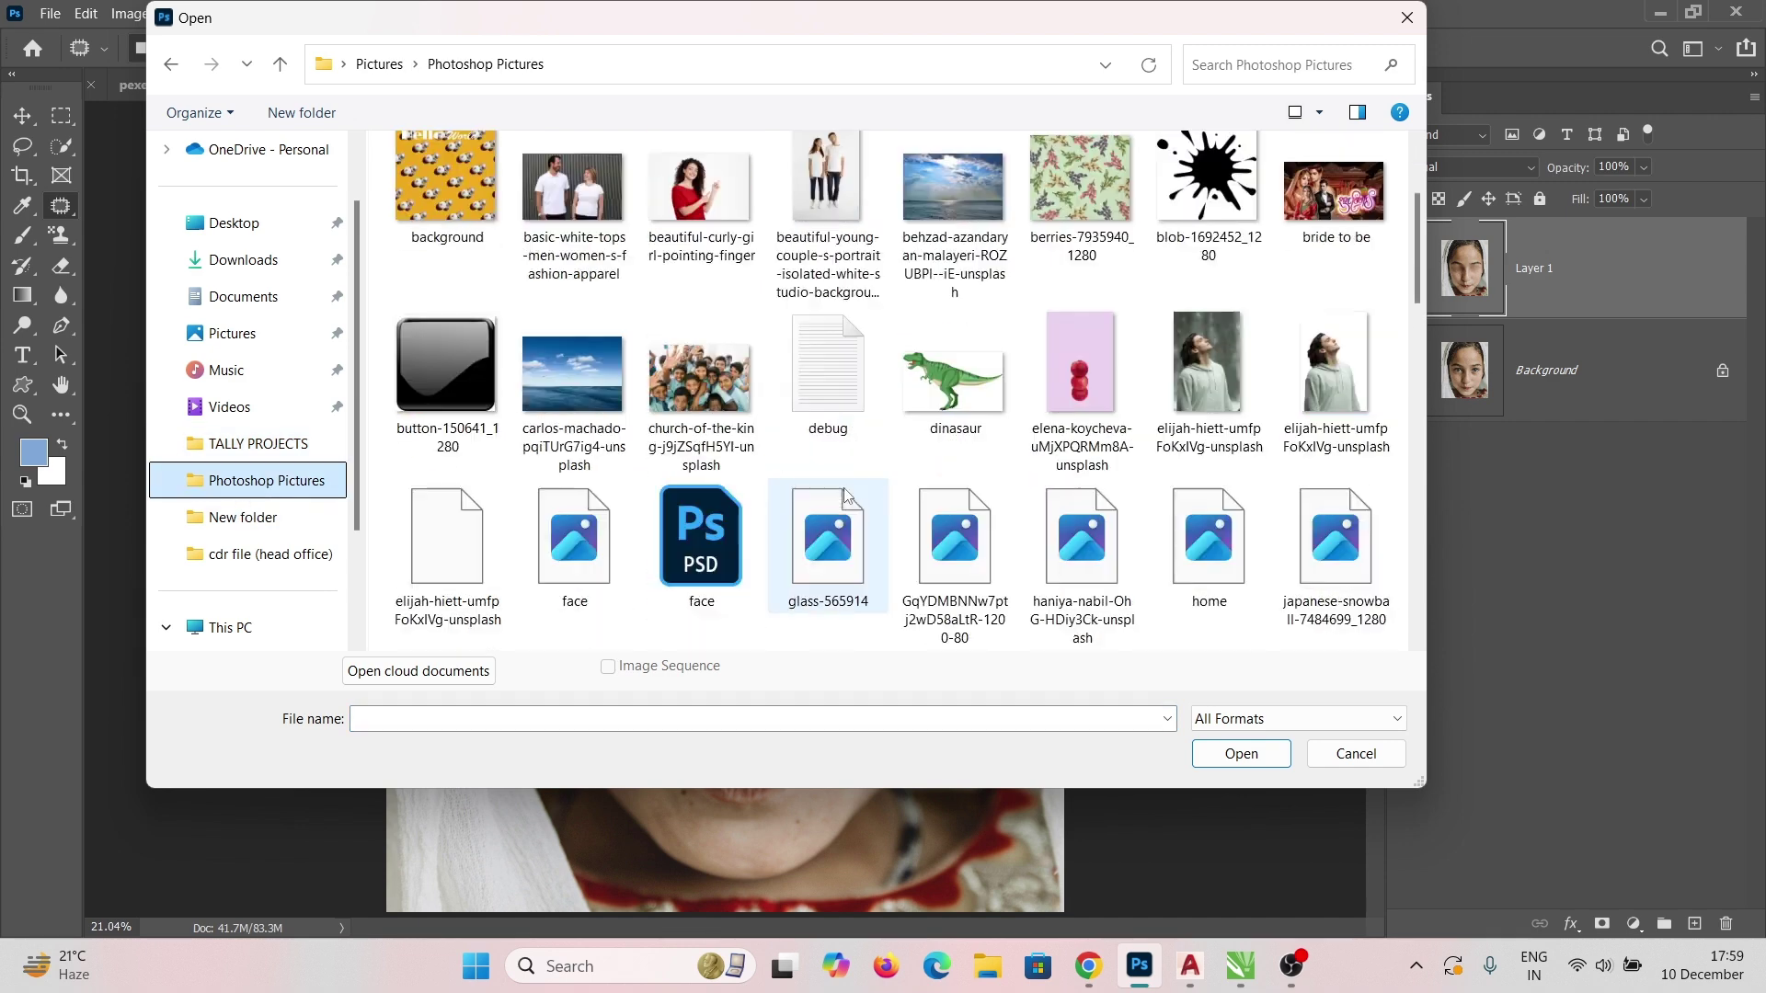
scroll(950, 477, "down", 5)
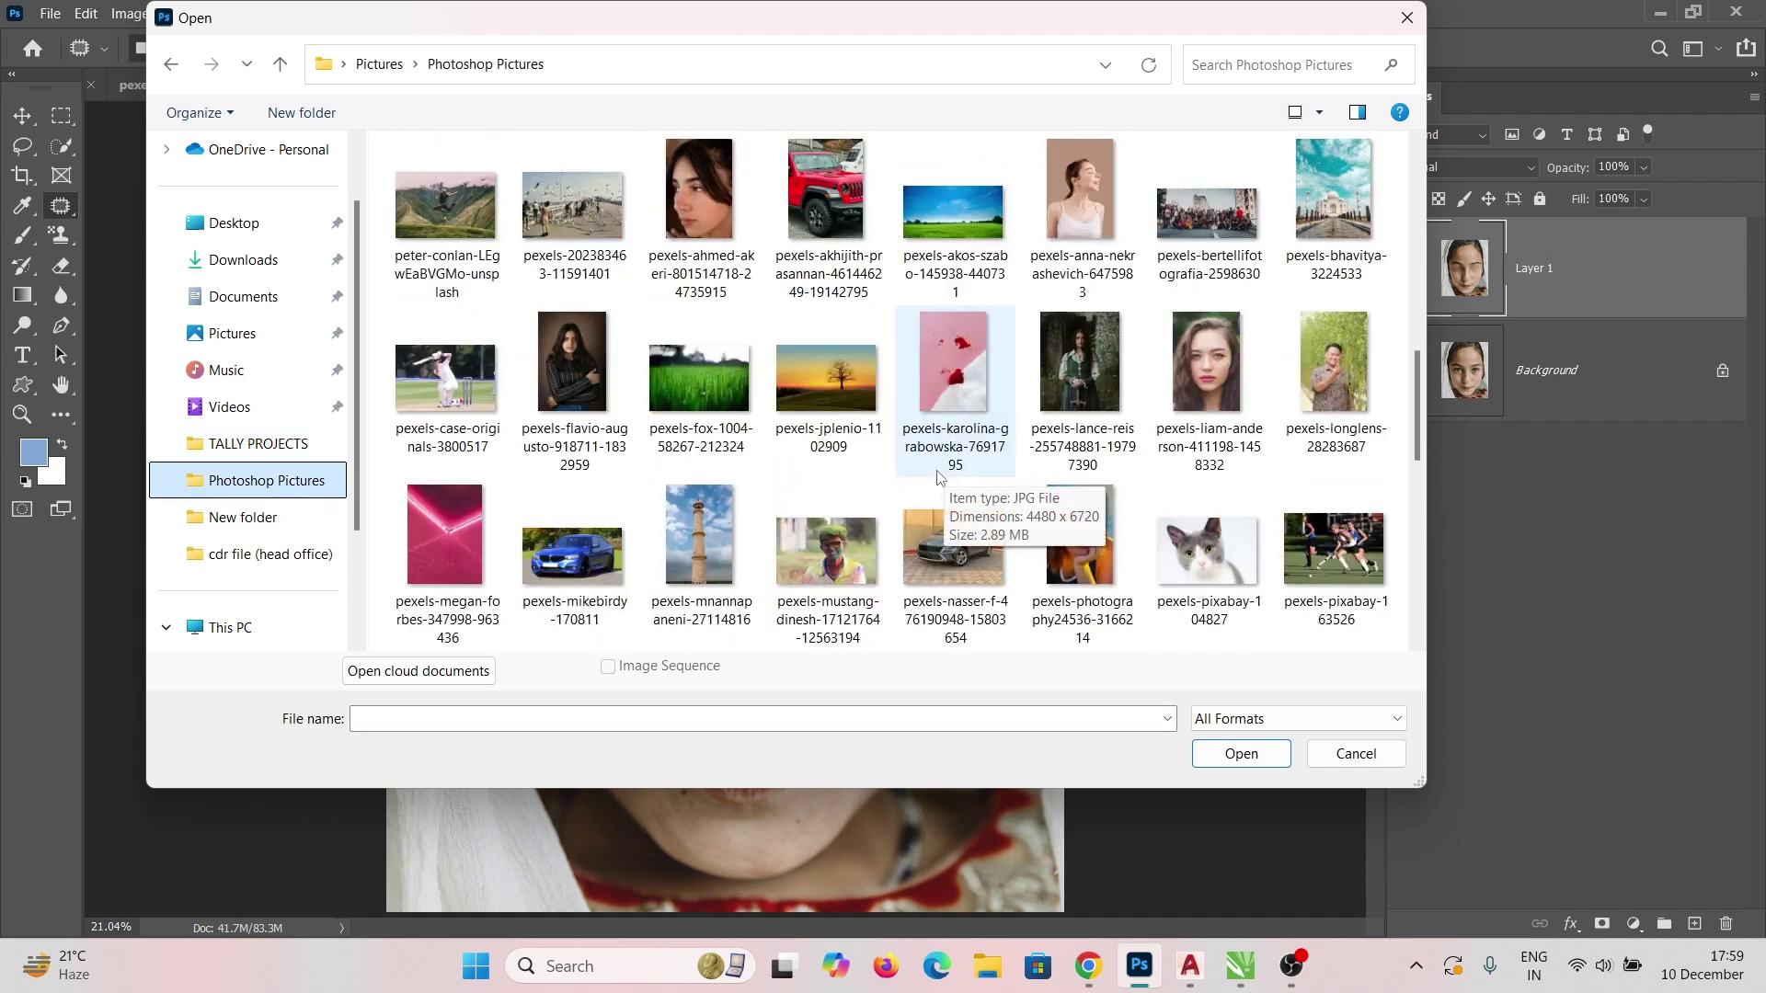
scroll(841, 478, "down", 3)
scroll(836, 478, "down", 3)
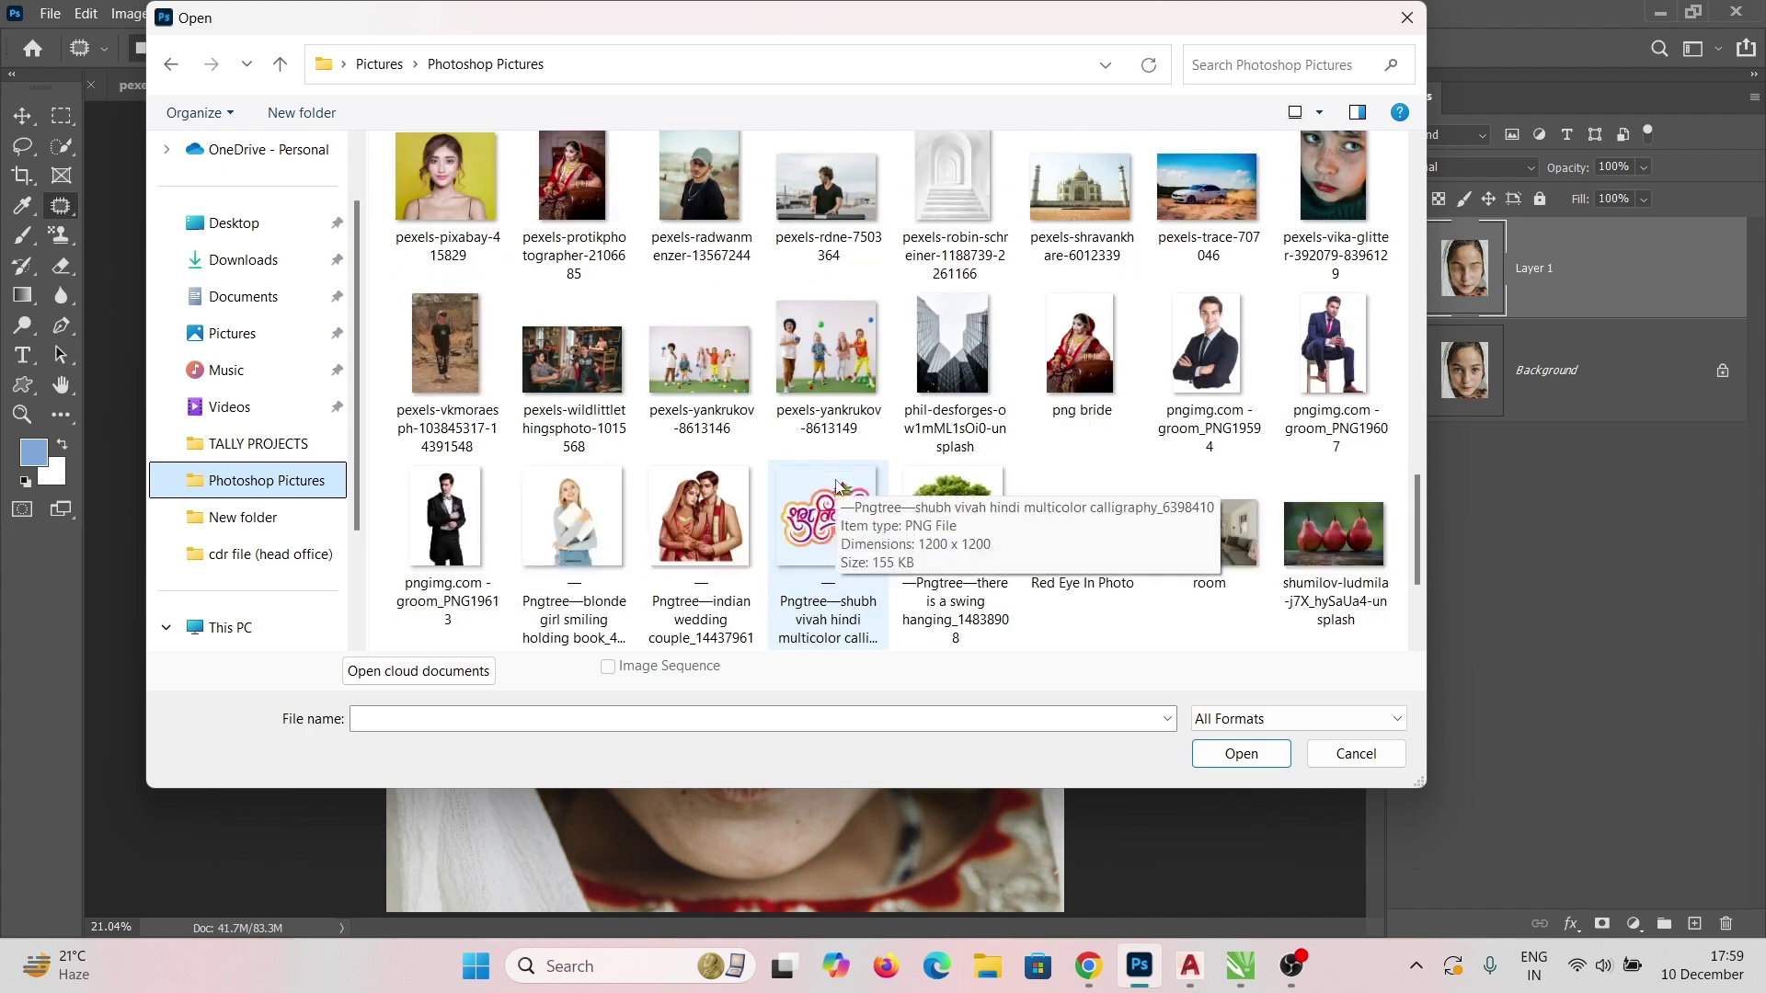
scroll(811, 488, "up", 6)
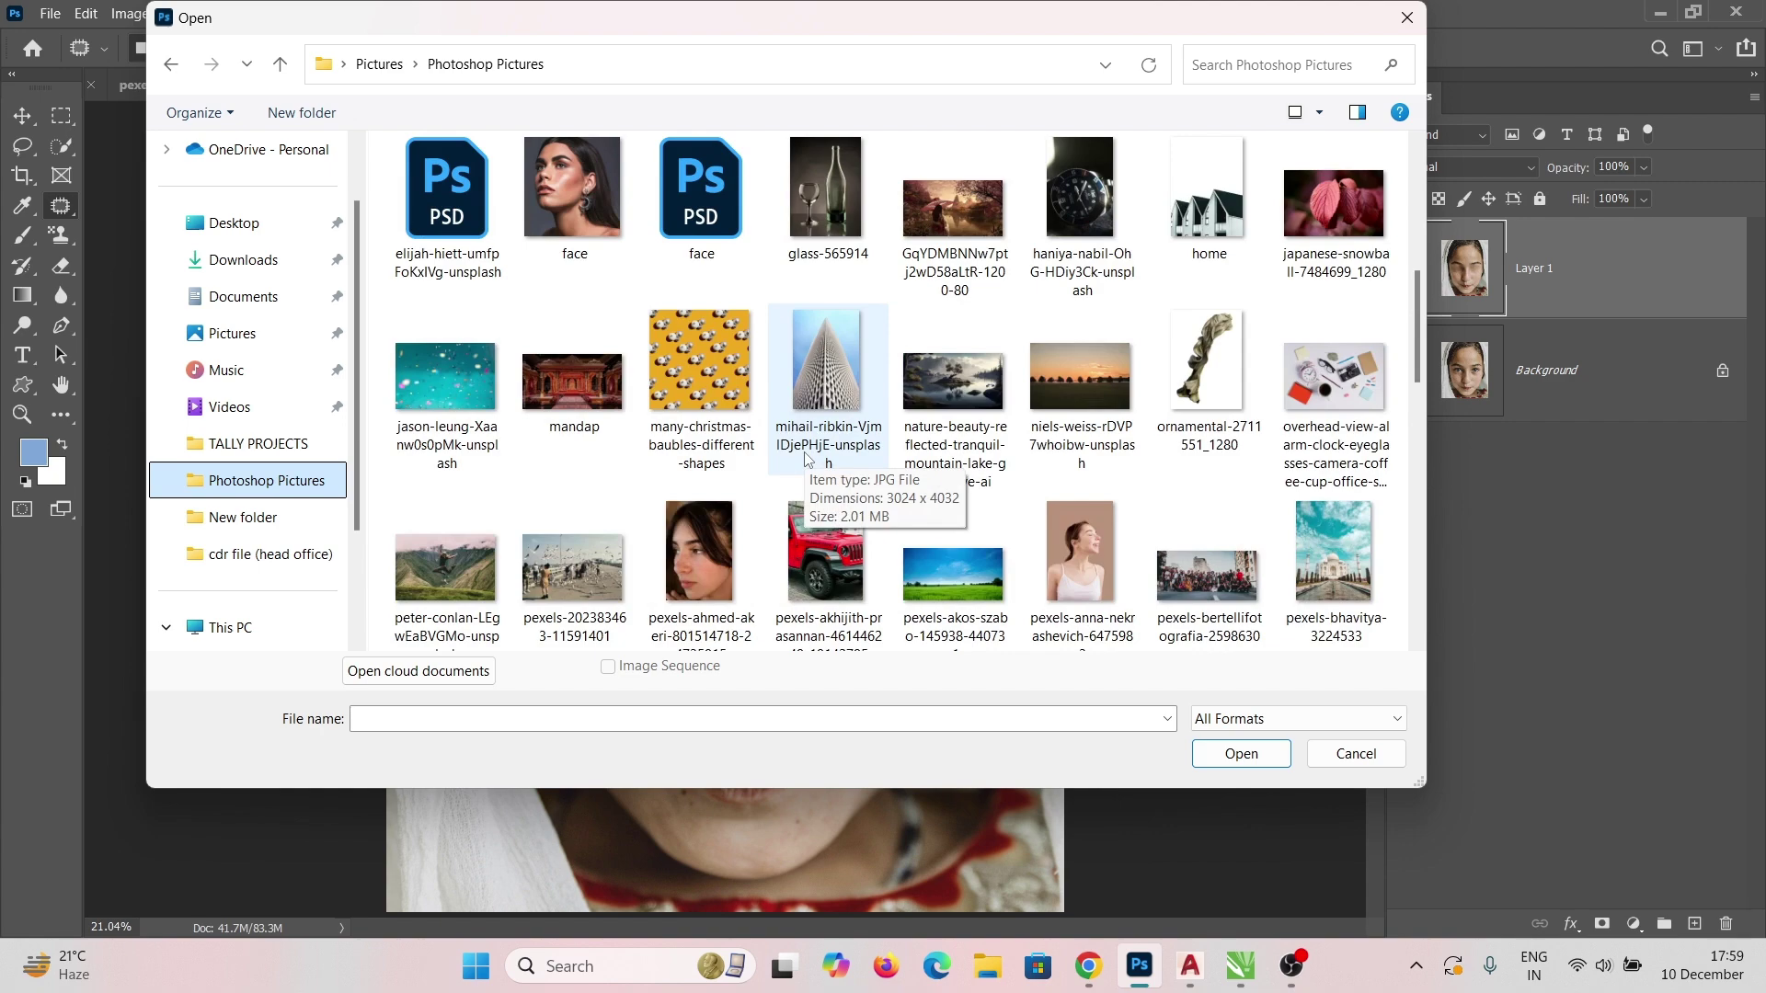
scroll(808, 457, "up", 5)
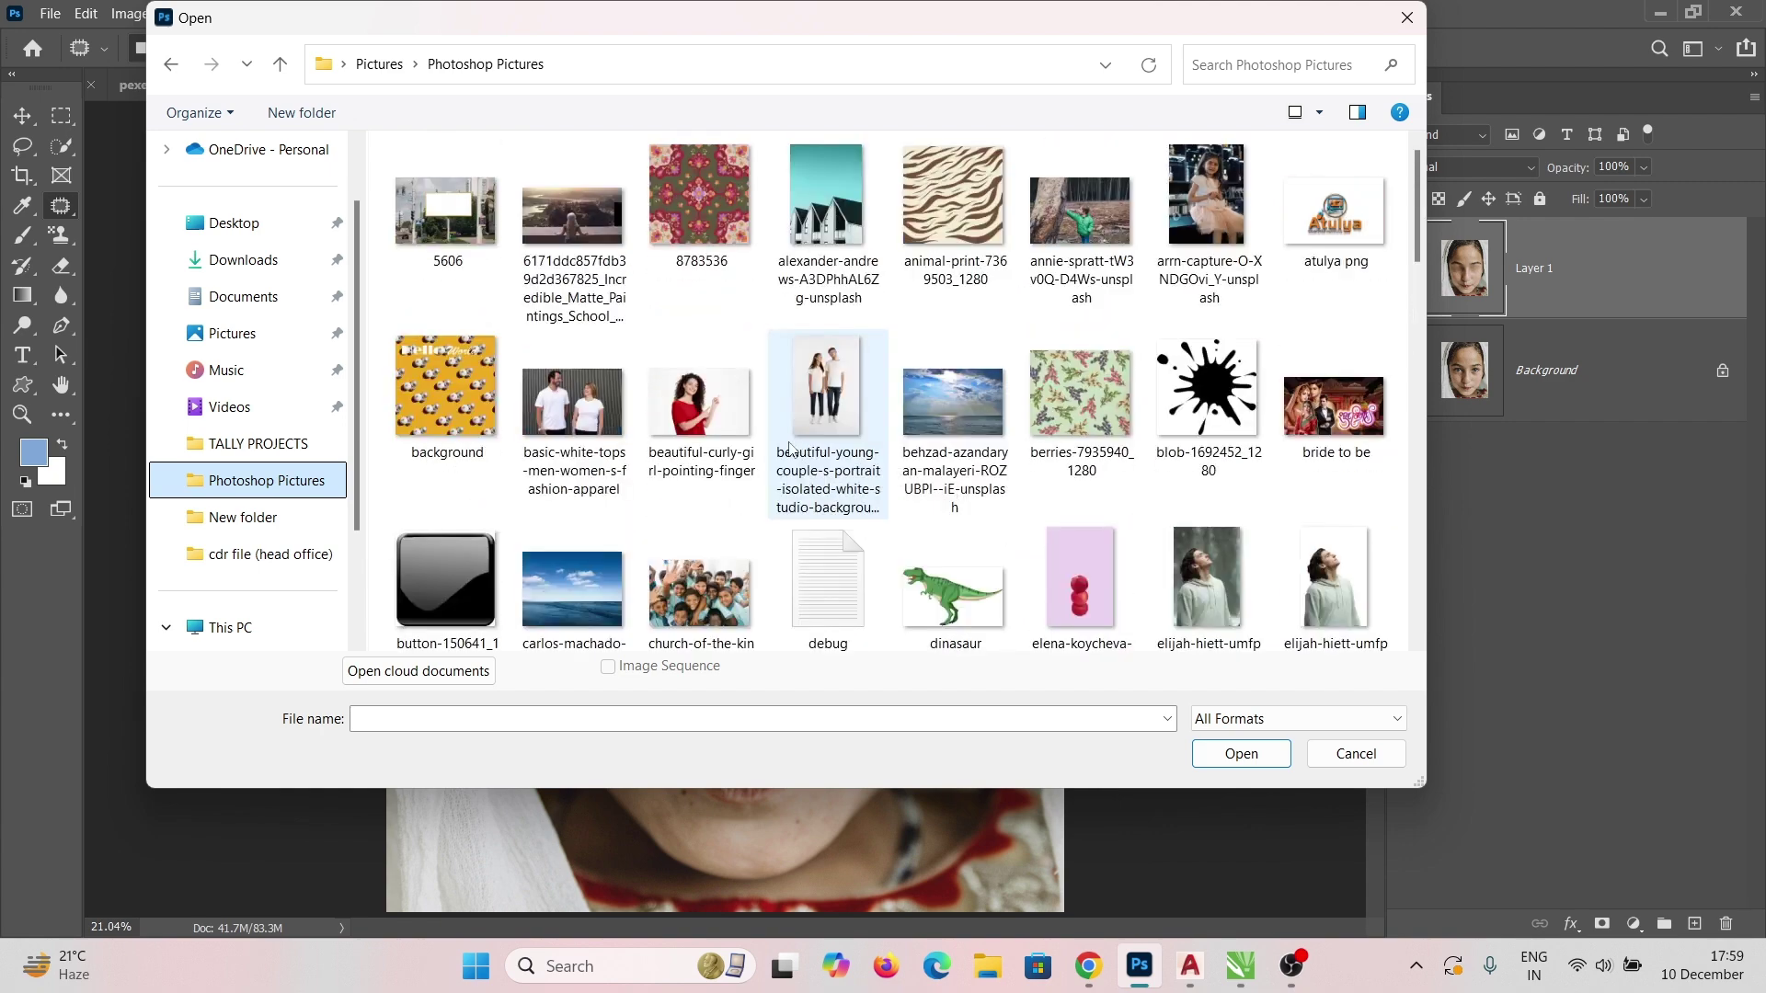
scroll(789, 448, "down", 2)
scroll(789, 448, "down", 10)
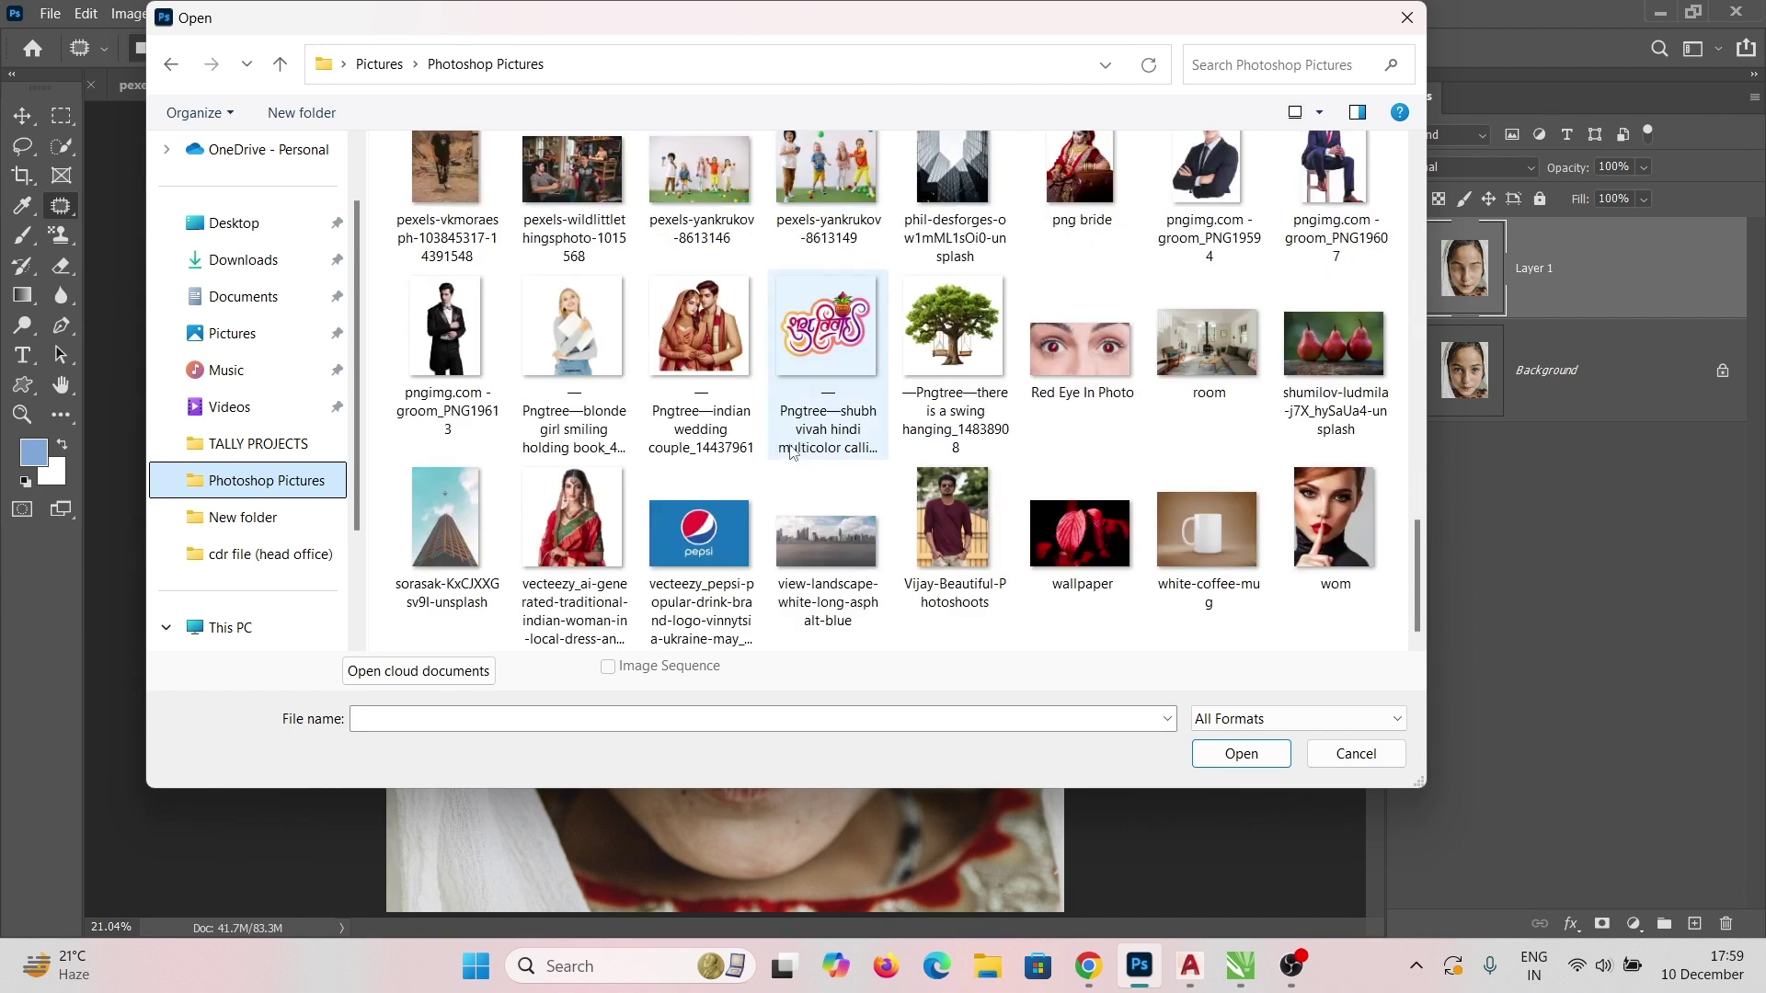
Open geranimo-UcBkRilVFVs-unsplash from the Downloads folder
left_click(241, 260)
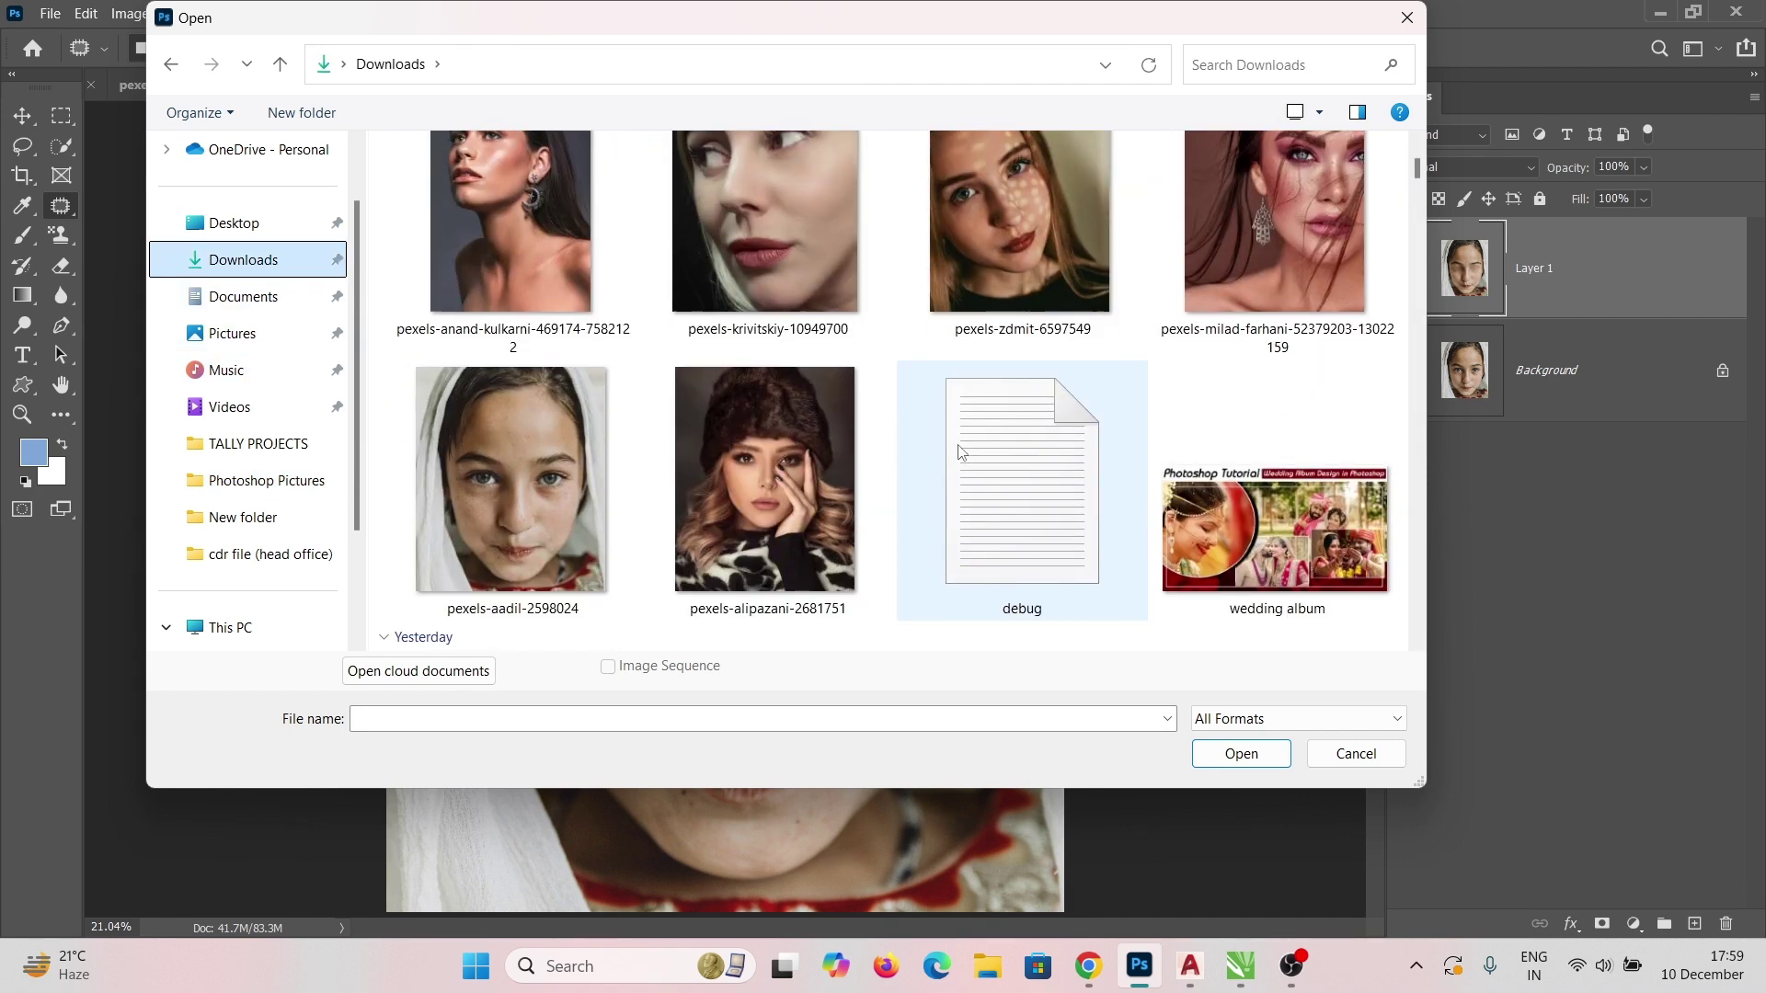
scroll(959, 451, "down", 3)
scroll(966, 446, "down", 3)
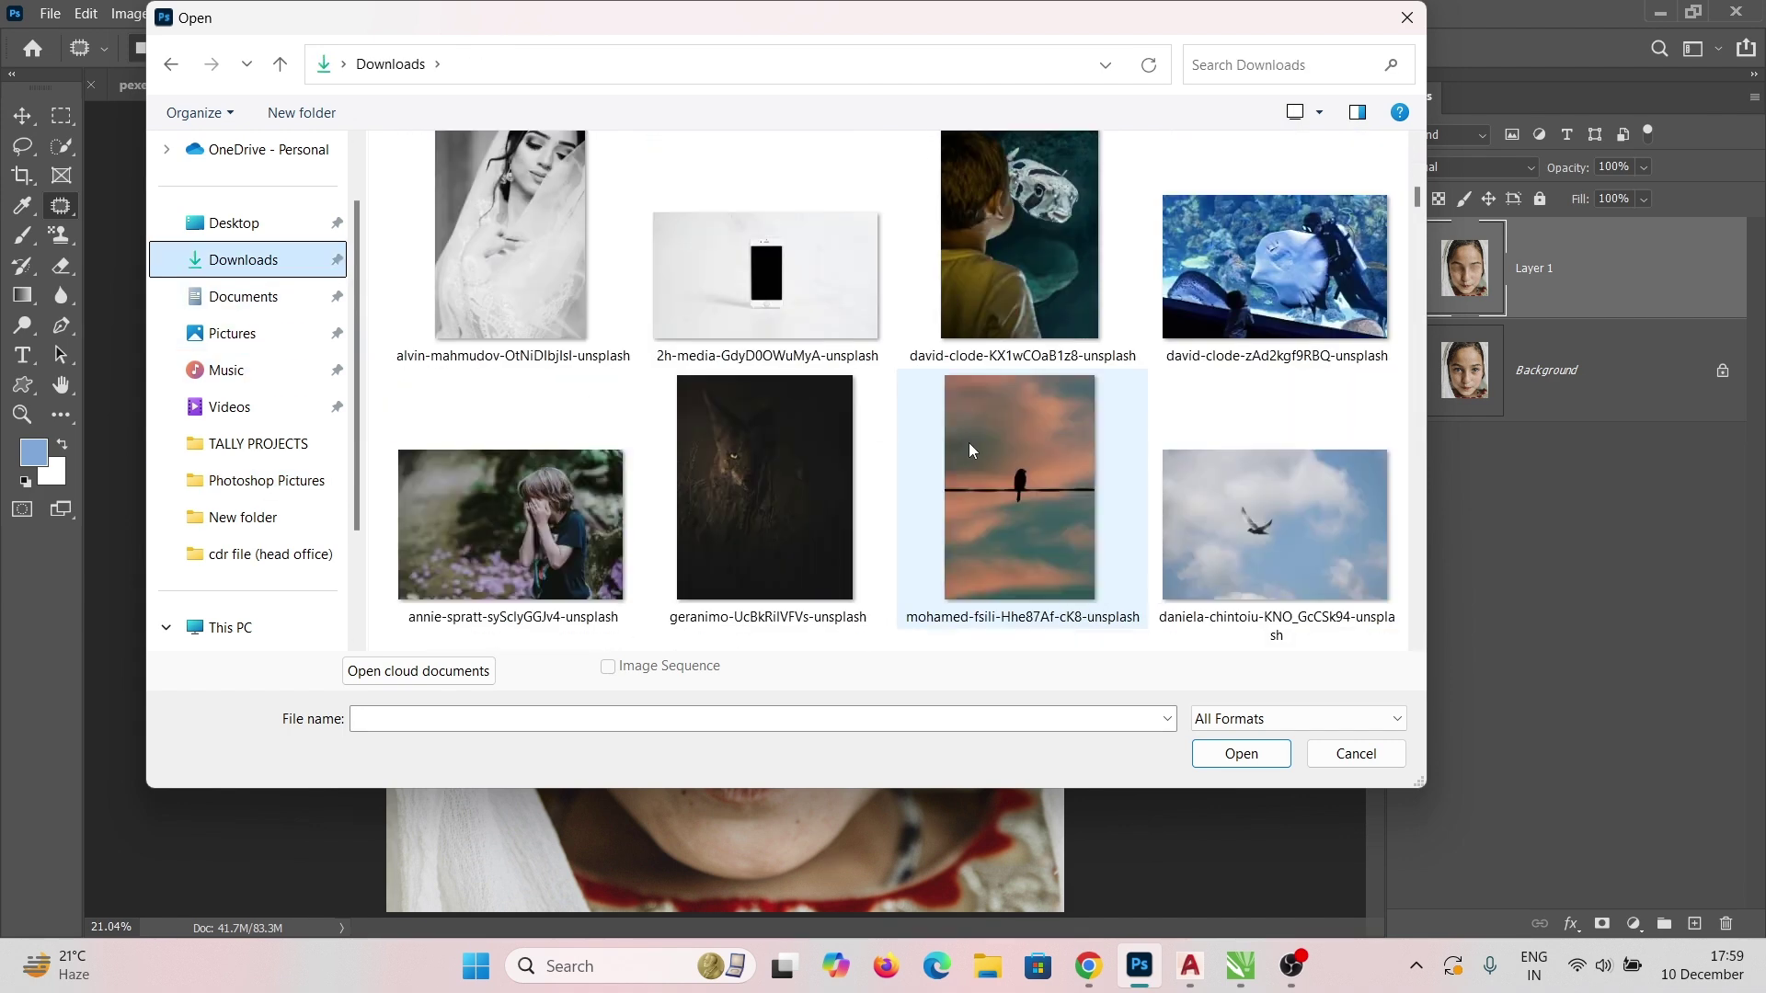
left_click(727, 465)
left_click(1242, 768)
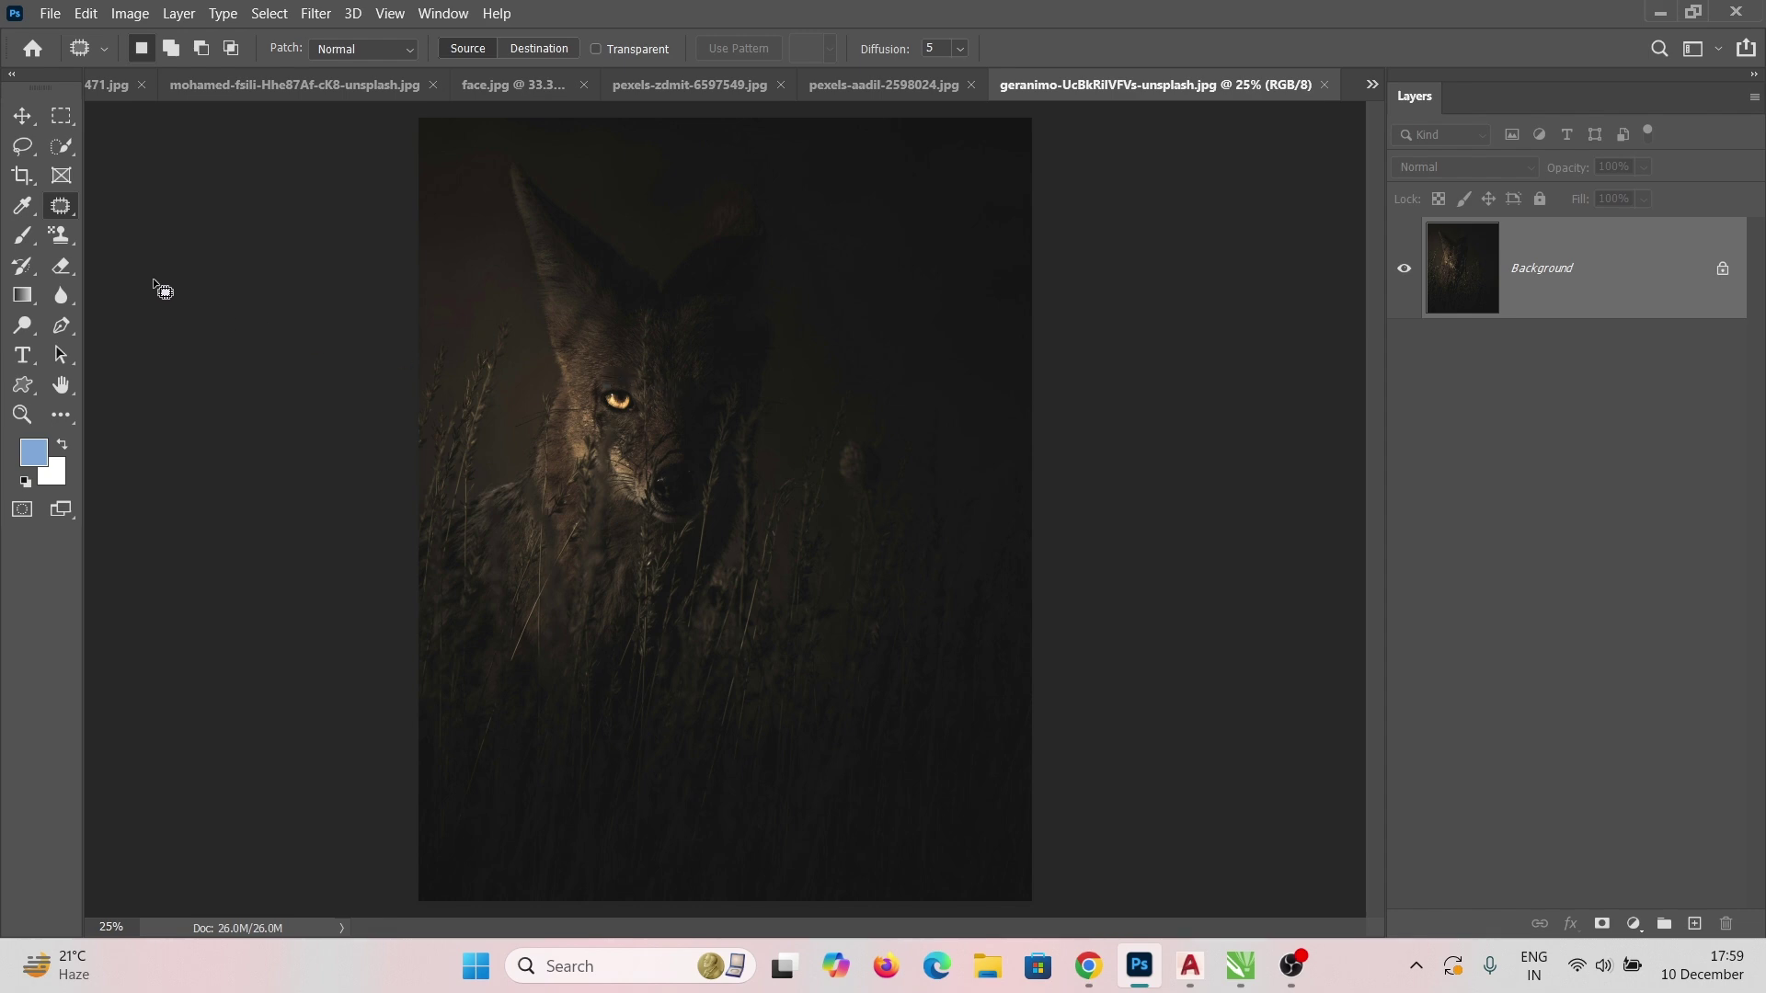
Sample the animal's glowing eye with the Healing Brush and return to the pexels-aadil-2598024.jpg portrait
right_click(64, 210)
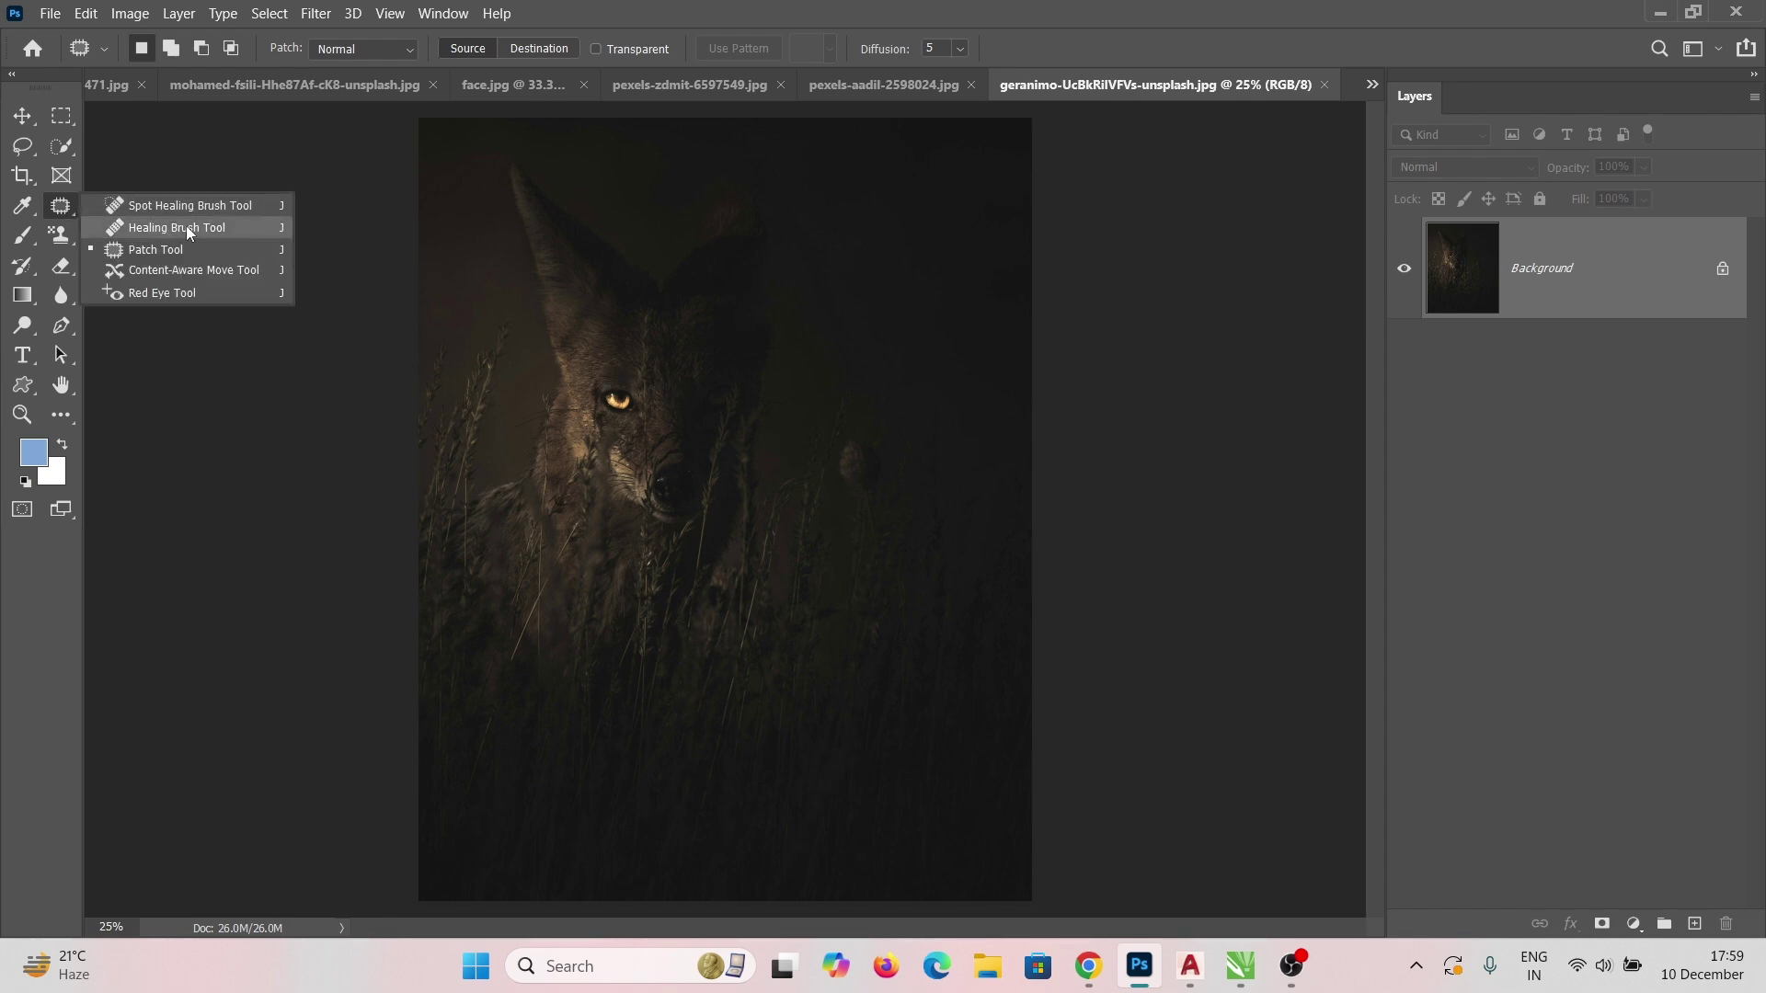
left_click(186, 227)
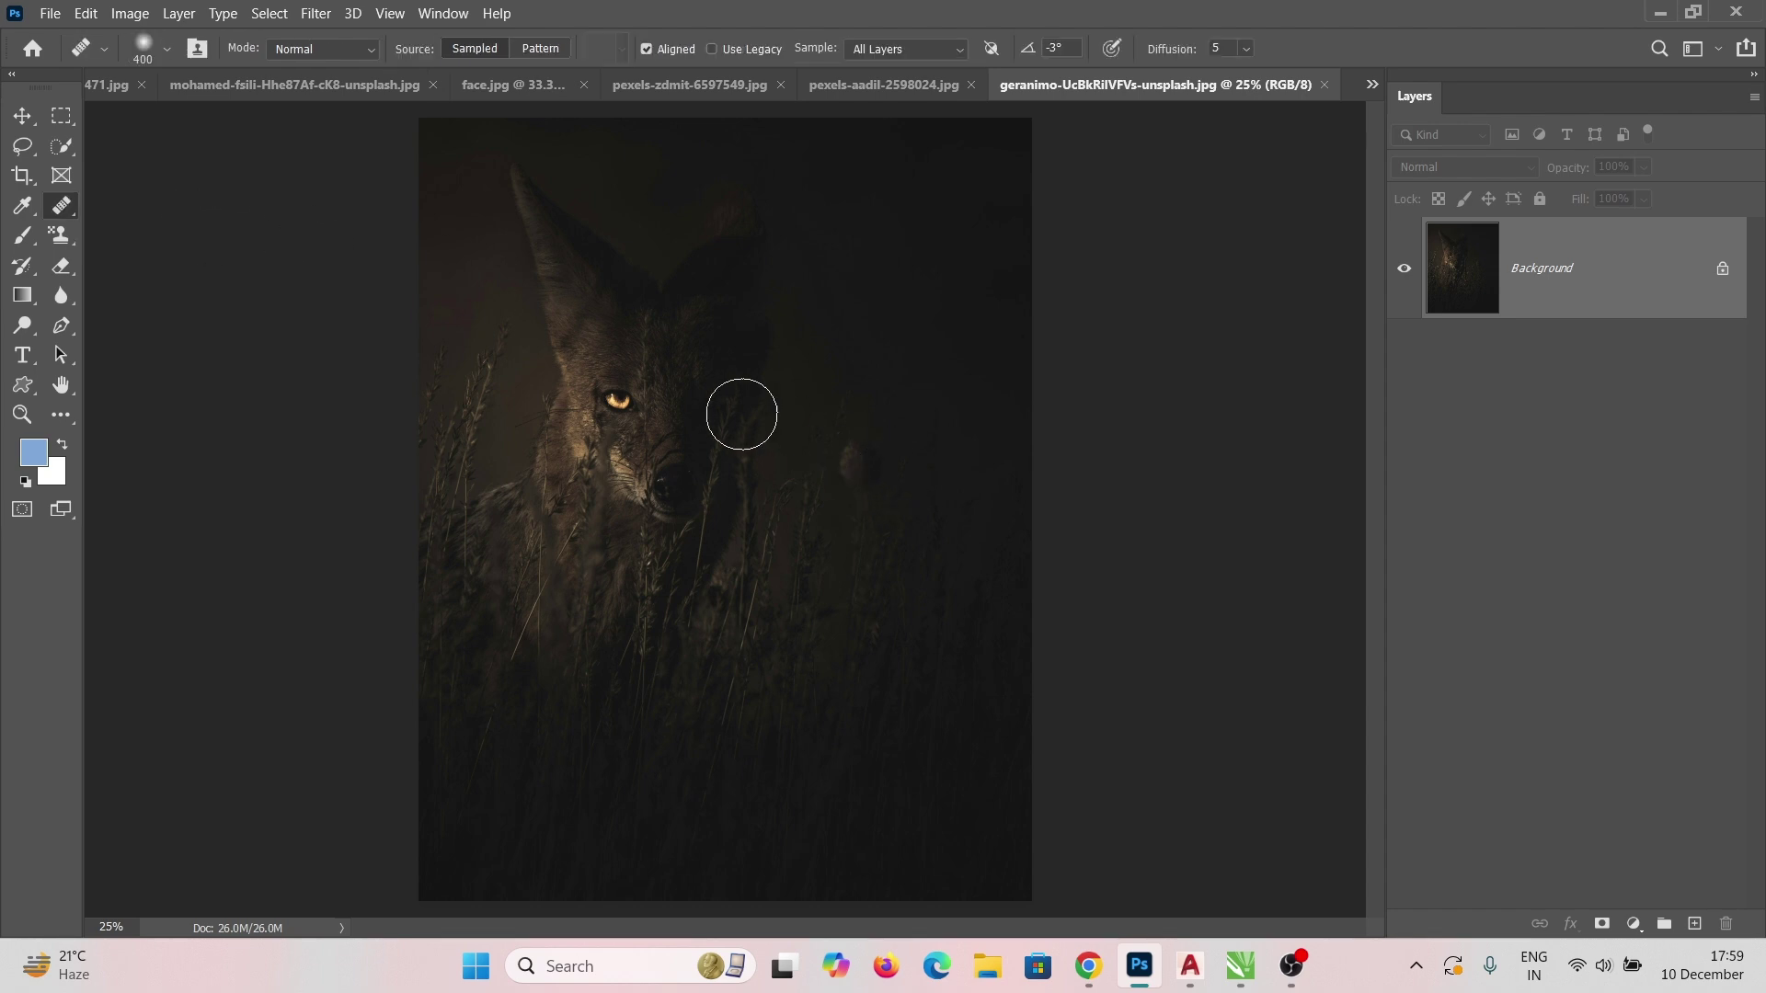
left_click(618, 402, "alt")
left_click(885, 89)
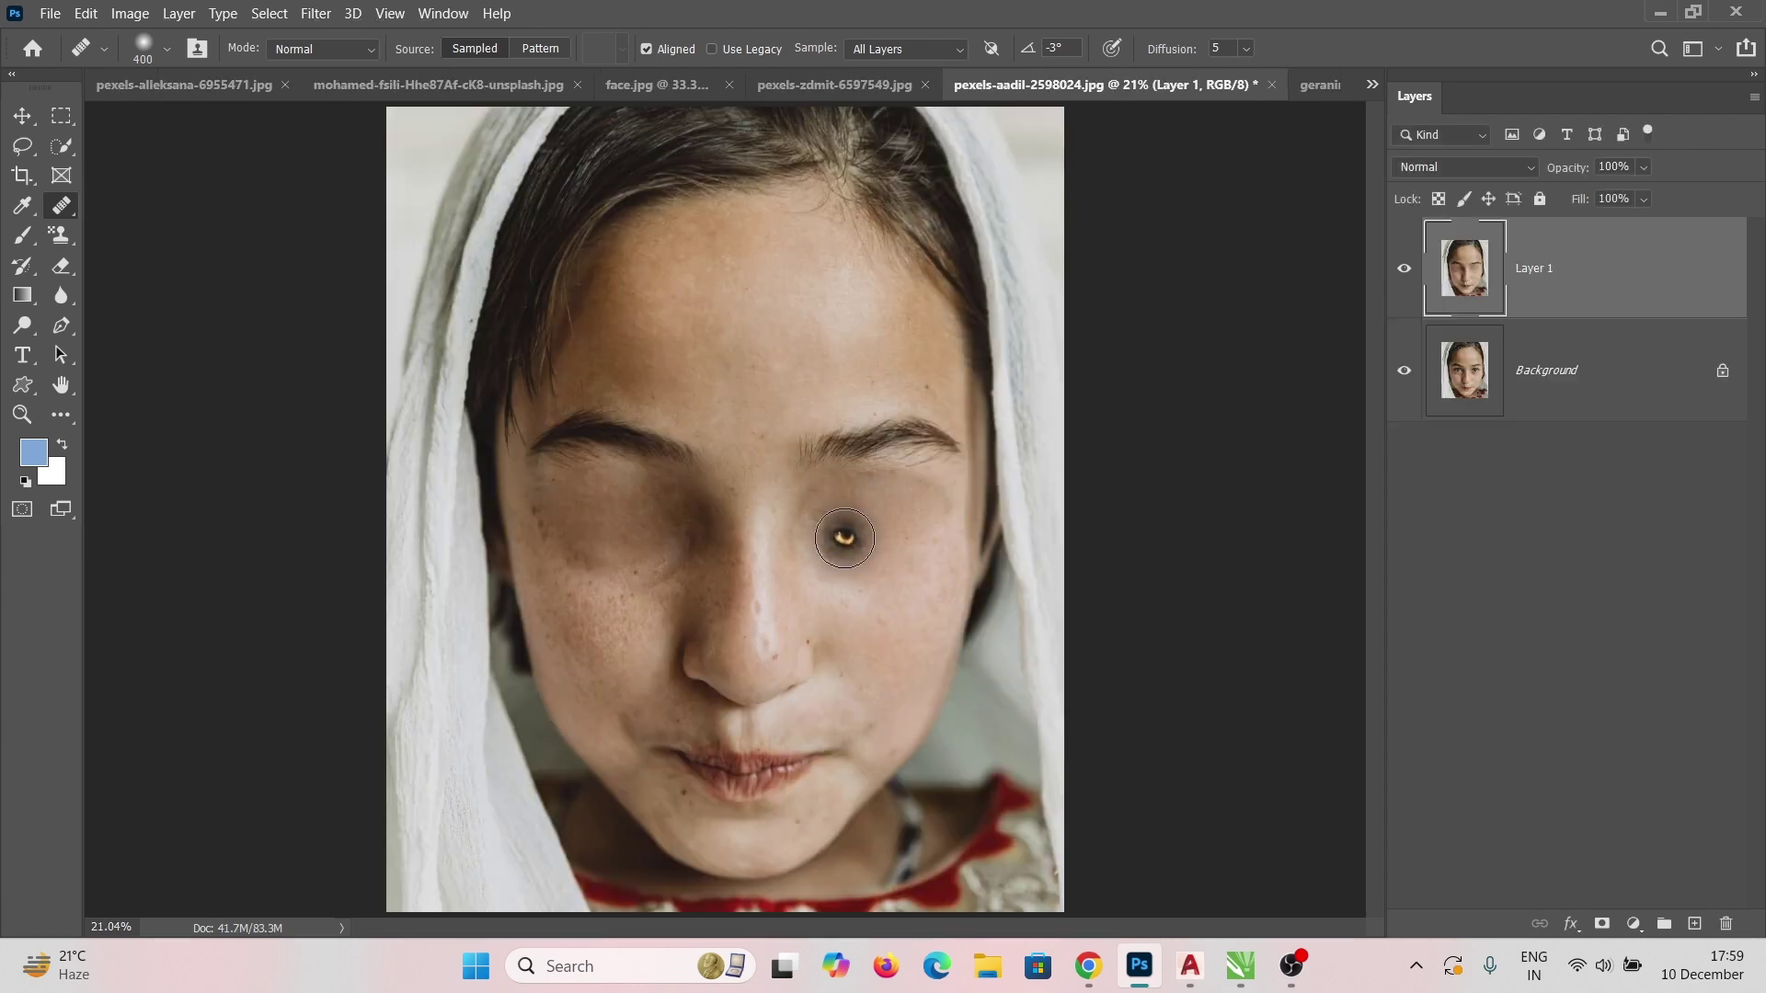
Add a new layer and paint the sampled animal eye over the empty left eye area with the Healing Brush
left_click(1696, 923)
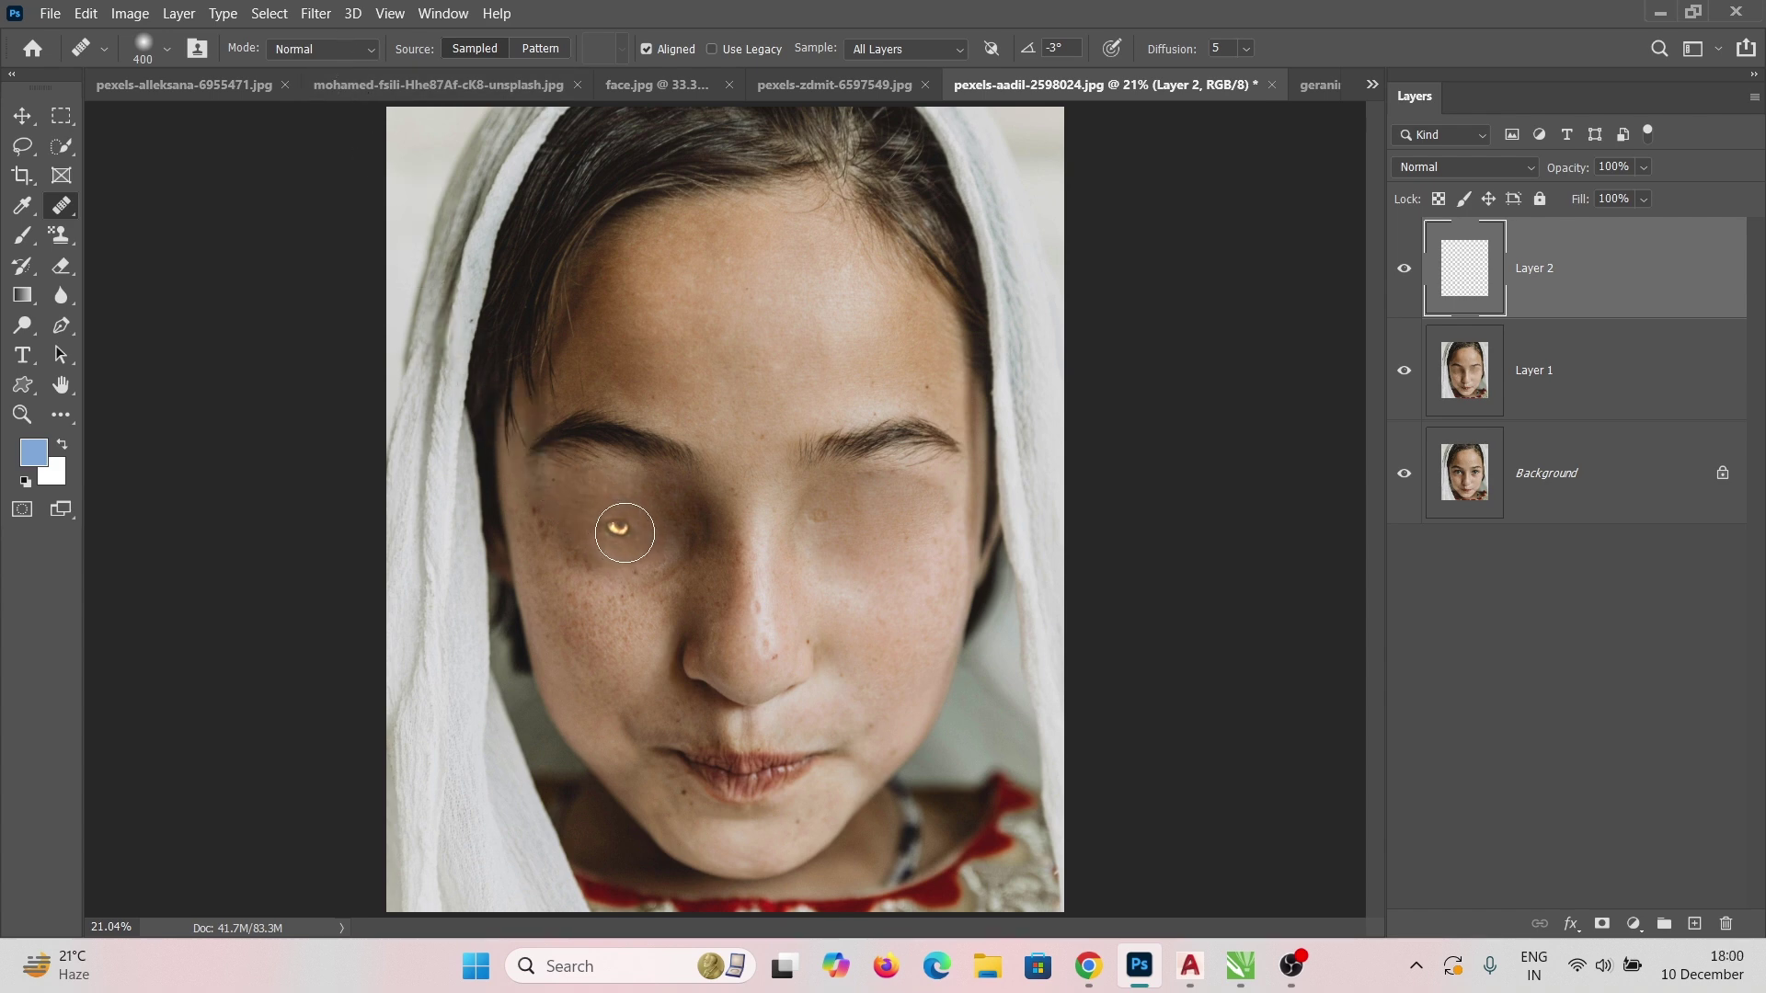
left_click(612, 529)
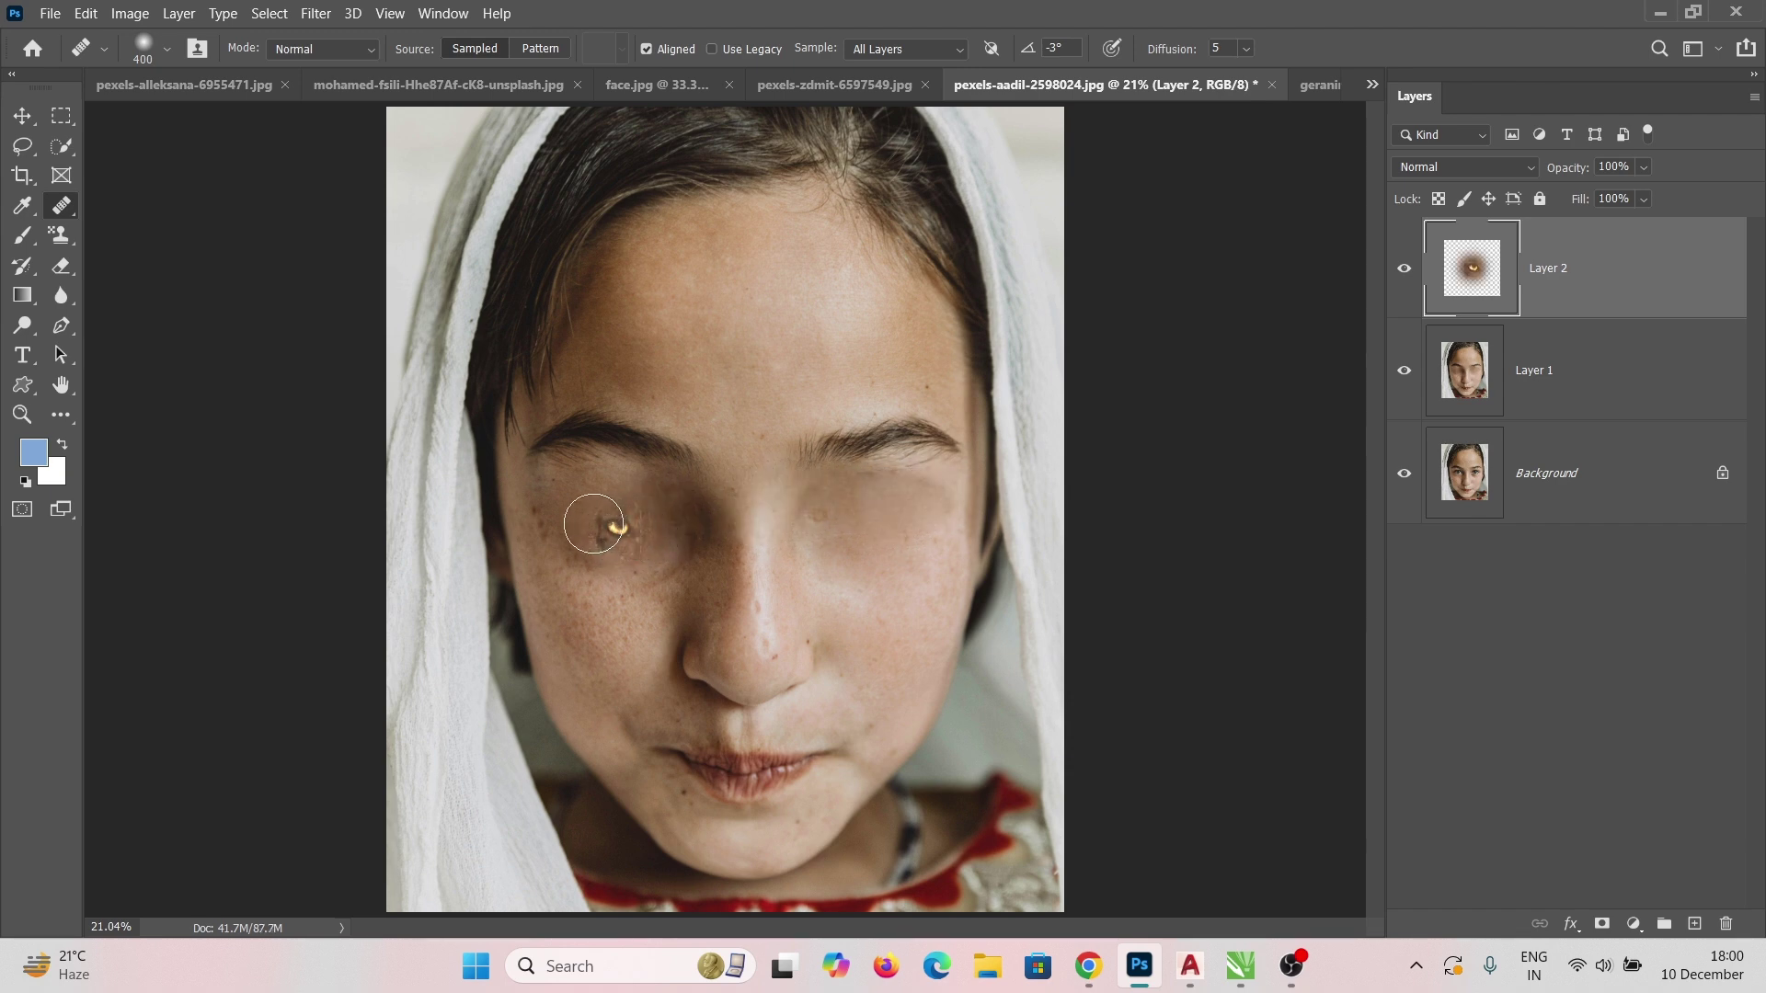
mouse_move(586, 525)
left_mouse_down()
mouse_move(650, 537)
mouse_move(602, 506)
mouse_move(640, 539)
mouse_move(595, 541)
mouse_move(566, 517)
mouse_move(628, 557)
mouse_move(695, 532)
left_mouse_up()
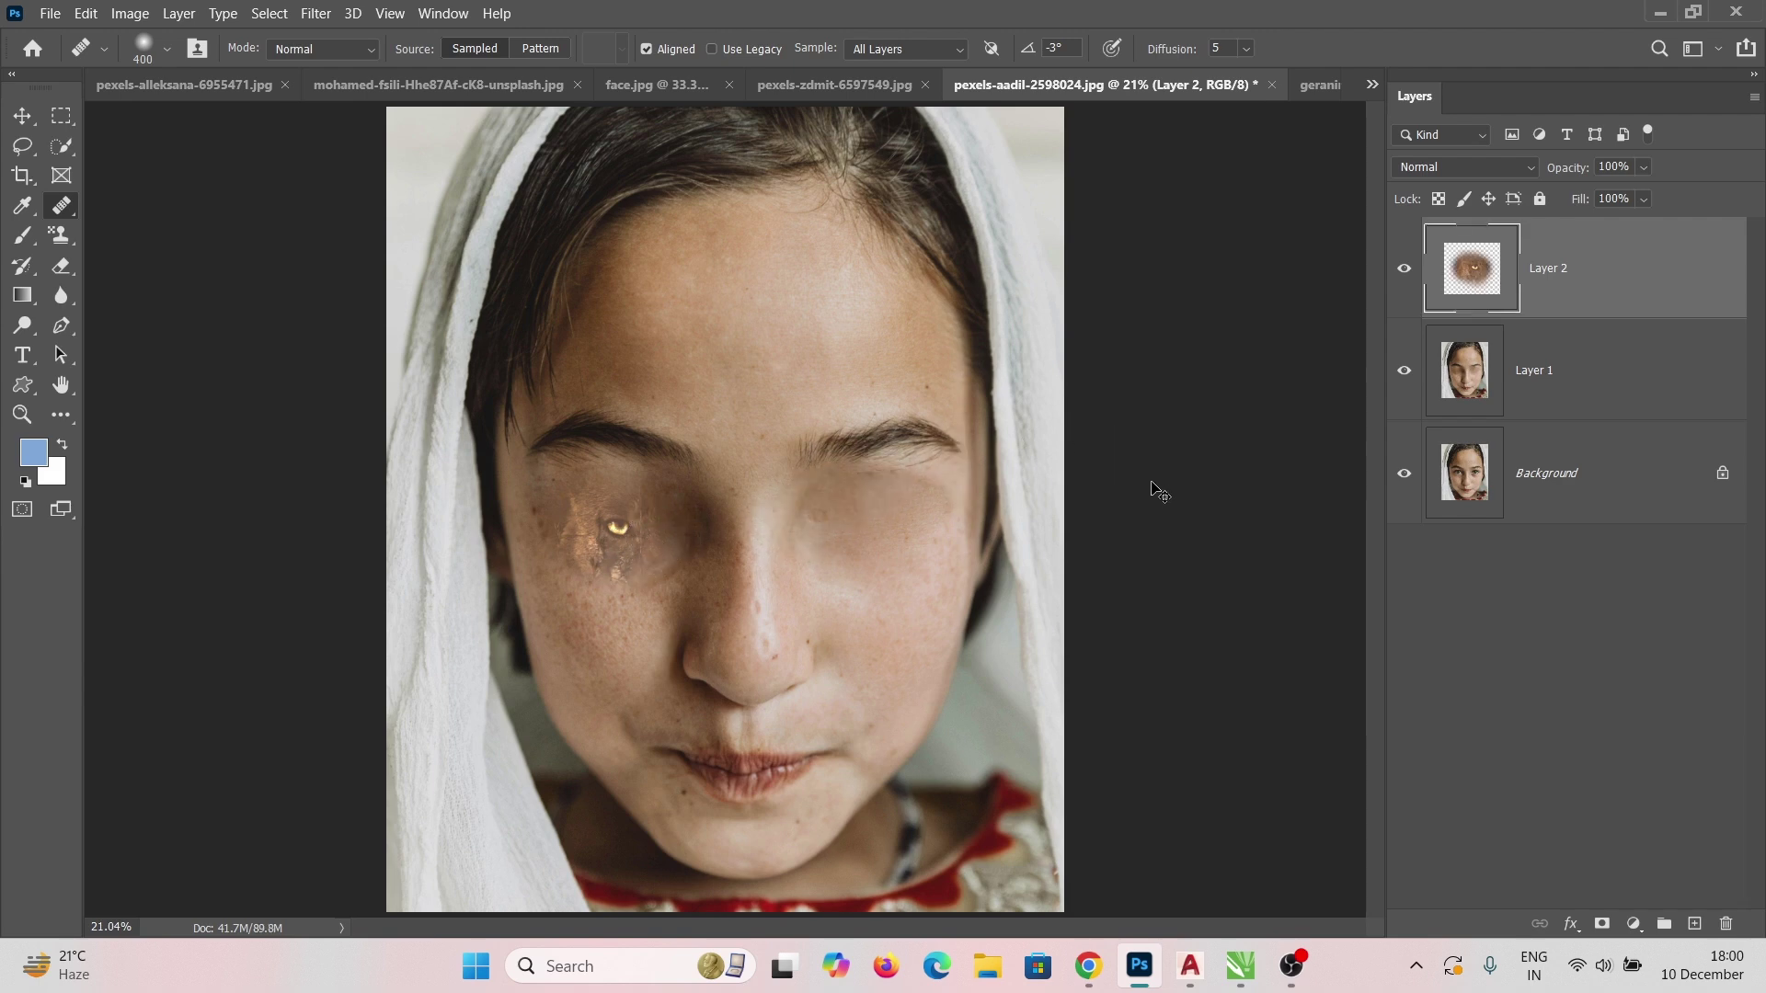
Scale the painted eye layer to 119.01% width and 113.67% height with Free Transform
key("ctrl+t")
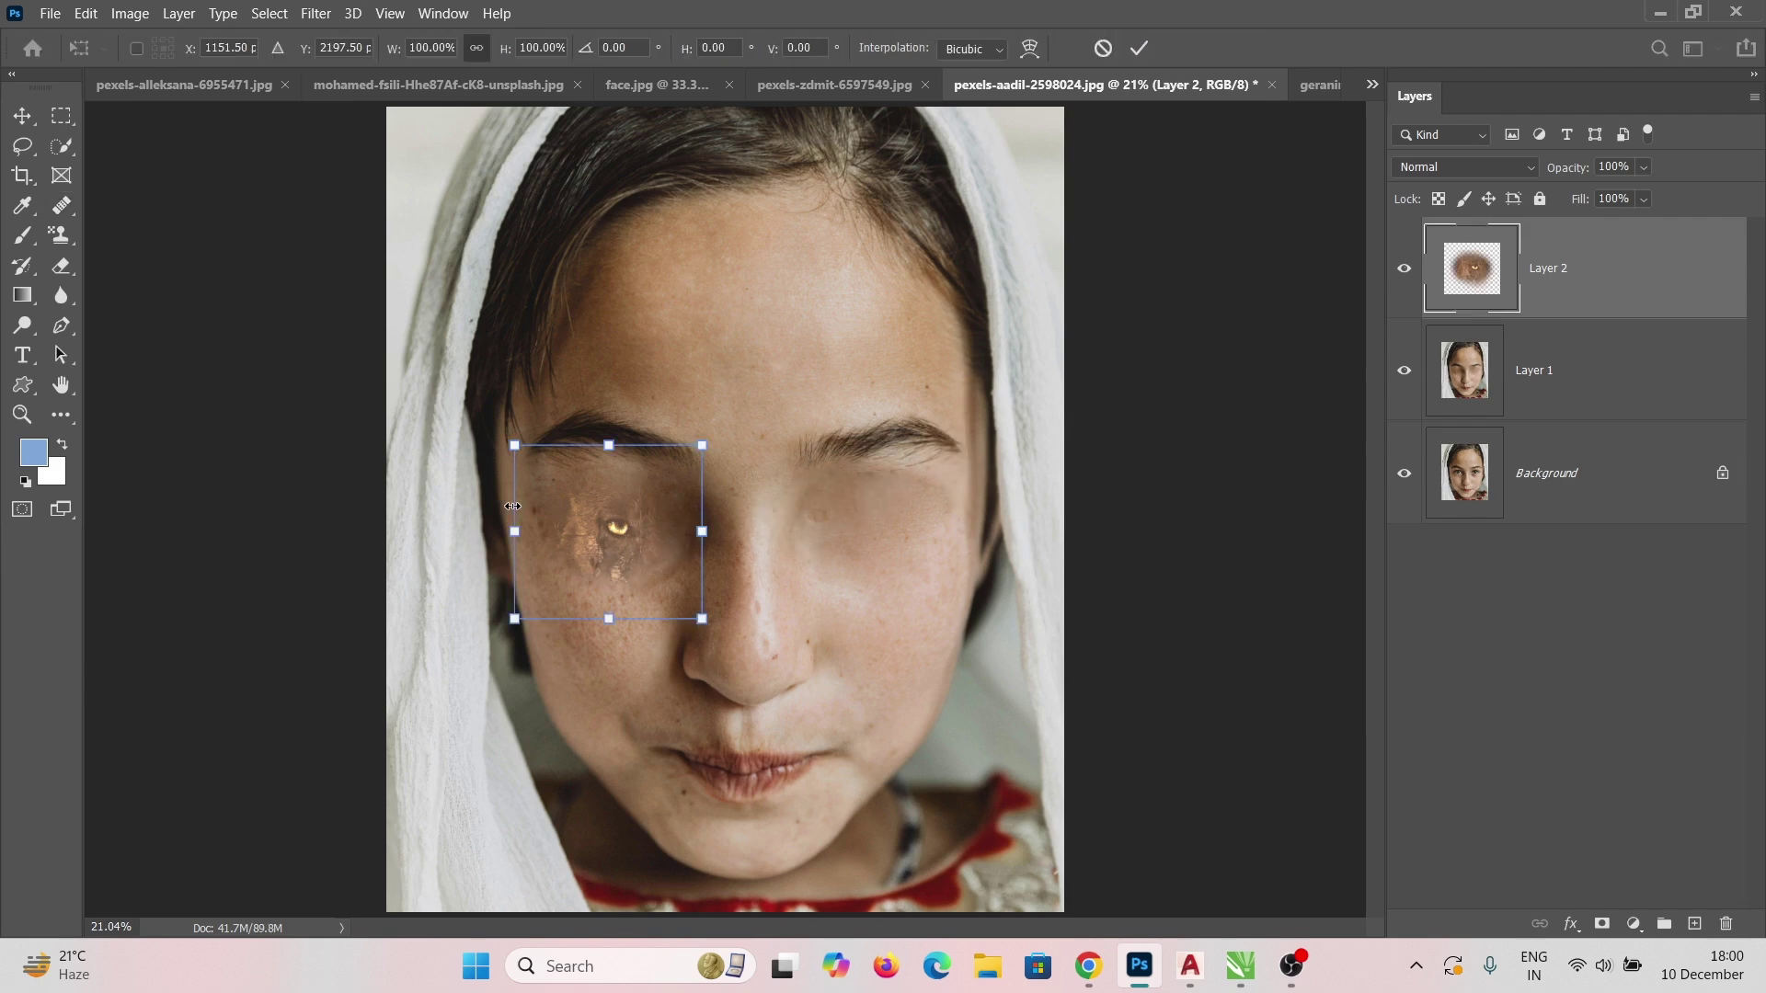
left_click_drag(514, 534, 490, 538)
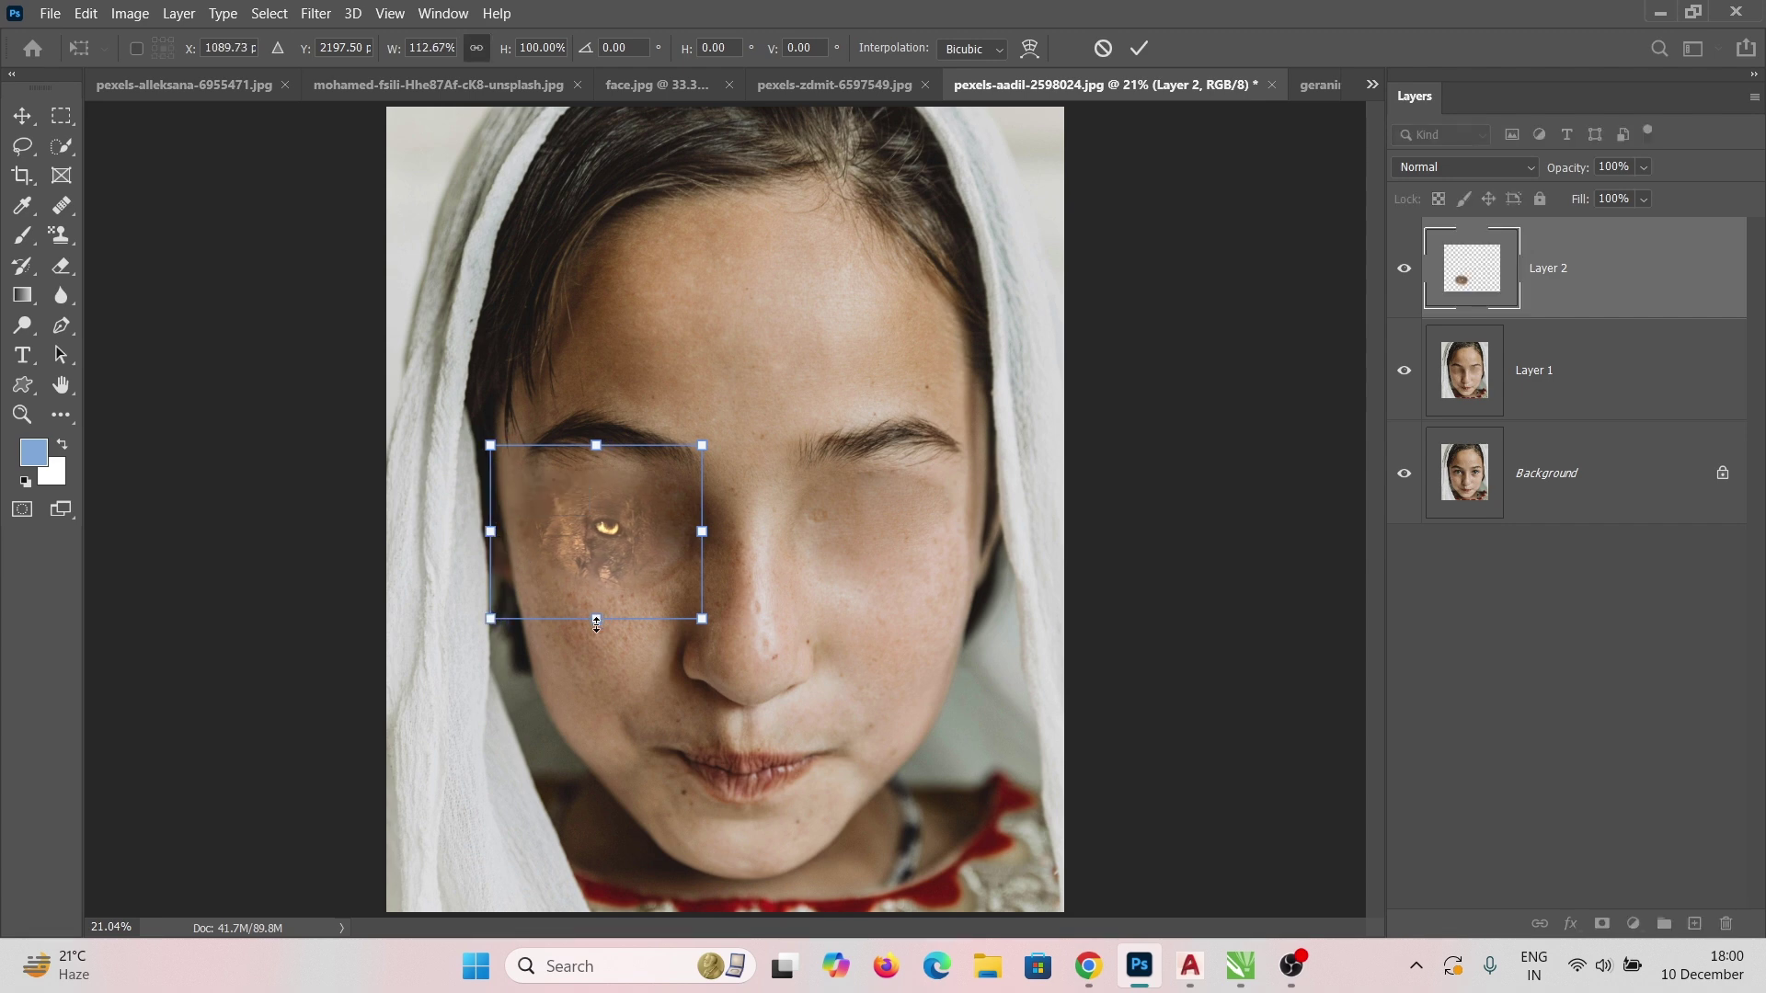
left_click_drag(597, 620, 597, 647)
left_click_drag(697, 545, 710, 545)
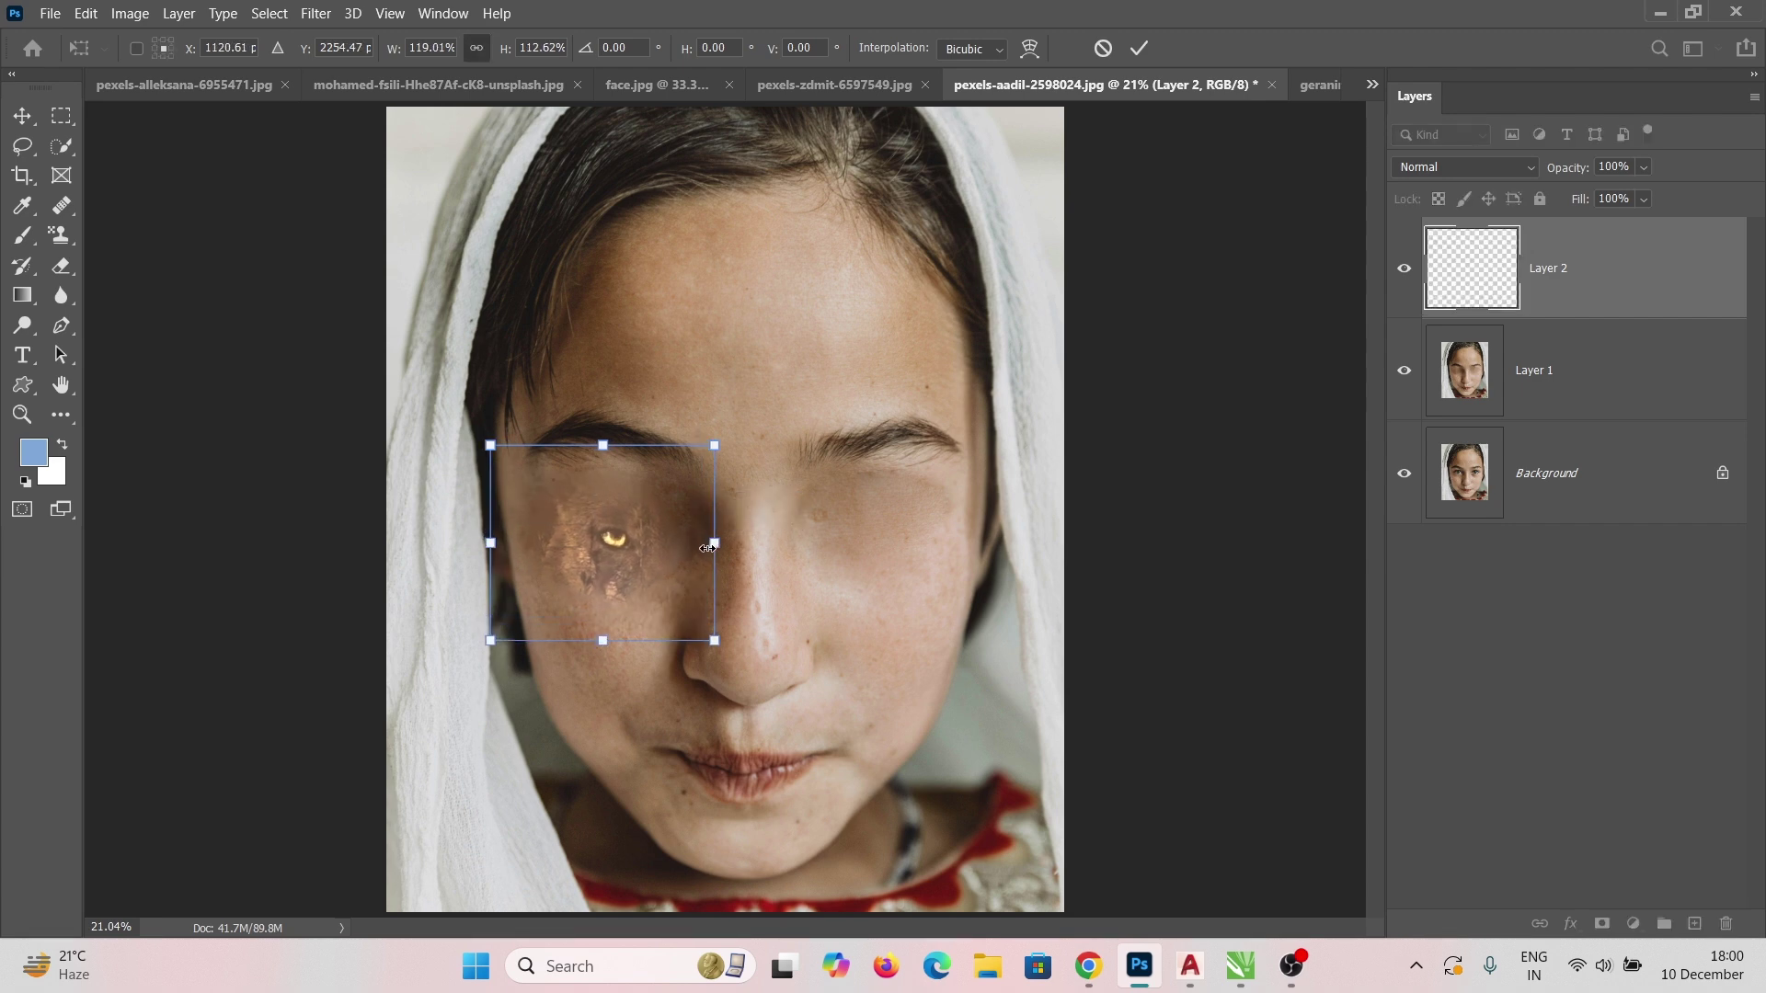
left_click_drag(598, 442, 598, 439)
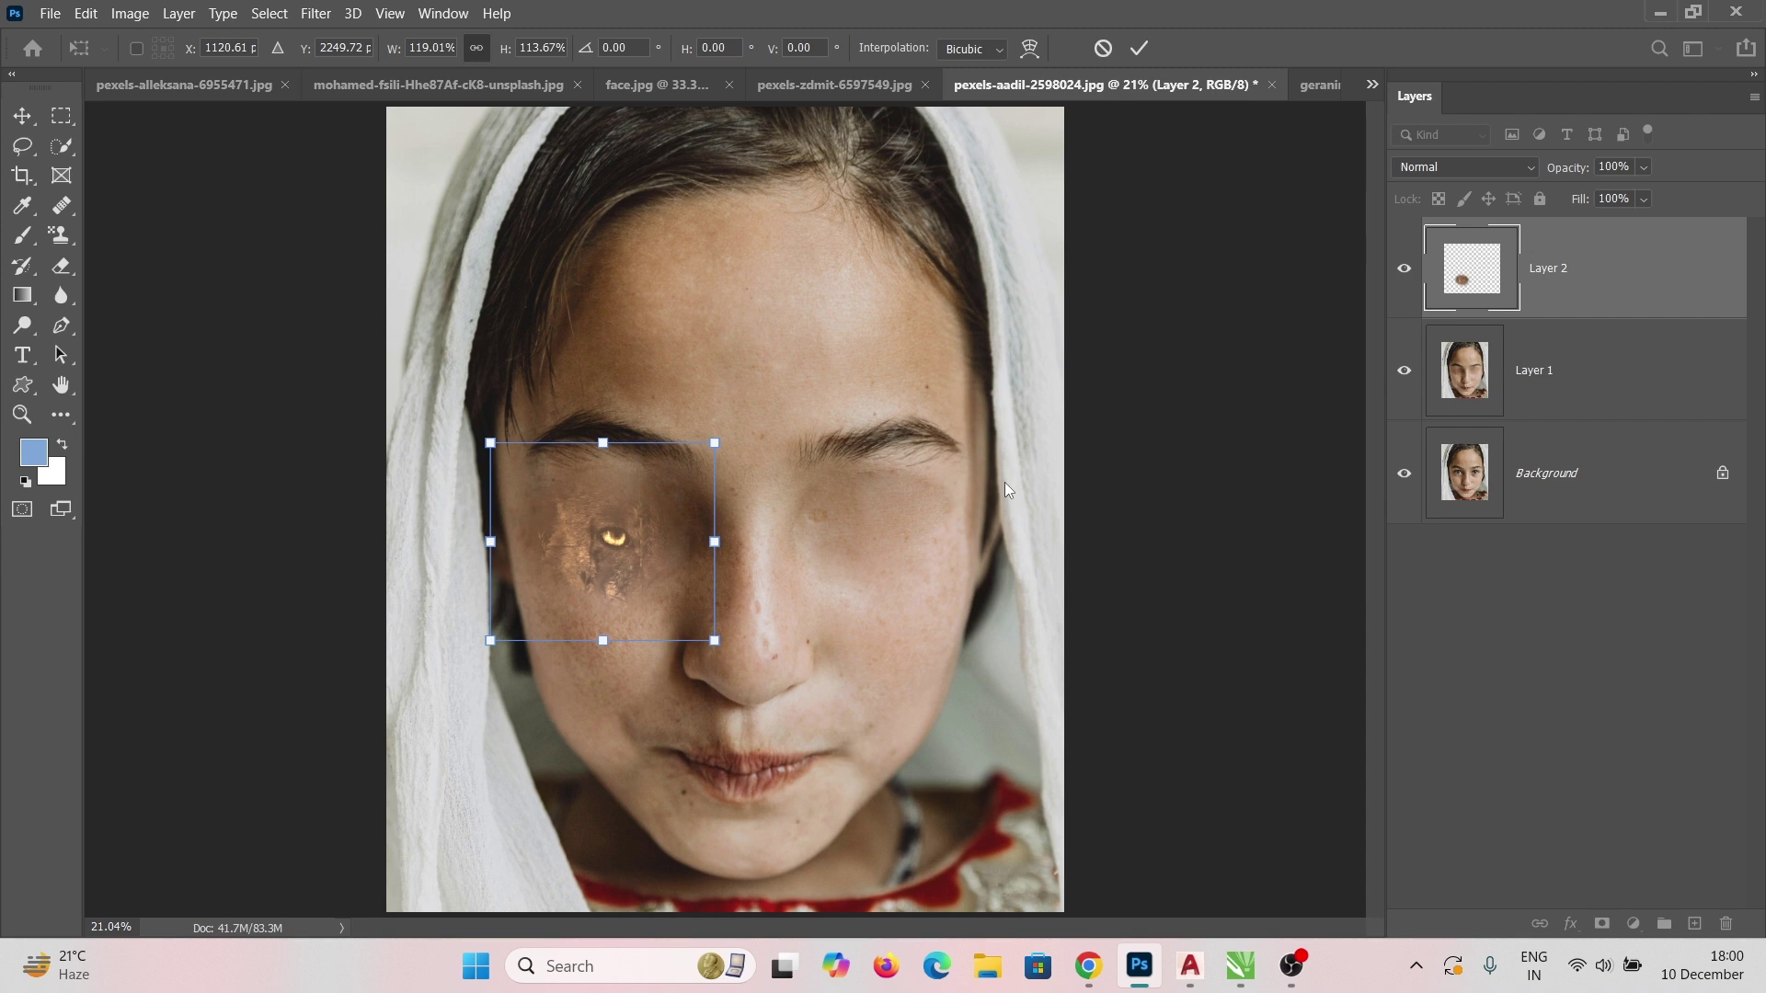
key("Return")
Try healing on the right side of the face, and undo everything back through the added eye layer
key("j")
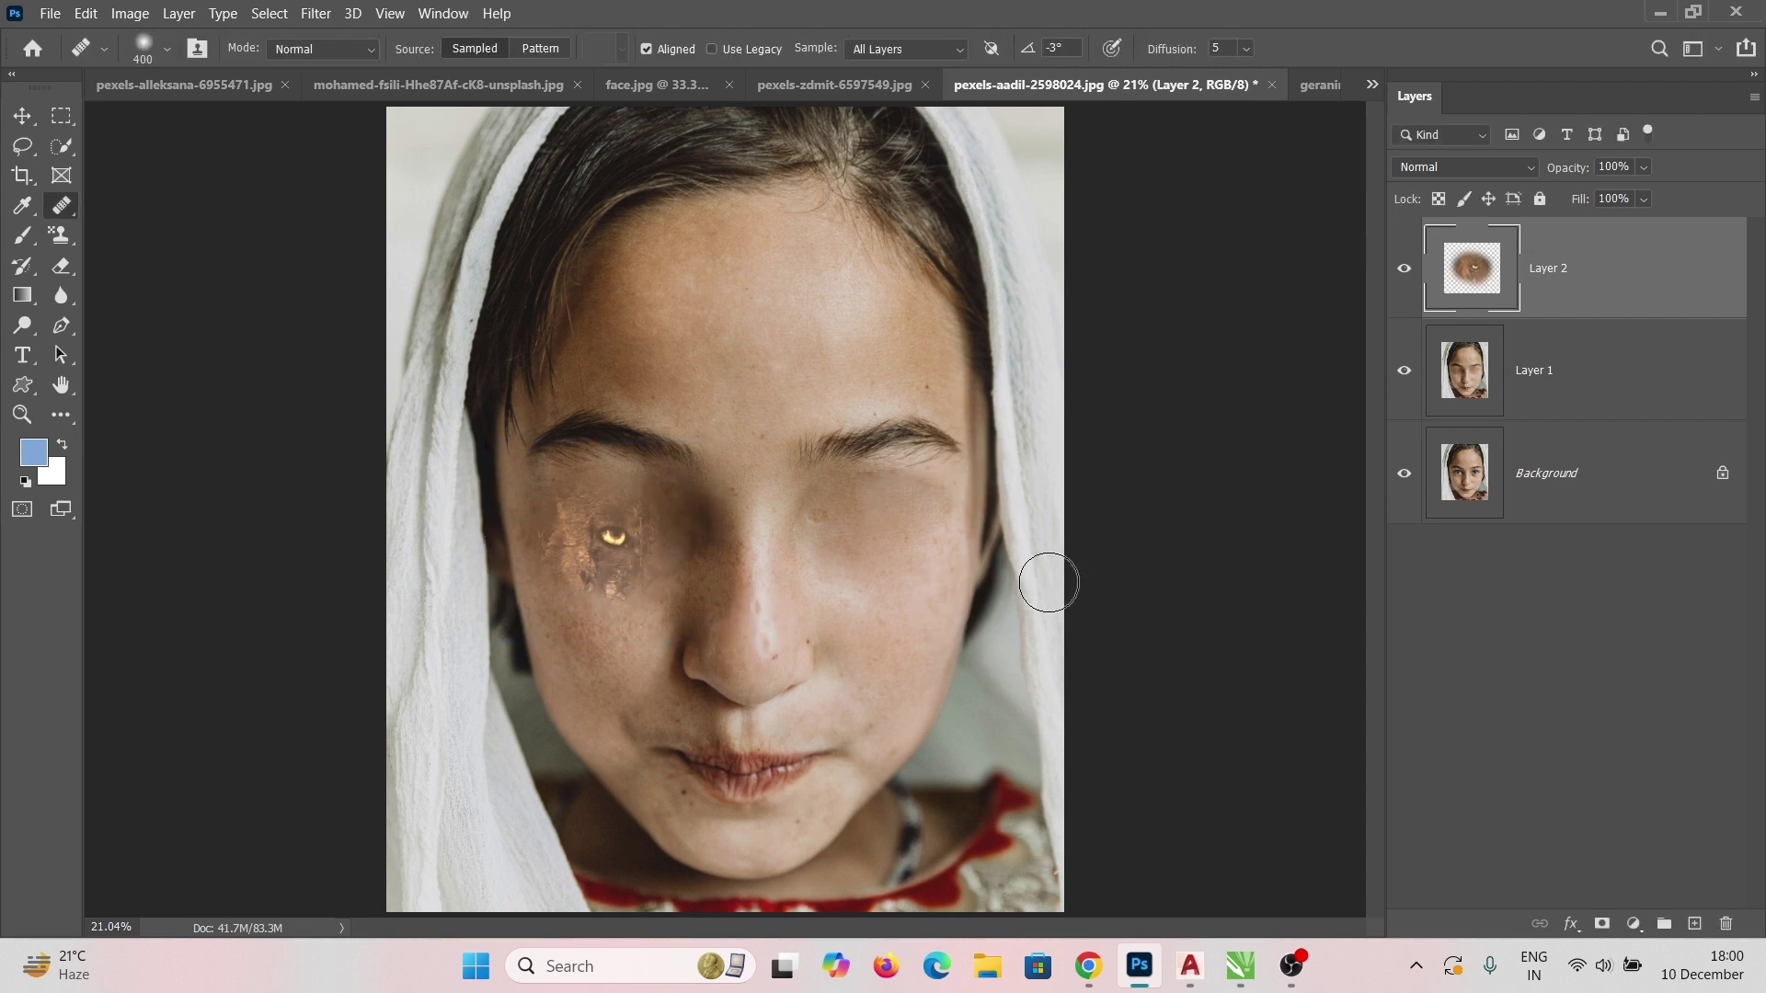
left_click(945, 533)
key("ctrl+z")
key("ctrl+z")
key("ctrl+z")
key("ctrl+z")
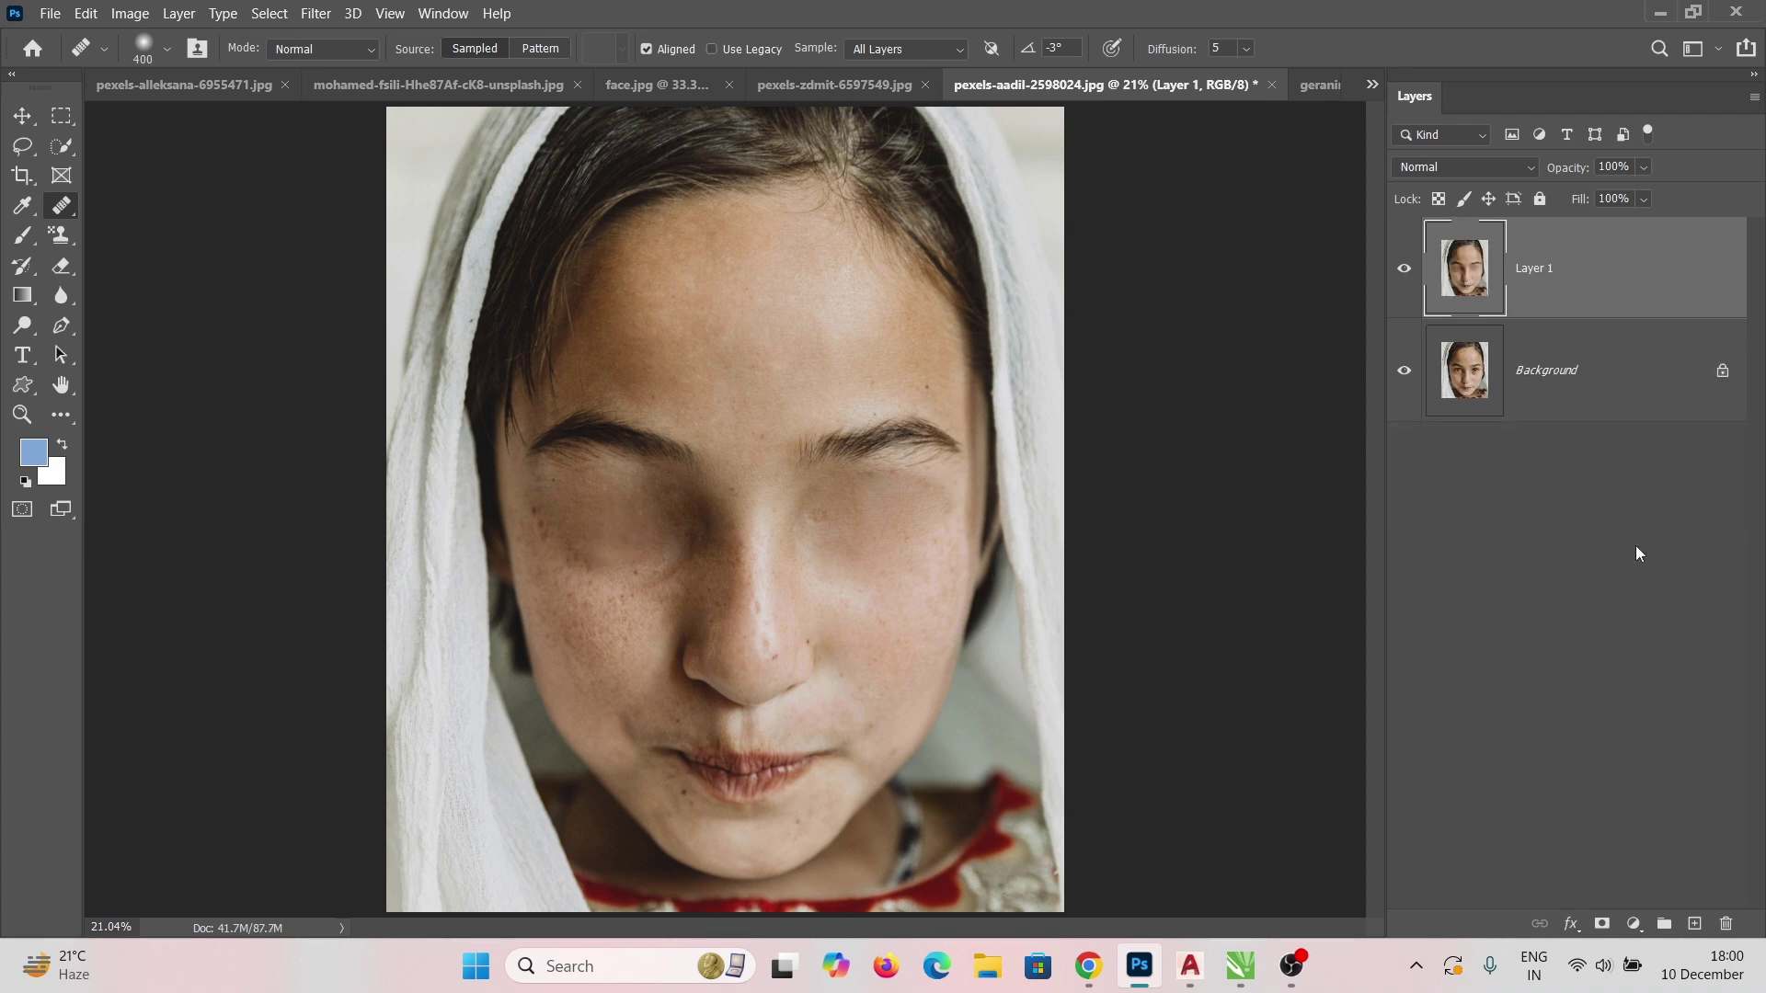
Add a new layer and resample the animal's glowing eye from the geranimo photo for use in the pexels-aadil-2598024.jpg portrait
left_click(1695, 923)
left_click(915, 430)
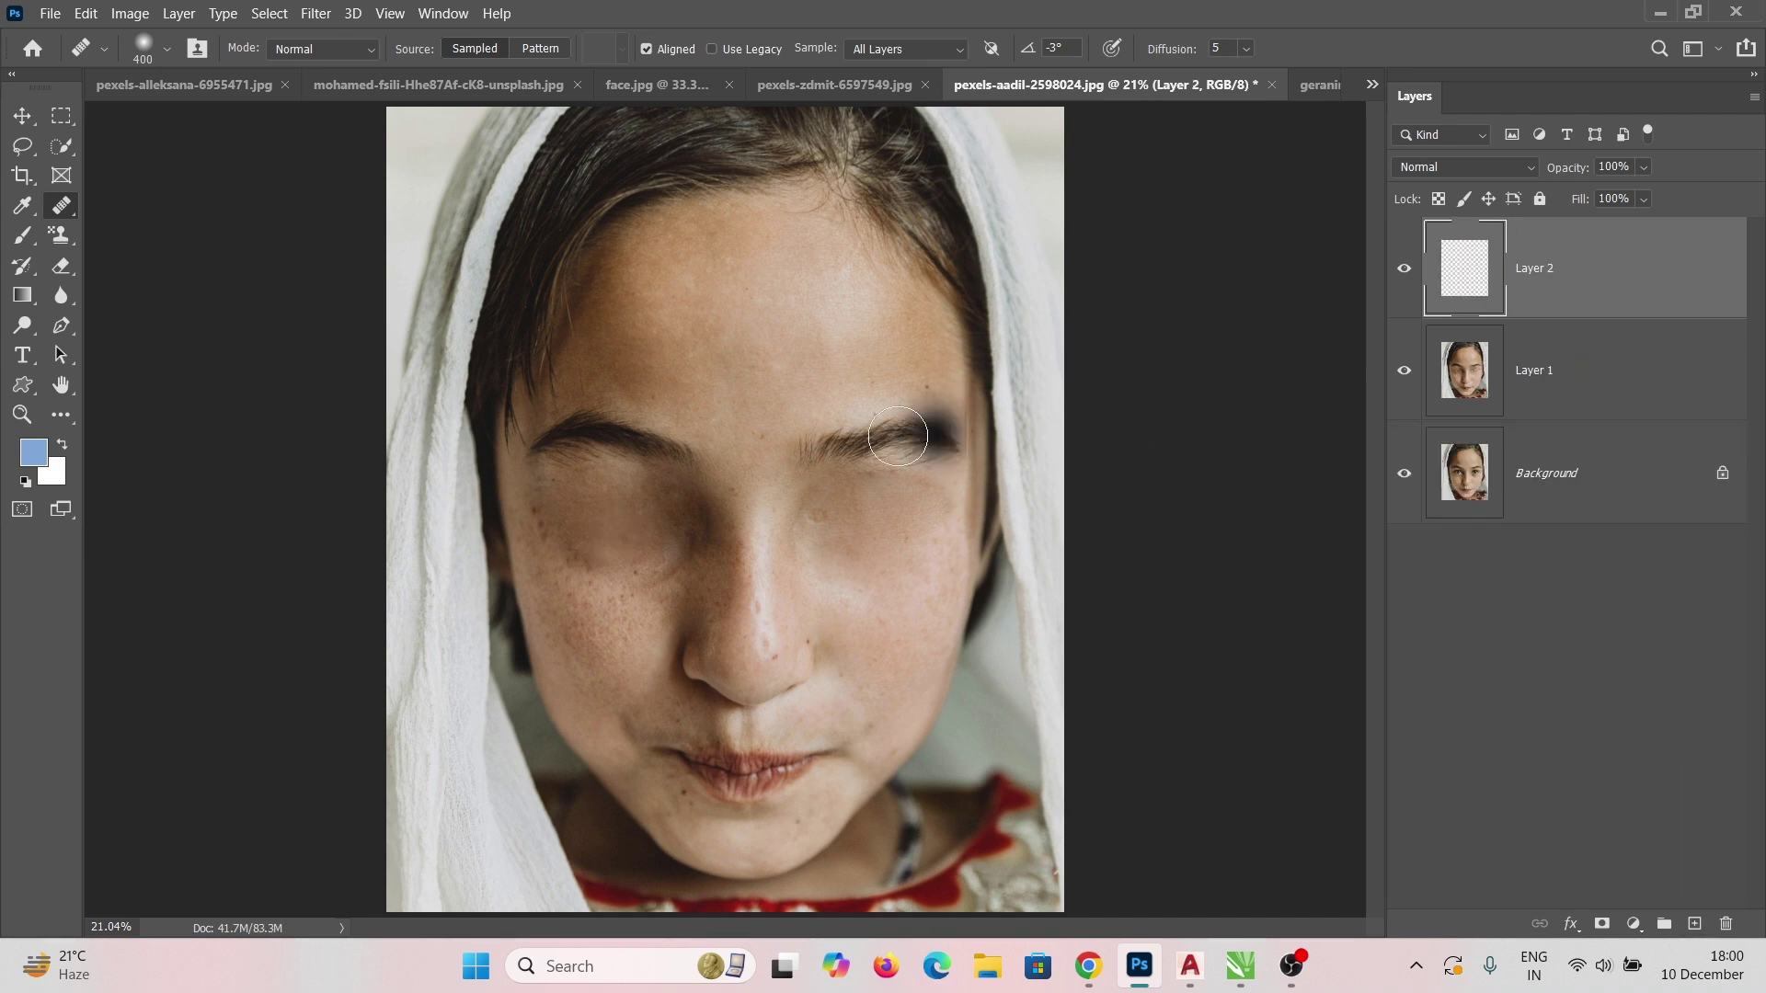
mouse_move(818, 308)
left_mouse_down()
mouse_move(866, 319)
mouse_move(800, 347)
left_mouse_up()
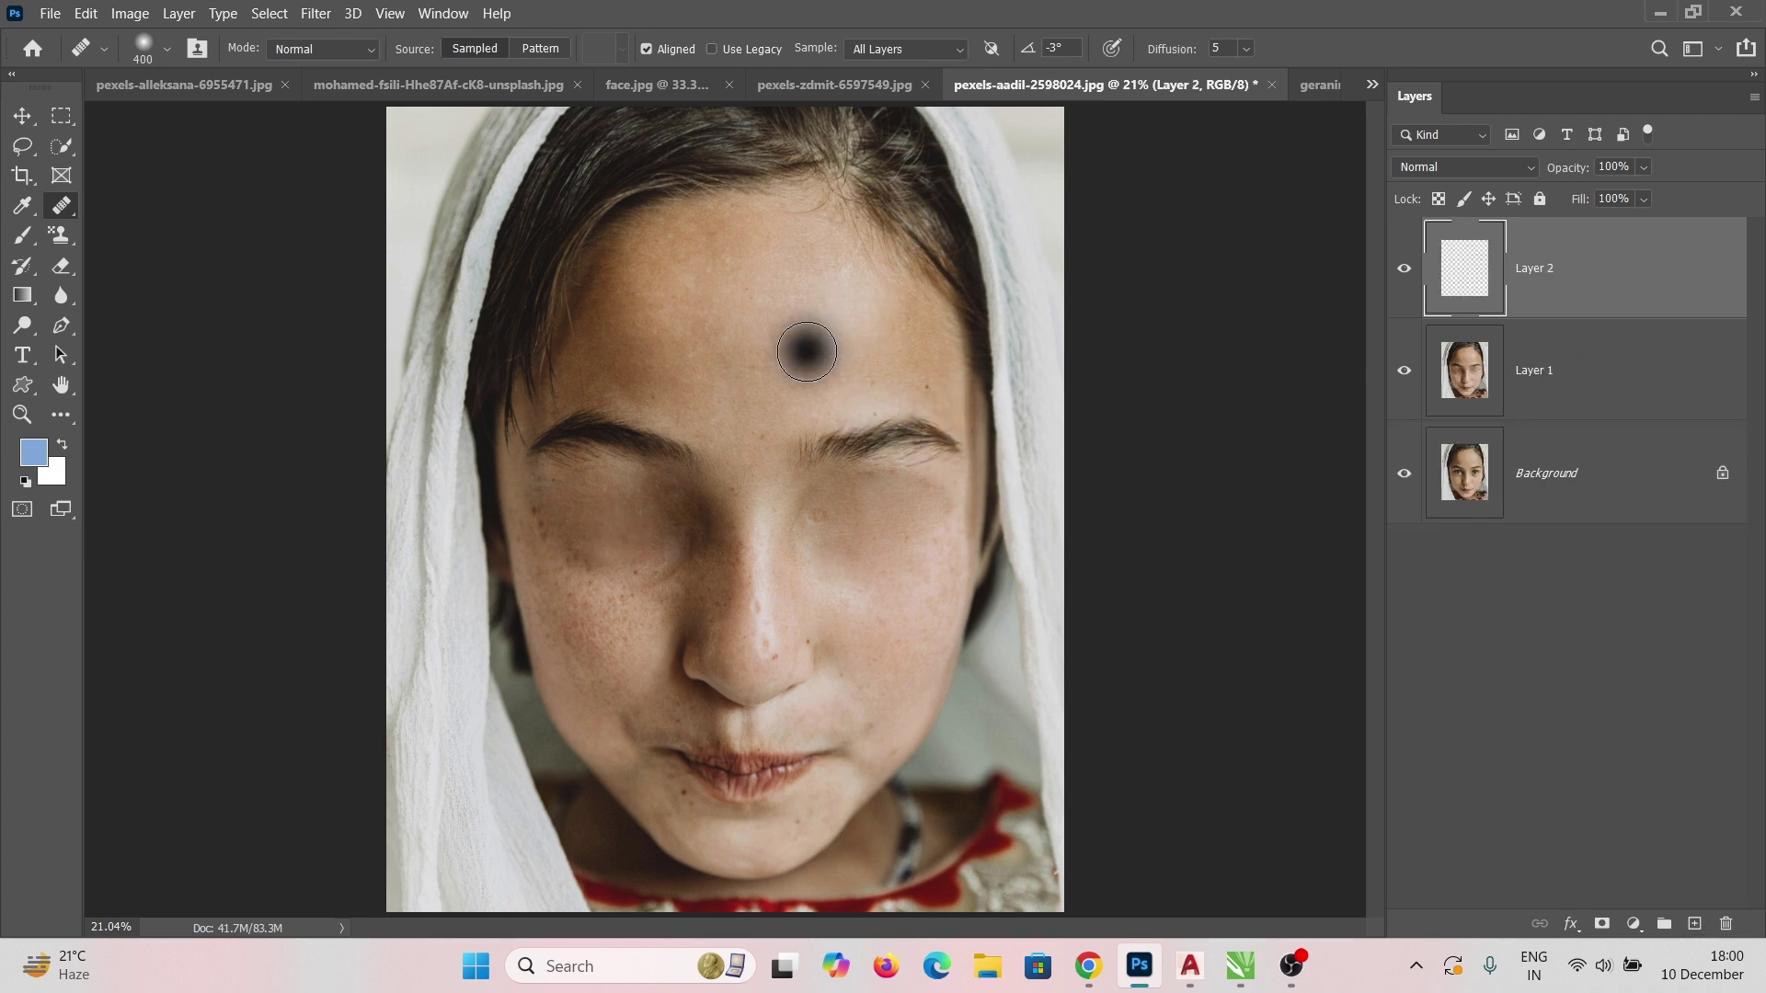
left_click(866, 84)
left_click(1229, 83)
left_click(1311, 84)
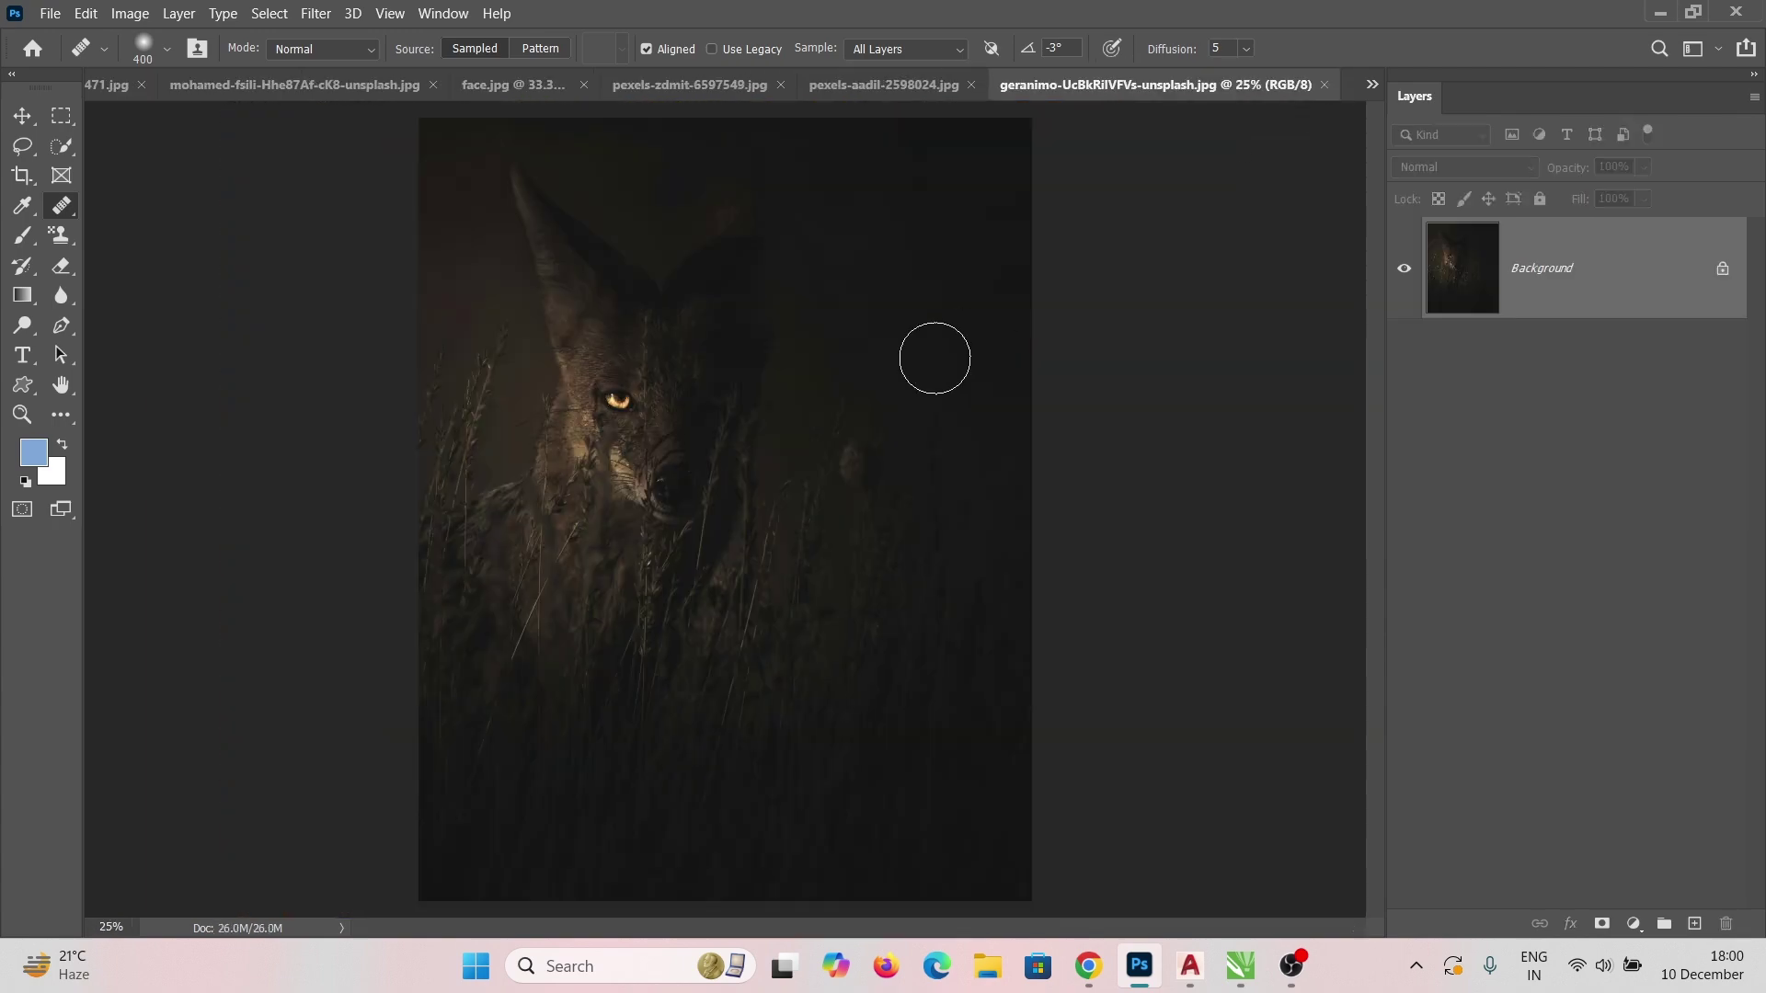
left_click(620, 401, "alt")
left_click(883, 85)
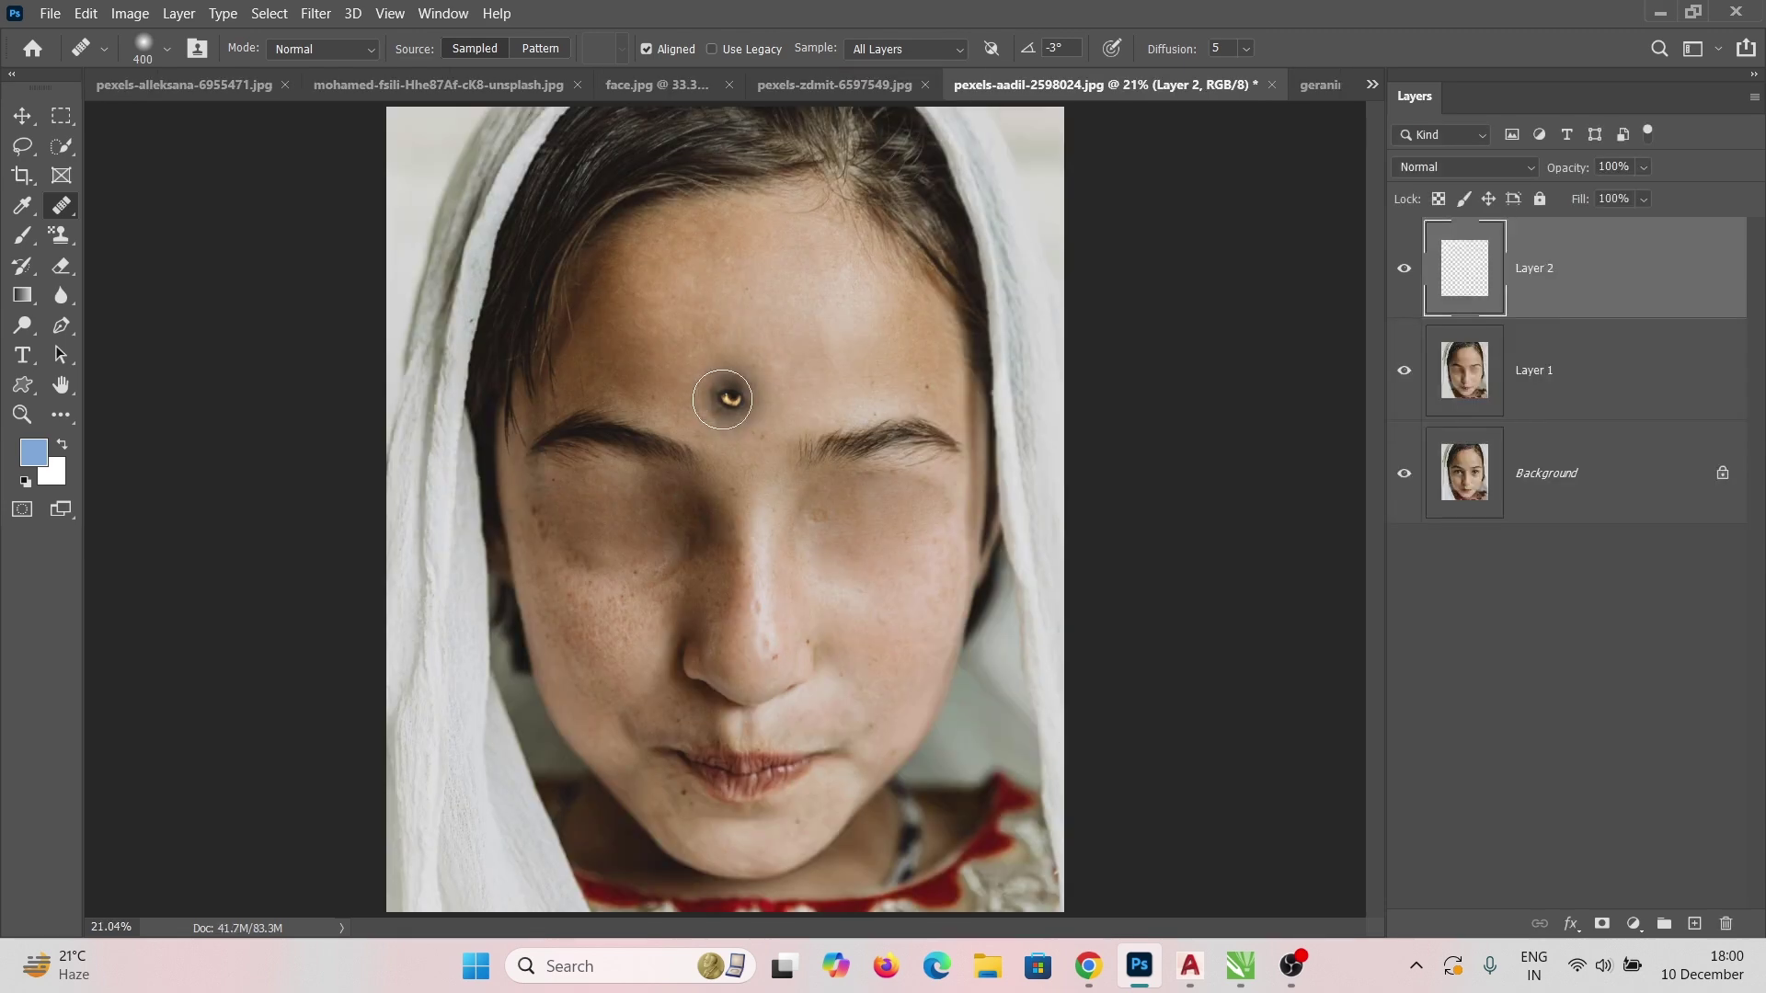
Set the clone source scale to 300% and paint the sampled animal eye over the empty left eye area with the Healing Brush
left_click(198, 49)
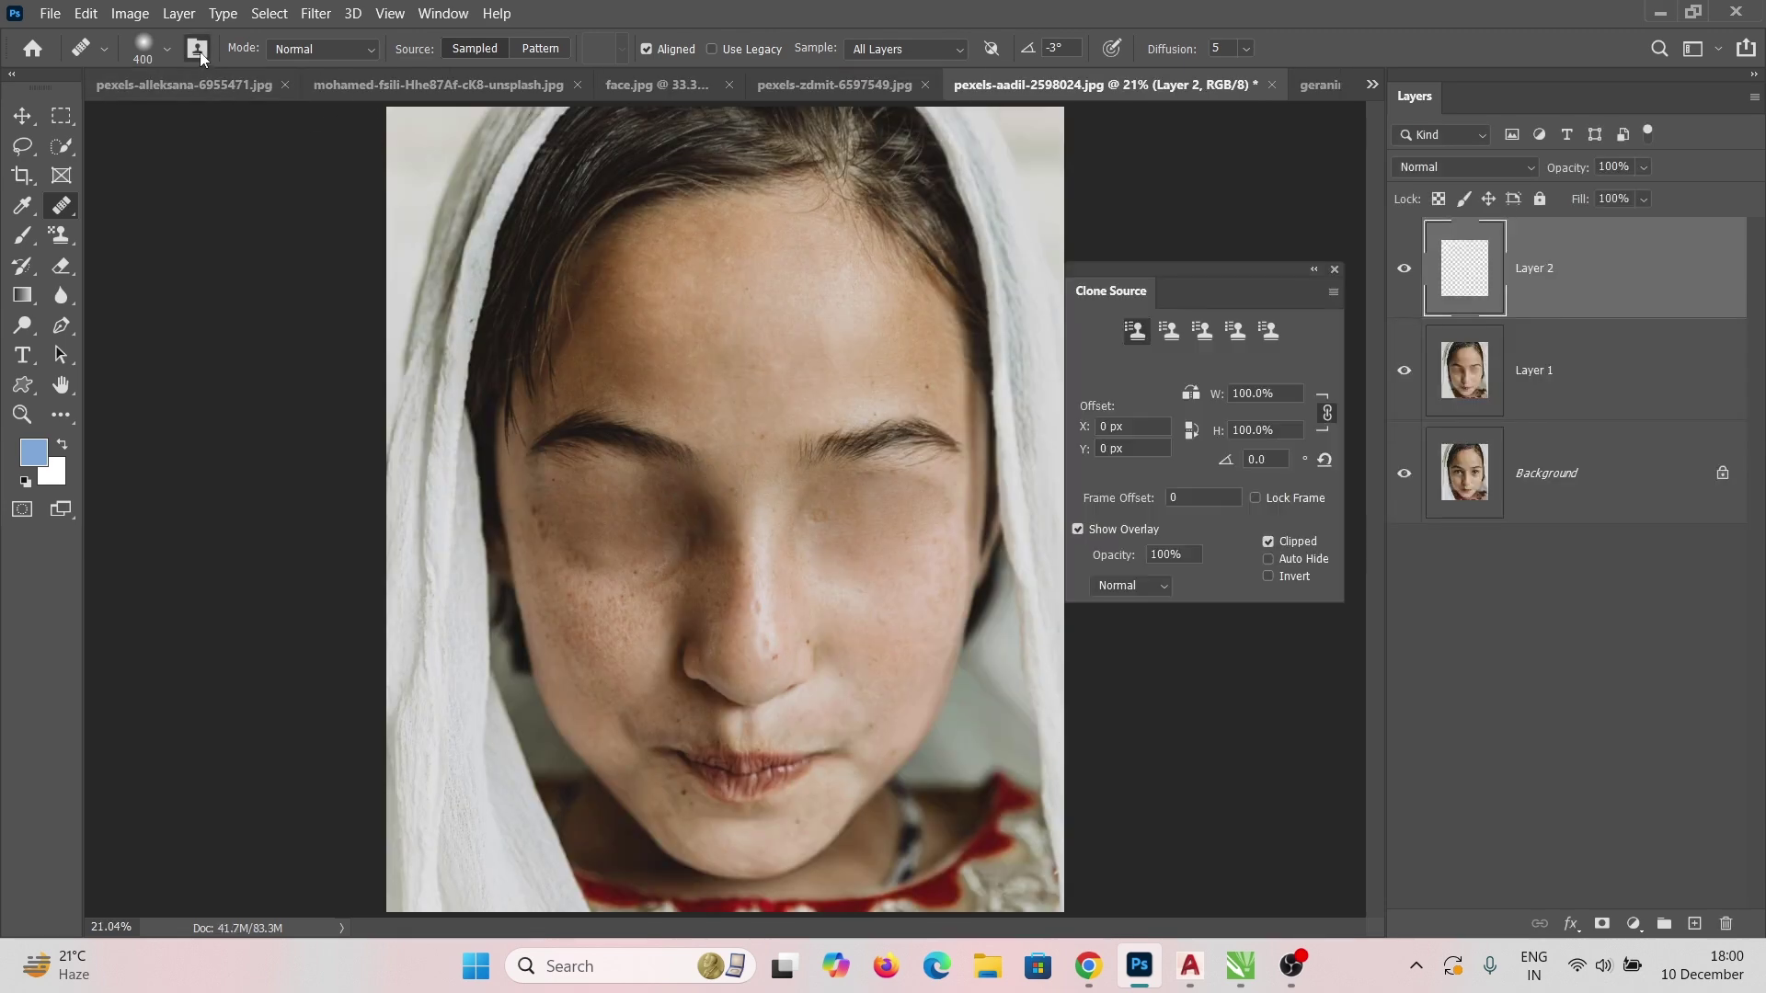
left_click_drag(1264, 302, 1291, 379)
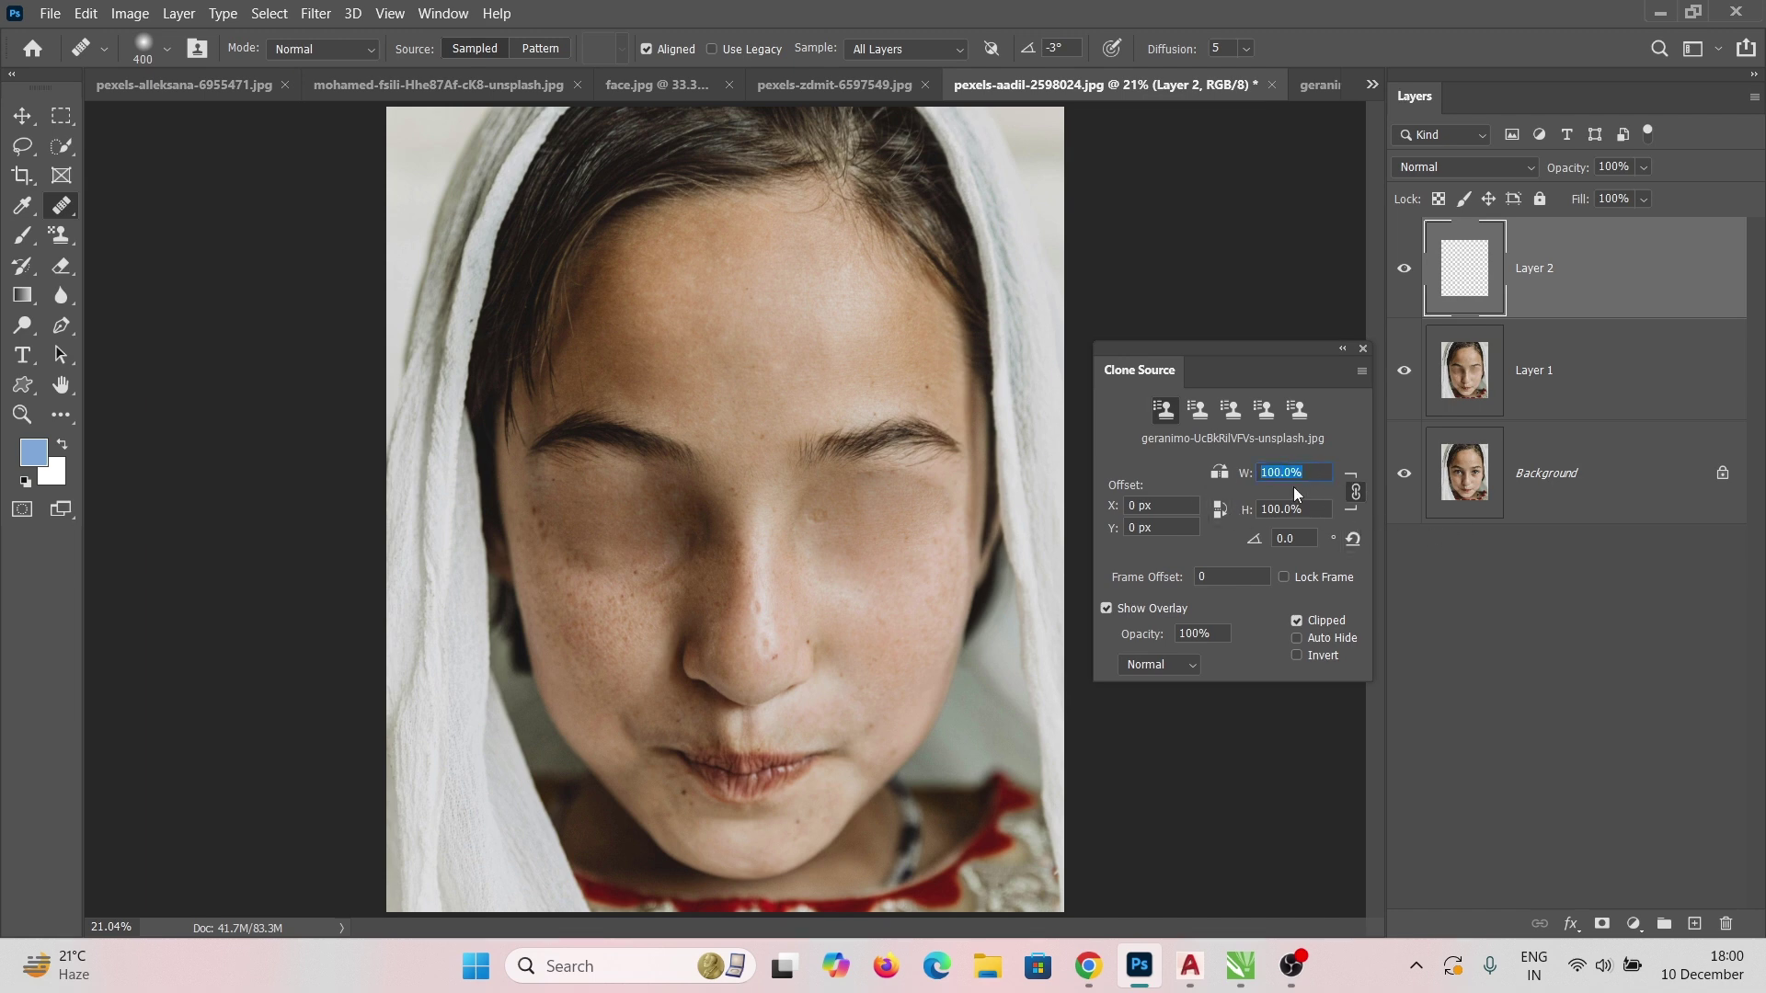
type("300")
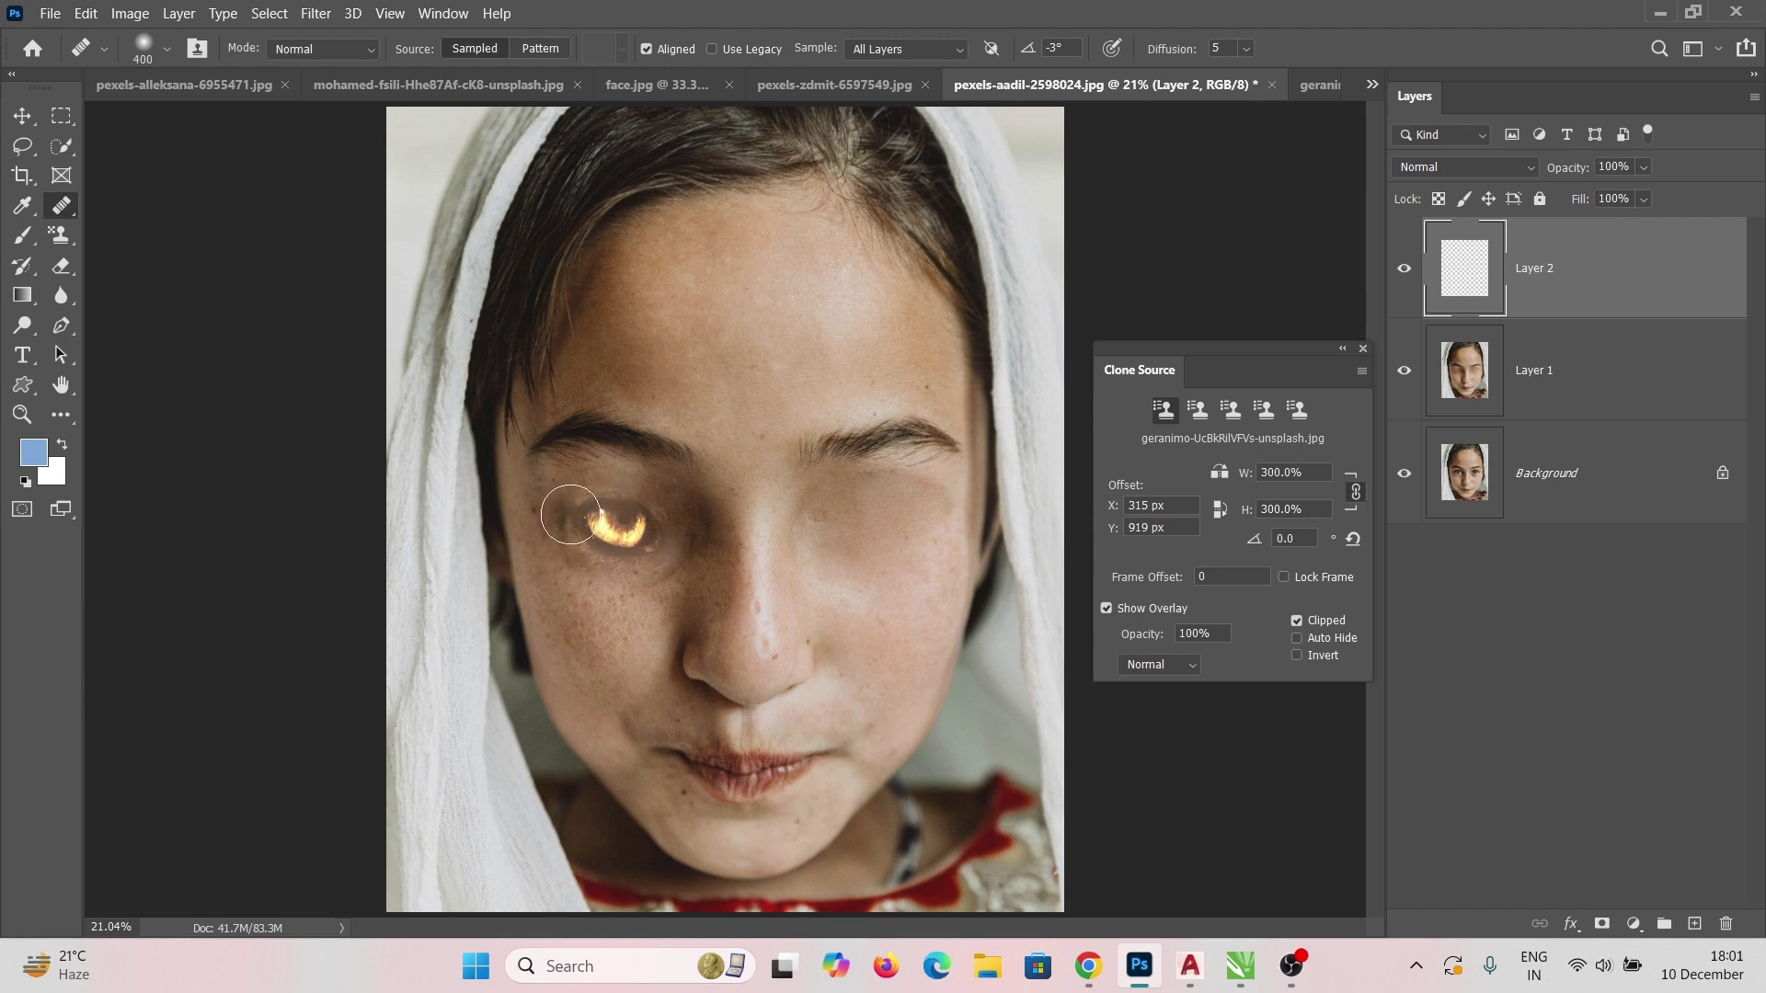
left_click_drag(571, 514, 602, 517)
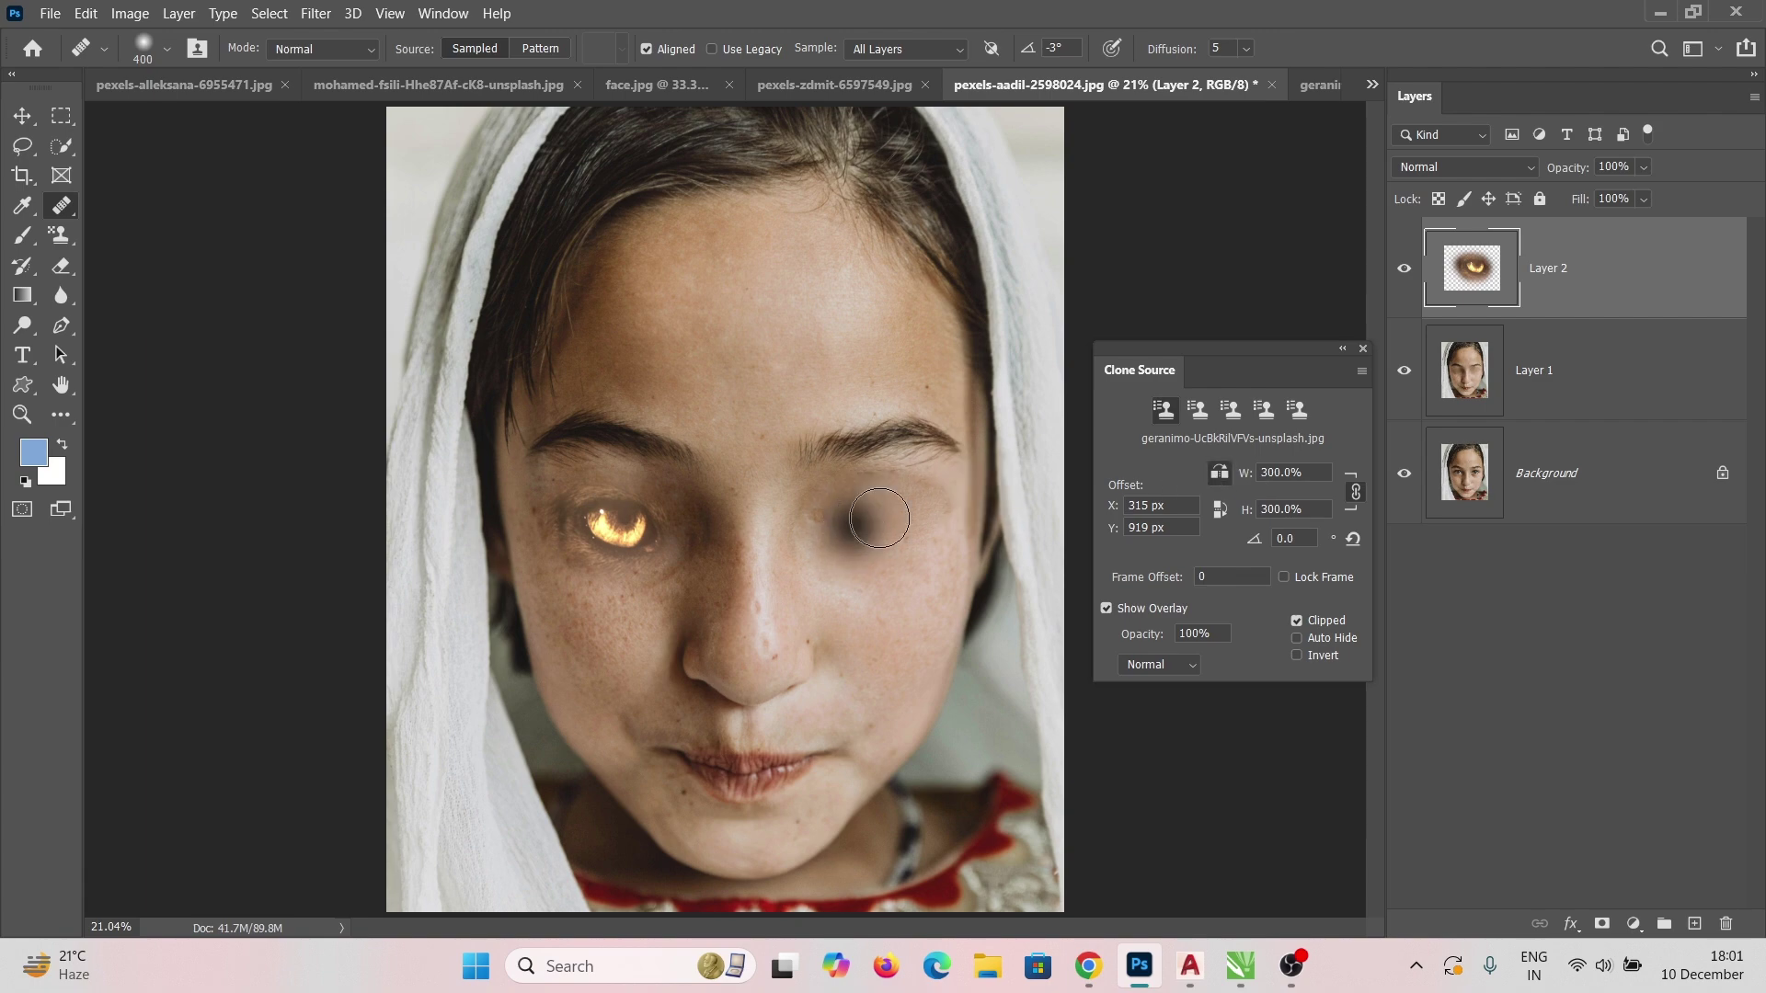
Paint a horizontally flipped animal eye at 300% over the empty right eye area on another new layer
left_click(859, 84)
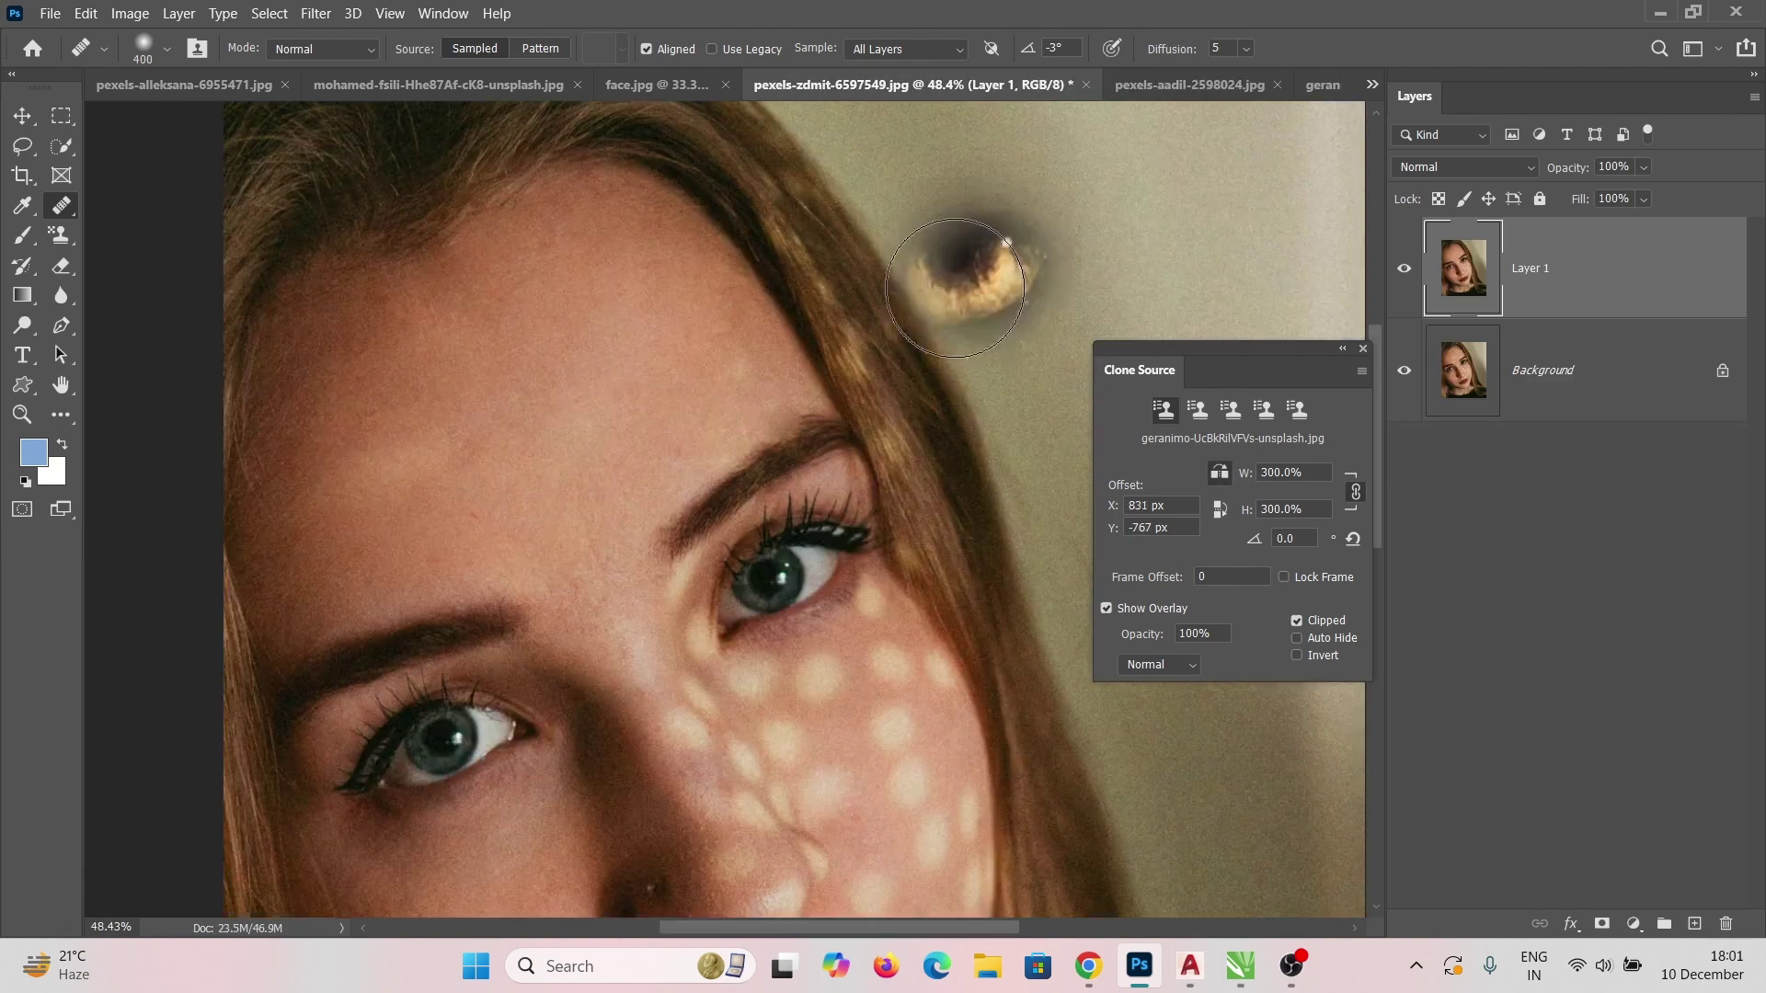
left_click(1317, 84)
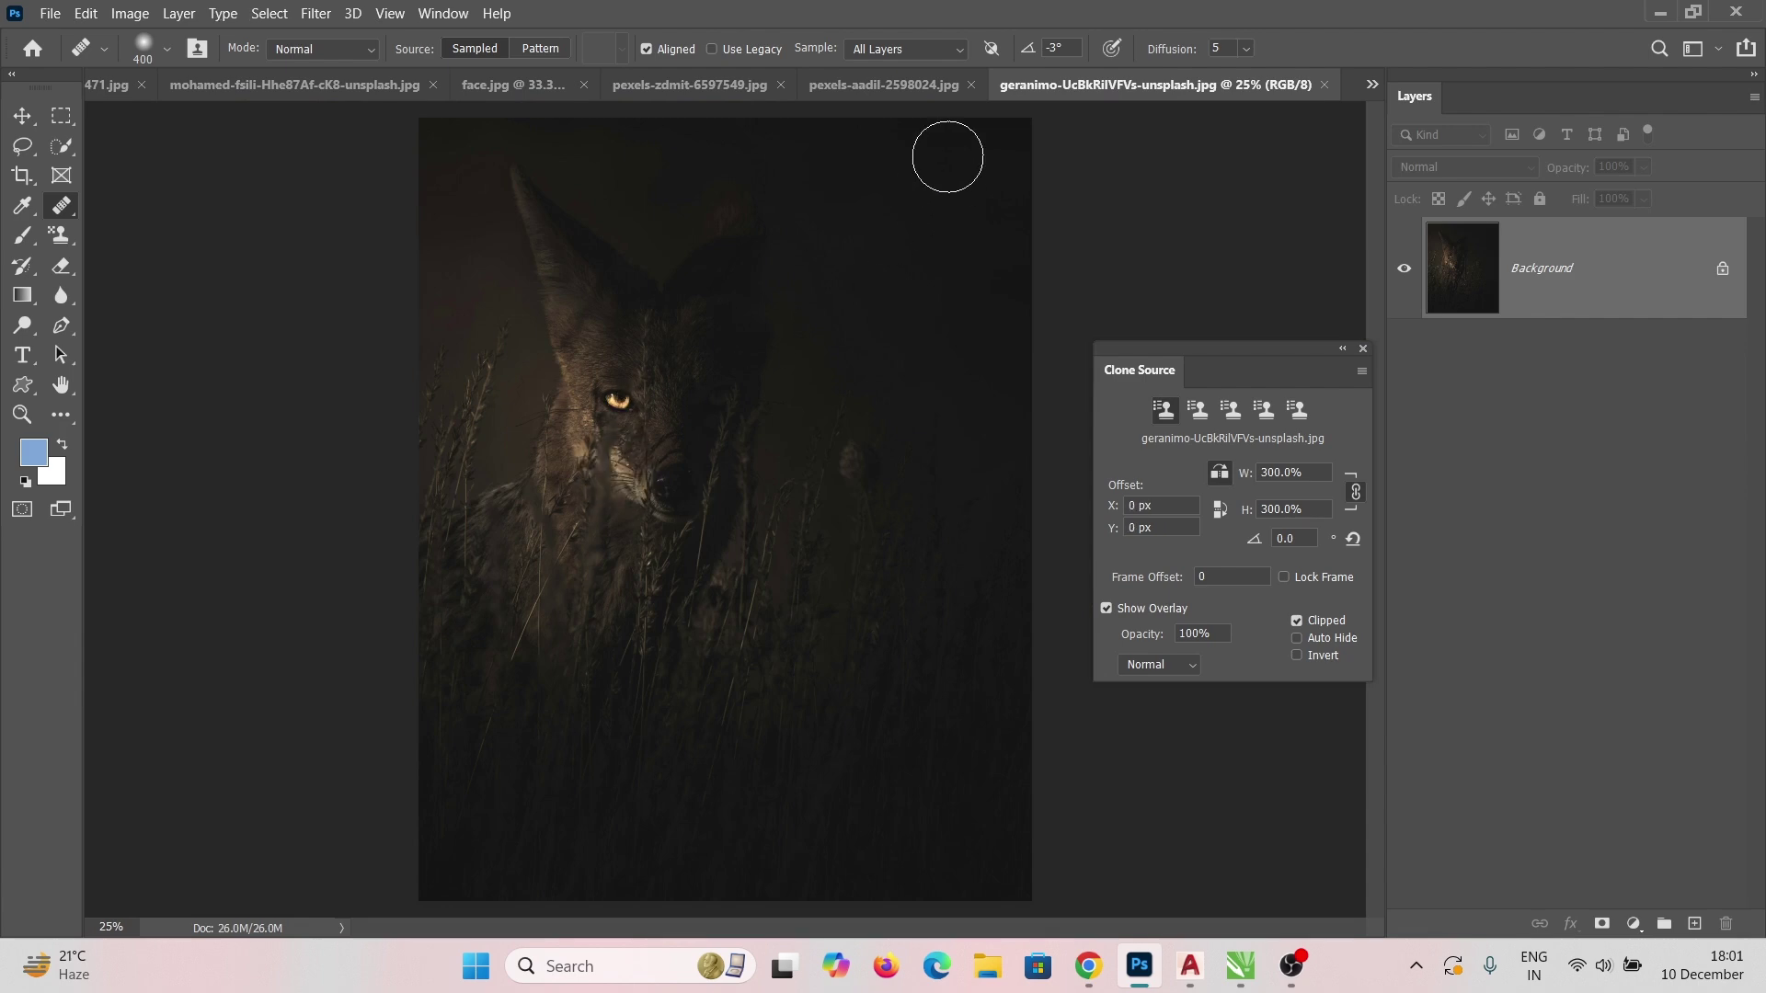
left_click(897, 84)
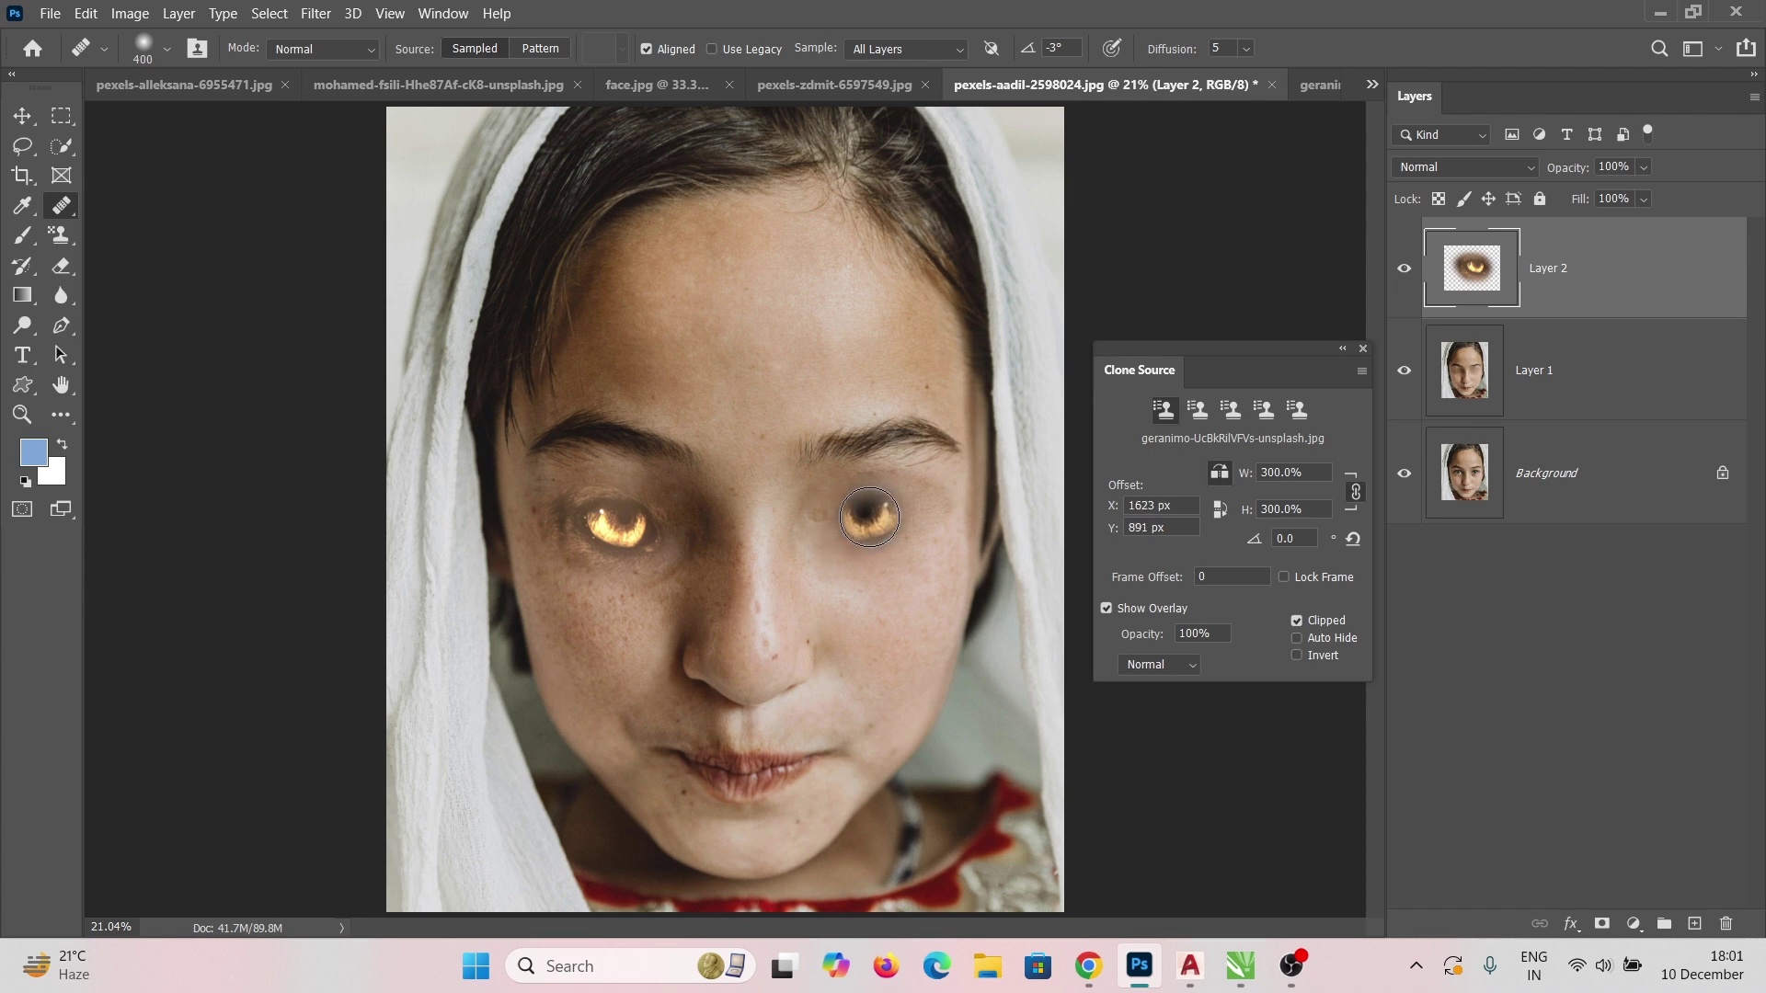
left_click(1693, 924)
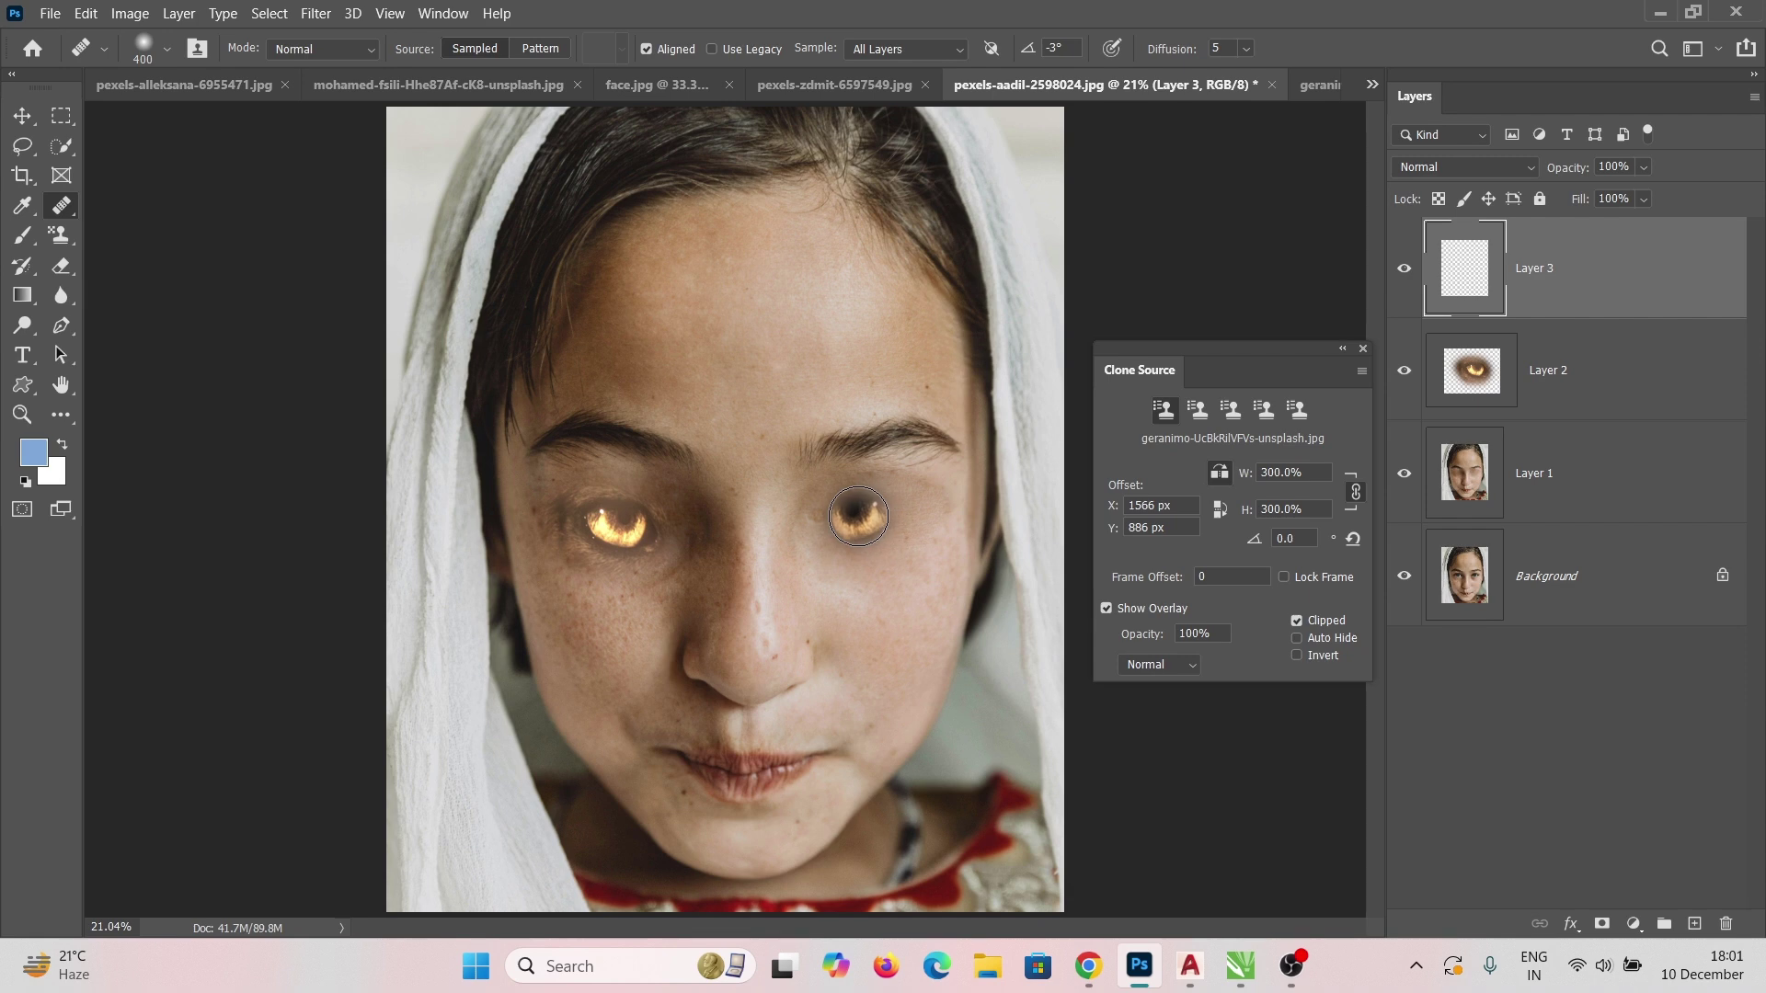
left_click_drag(837, 531, 901, 506)
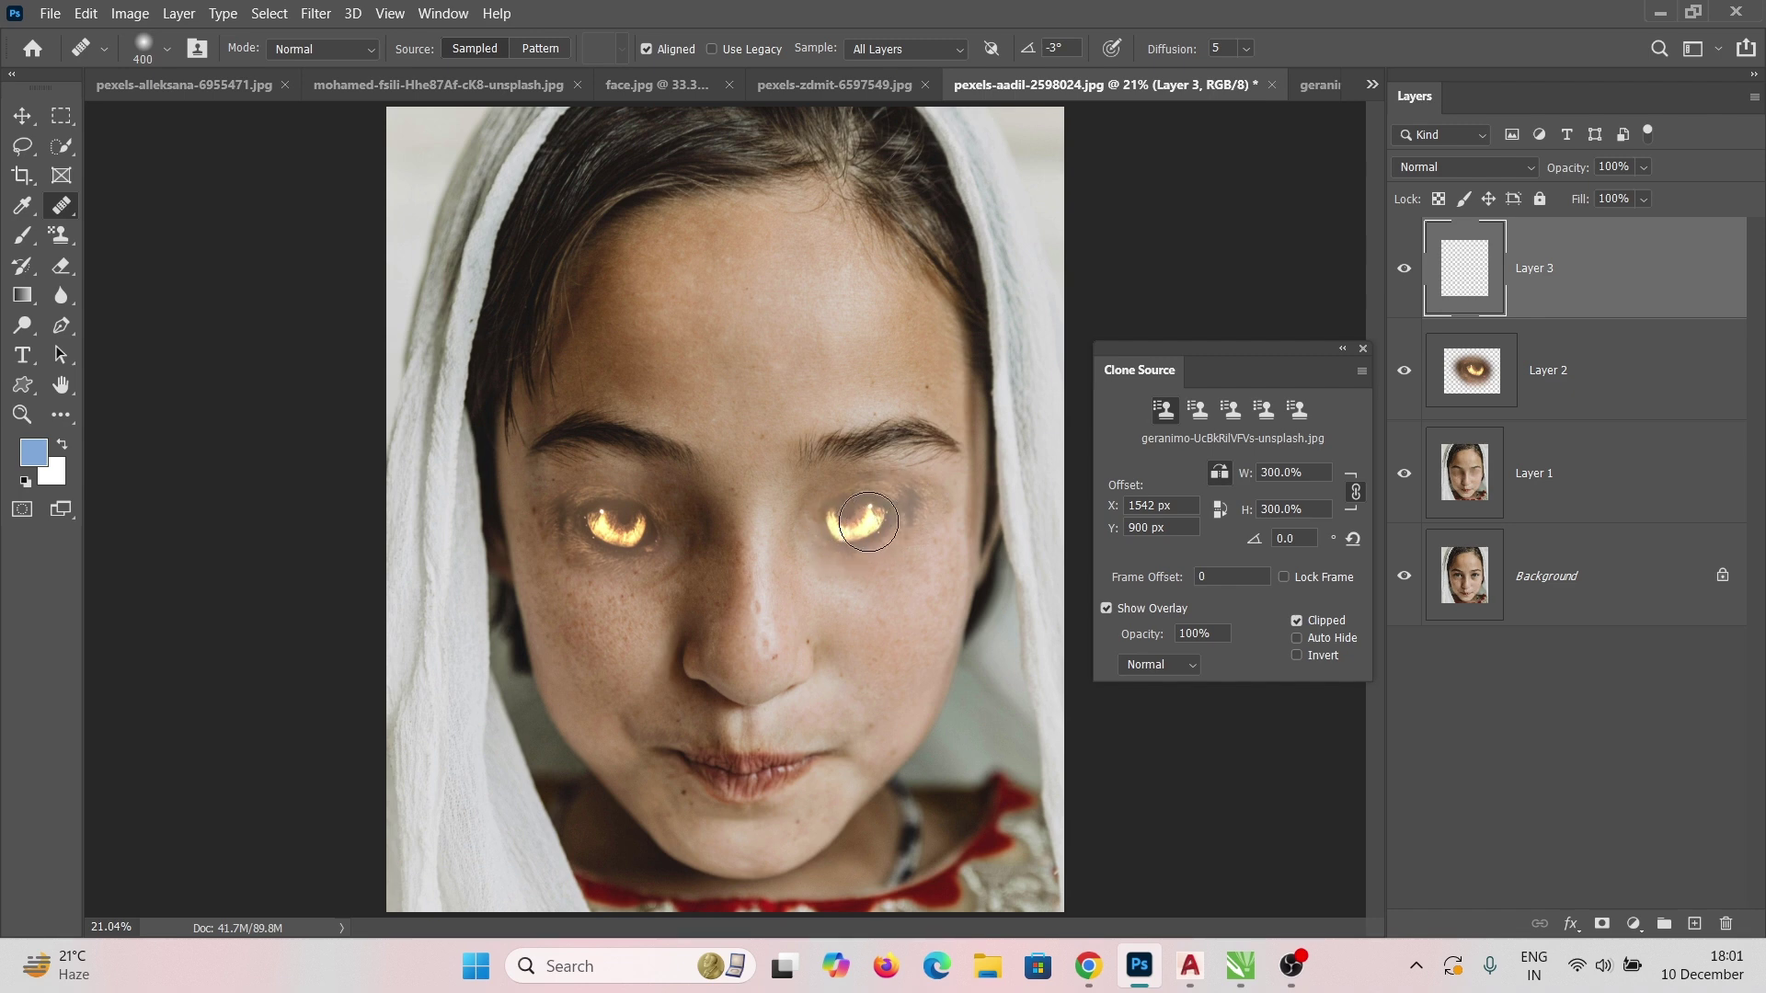
left_click_drag(835, 528, 833, 529)
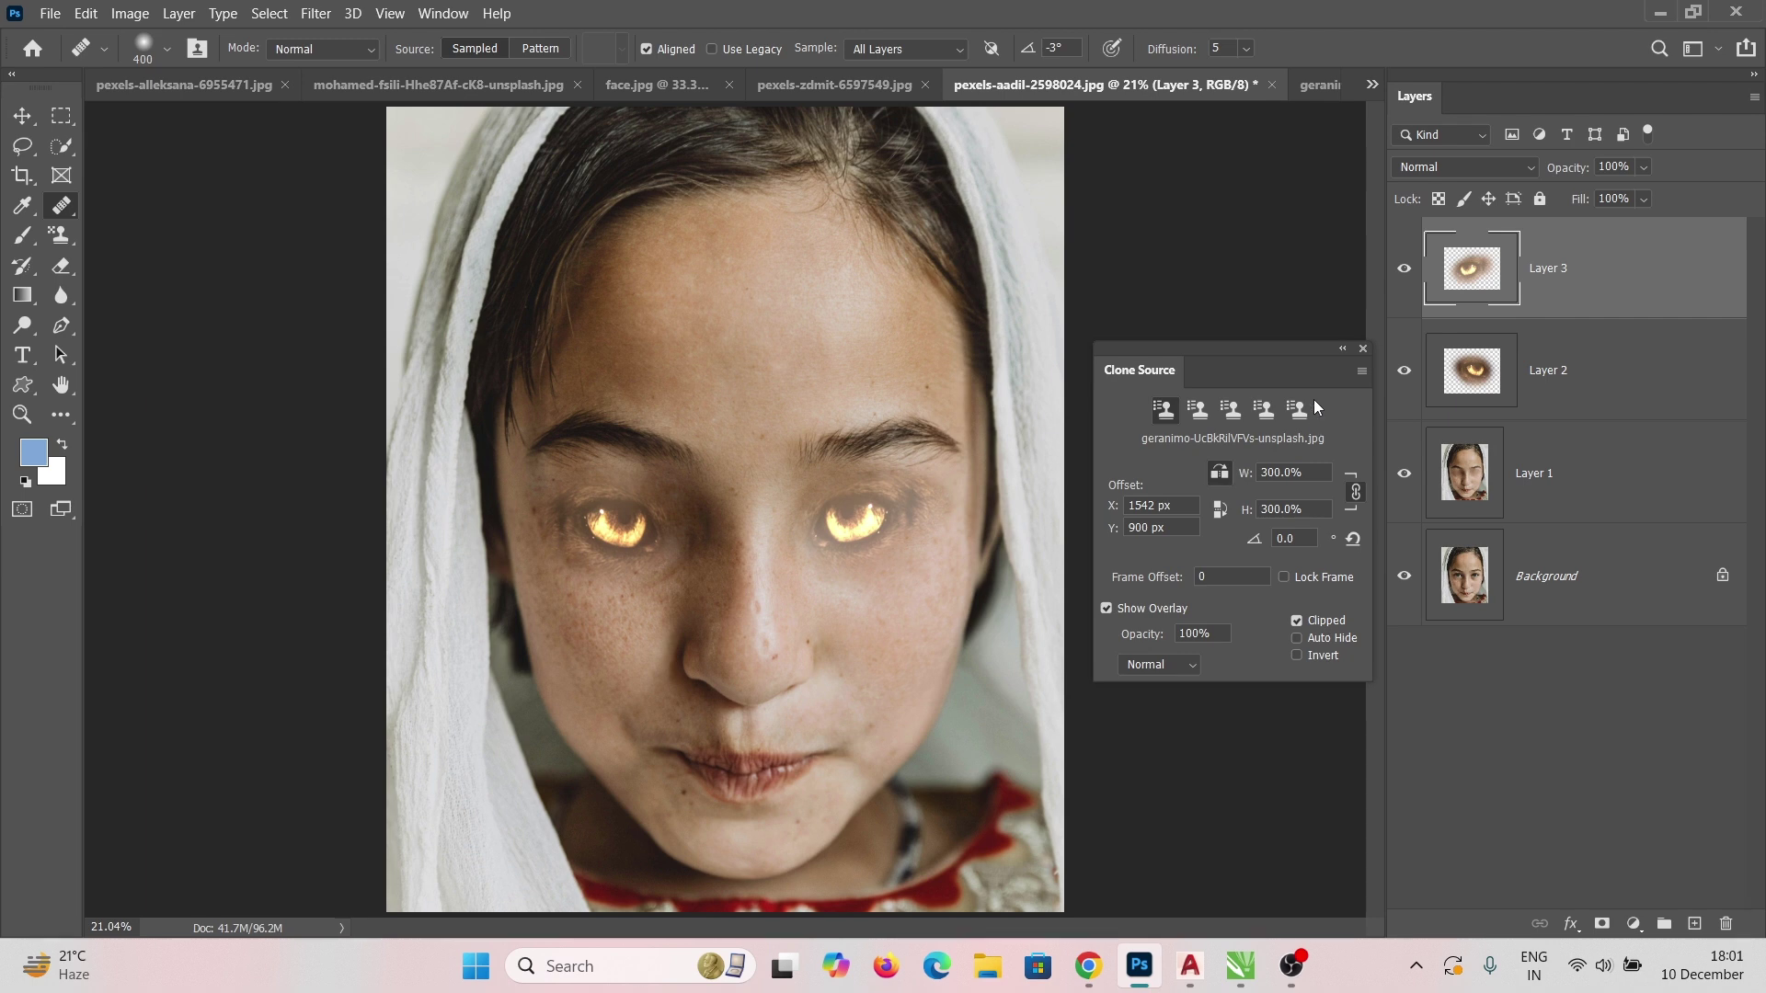
Close the Clone Source settings and group the two painted eye layers, Layer 2 and Layer 3
left_click(1364, 351)
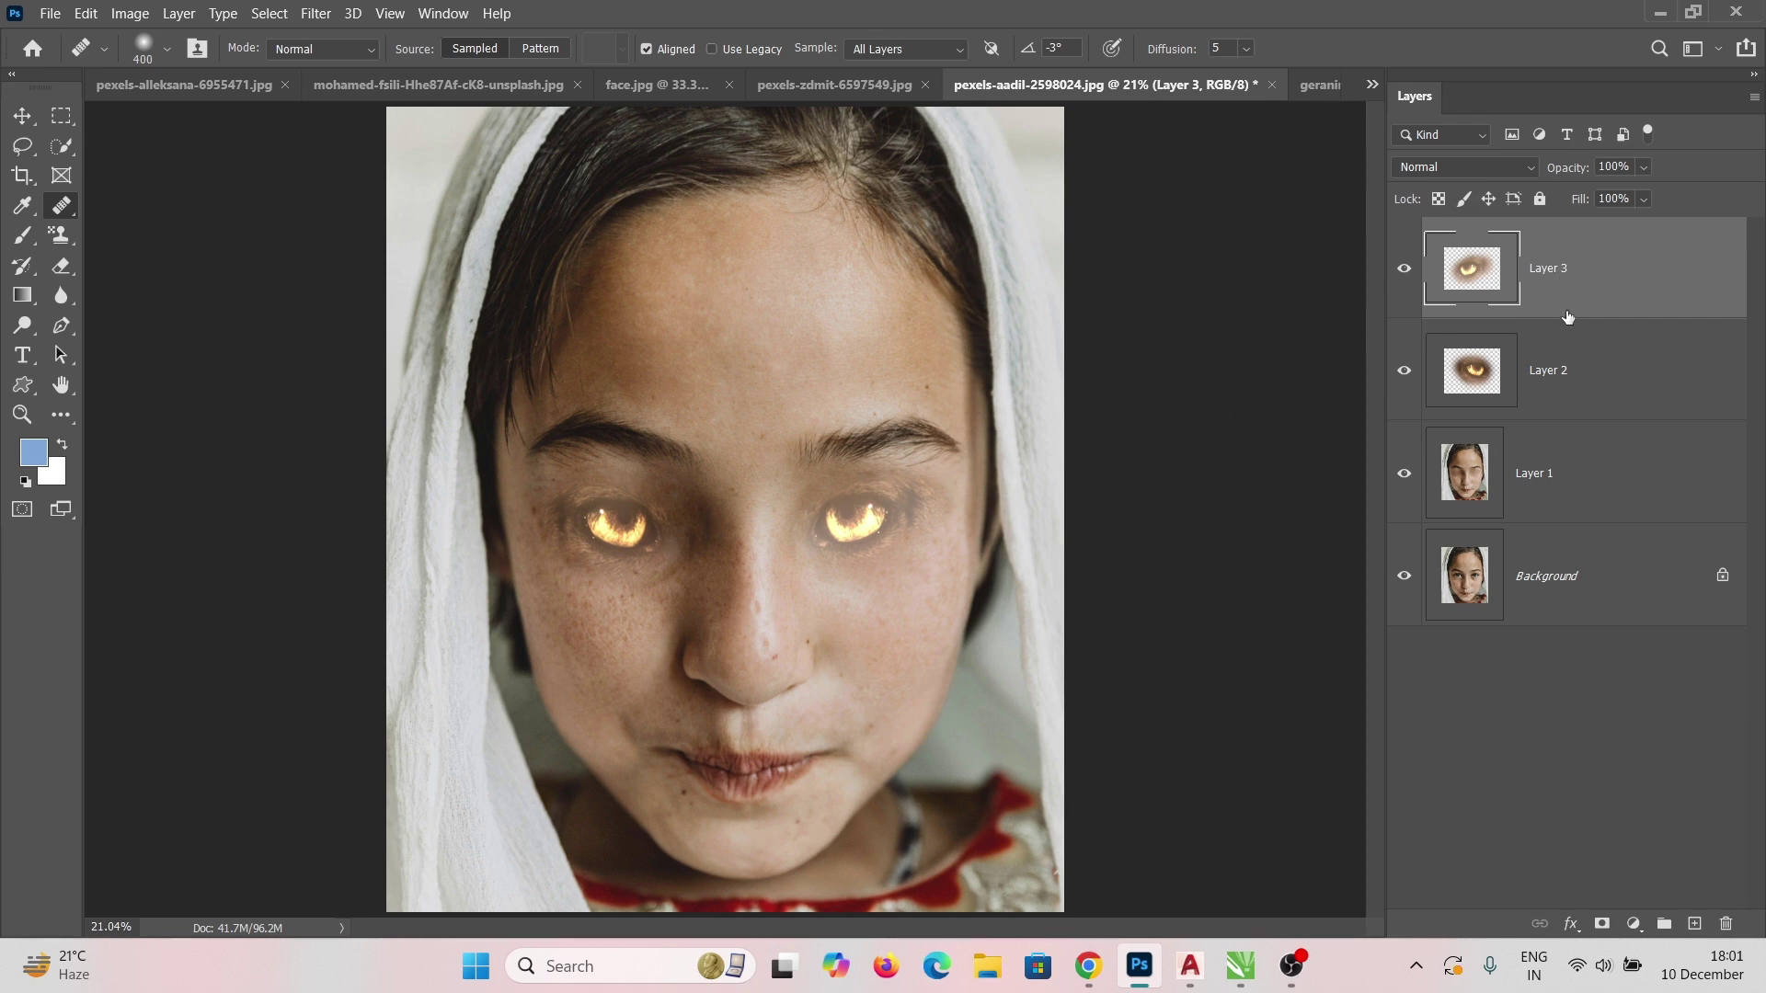
left_click(1559, 366, "ctrl")
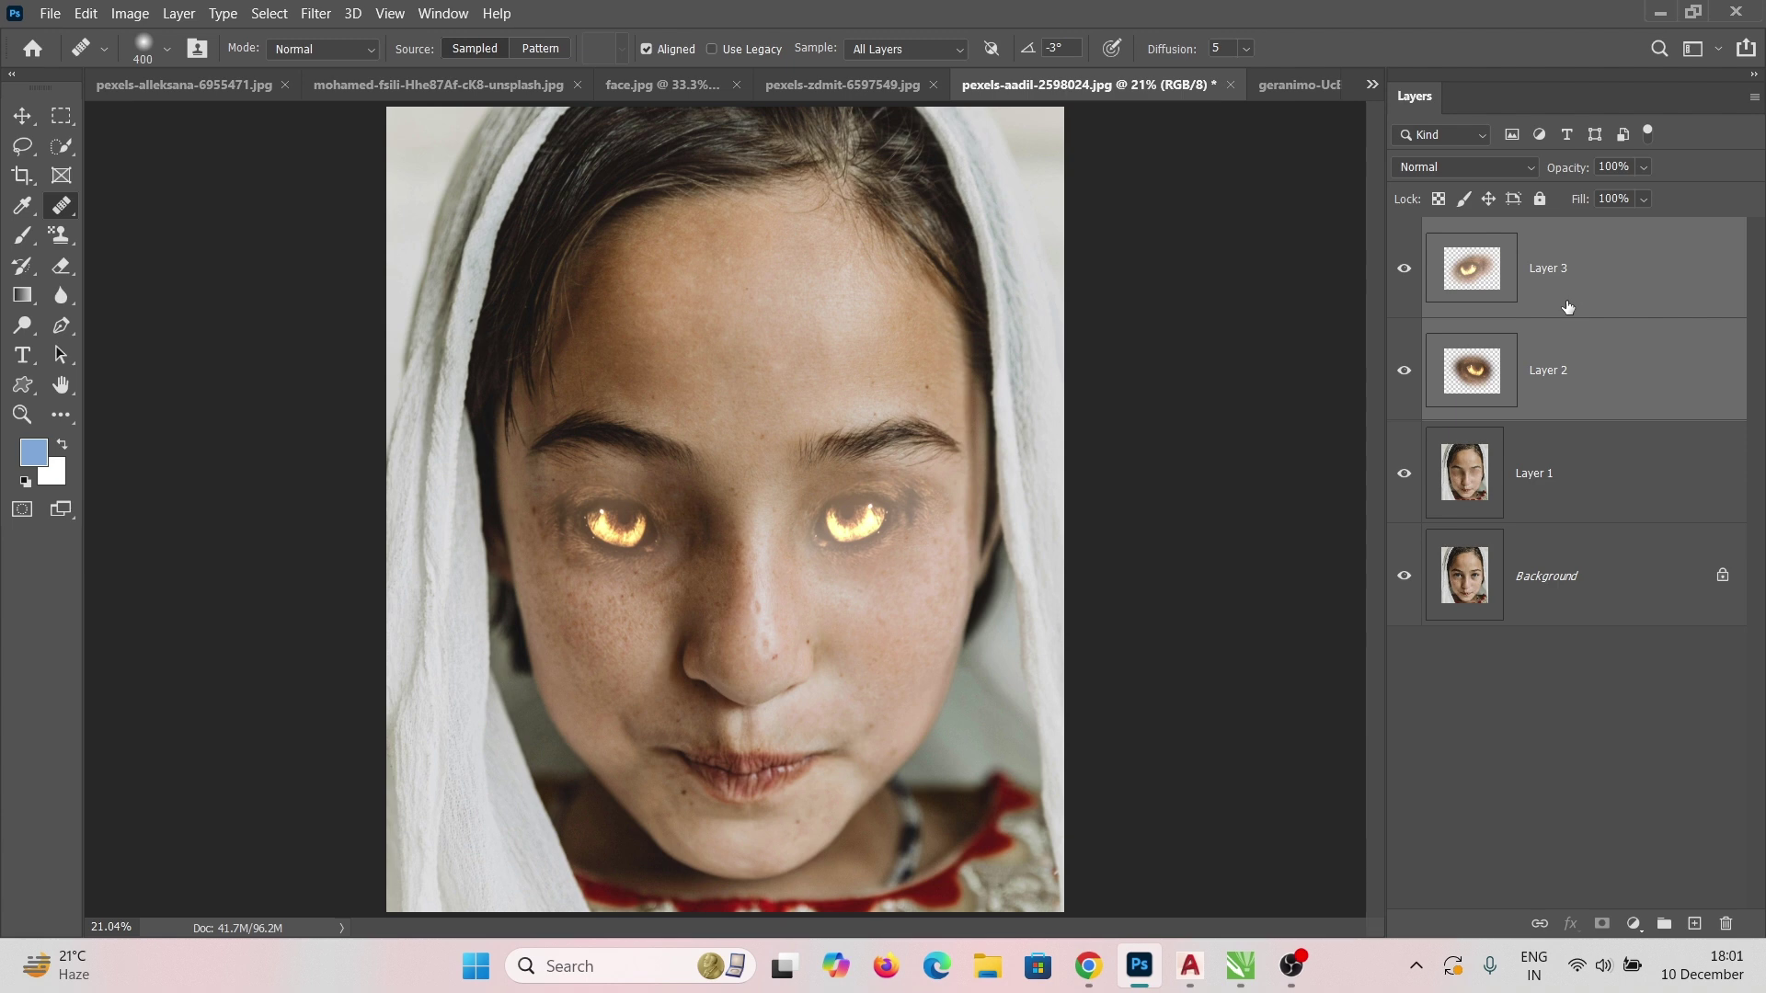
key("ctrl+g")
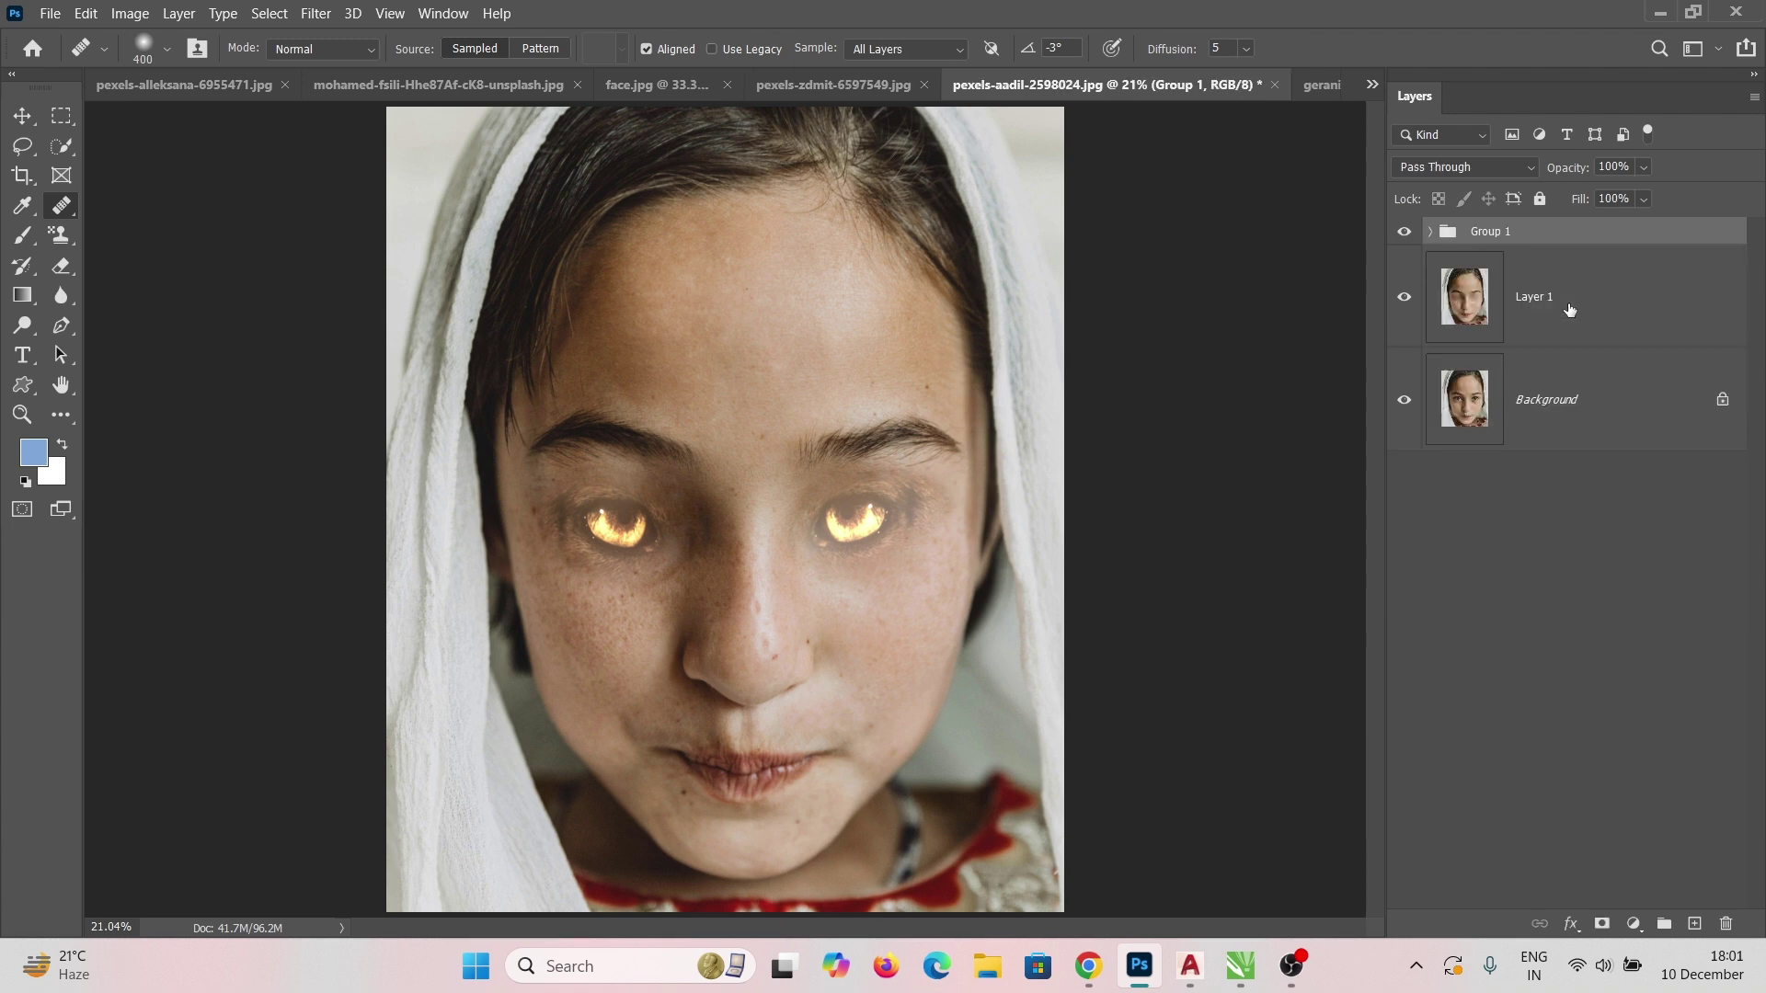
Toggle the visibility of Group 1 and Layer 1 to compare the glowing eyes with the eyeless and original portraits
left_click(1406, 234)
left_click(1406, 234)
left_click(1406, 234)
left_click(1406, 234)
left_click(1406, 236)
left_click(1405, 298)
left_click(1406, 306)
left_click(1403, 234)
left_click(1405, 296)
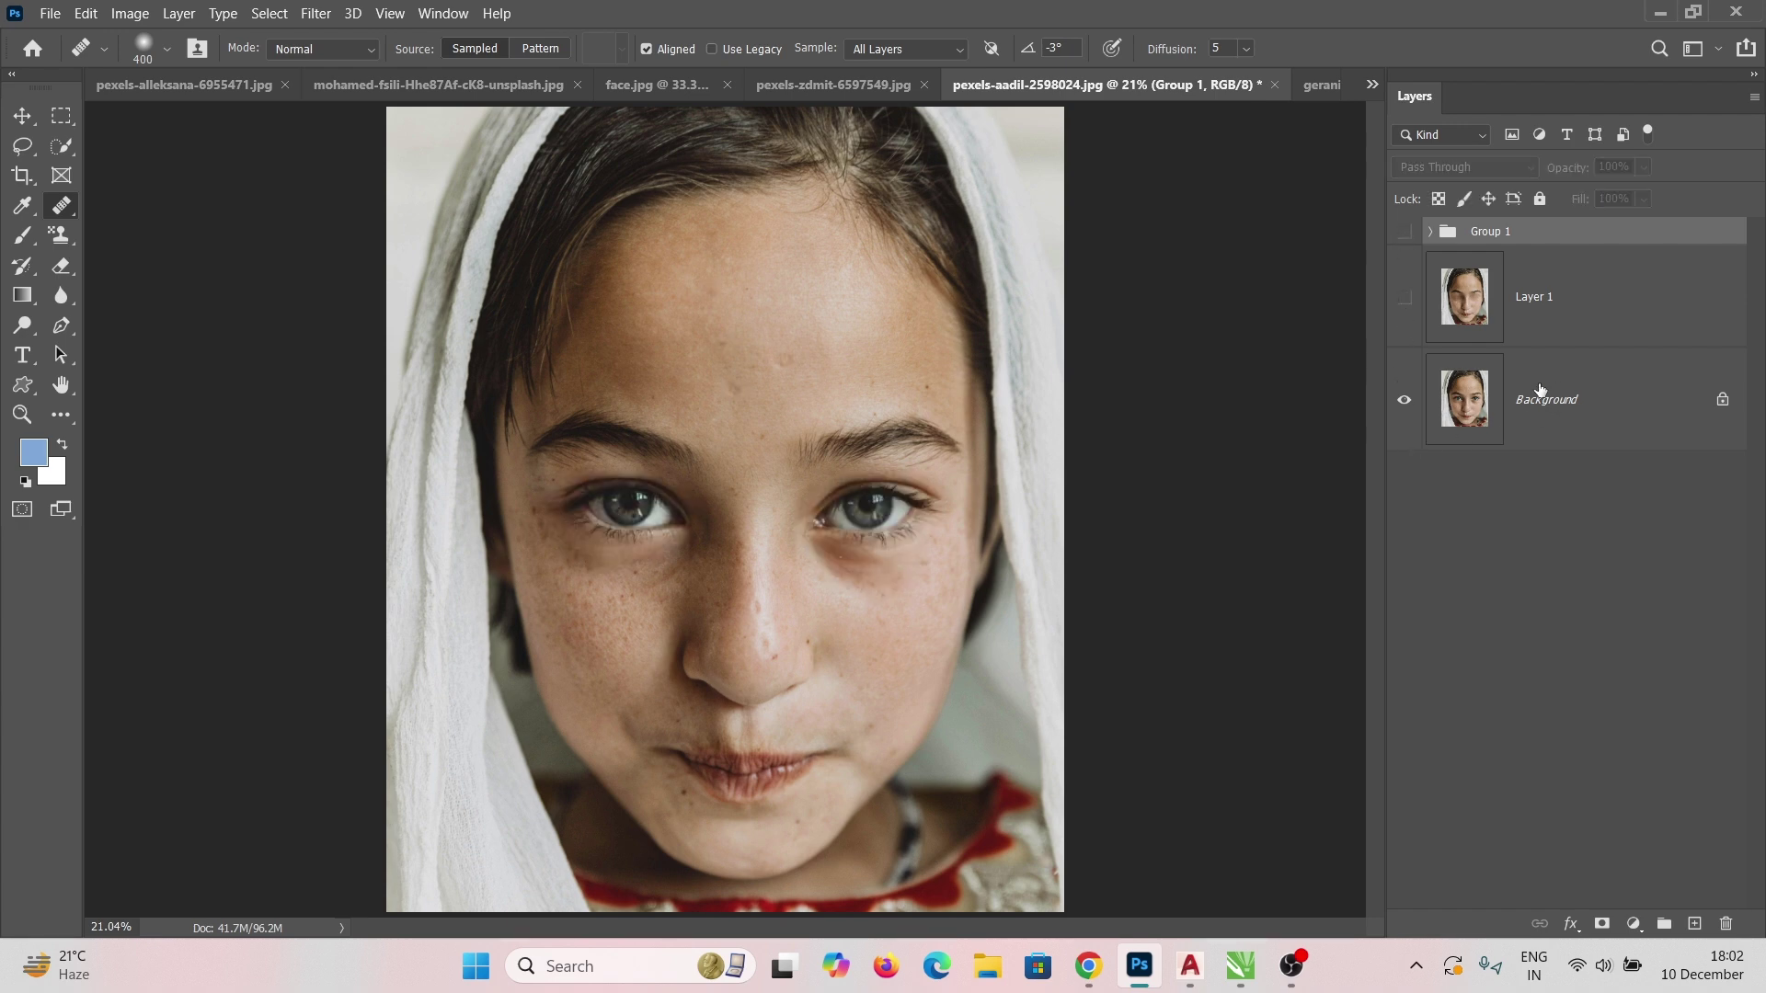
left_click(1405, 296)
left_click(1404, 233)
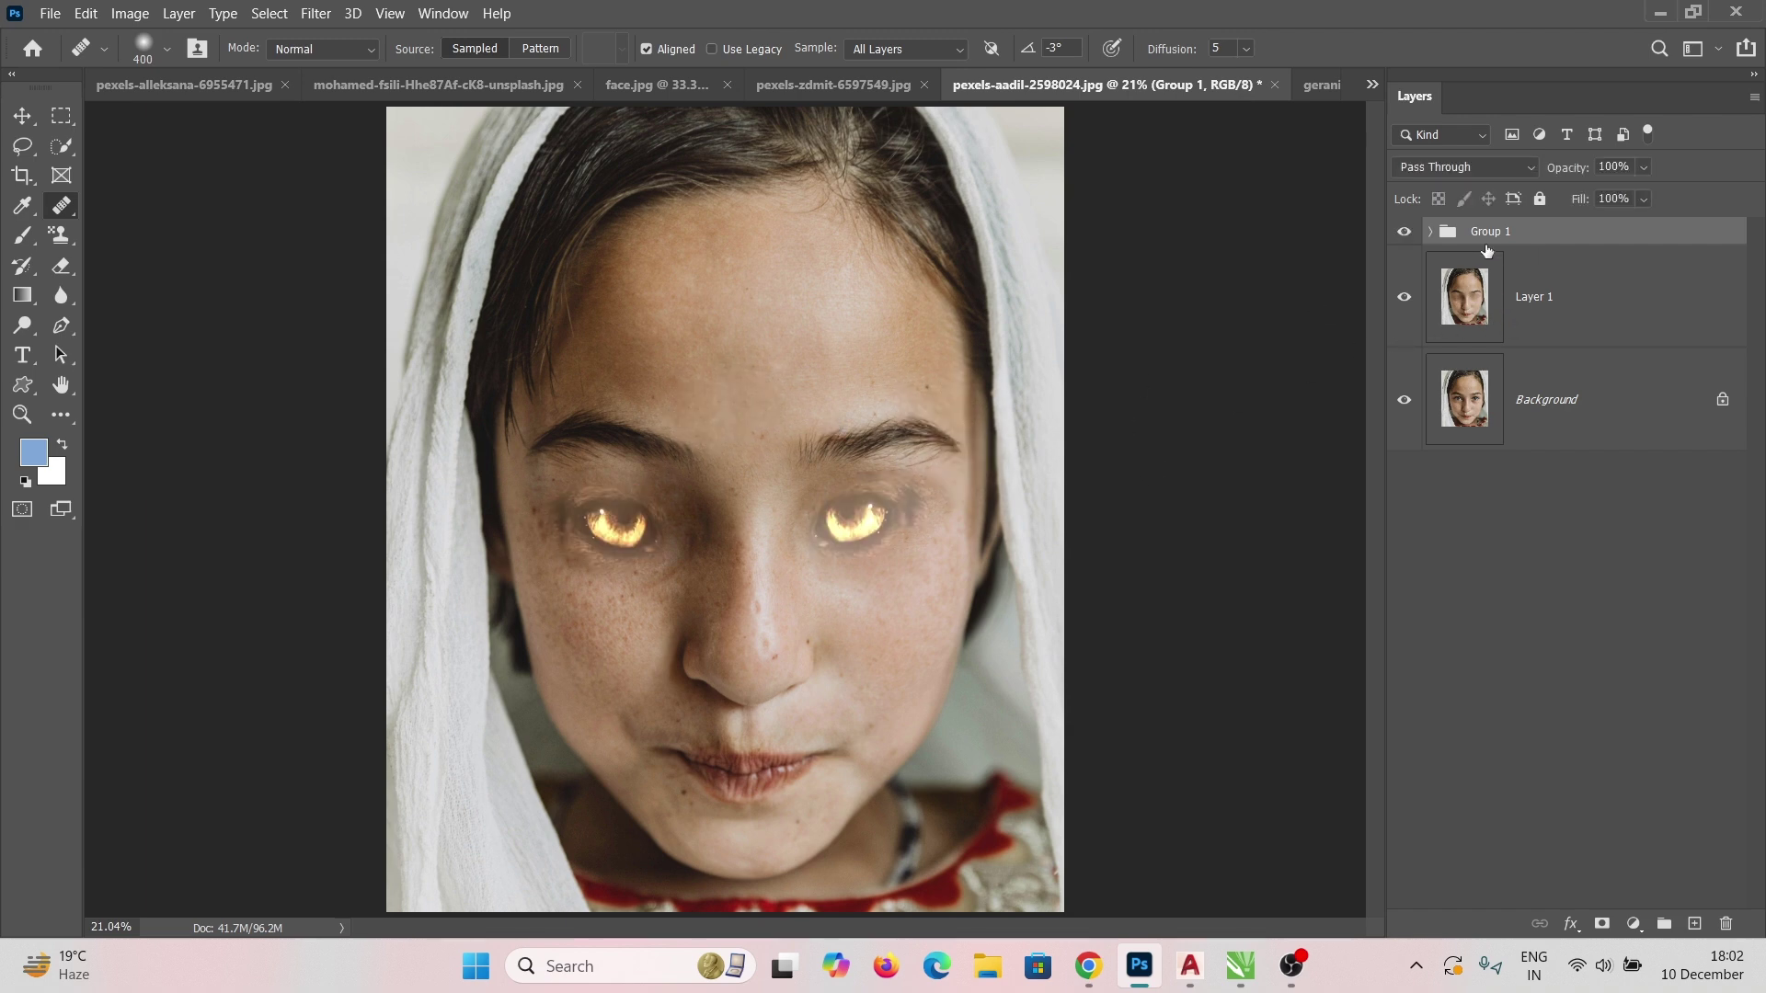
Set the opacity of Group 1 to 70%
left_click_drag(1579, 171, 1562, 171)
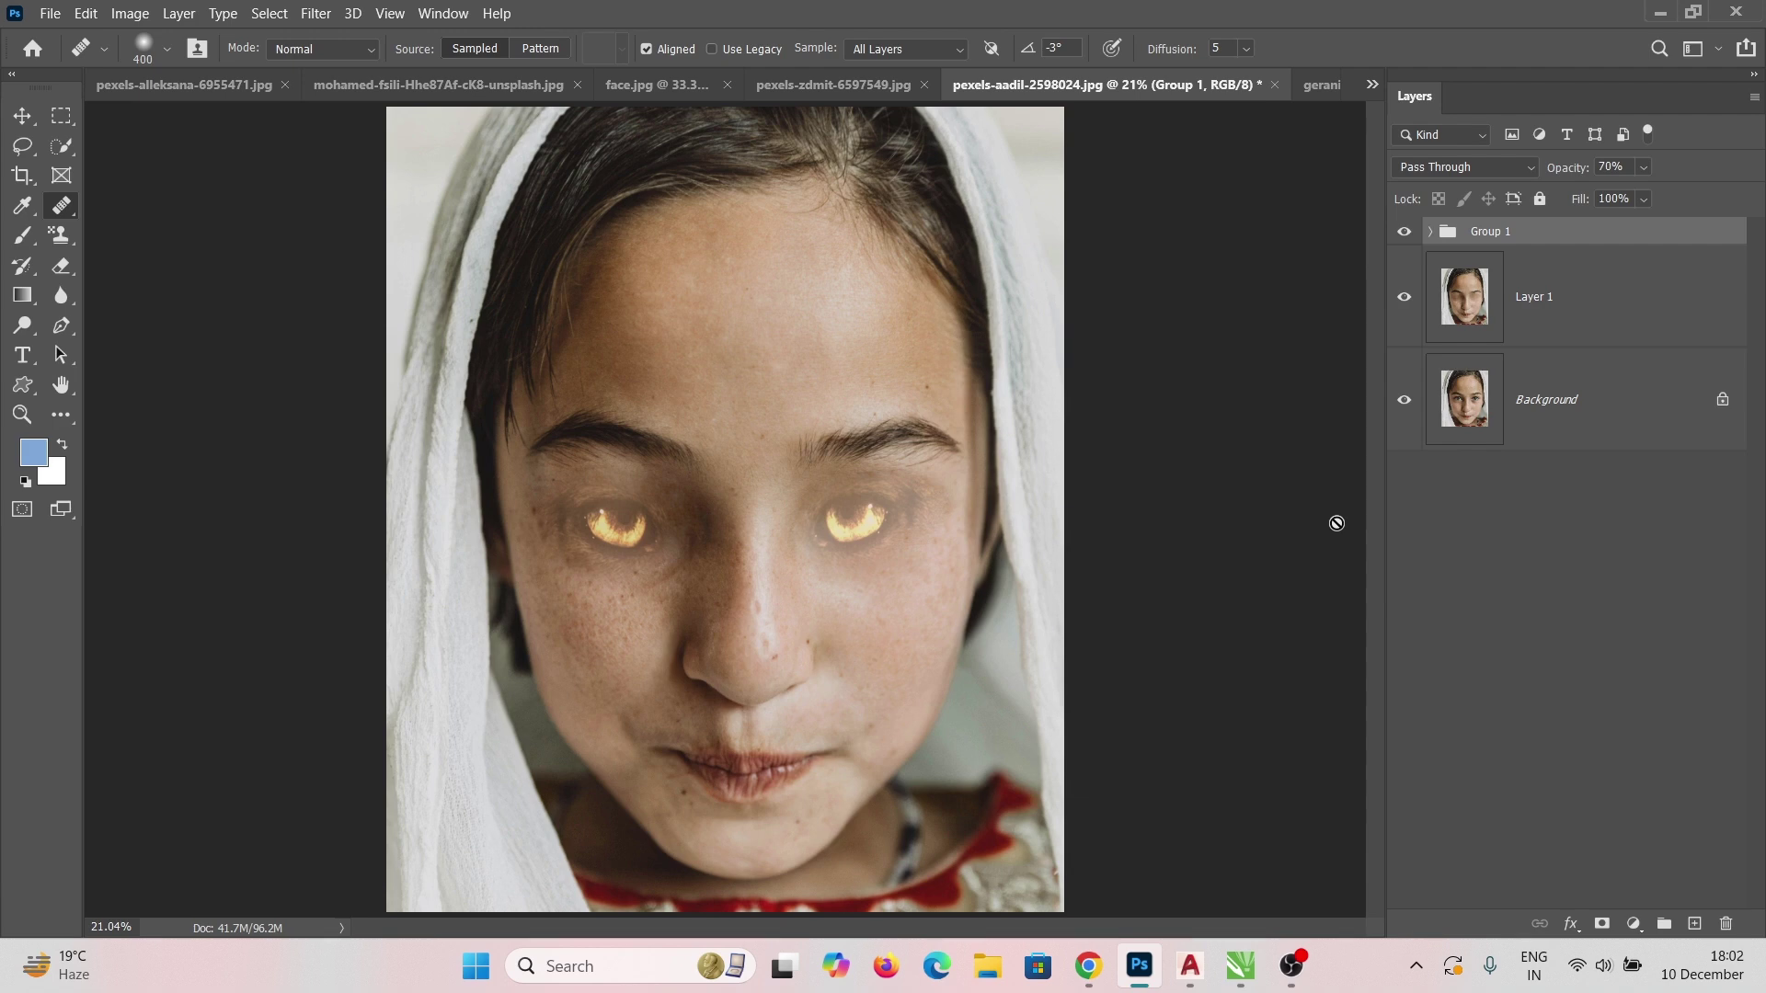
Remove the right eyebrow on Layer 1 with the Patch tool, using forehead skin as the source, and clear the selection
right_click(61, 206)
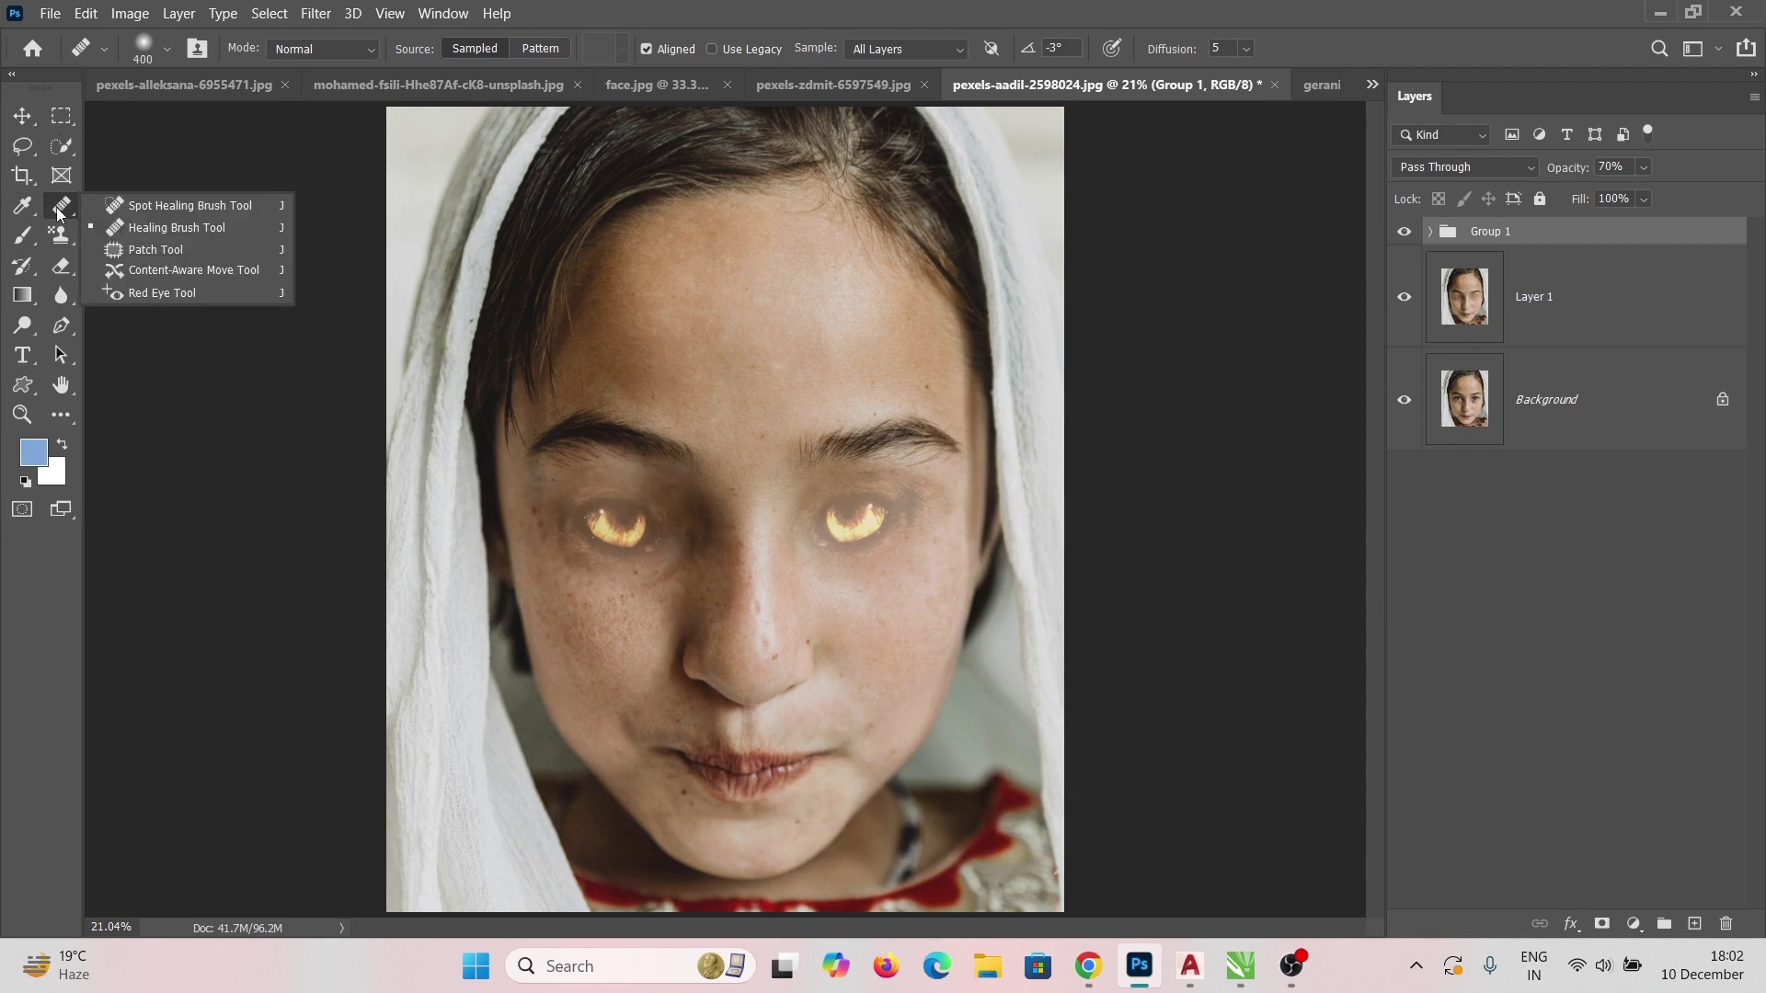
left_click(171, 252)
left_click(1553, 359)
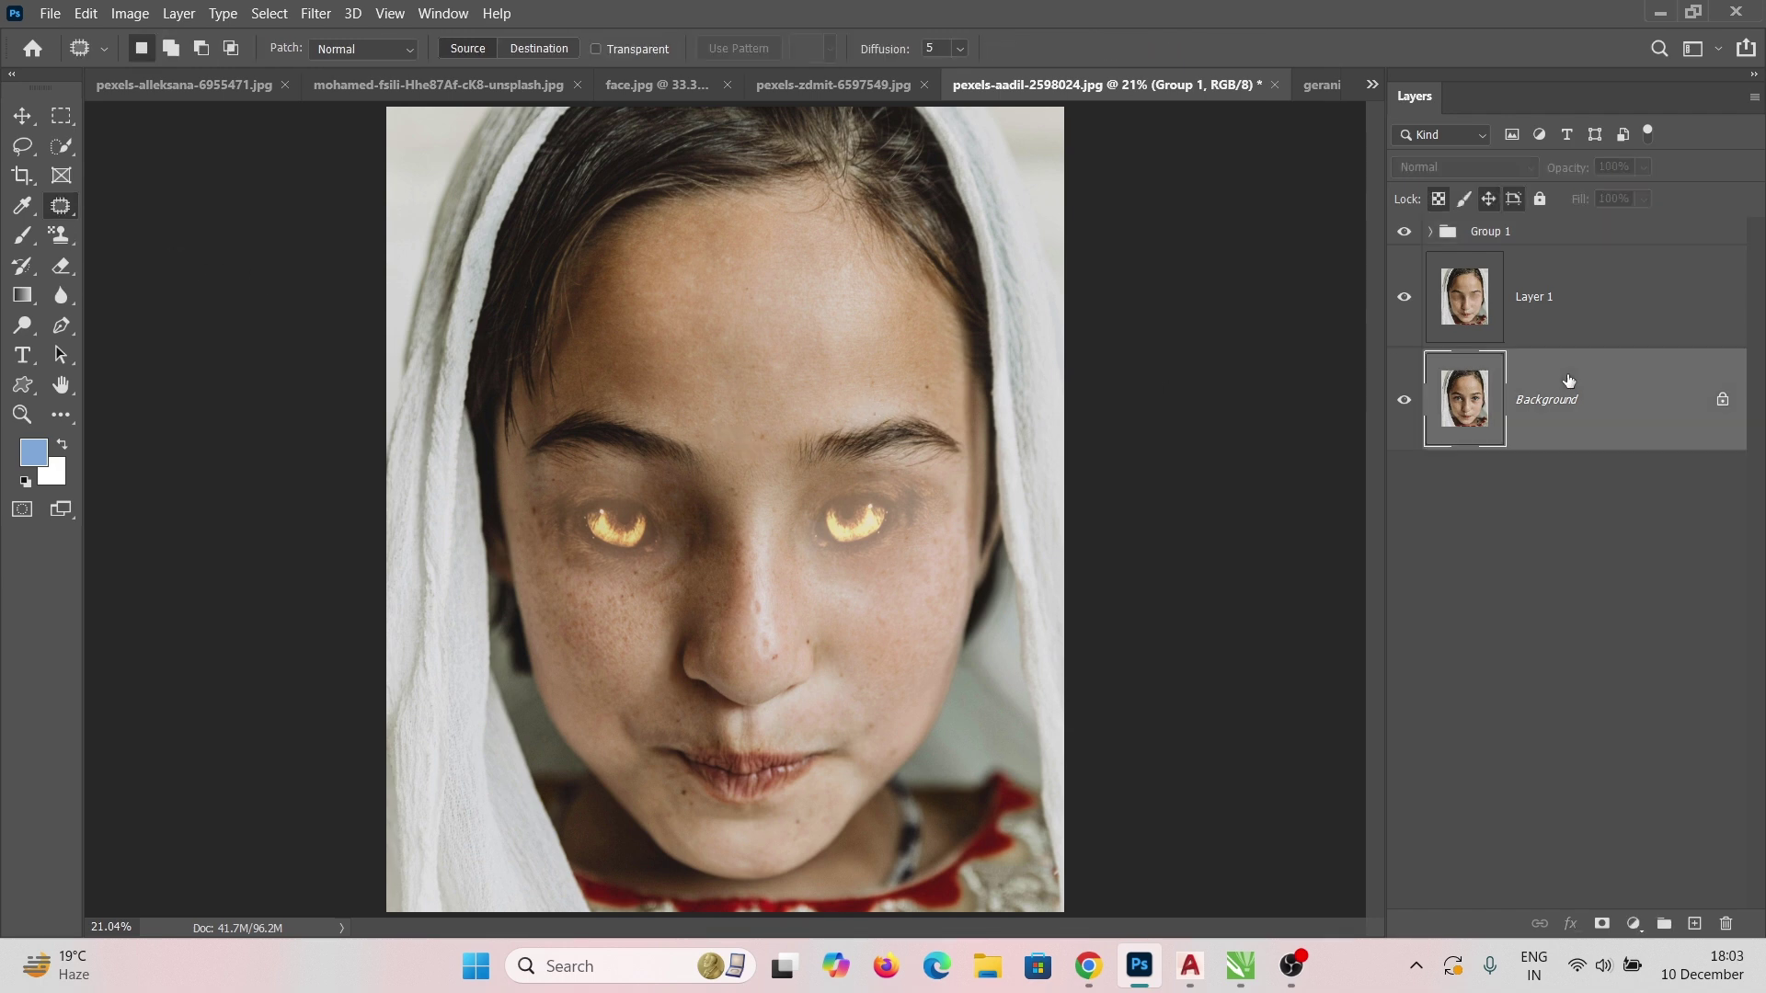
left_click(1582, 317)
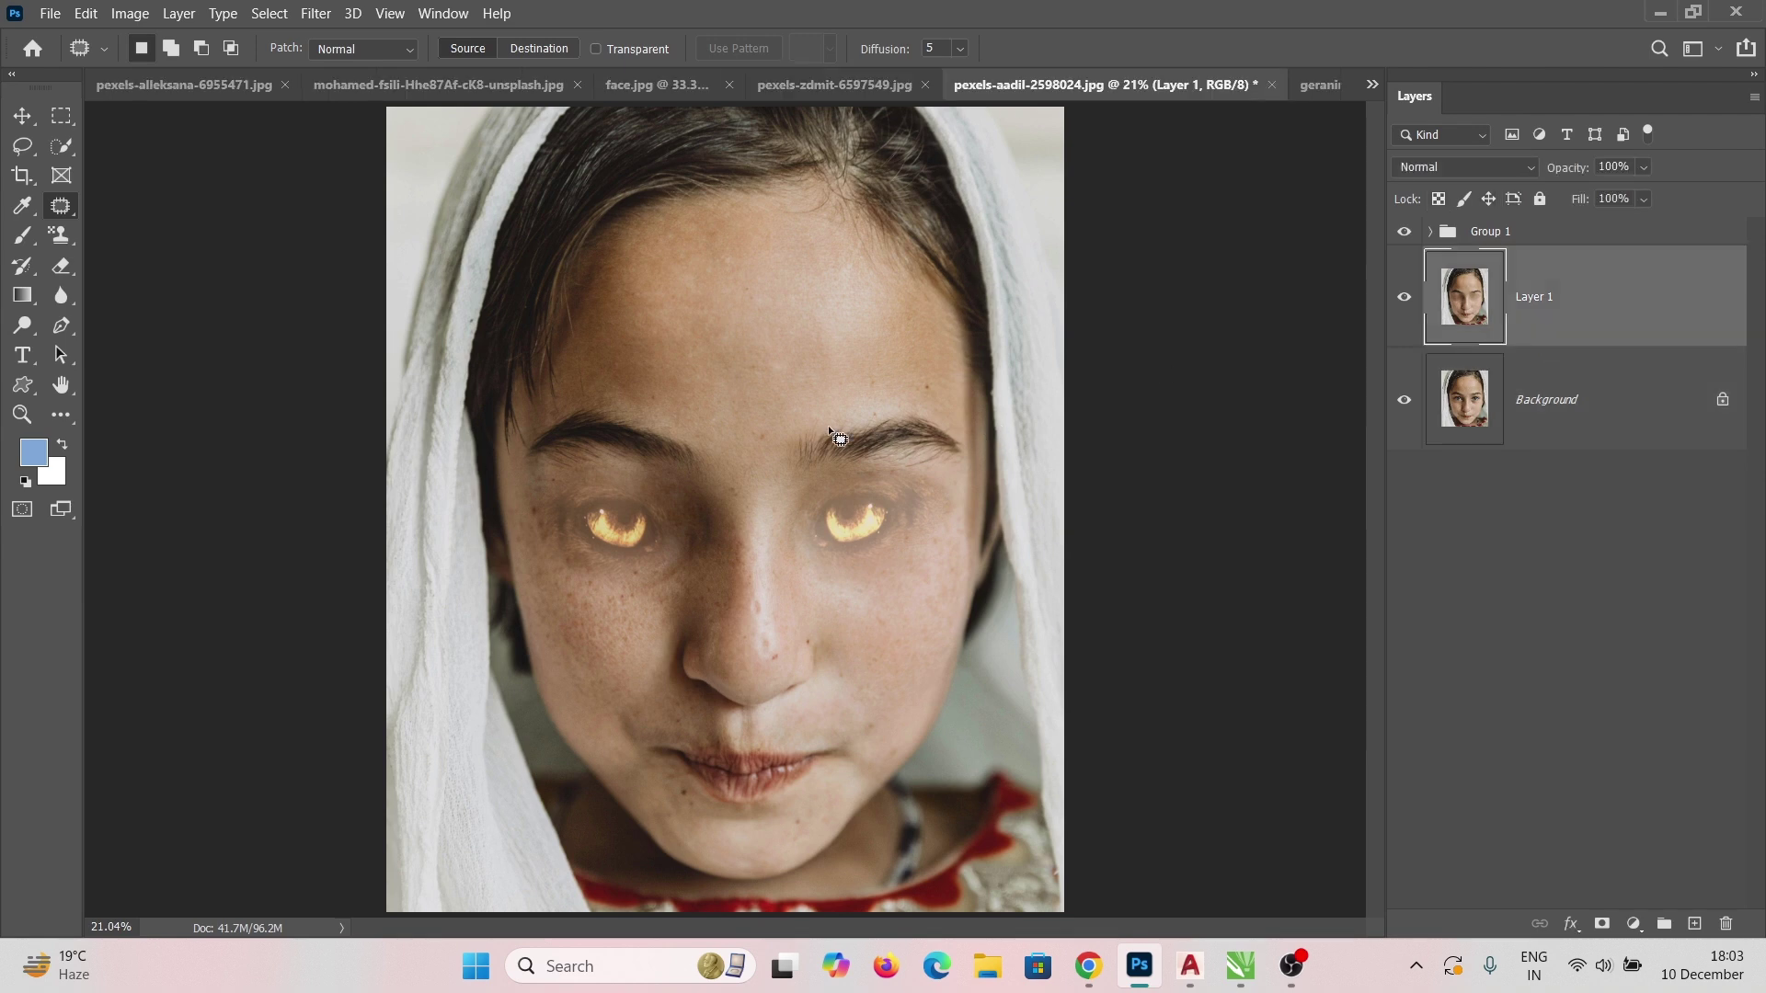
left_click_drag(797, 430, 862, 471)
mouse_move(978, 451)
left_mouse_down()
mouse_move(949, 426)
mouse_move(837, 418)
mouse_move(858, 391)
mouse_move(852, 355)
left_mouse_up()
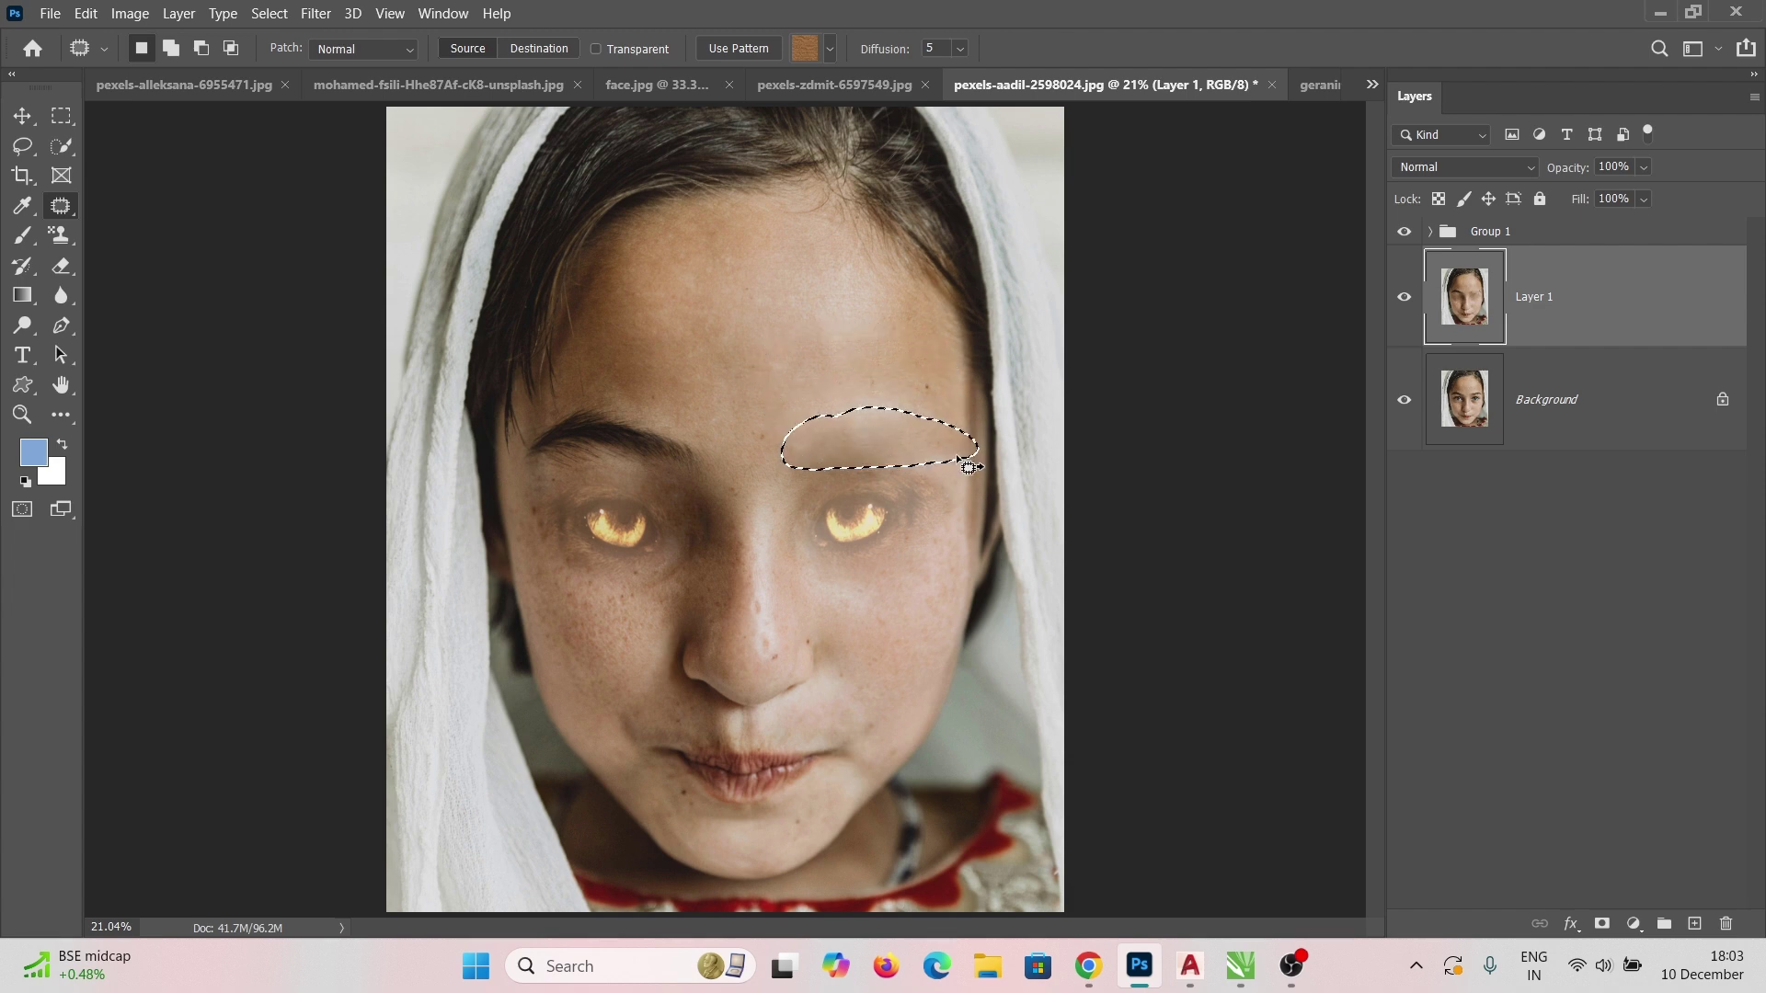
left_click(1001, 469)
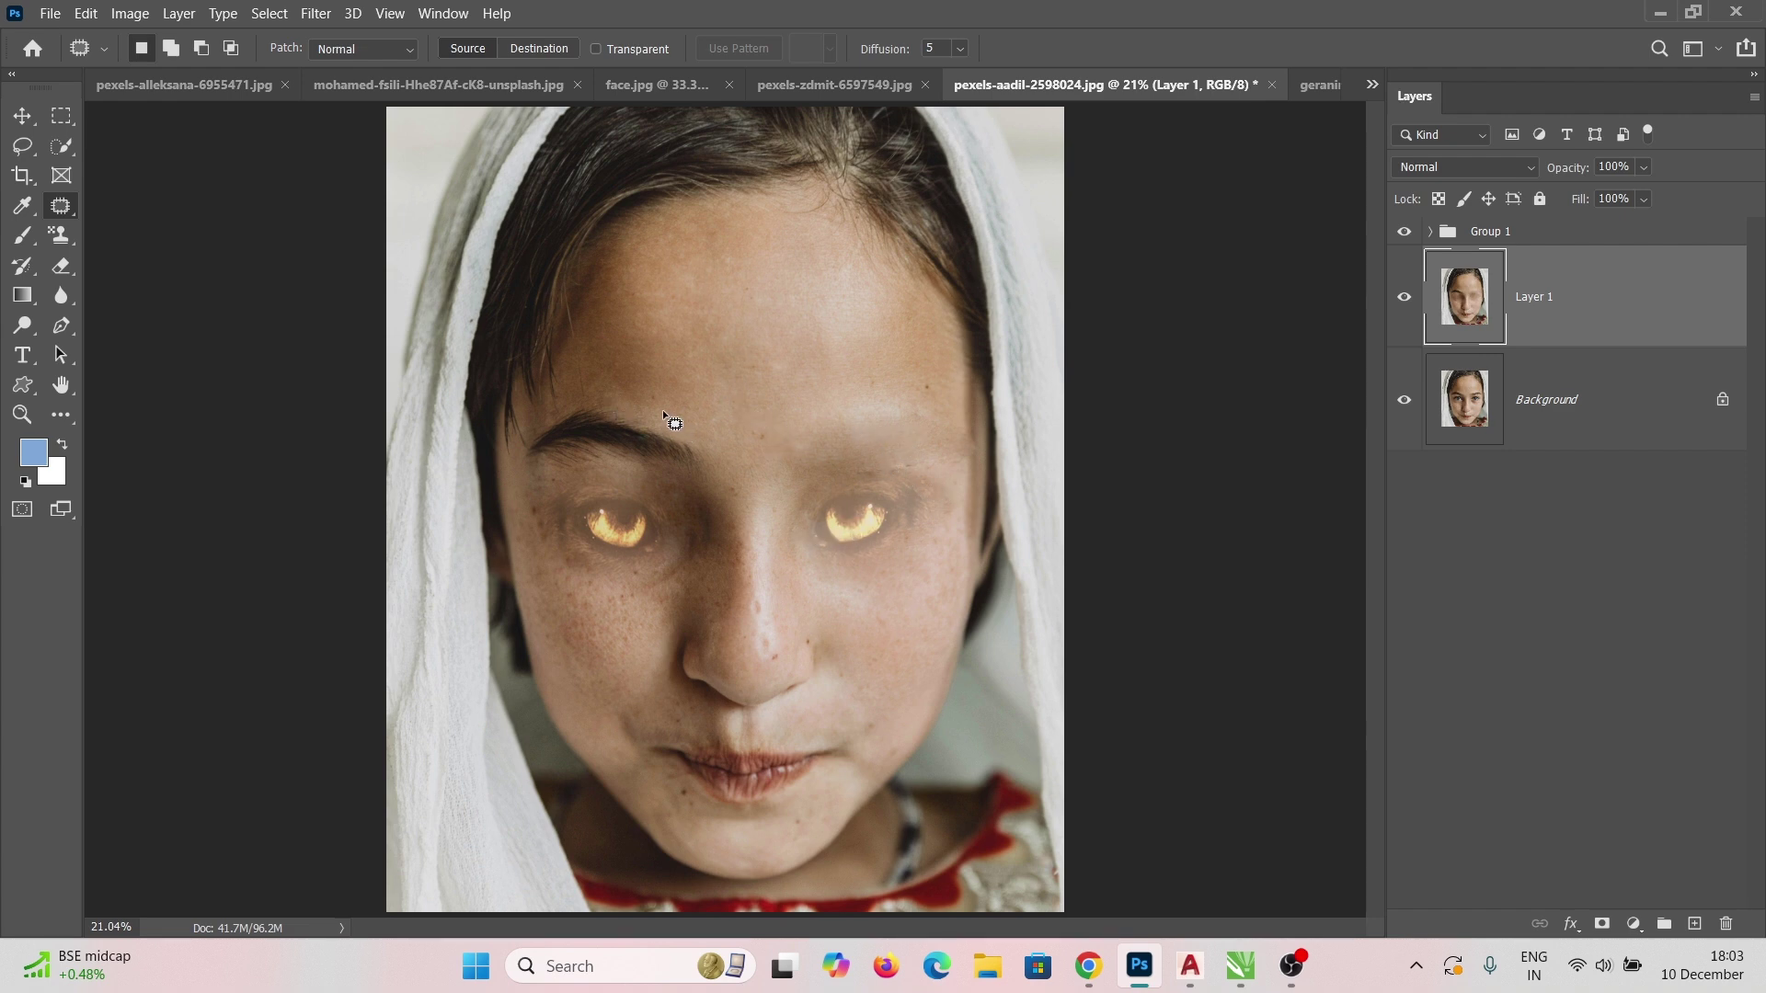
Duplicate the left eyebrow onto the forehead above it with the Patch tool in Destination mode, deselect, and switch to the Move tool
mouse_move(504, 423)
left_mouse_down()
mouse_move(632, 480)
mouse_move(701, 482)
mouse_move(628, 400)
mouse_move(698, 358)
mouse_move(668, 349)
left_mouse_up()
left_click(537, 49)
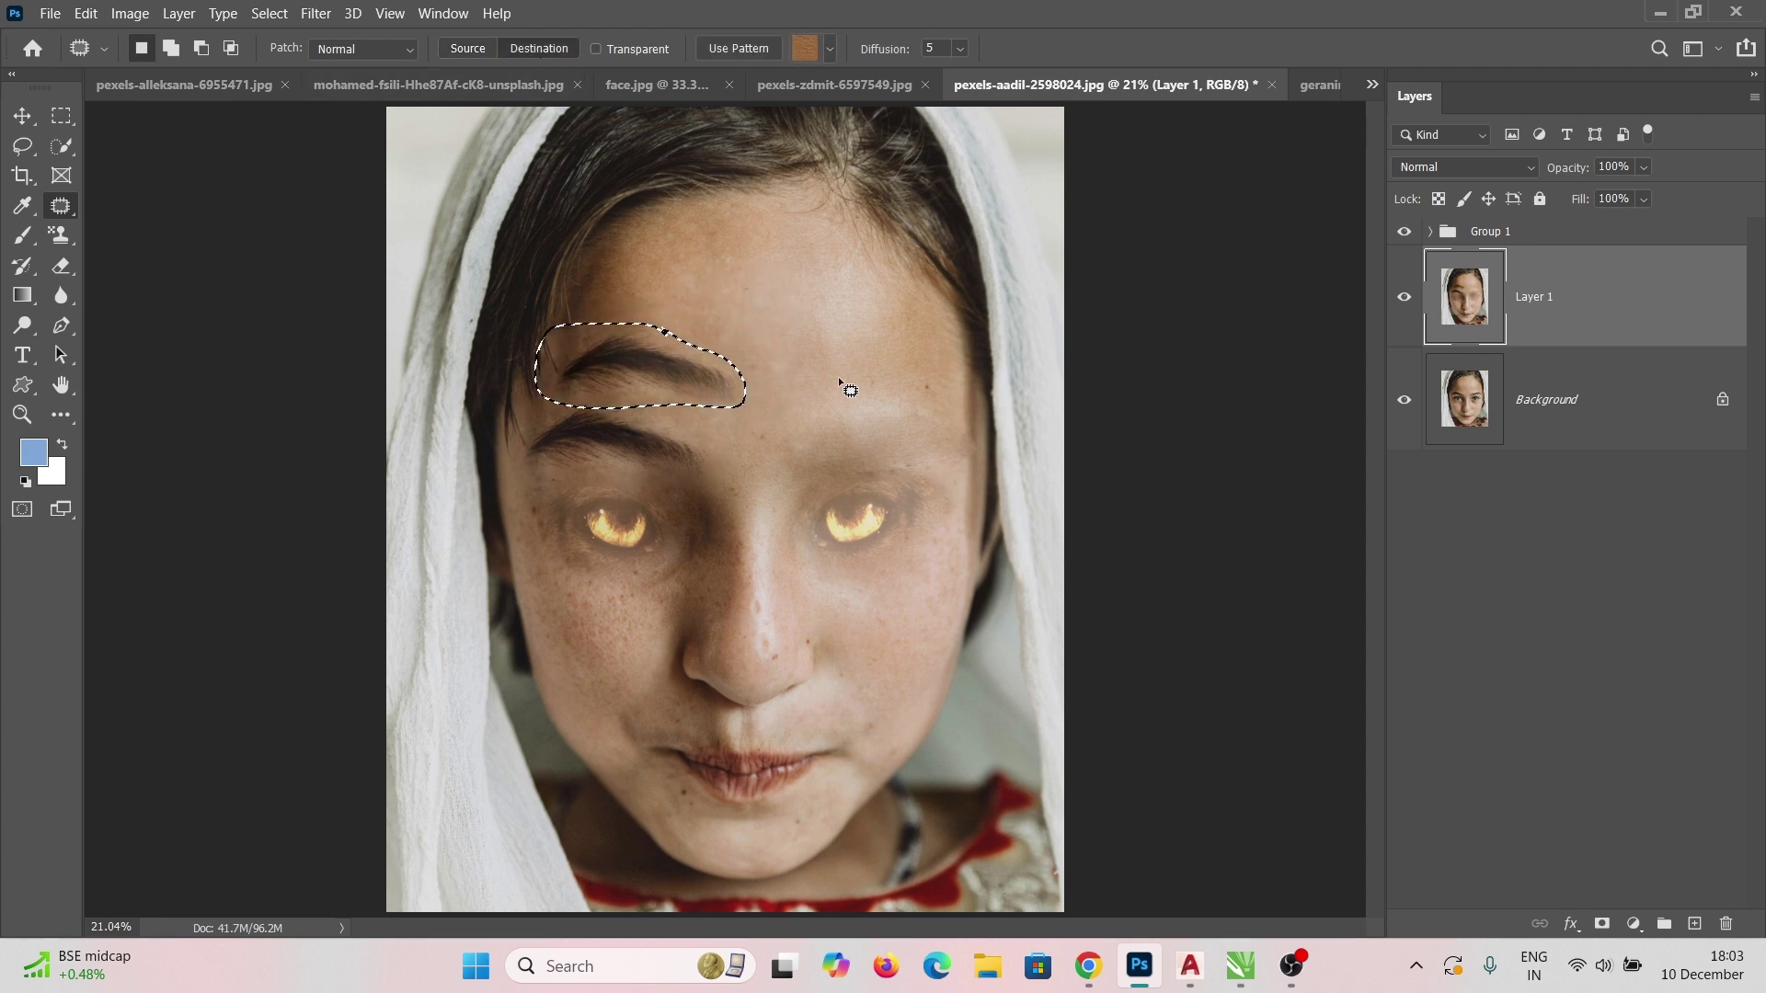
key("ctrl+d")
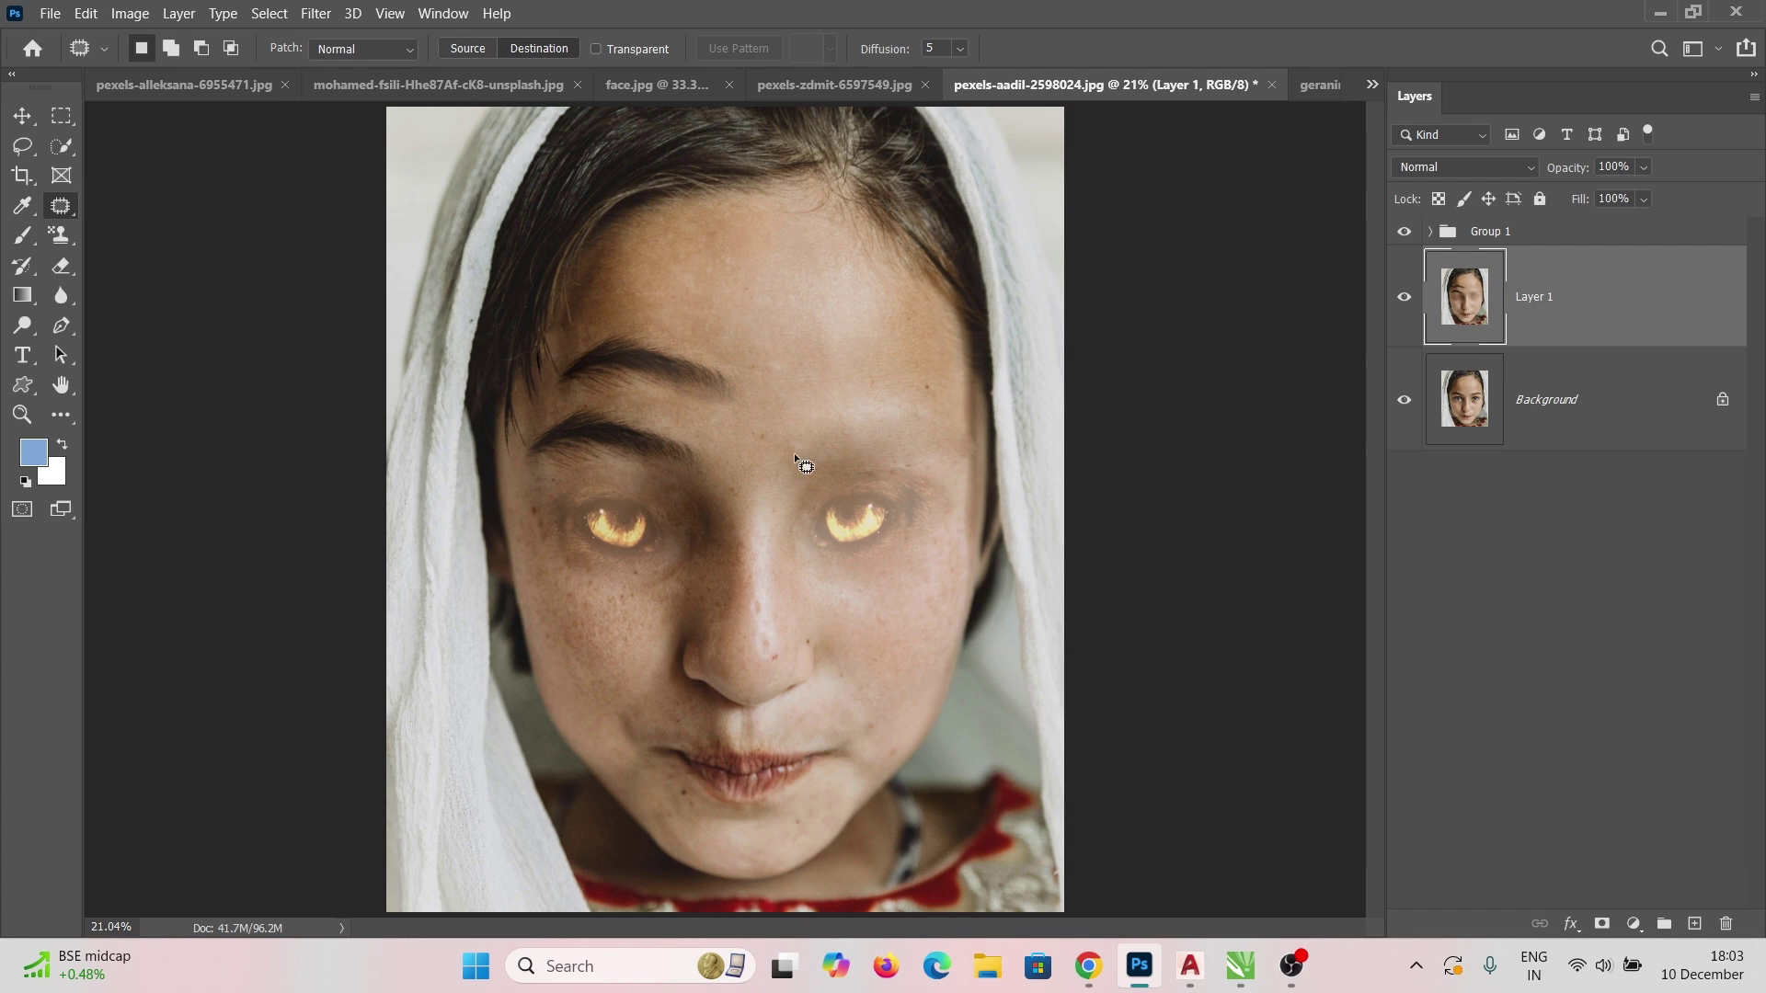
right_click(61, 206)
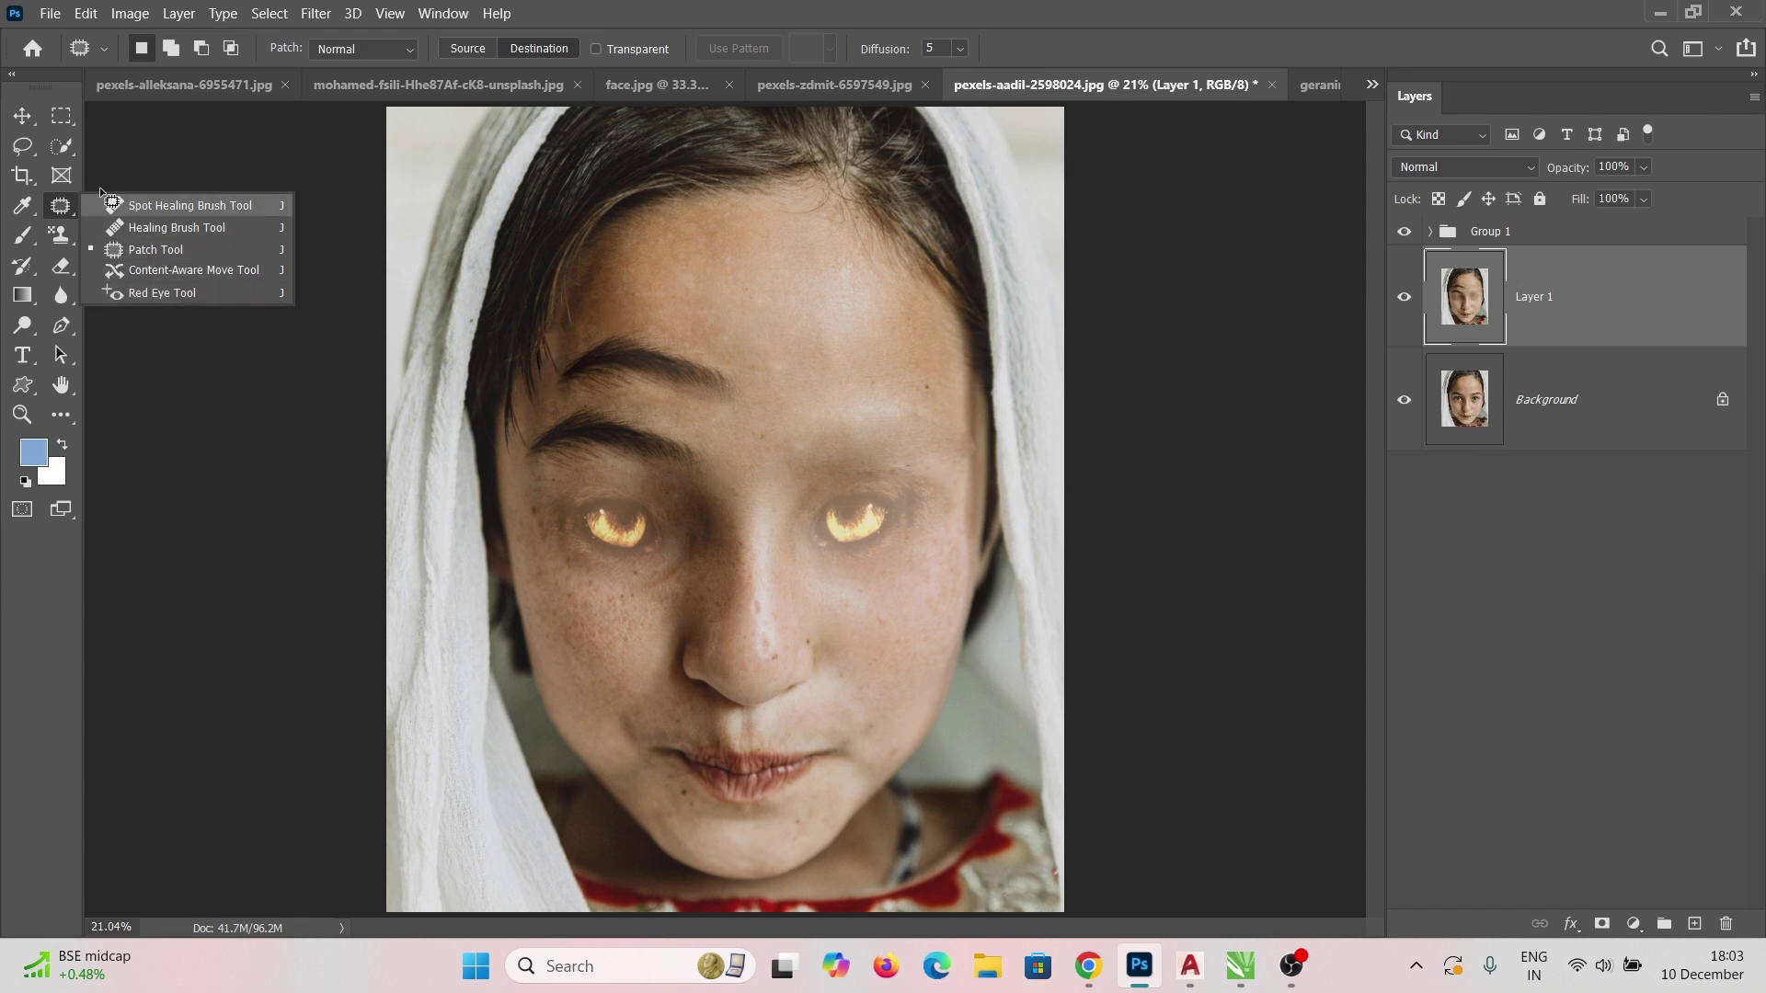
key("v")
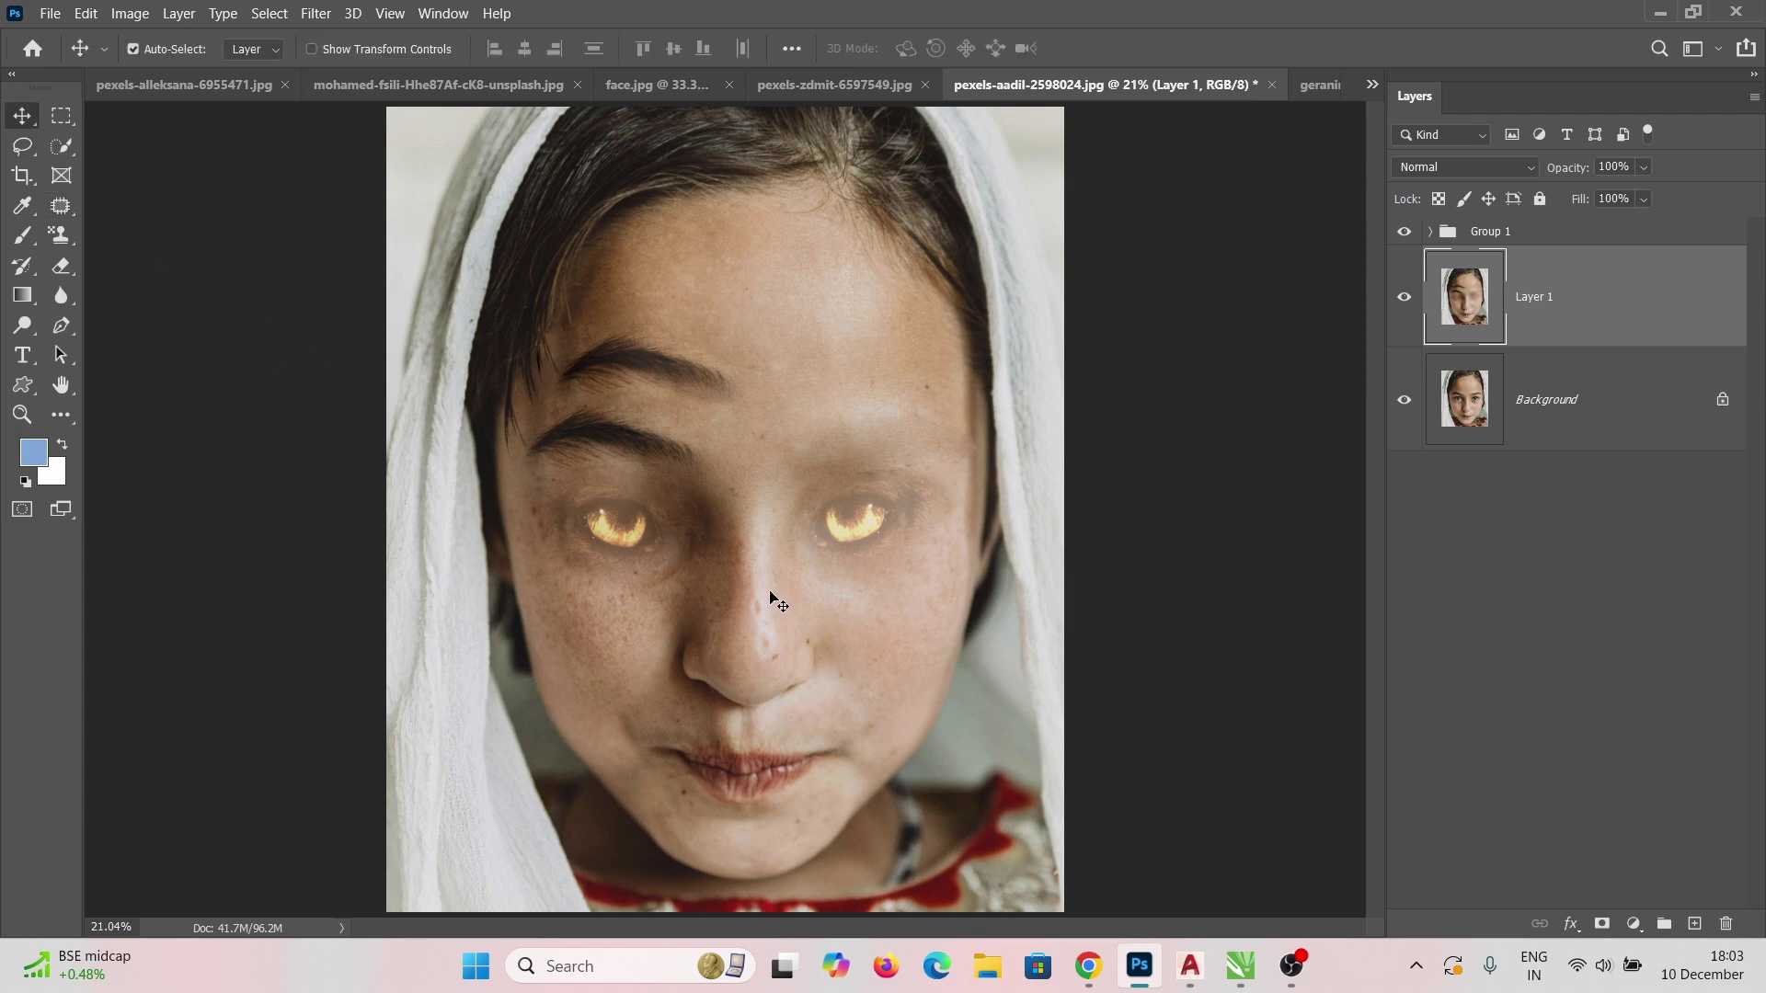